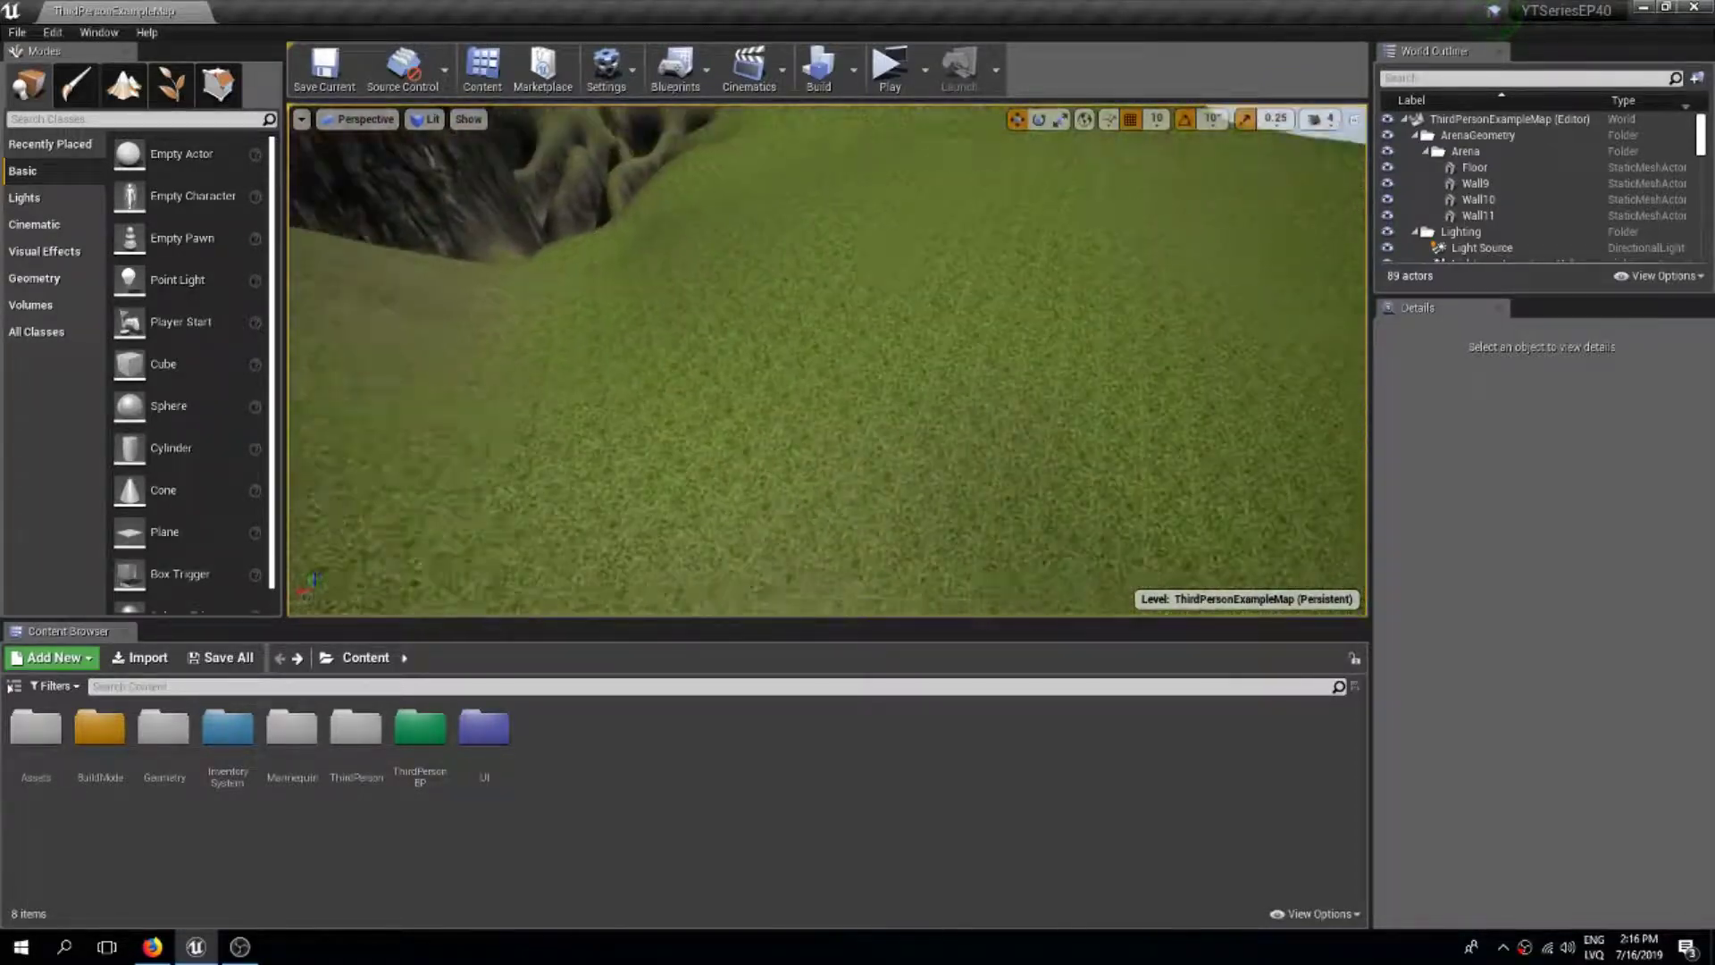
{"action": "right_click_drag", "start_coordinate": [827, 360], "coordinate": [563, 330]}
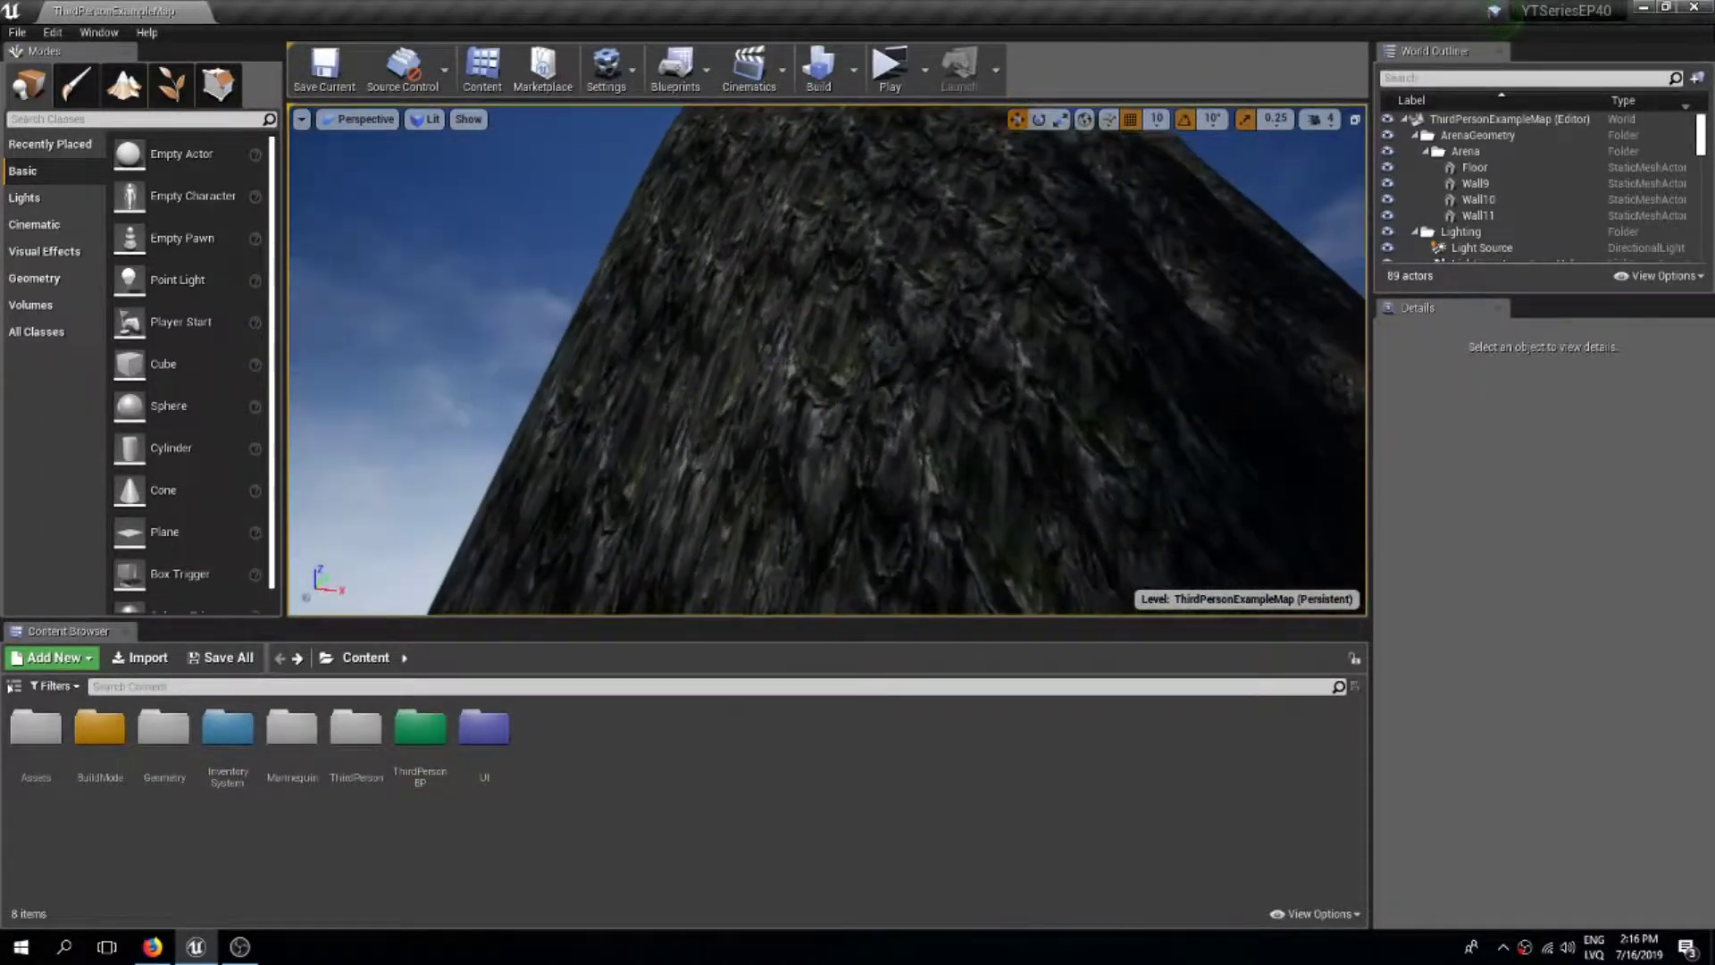
{"action": "right_click_drag", "start_coordinate": [827, 360], "coordinate": [786, 501]}
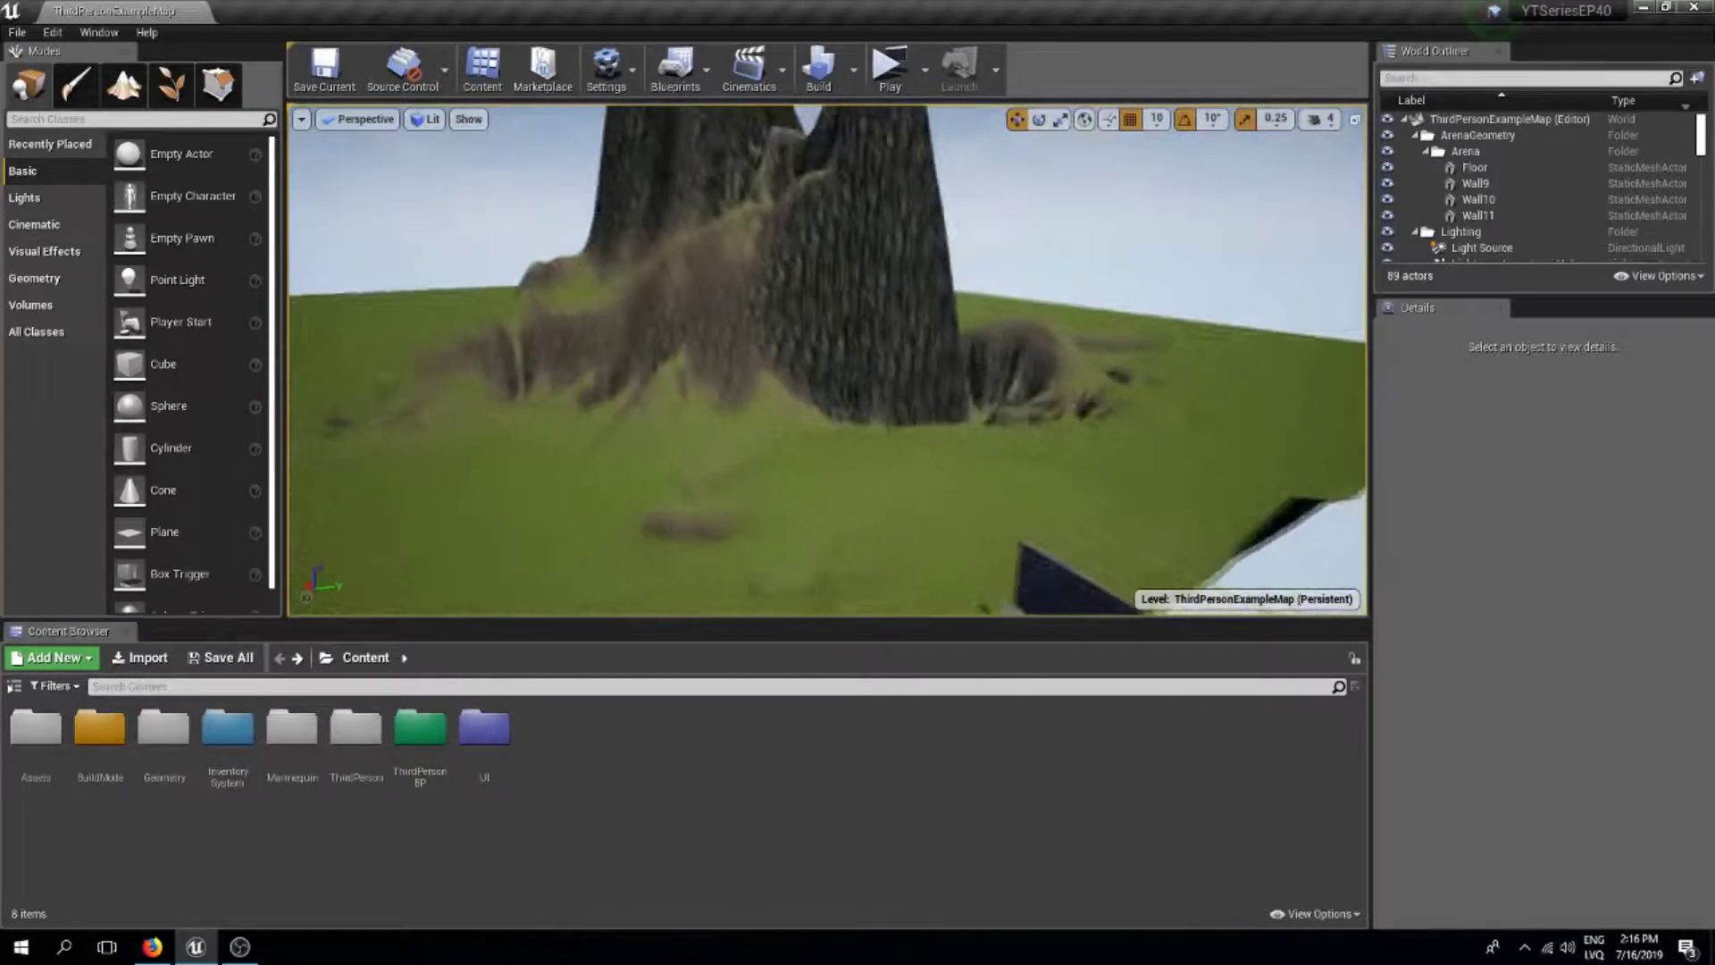
{"action": "right_click_drag", "start_coordinate": [826, 358], "coordinate": [661, 357]}
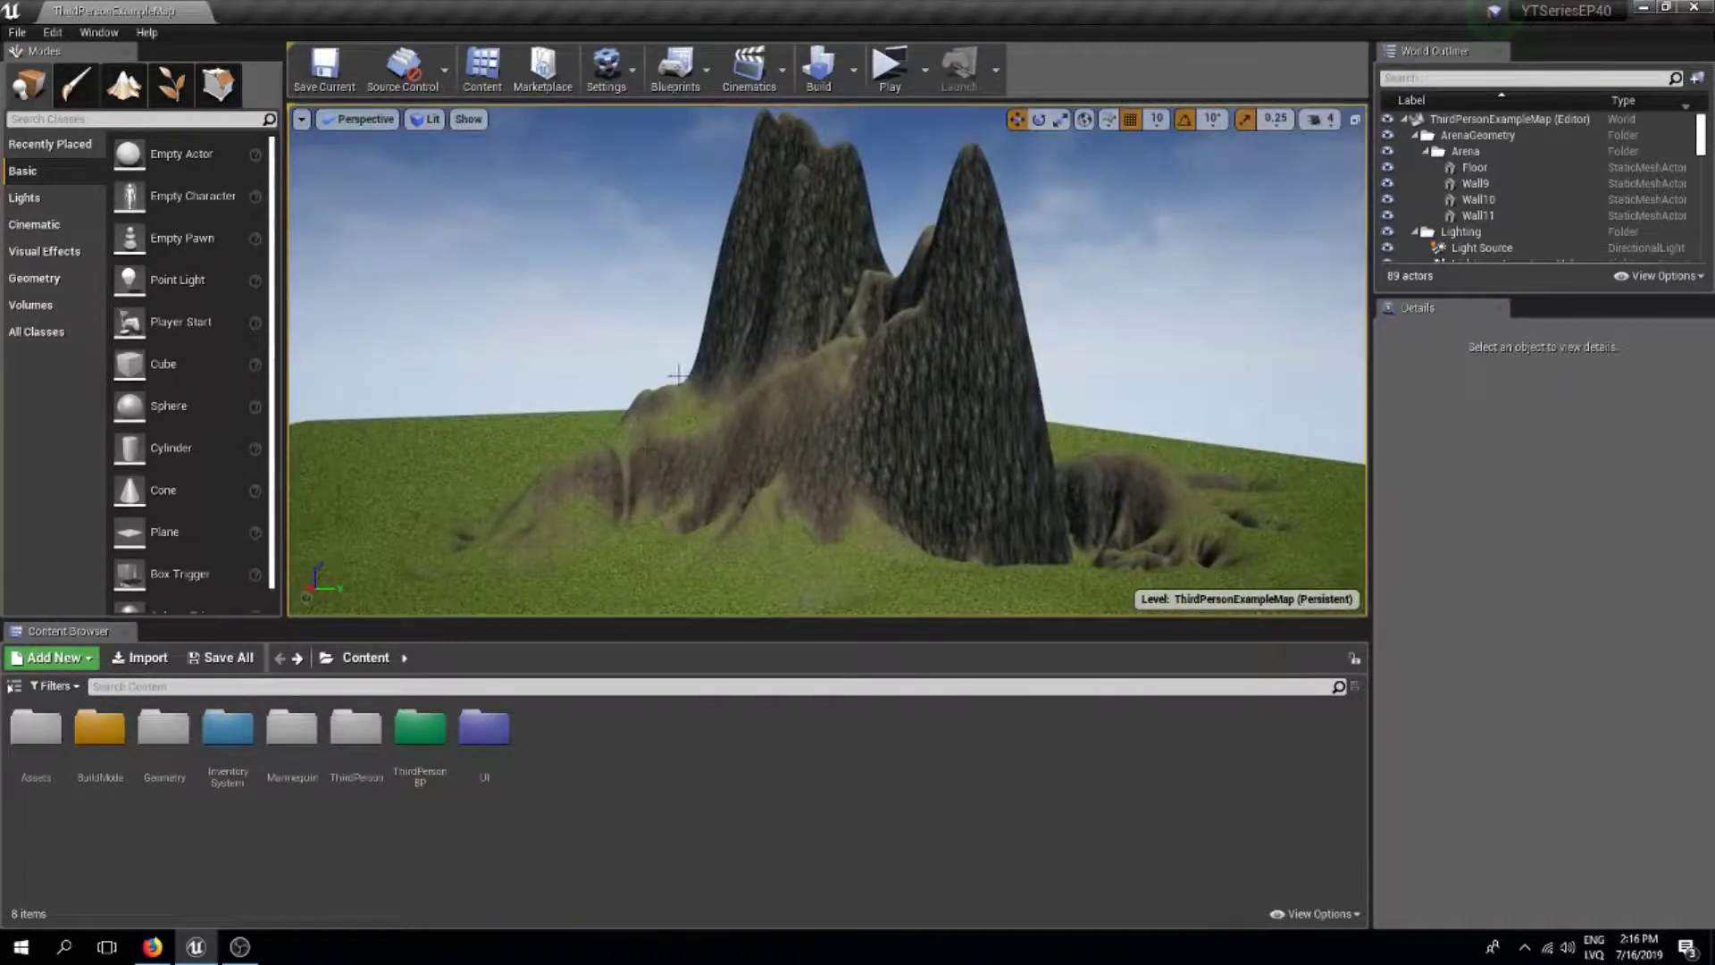
{"action": "right_click_drag", "start_coordinate": [827, 357], "coordinate": [947, 461]}
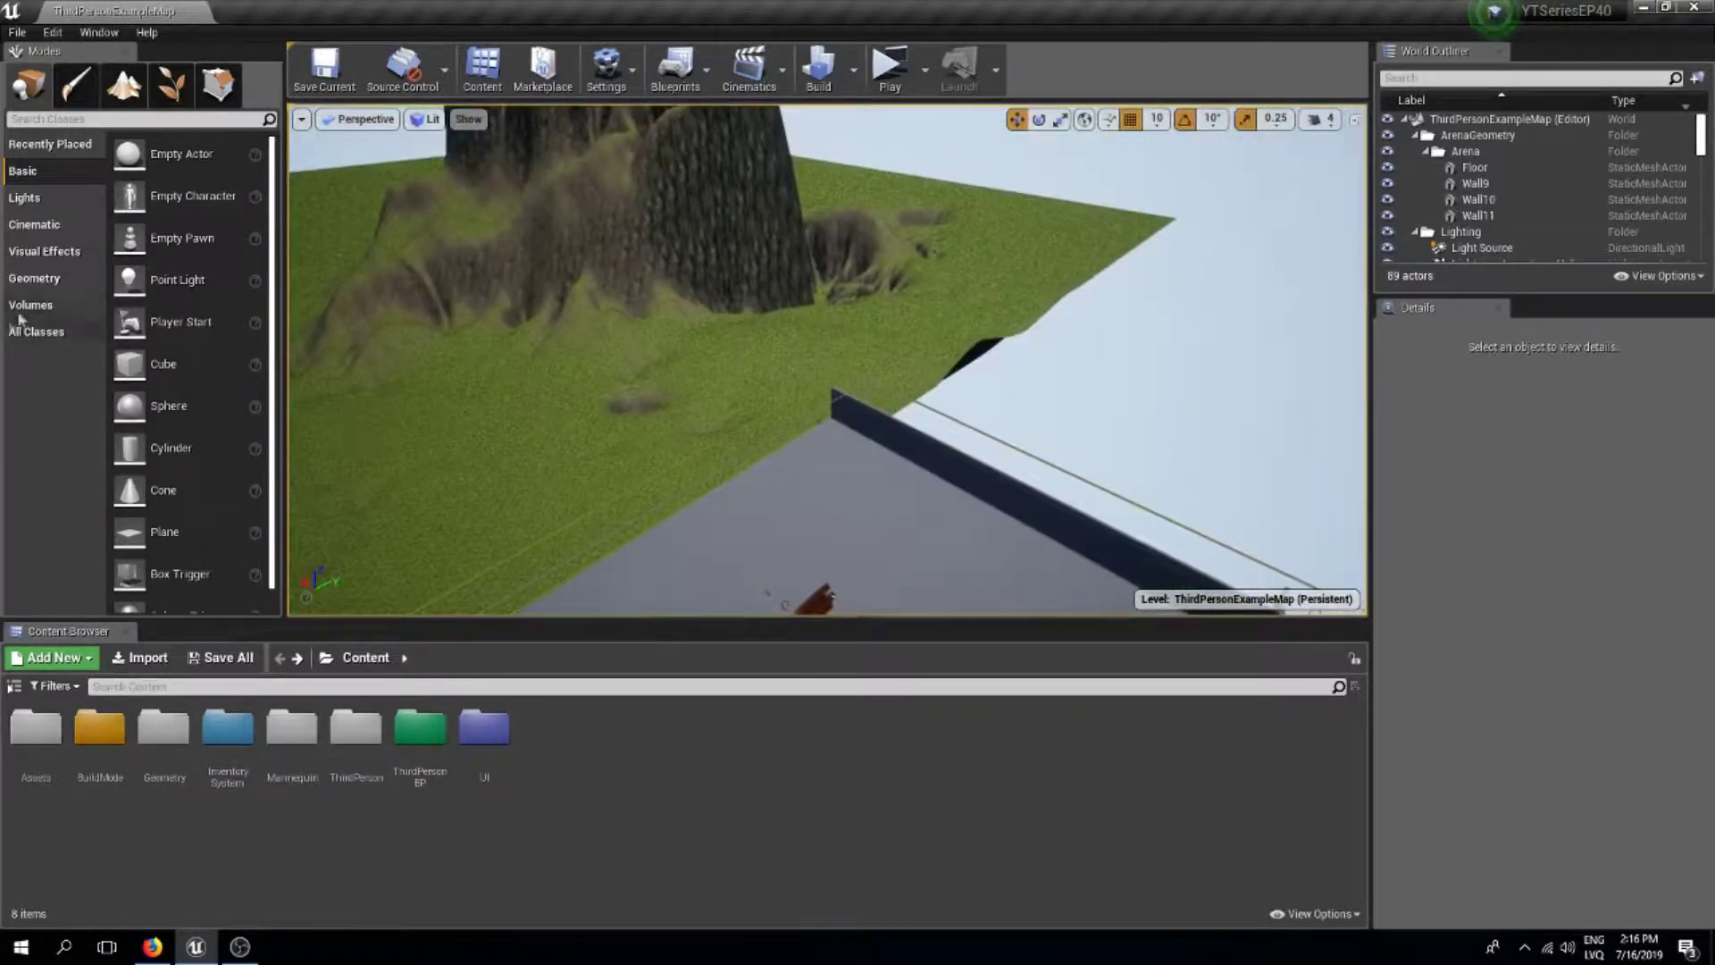
Search the placeable actors for "land" and place a Landscape in the empty area beside the existing terrain.
{"action": "left_click", "coordinate": [52, 118]}
{"action": "type", "text": "land"}
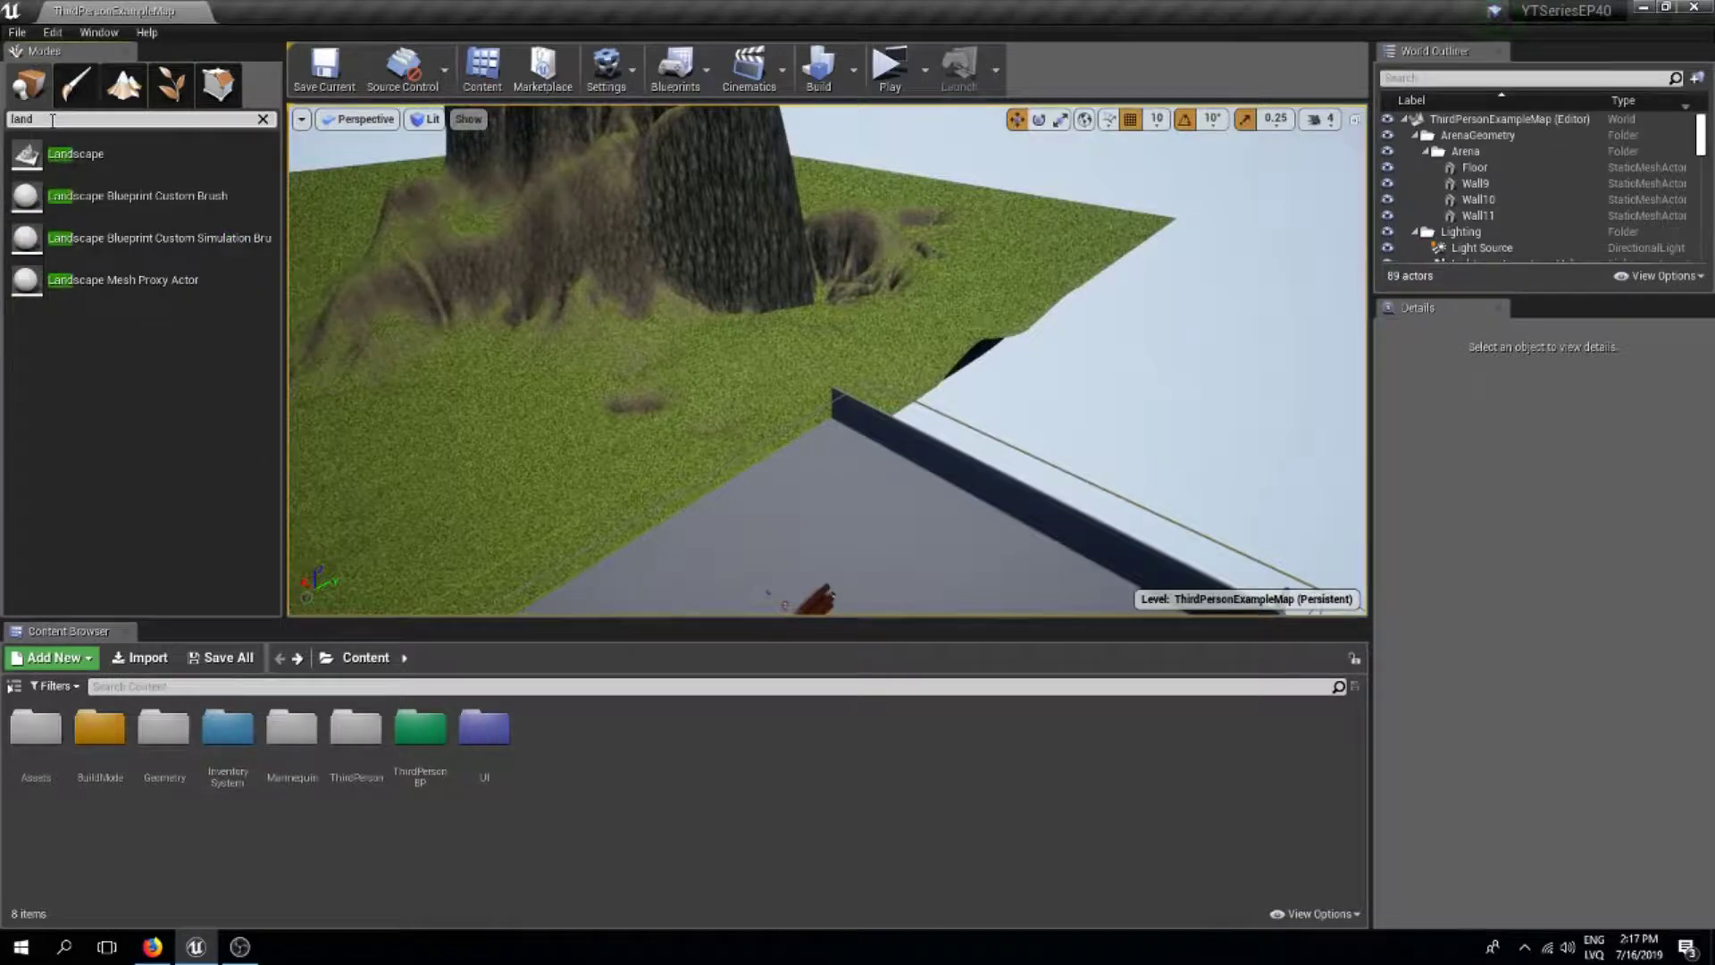
{"action": "right_click_drag", "start_coordinate": [471, 321], "coordinate": [438, 385]}
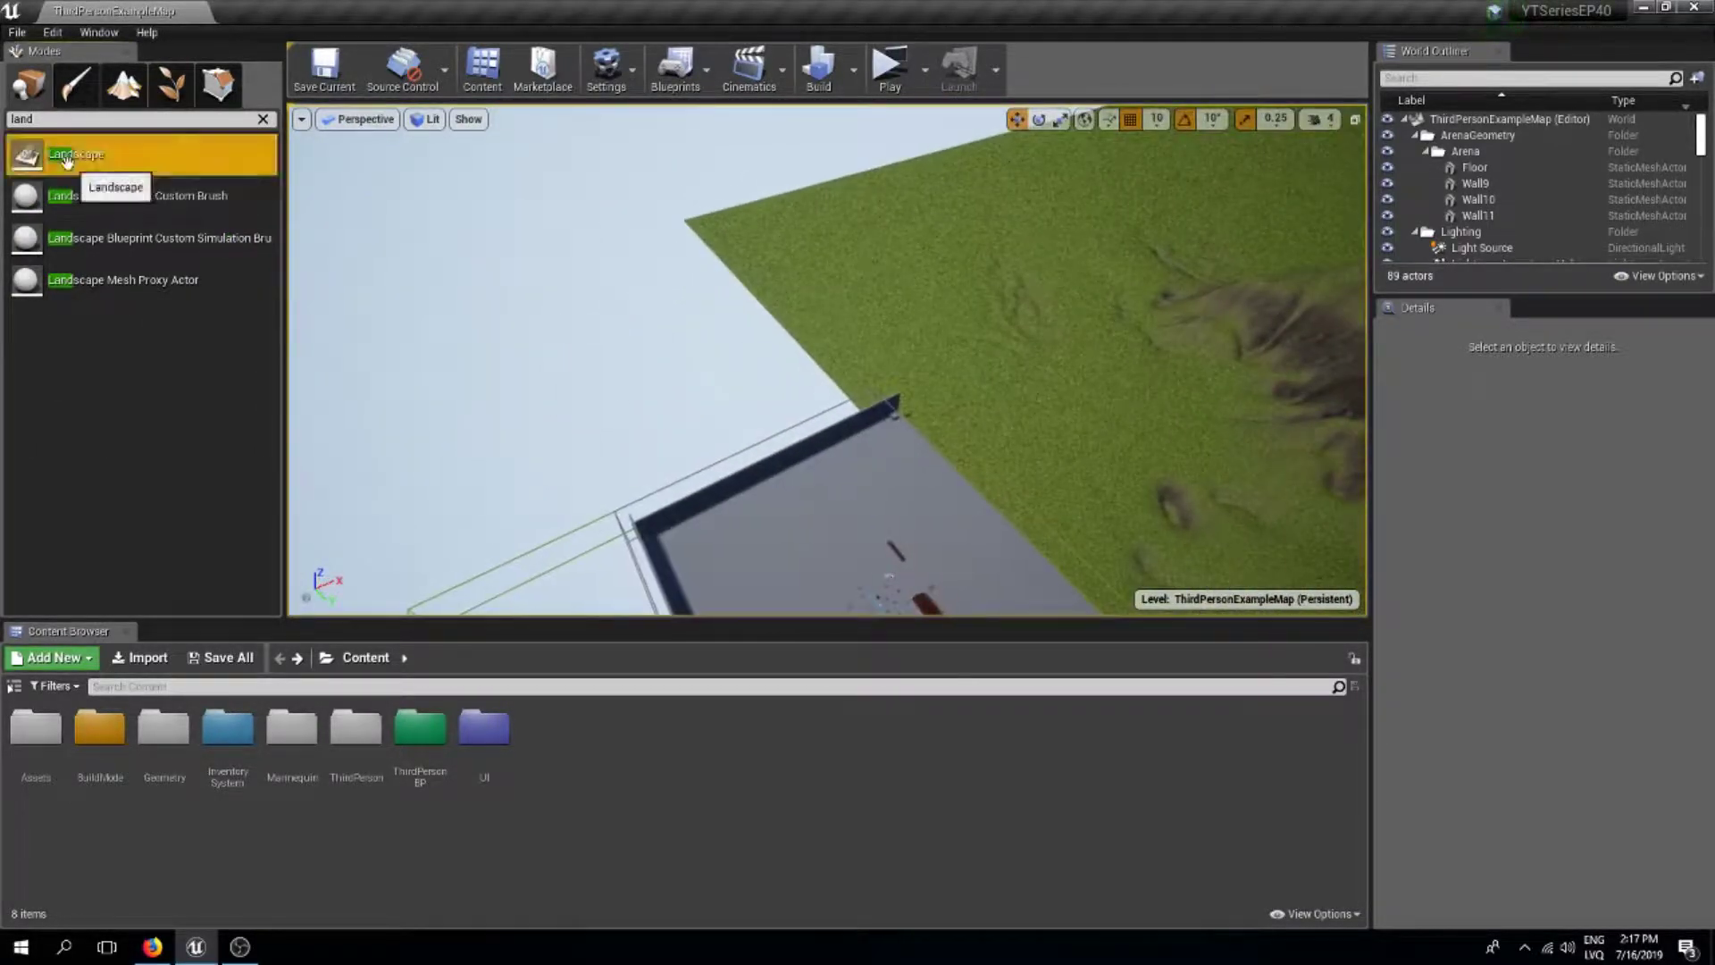
{"action": "left_click_drag", "start_coordinate": [80, 153], "coordinate": [534, 284]}
{"action": "scroll", "coordinate": [440, 303], "scroll_direction": "down", "scroll_amount": 3}
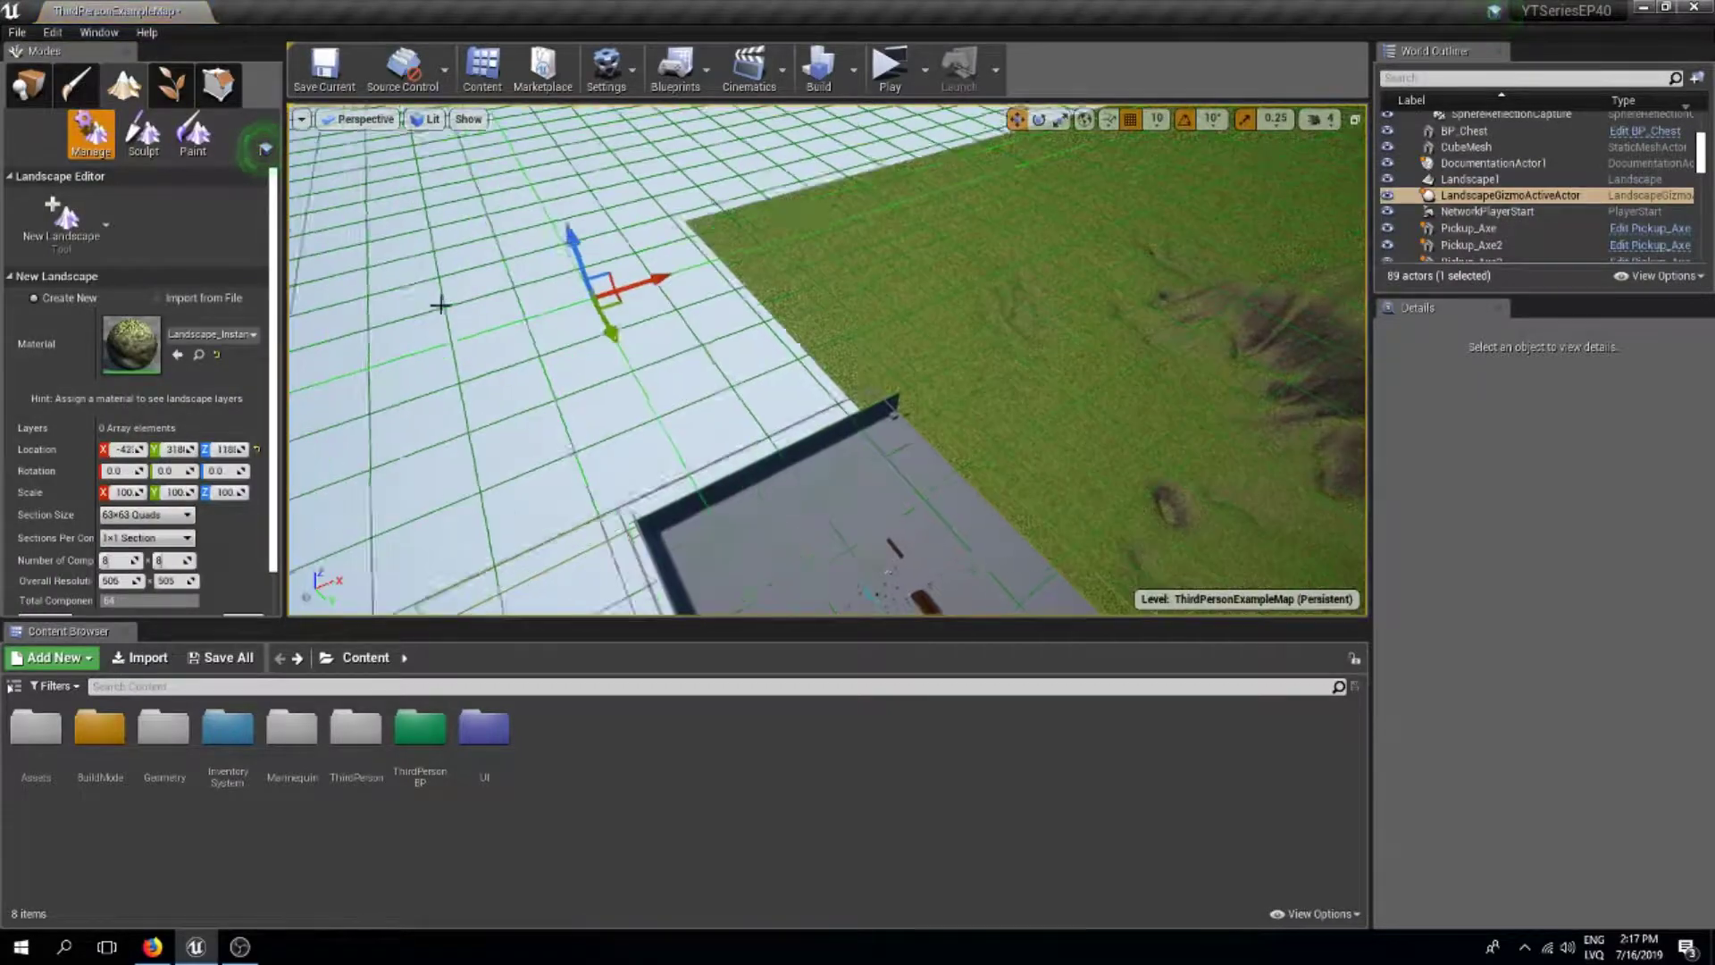
Set the new landscape to be imported from a heightmap file instead of created blank.
{"action": "right_click_drag", "start_coordinate": [441, 303], "coordinate": [384, 228]}
{"action": "scroll", "coordinate": [126, 370], "scroll_direction": "down", "scroll_amount": 1}
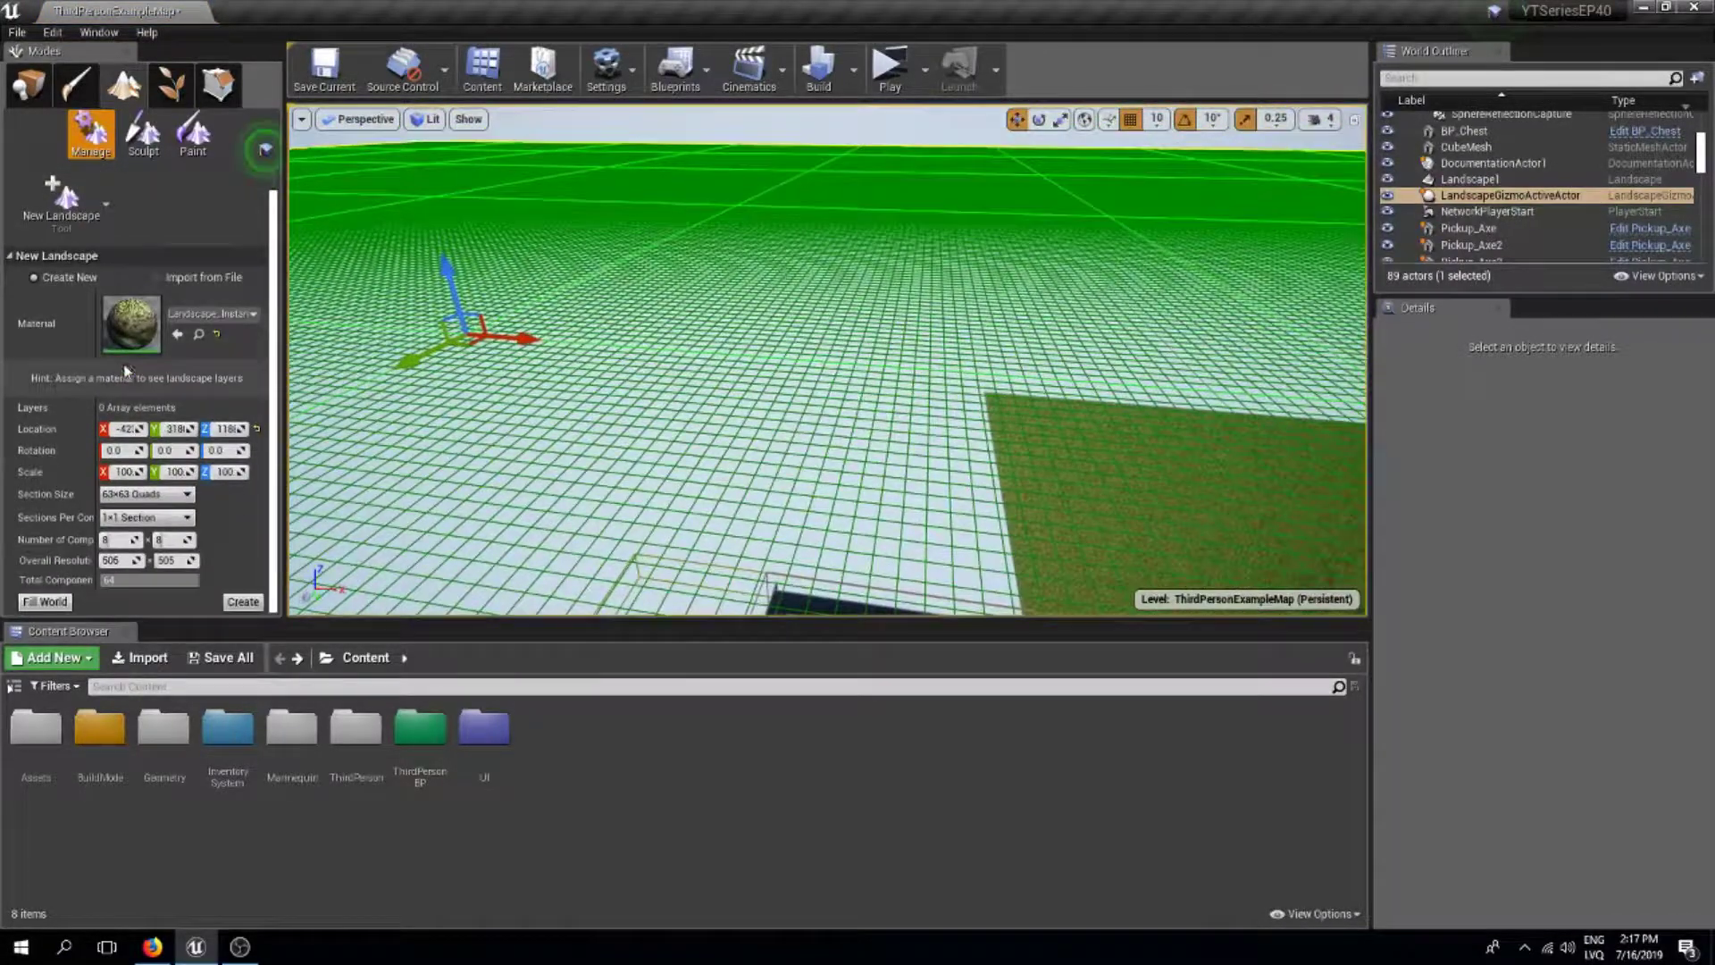
{"action": "right_click_drag", "start_coordinate": [429, 304], "coordinate": [327, 309]}
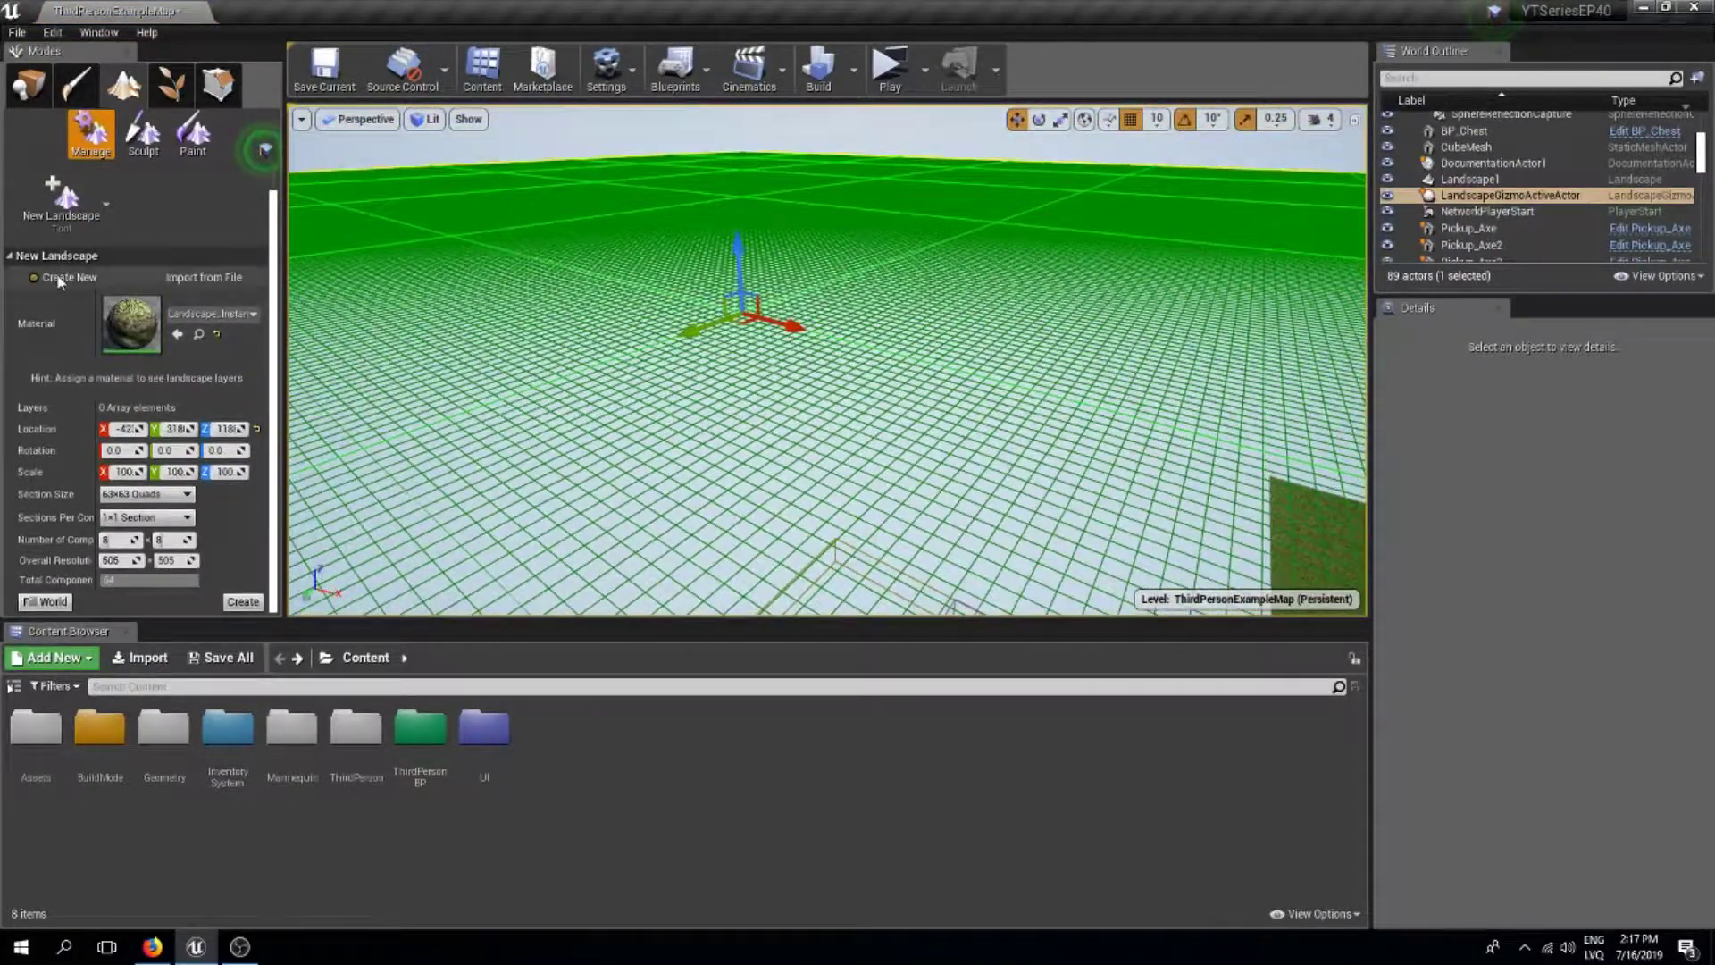
{"action": "left_click", "coordinate": [176, 279]}
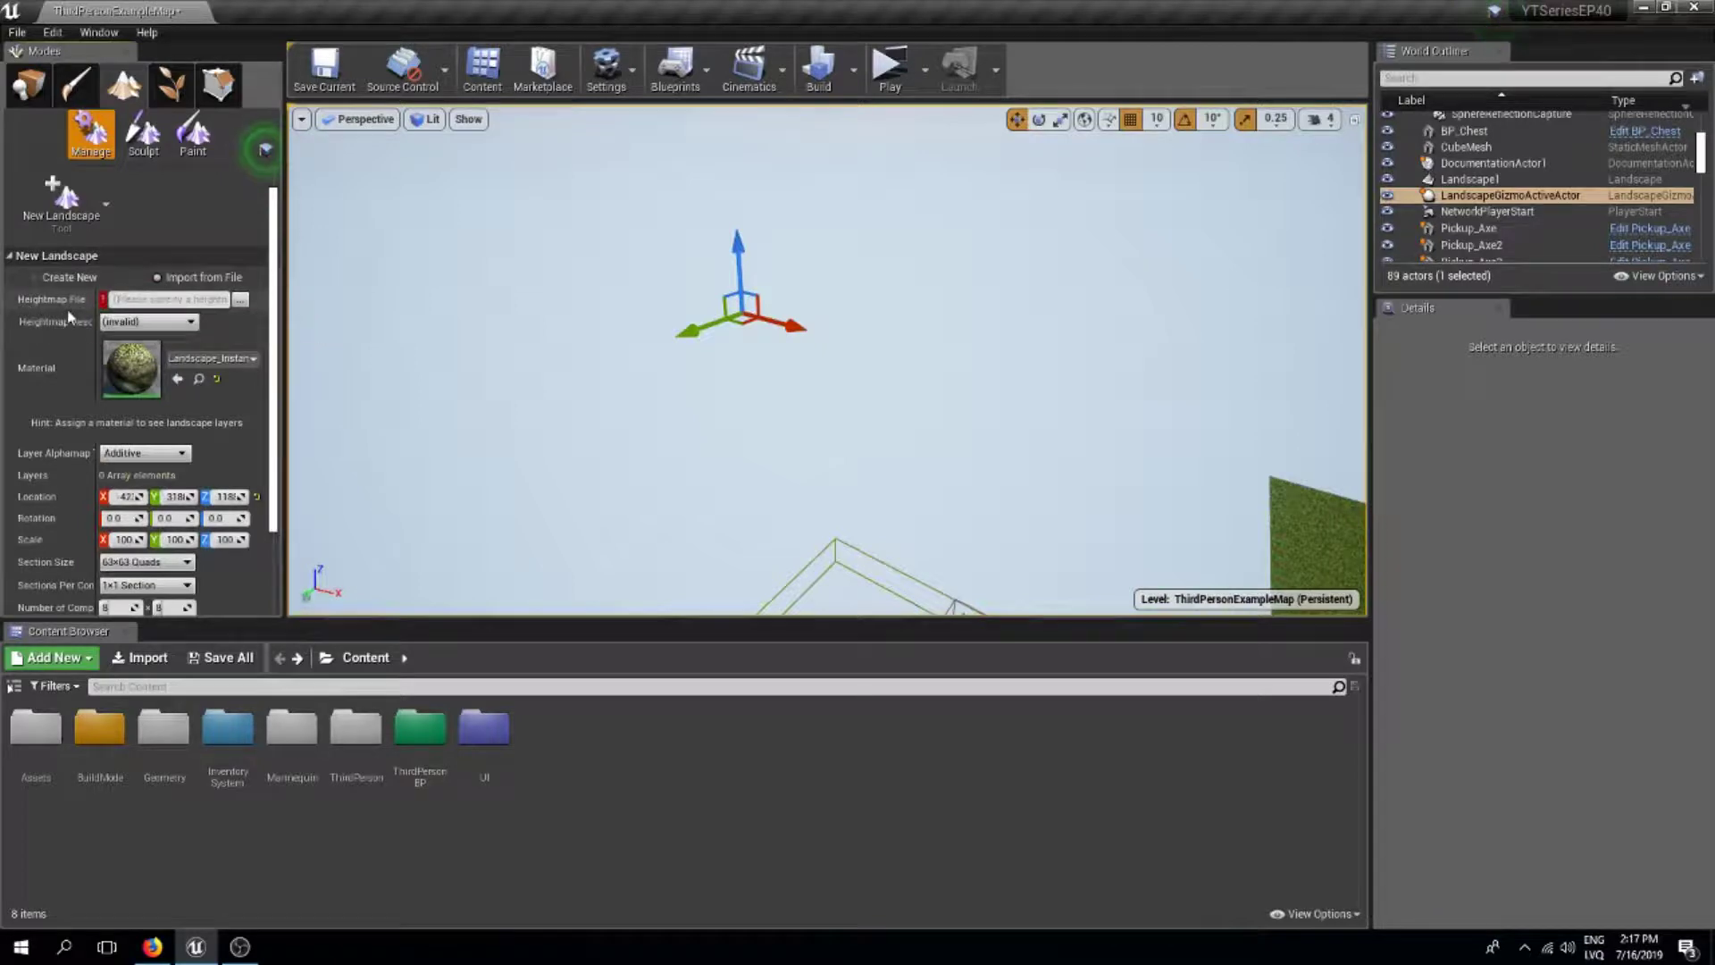
{"action": "right_click_drag", "start_coordinate": [376, 308], "coordinate": [626, 309]}
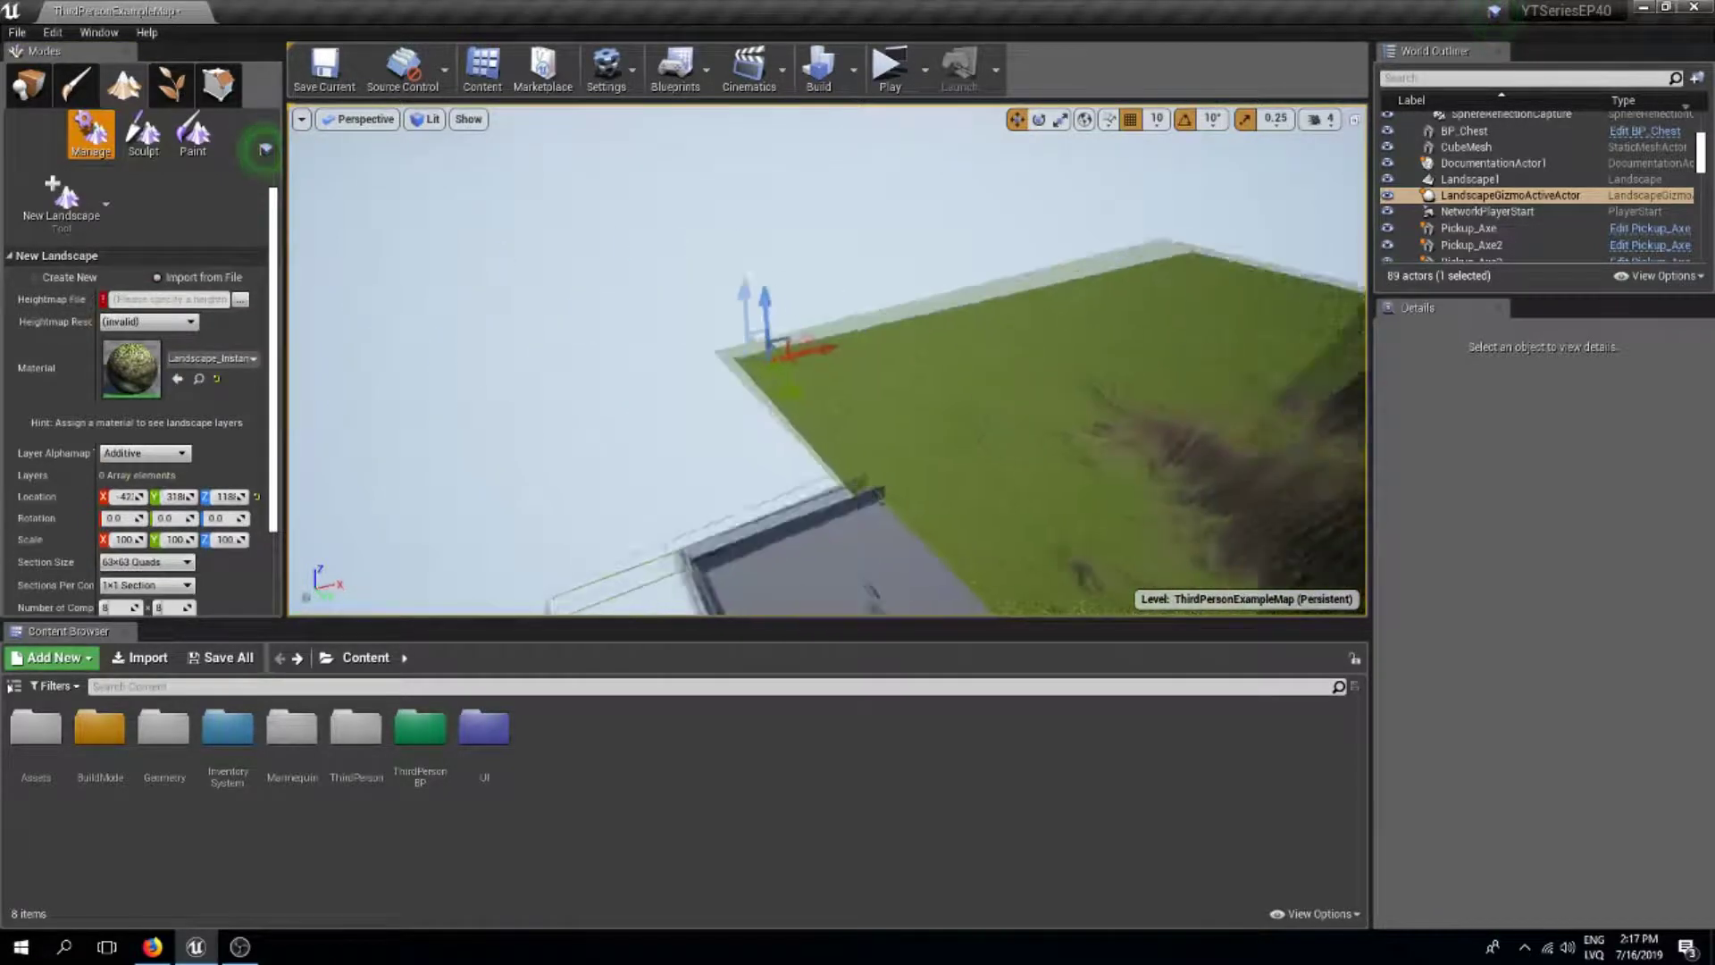
{"action": "right_click_drag", "start_coordinate": [394, 356], "coordinate": [394, 356]}
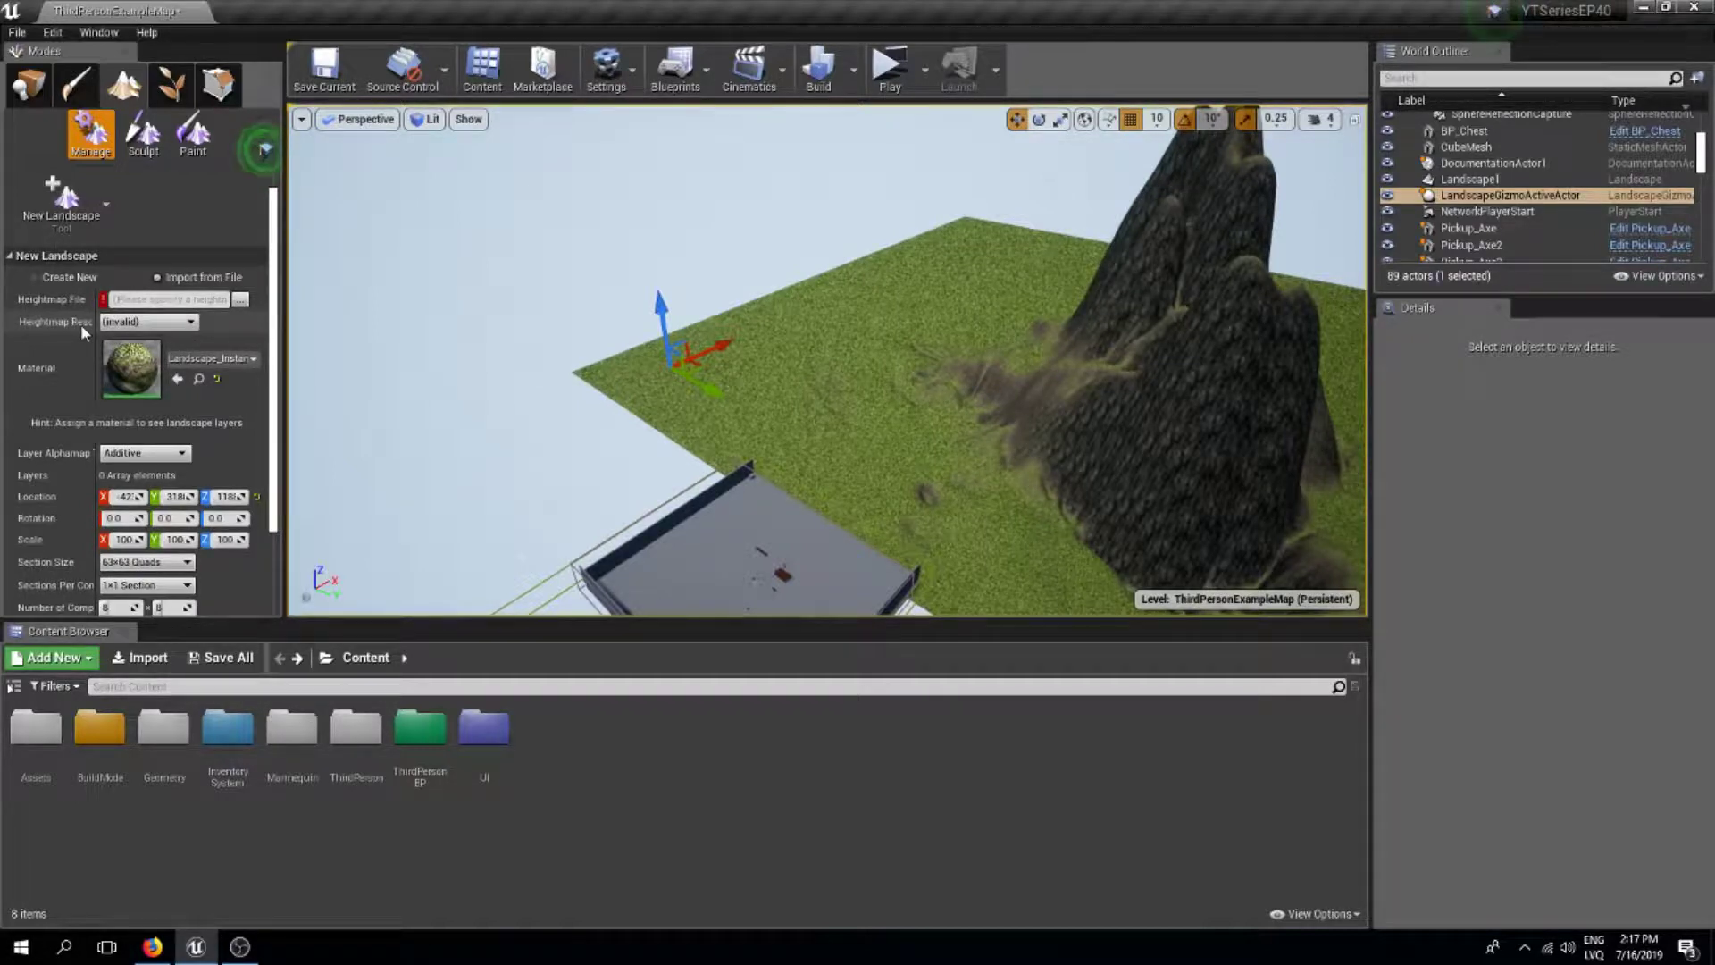
Switch to Firefox and bring up the terrain.party height map page.
{"action": "left_click", "coordinate": [150, 951]}
{"action": "left_click", "coordinate": [299, 10]}
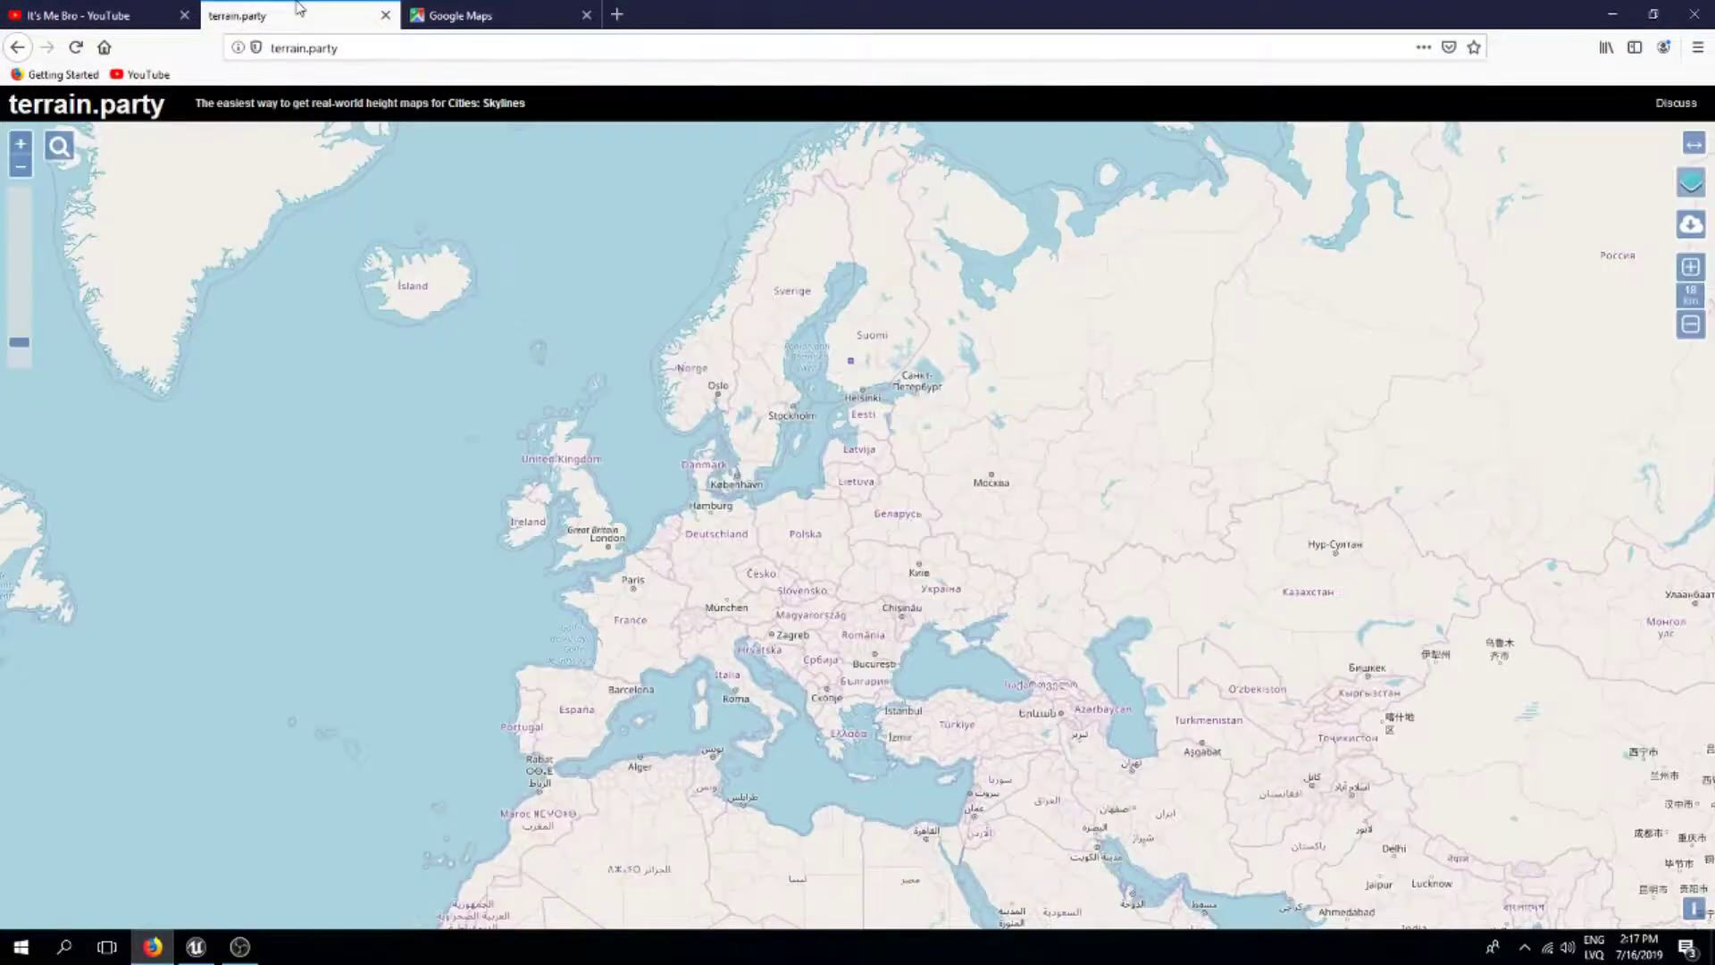
{"action": "left_click", "coordinate": [338, 44]}
{"action": "left_click", "coordinate": [383, 48]}
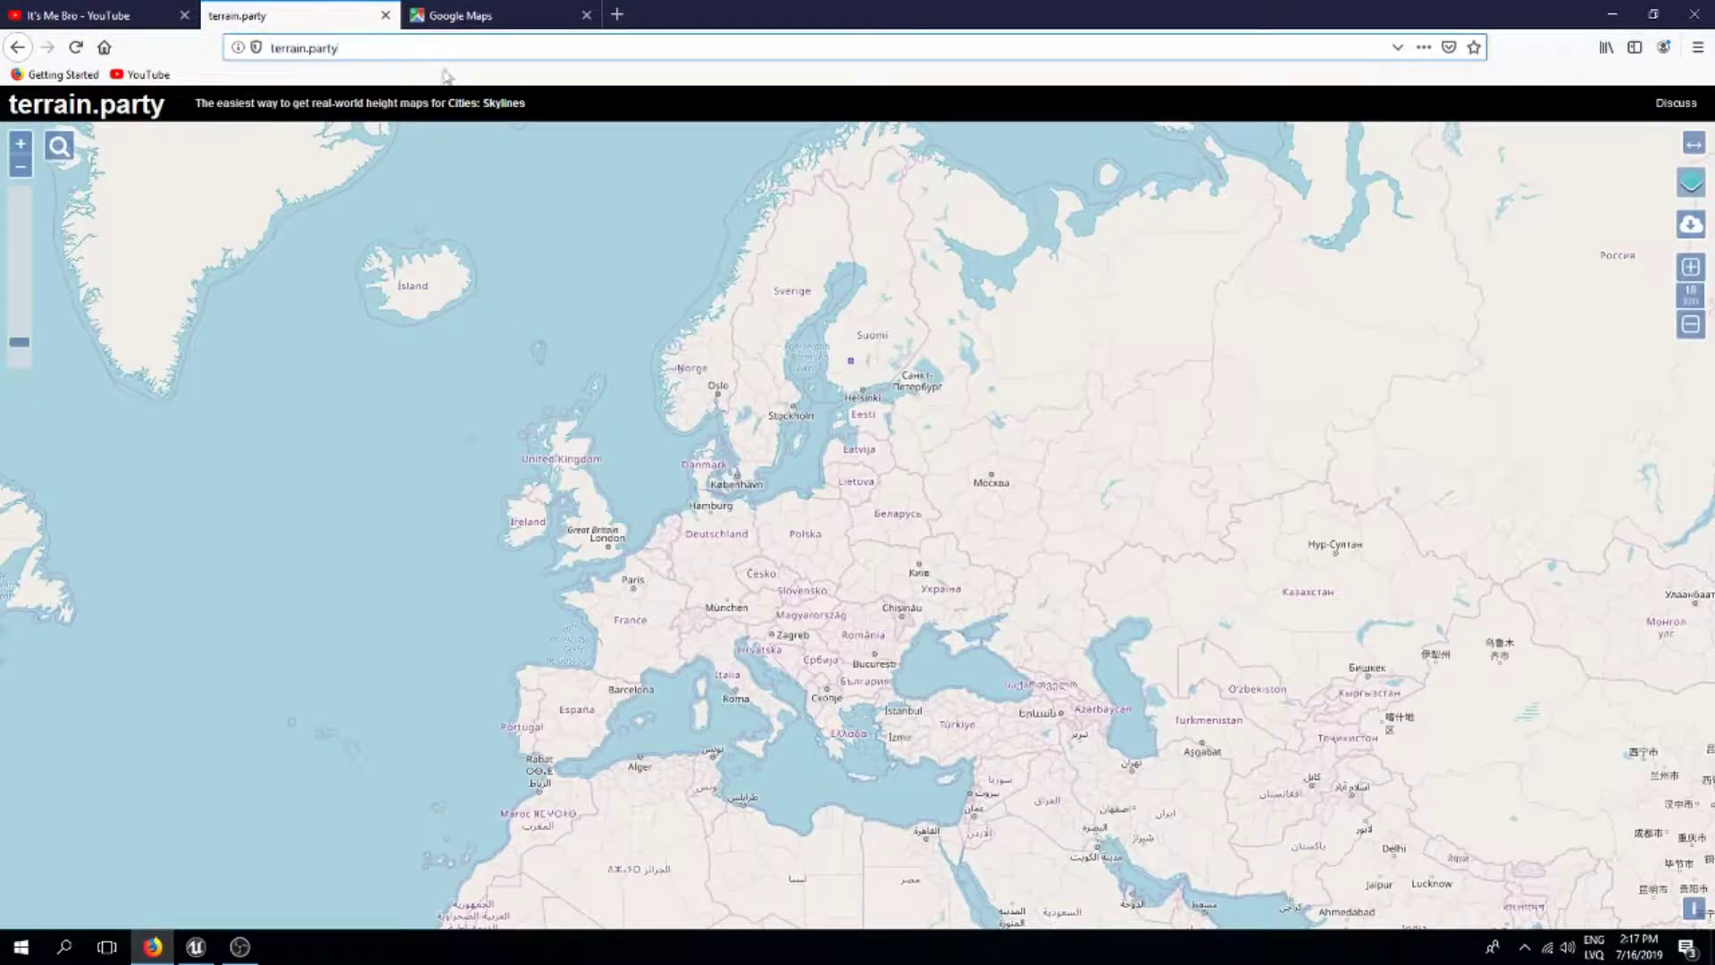
Examine the terrain.party map of Europe and the export area box around Tampere in Finland.
{"action": "left_click_drag", "start_coordinate": [927, 442], "coordinate": [776, 345]}
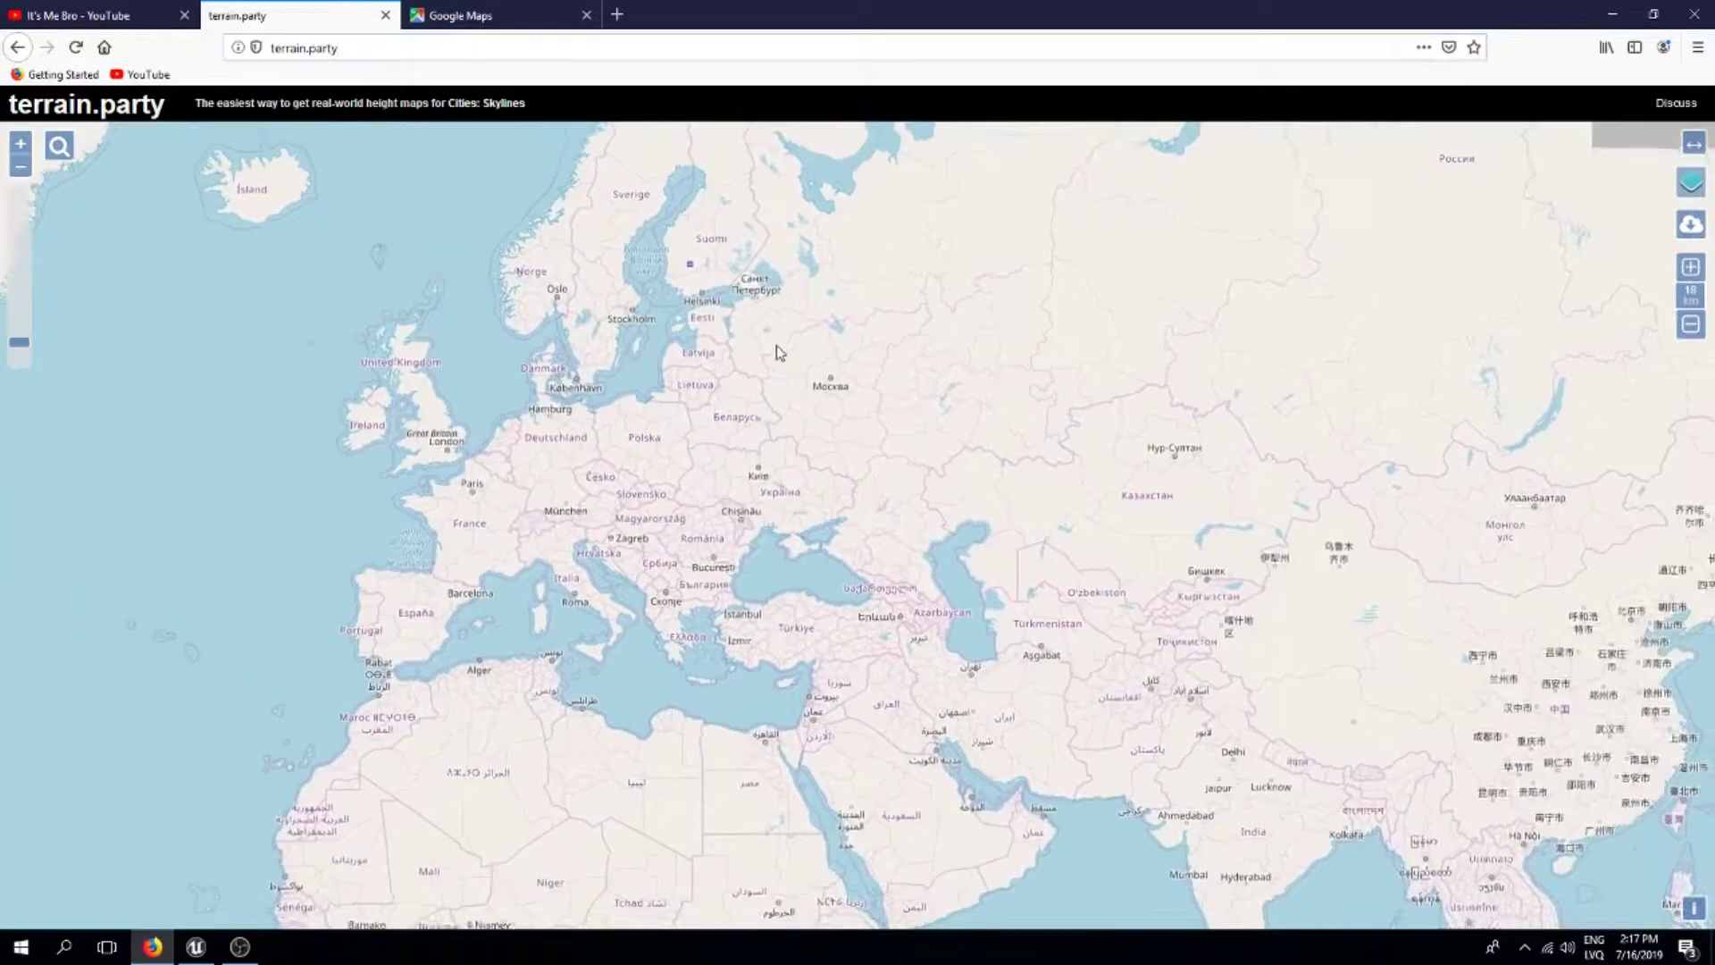
{"action": "left_click_drag", "start_coordinate": [726, 463], "coordinate": [866, 489]}
{"action": "scroll", "coordinate": [900, 468], "scroll_direction": "down", "scroll_amount": 1}
{"action": "scroll", "coordinate": [950, 437], "scroll_direction": "up", "scroll_amount": 1}
{"action": "scroll", "coordinate": [809, 393], "scroll_direction": "up", "scroll_amount": 6}
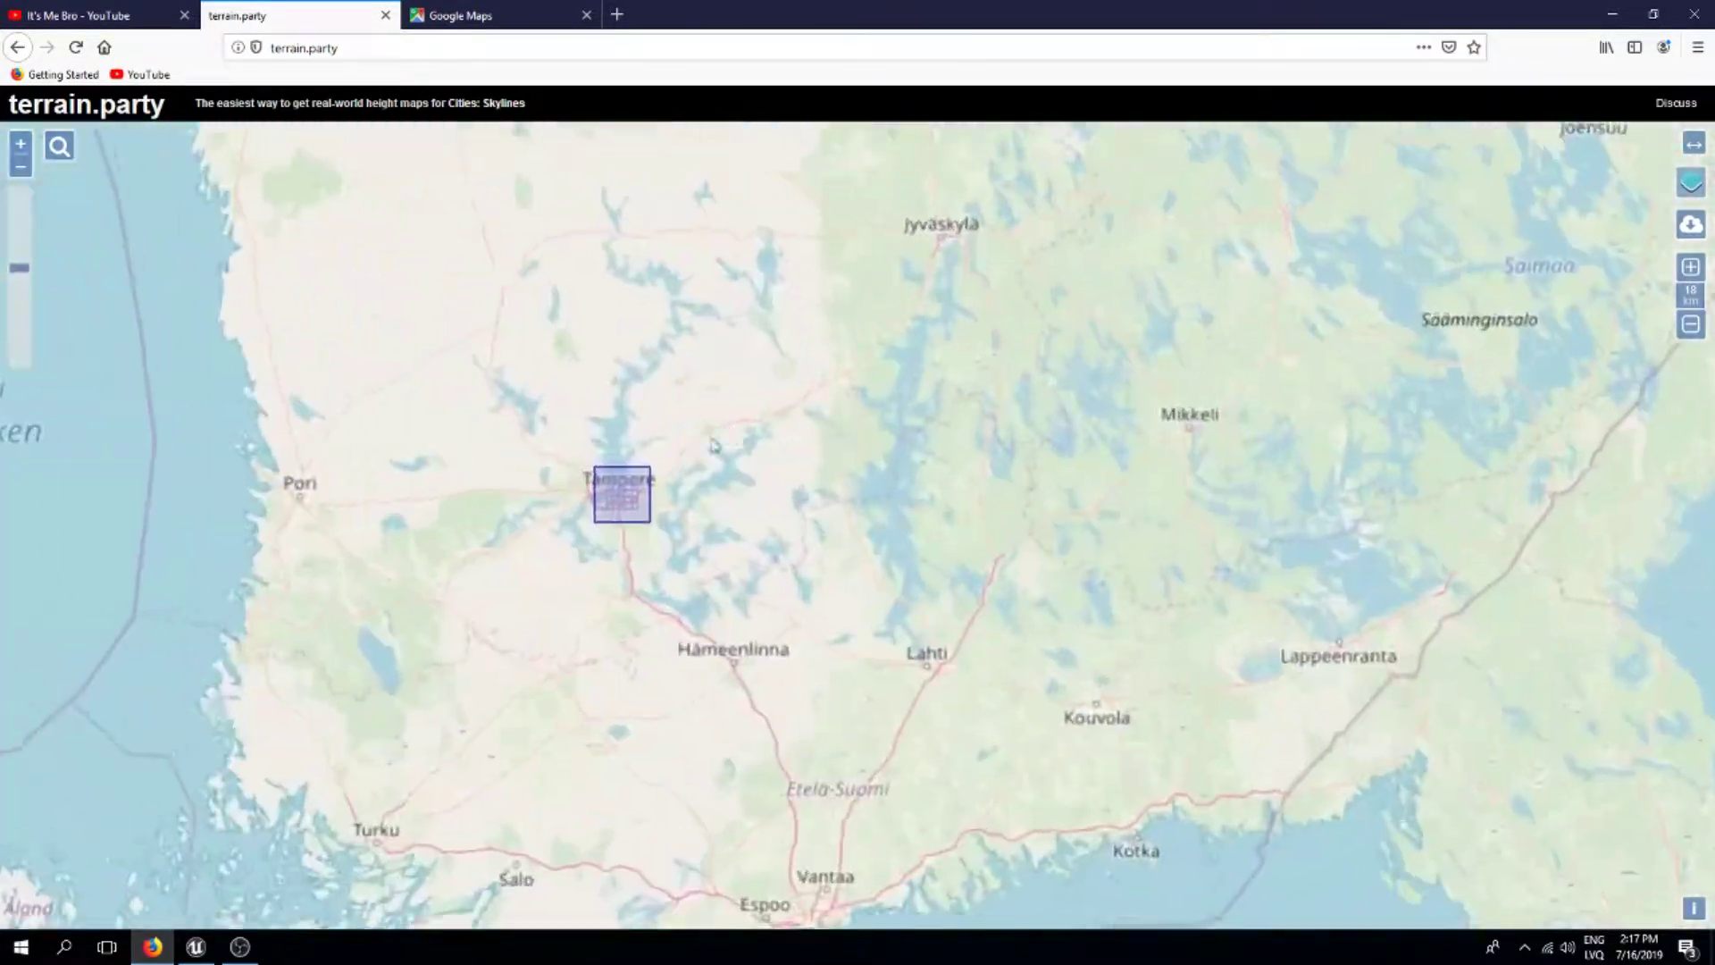
{"action": "scroll", "coordinate": [684, 434], "scroll_direction": "down", "scroll_amount": 3}
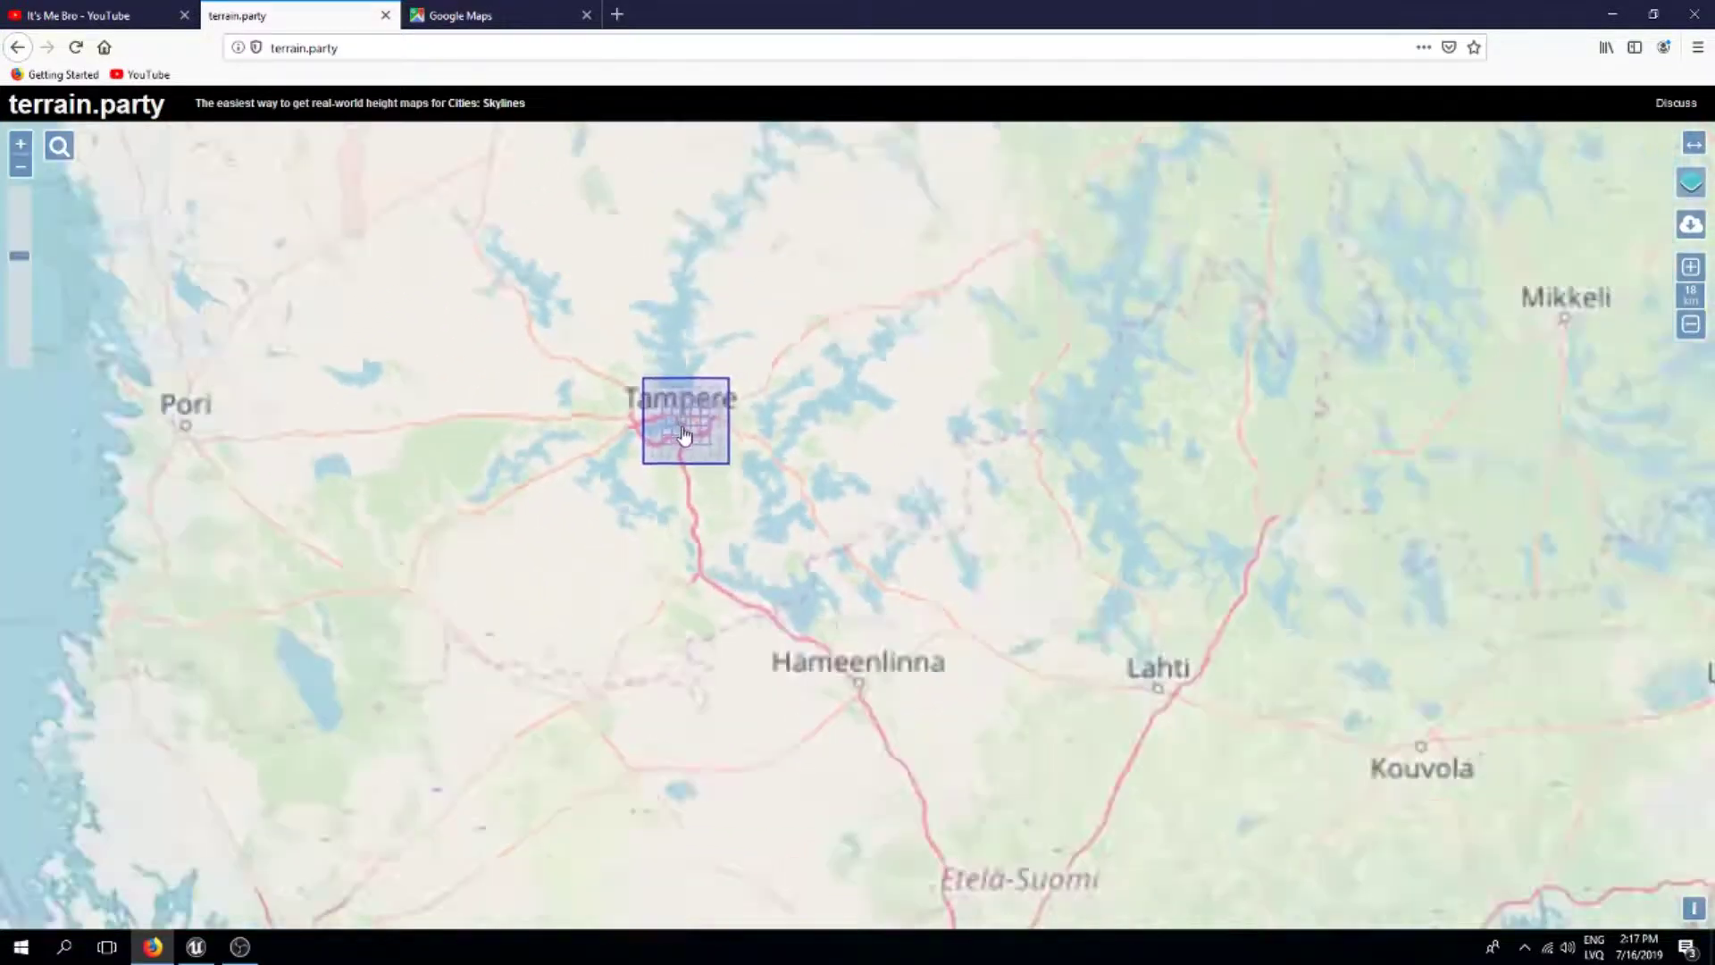
{"action": "scroll", "coordinate": [683, 434], "scroll_direction": "down", "scroll_amount": 4}
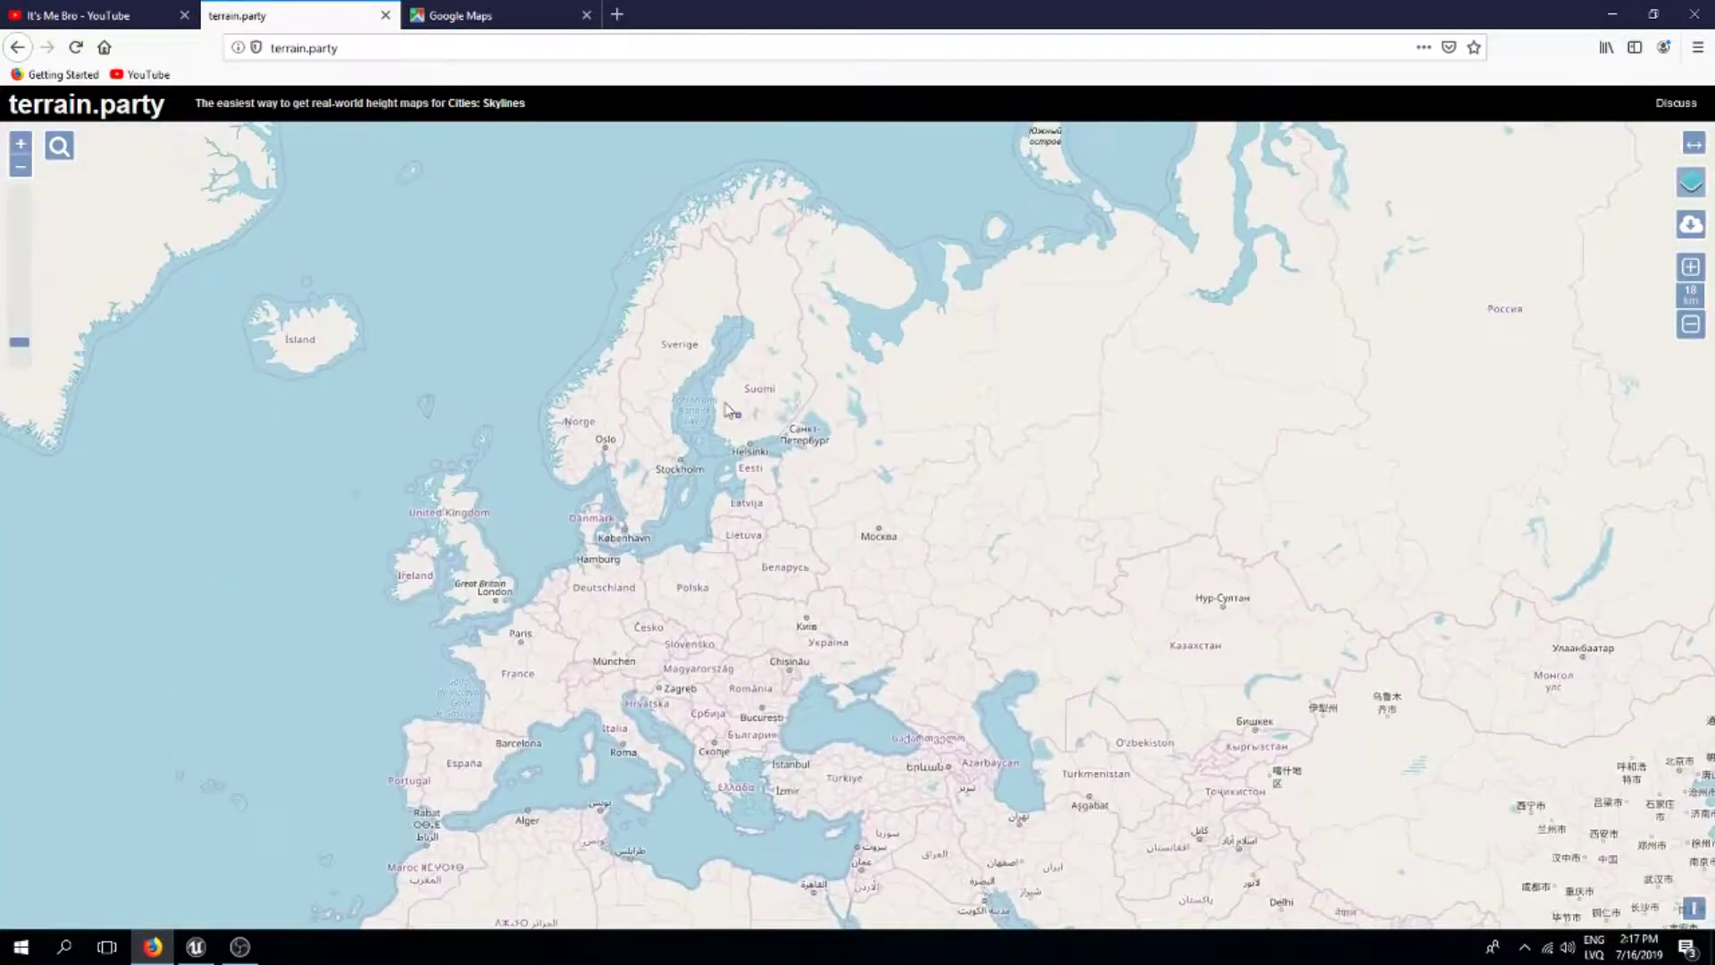
{"action": "scroll", "coordinate": [715, 364], "scroll_direction": "up", "scroll_amount": 1}
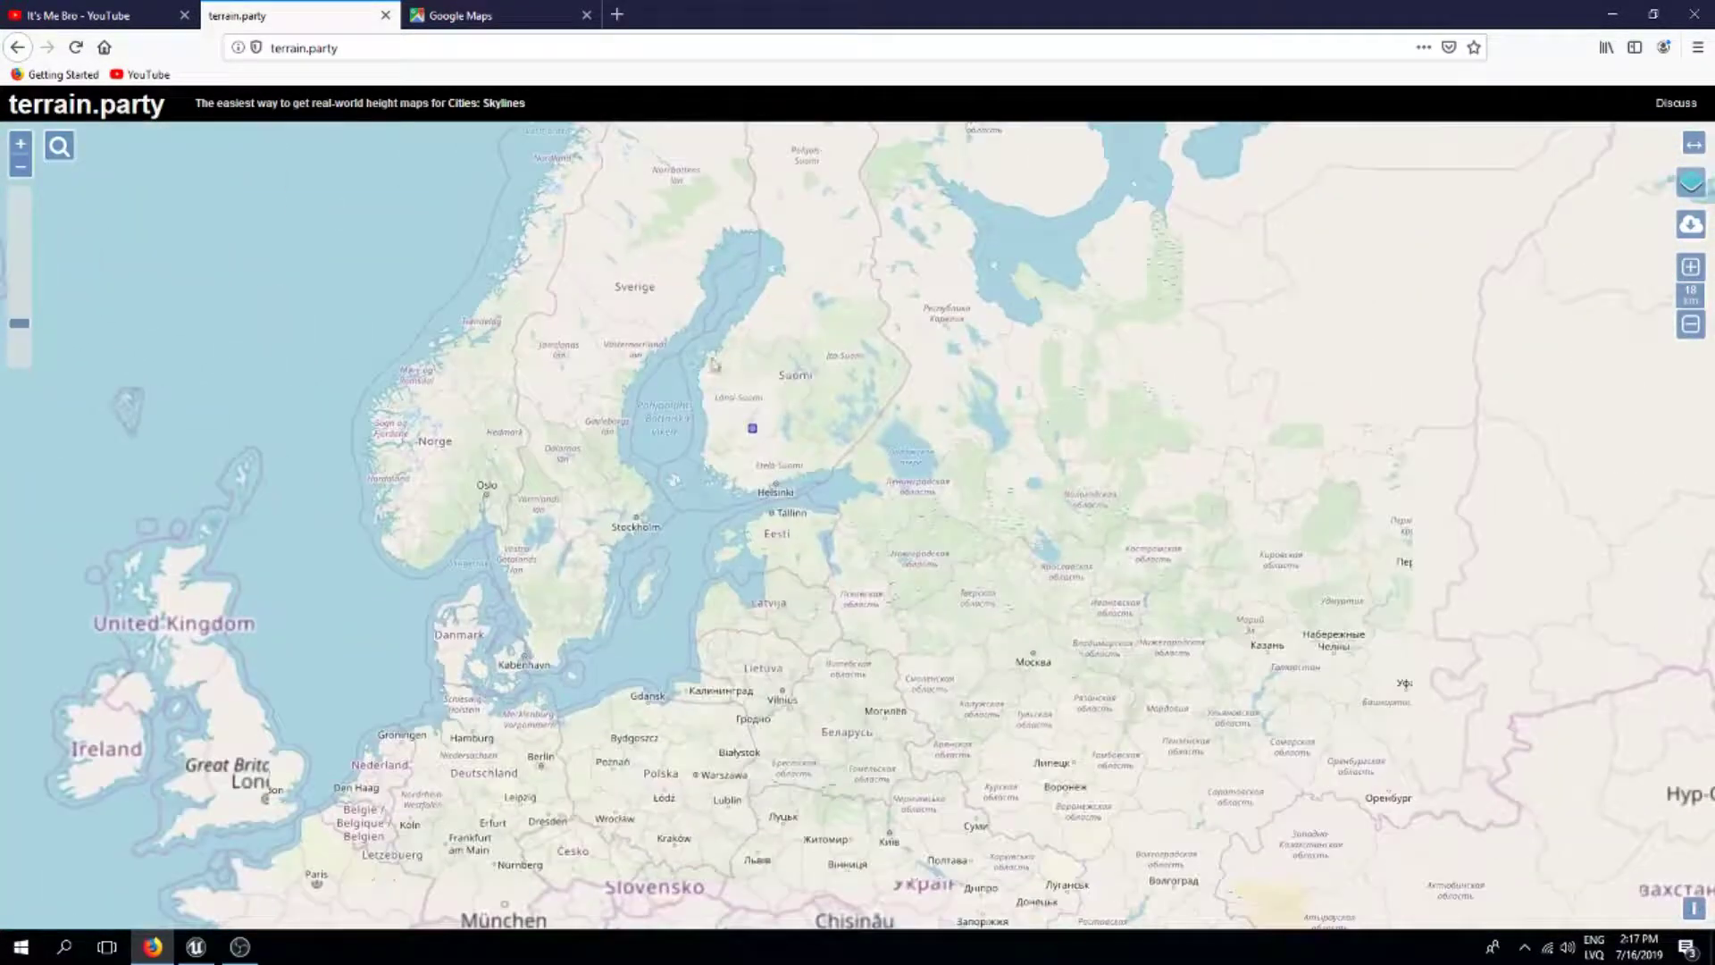
Enlarge the height map export area in southern Finland to 60 km.
{"action": "left_click", "coordinate": [1688, 268]}
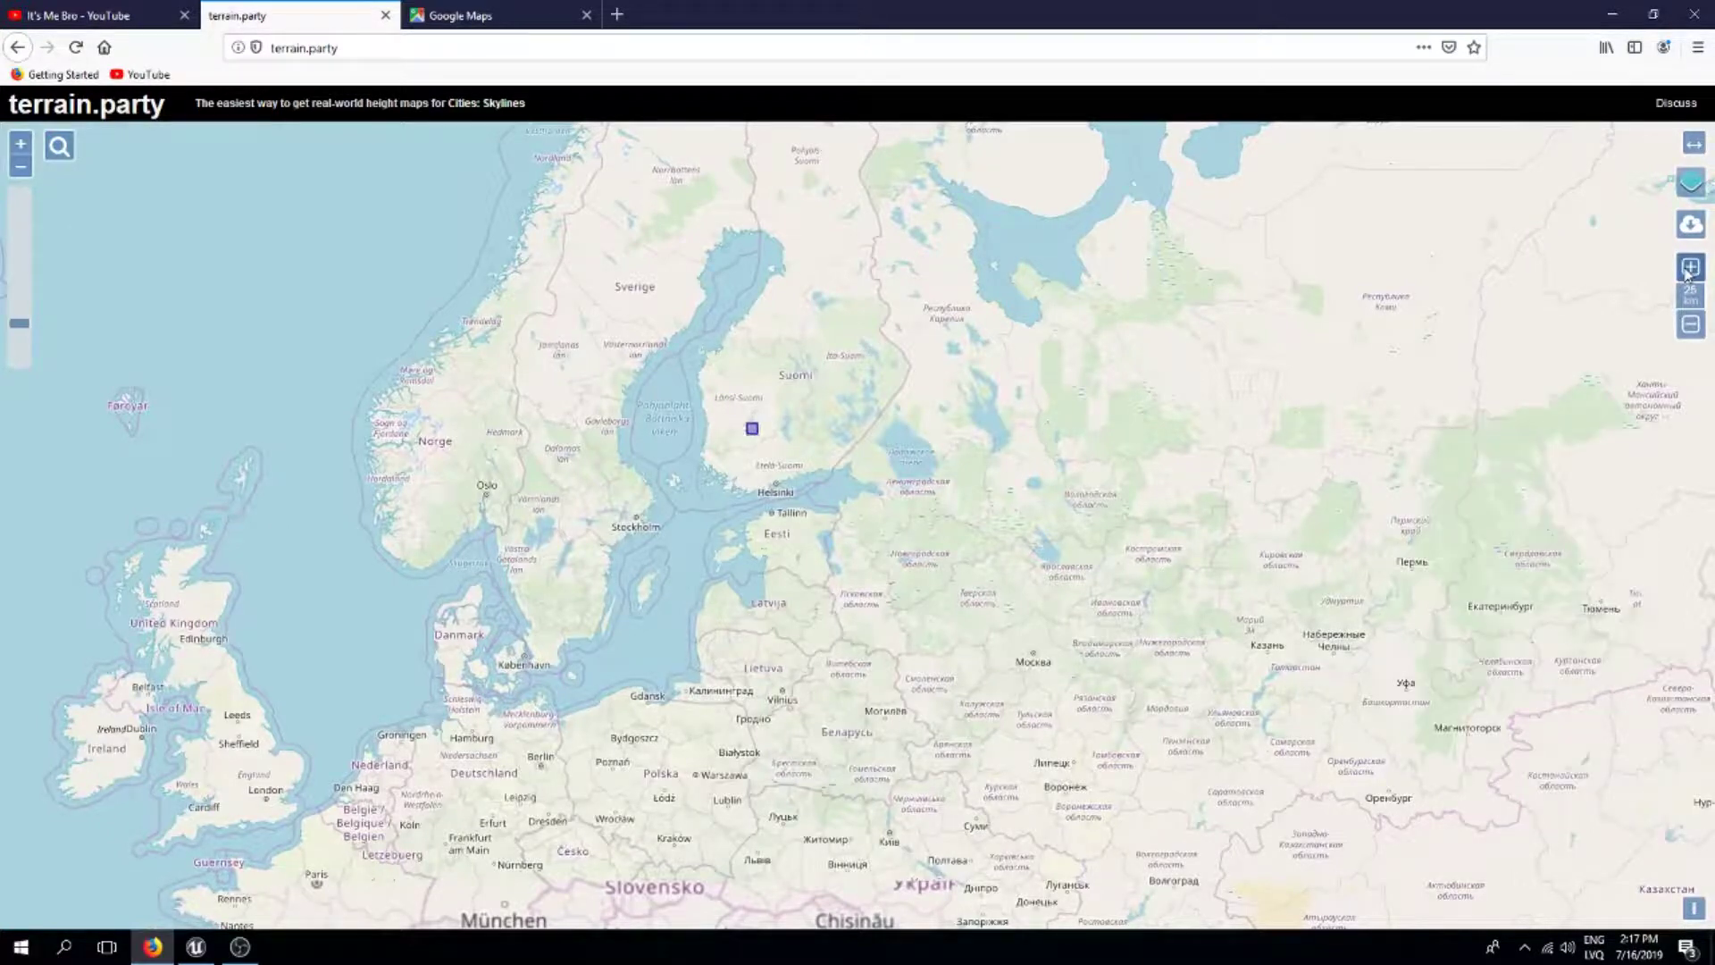
{"action": "left_click", "coordinate": [1689, 268]}
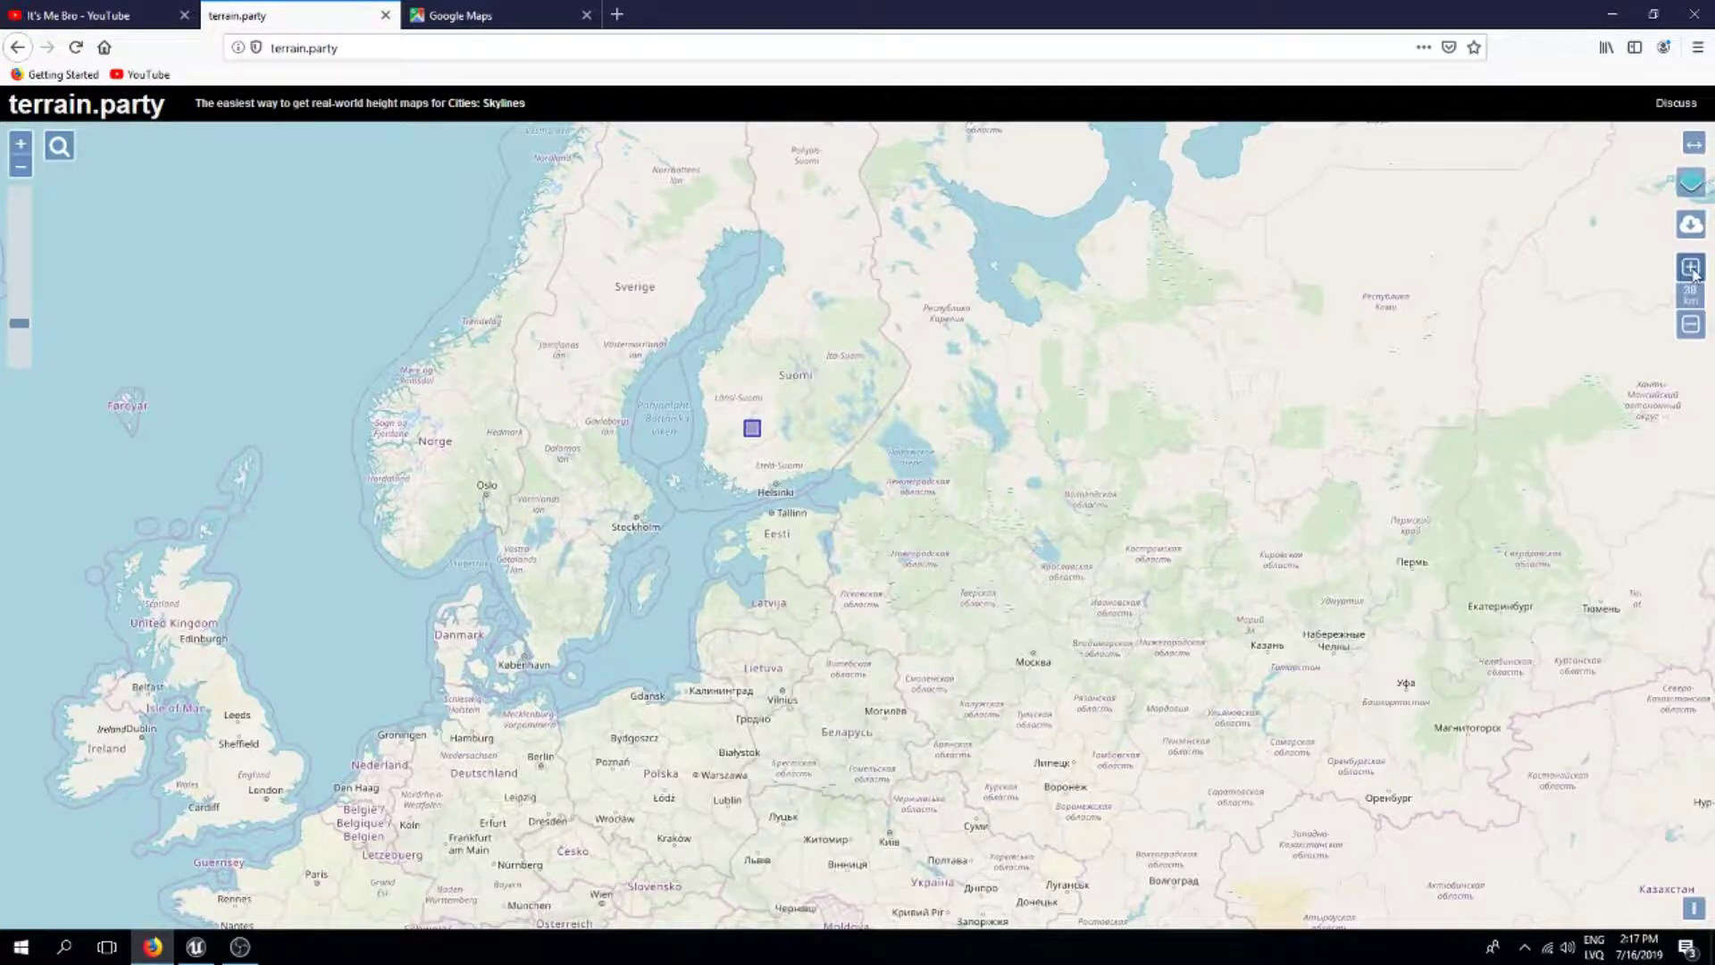
{"action": "left_click", "coordinate": [1691, 270]}
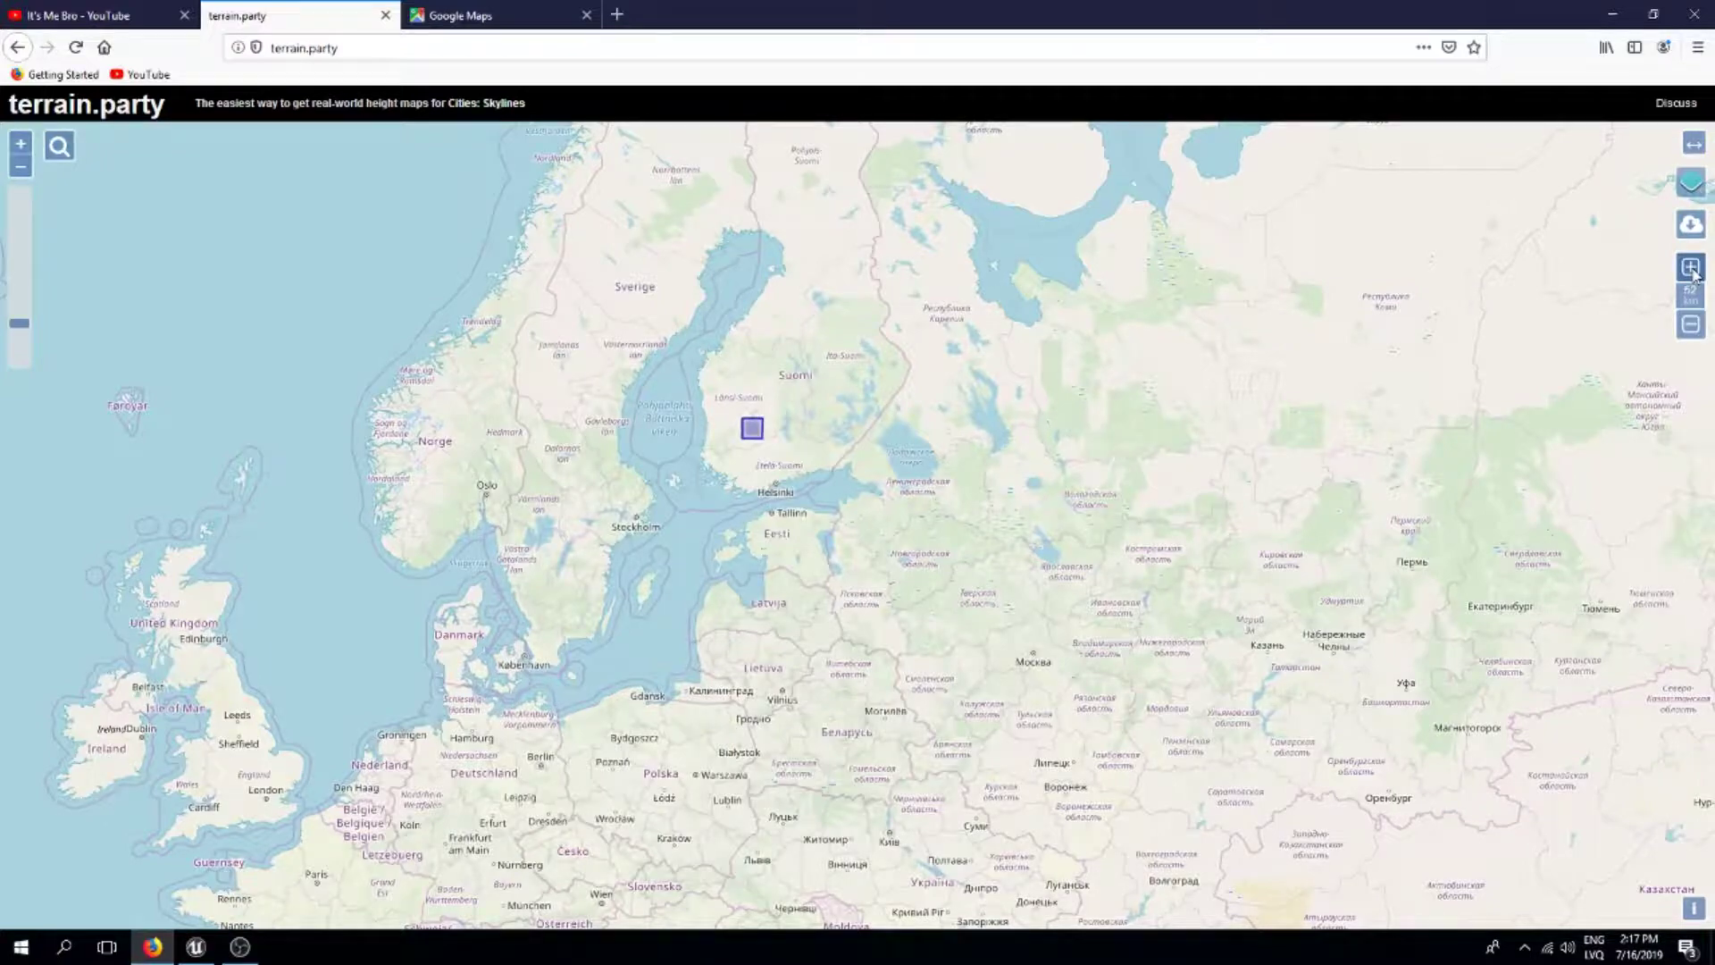
{"action": "left_click", "coordinate": [1691, 270]}
{"action": "scroll", "coordinate": [789, 536], "scroll_direction": "up", "scroll_amount": 1}
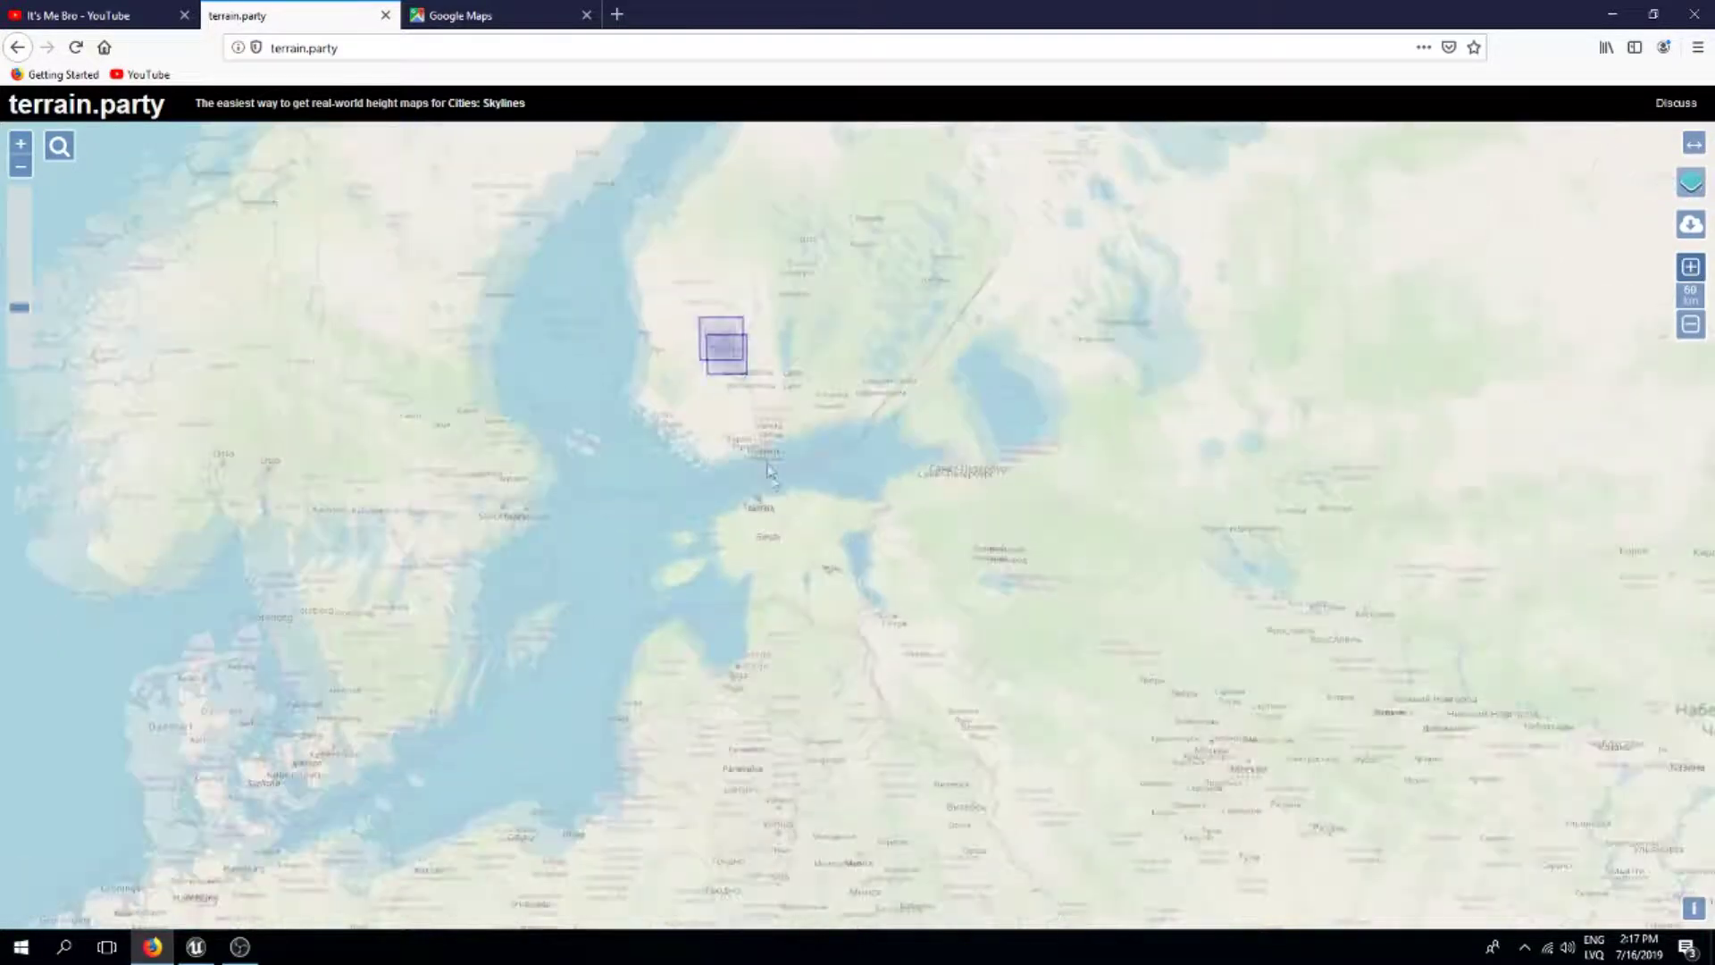
{"action": "scroll", "coordinate": [790, 536], "scroll_direction": "down", "scroll_amount": 1}
Survey Europe on the terrain.party map and in the Google Maps satellite view for a suitable region.
{"action": "left_click_drag", "start_coordinate": [780, 792], "coordinate": [852, 510]}
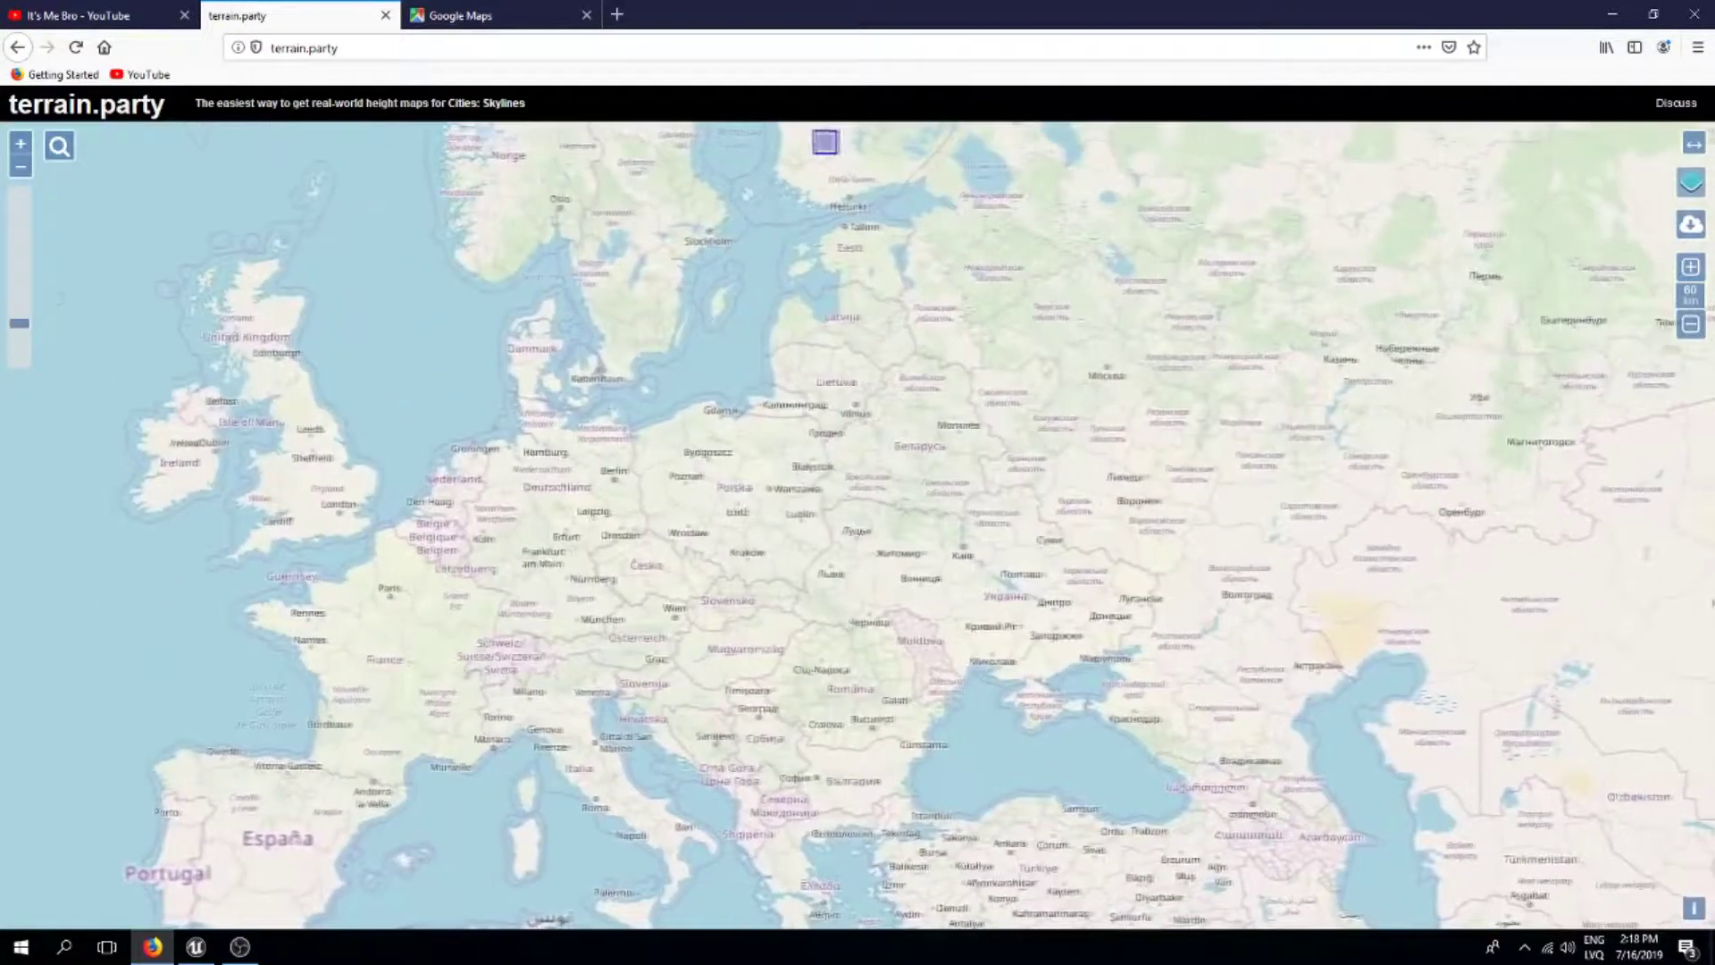
{"action": "left_click_drag", "start_coordinate": [1038, 509], "coordinate": [1059, 744]}
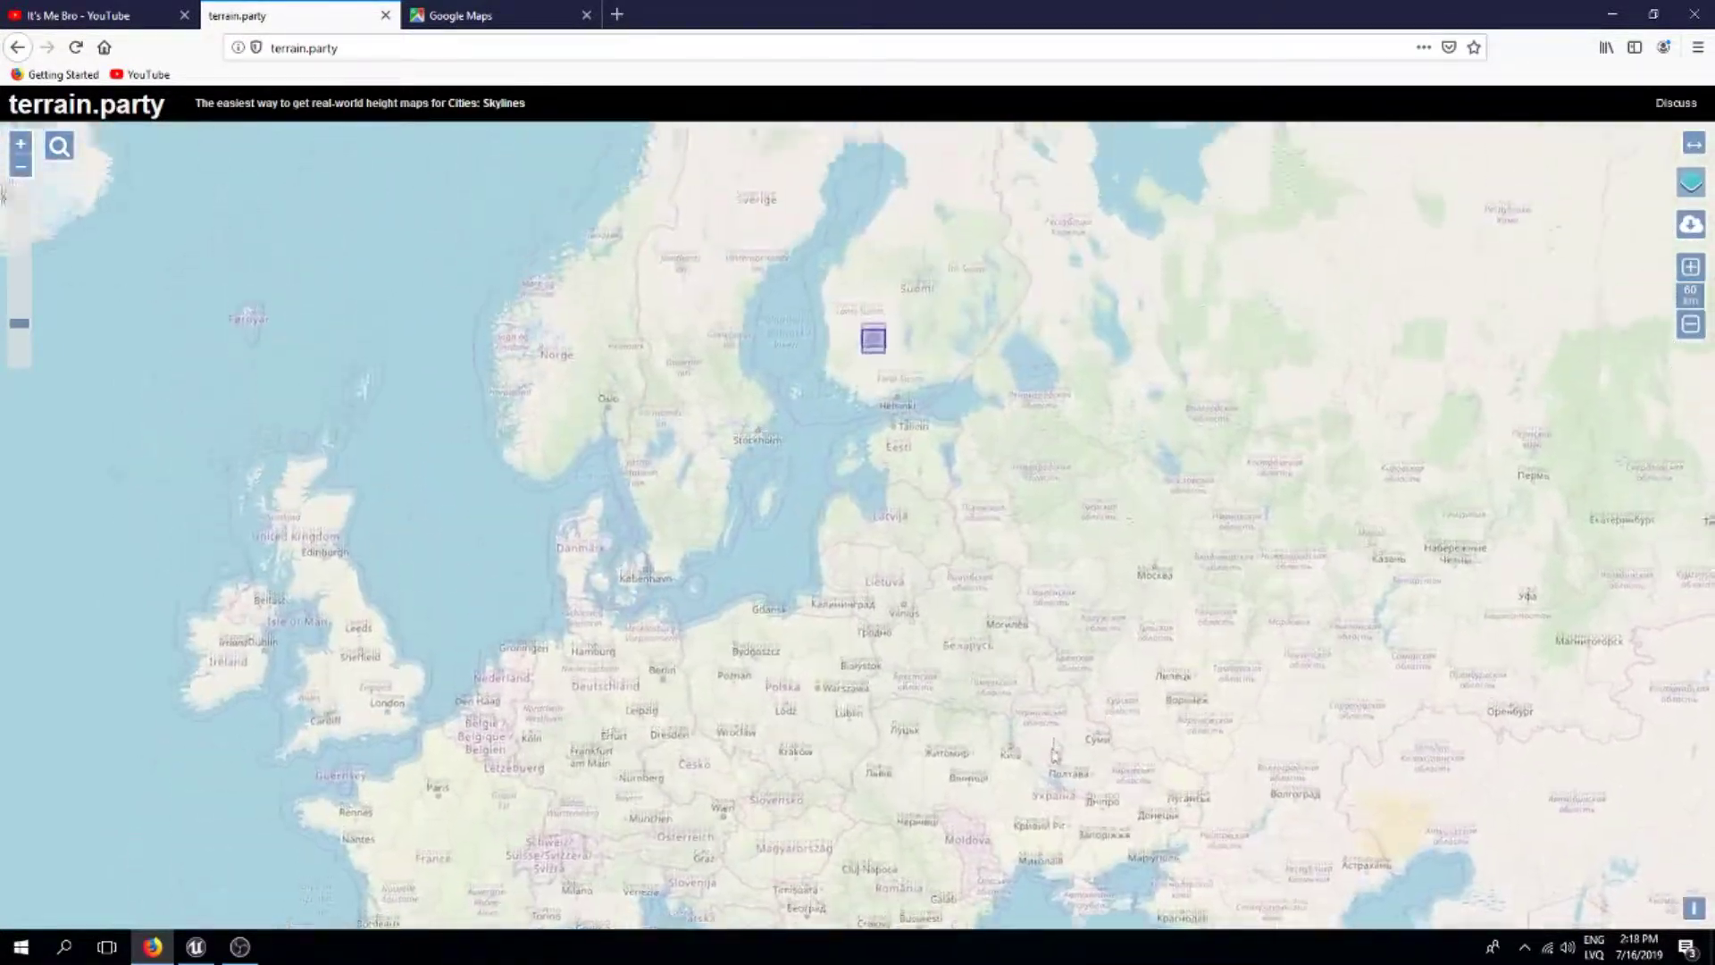
{"action": "left_click_drag", "start_coordinate": [837, 849], "coordinate": [783, 595]}
{"action": "left_click_drag", "start_coordinate": [938, 528], "coordinate": [899, 514]}
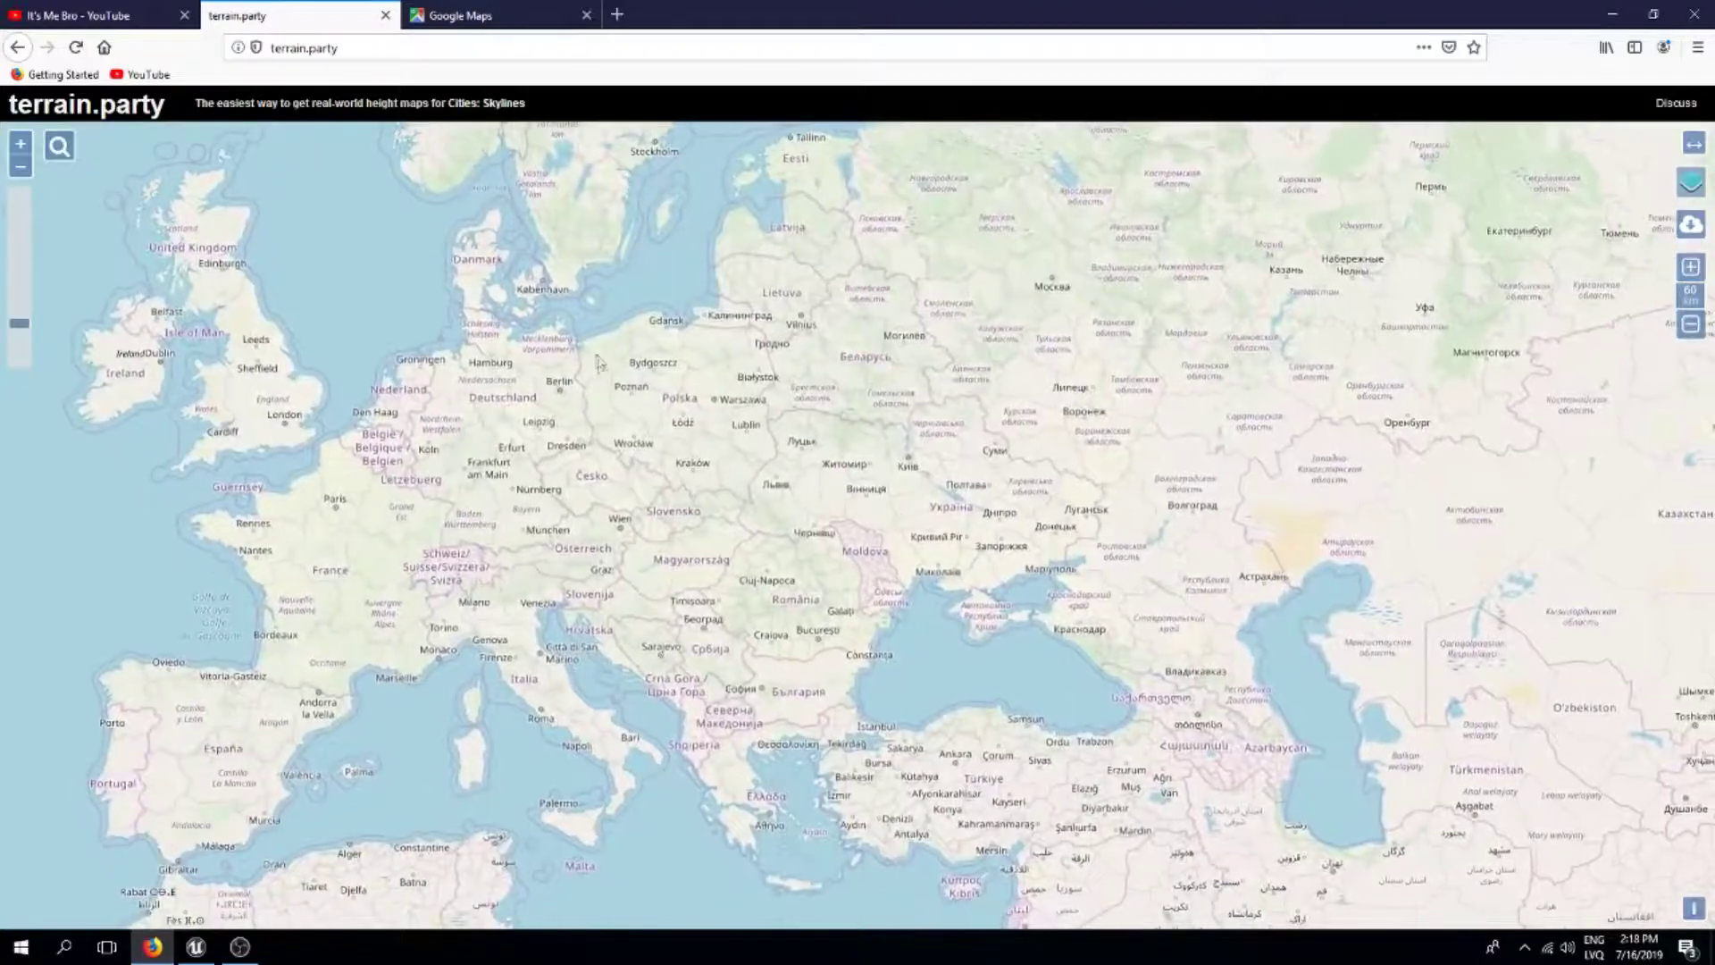
{"action": "left_click", "coordinate": [471, 7]}
{"action": "mouse_move", "coordinate": [861, 431]}
{"action": "left_mouse_down"}
{"action": "mouse_move", "coordinate": [761, 406]}
{"action": "mouse_move", "coordinate": [832, 427]}
{"action": "mouse_move", "coordinate": [821, 363]}
{"action": "mouse_move", "coordinate": [881, 452]}
{"action": "left_mouse_up"}
{"action": "scroll", "coordinate": [629, 431], "scroll_direction": "up", "scroll_amount": 4}
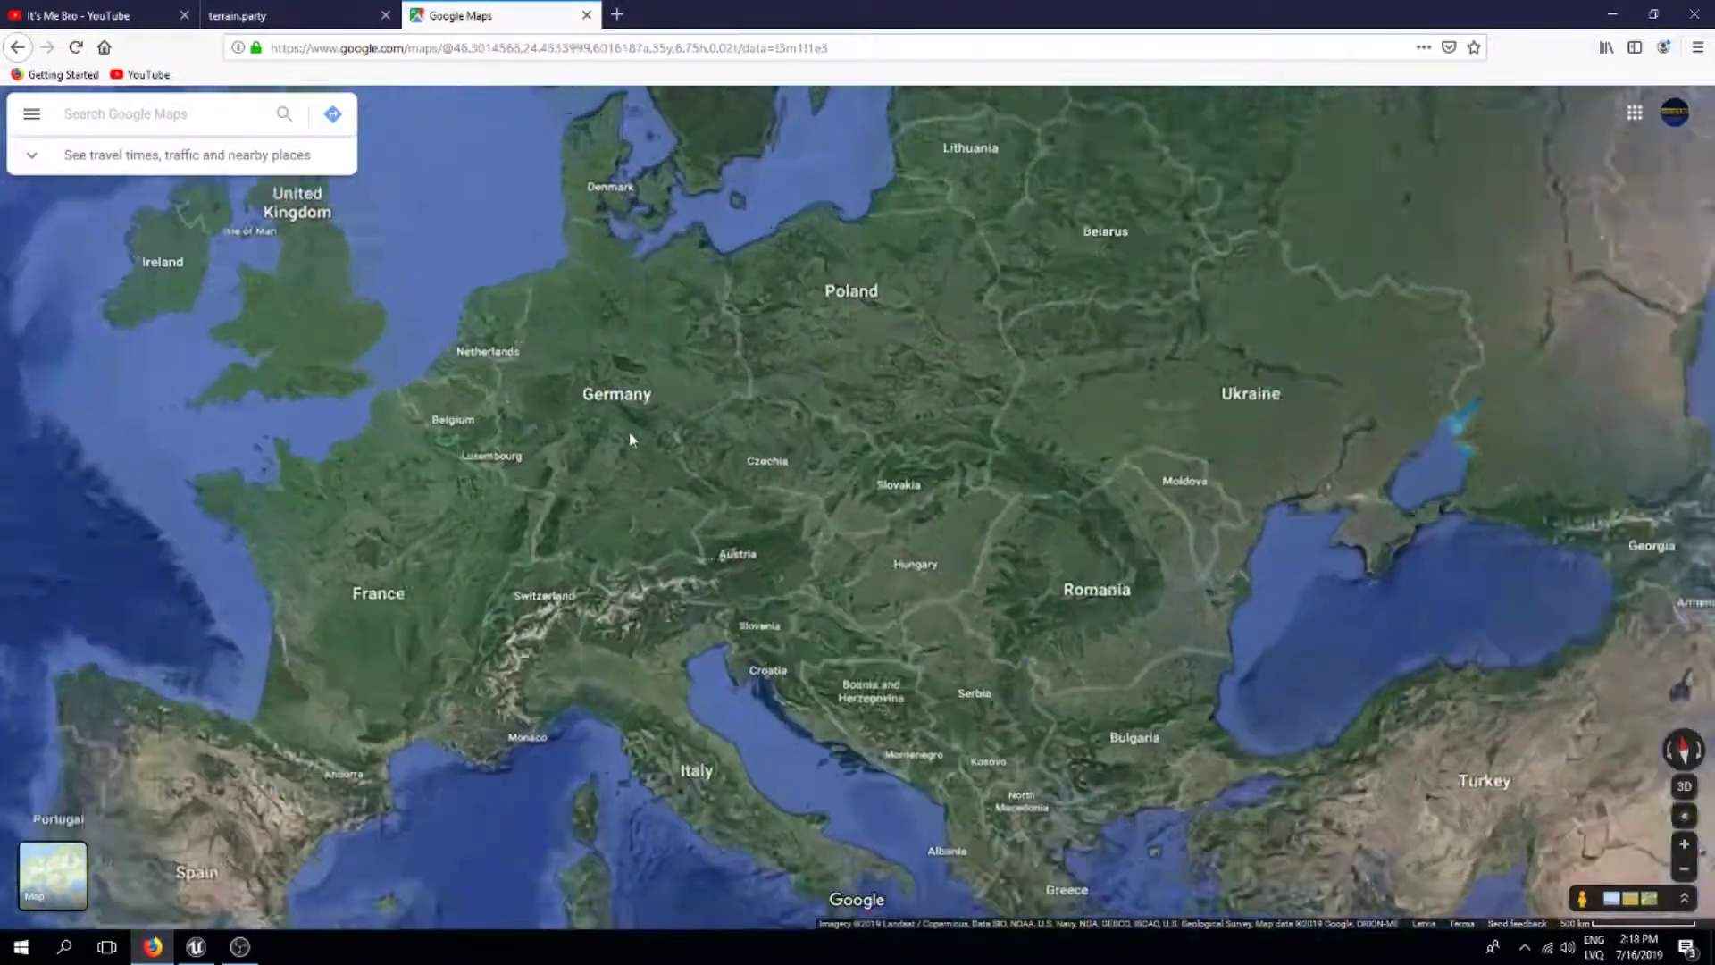
{"action": "scroll", "coordinate": [1039, 551], "scroll_direction": "up", "scroll_amount": 1}
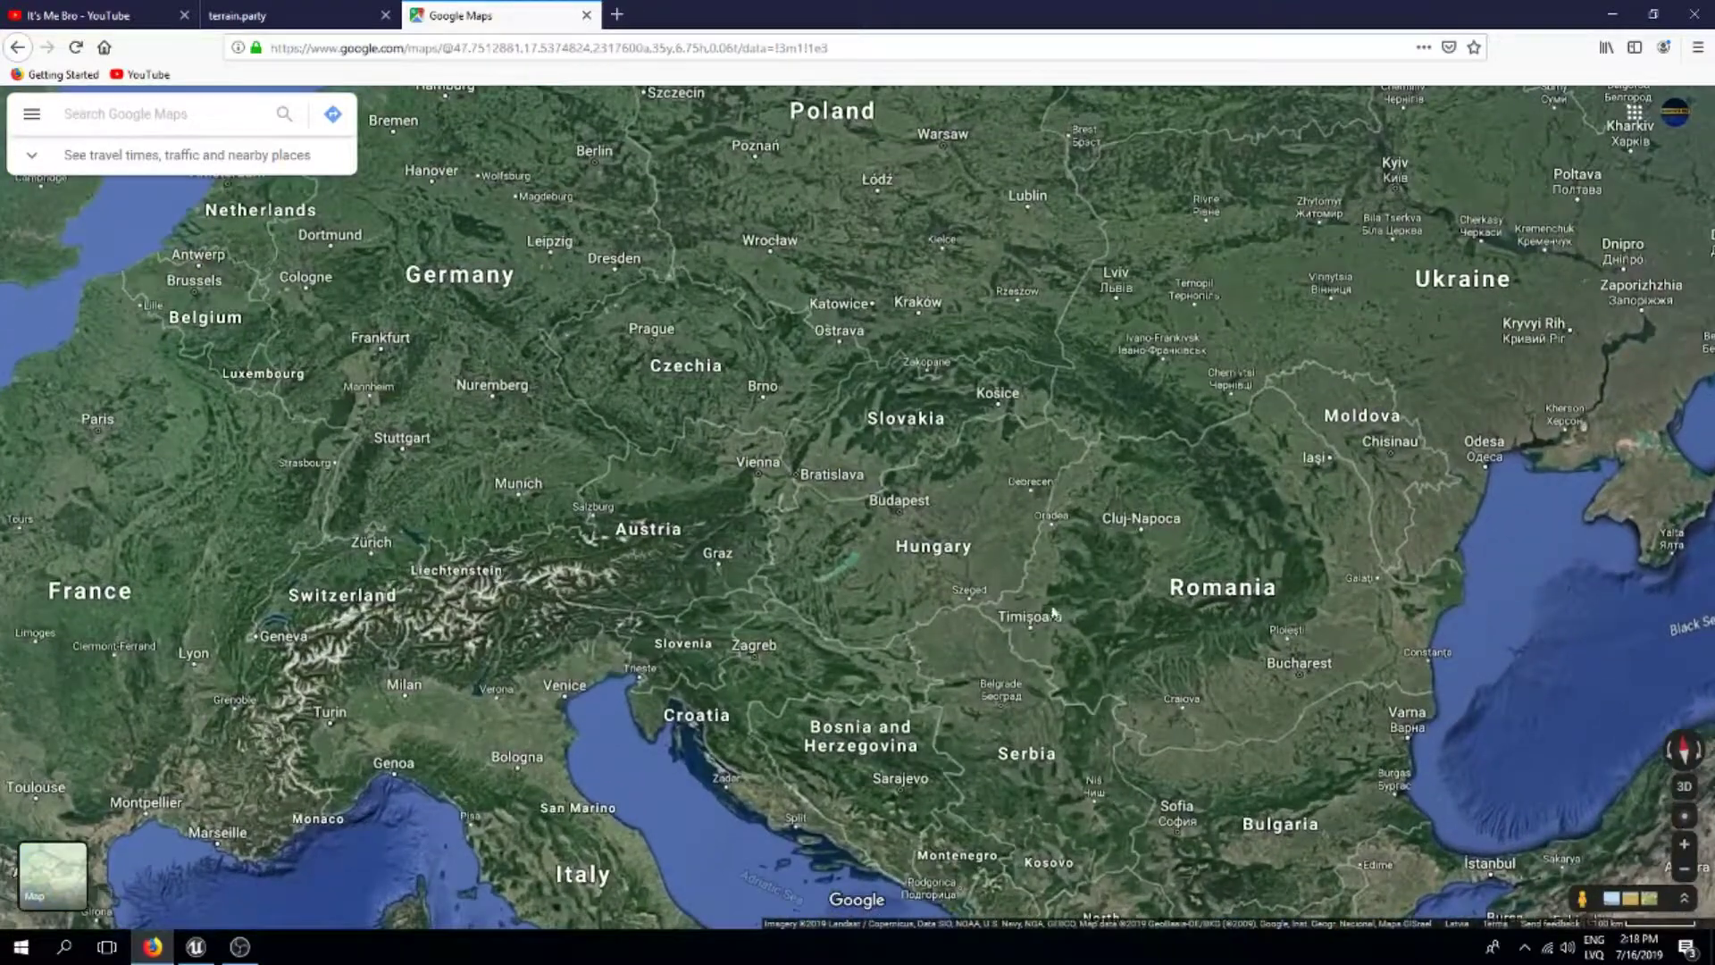
Survey Romania in the Google Maps satellite view, from the Carpathian mountains south to the Danube.
{"action": "left_click_drag", "start_coordinate": [1052, 605], "coordinate": [832, 432]}
{"action": "scroll", "coordinate": [1049, 551], "scroll_direction": "up", "scroll_amount": 2}
{"action": "scroll", "coordinate": [1050, 546], "scroll_direction": "up", "scroll_amount": 3}
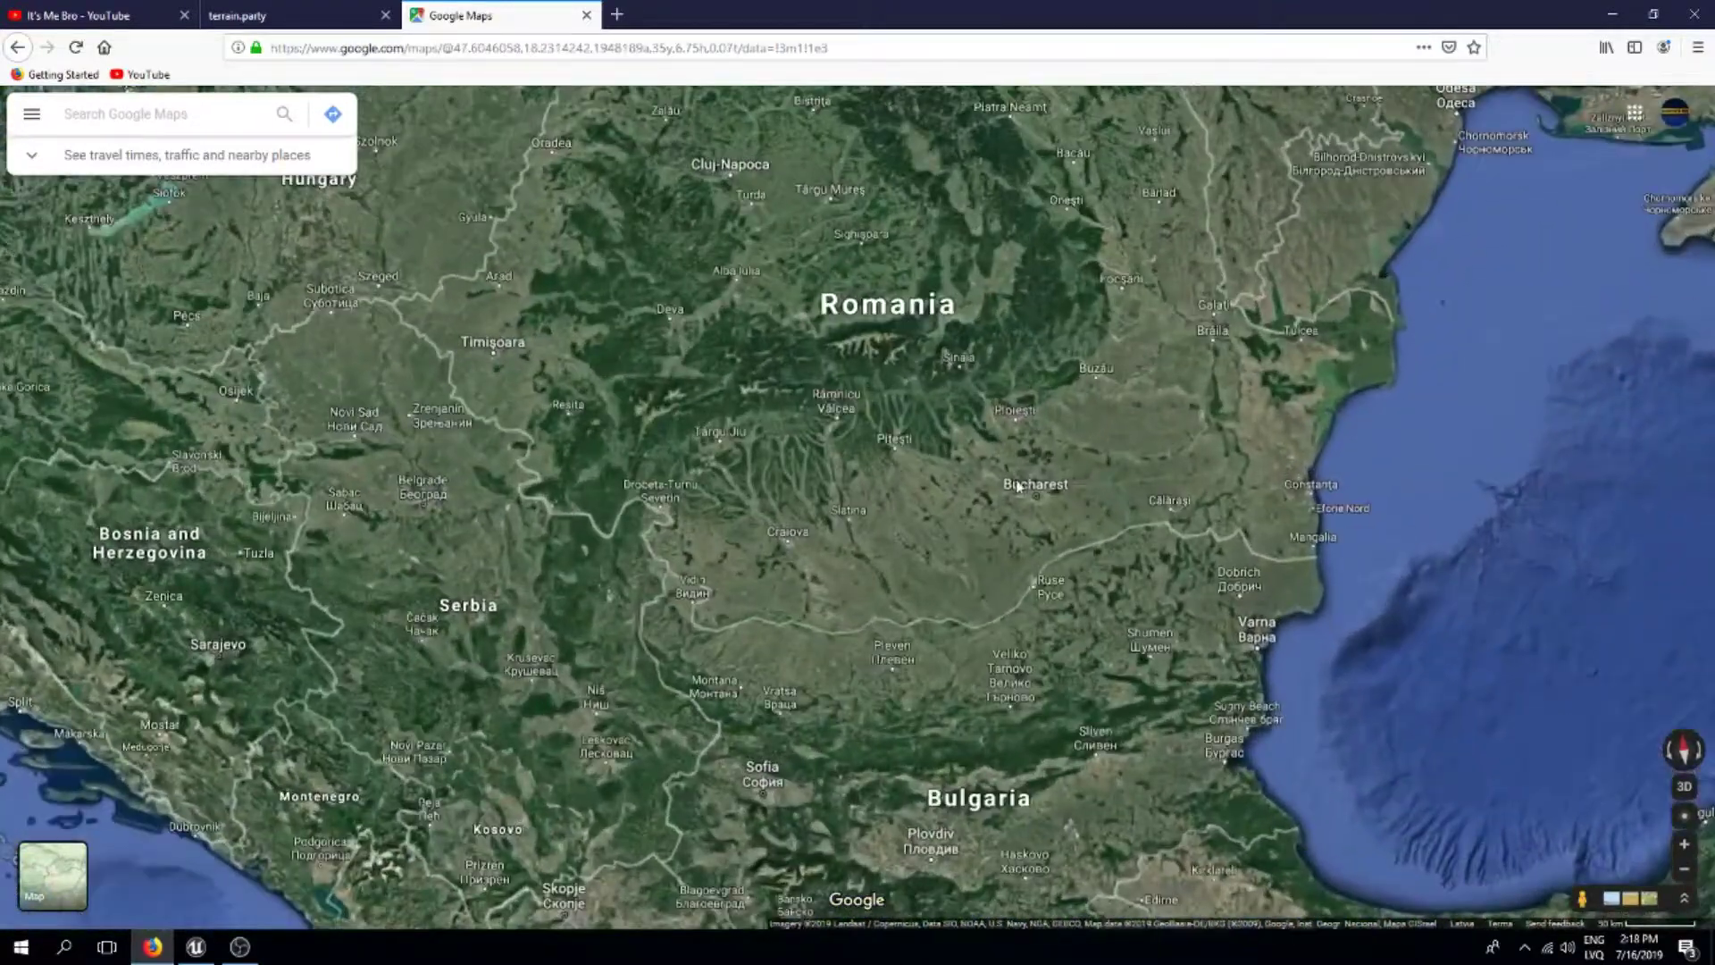
{"action": "left_click_drag", "start_coordinate": [1000, 338], "coordinate": [1013, 397]}
{"action": "scroll", "coordinate": [827, 502], "scroll_direction": "up", "scroll_amount": 1}
{"action": "left_click_drag", "start_coordinate": [912, 480], "coordinate": [996, 488]}
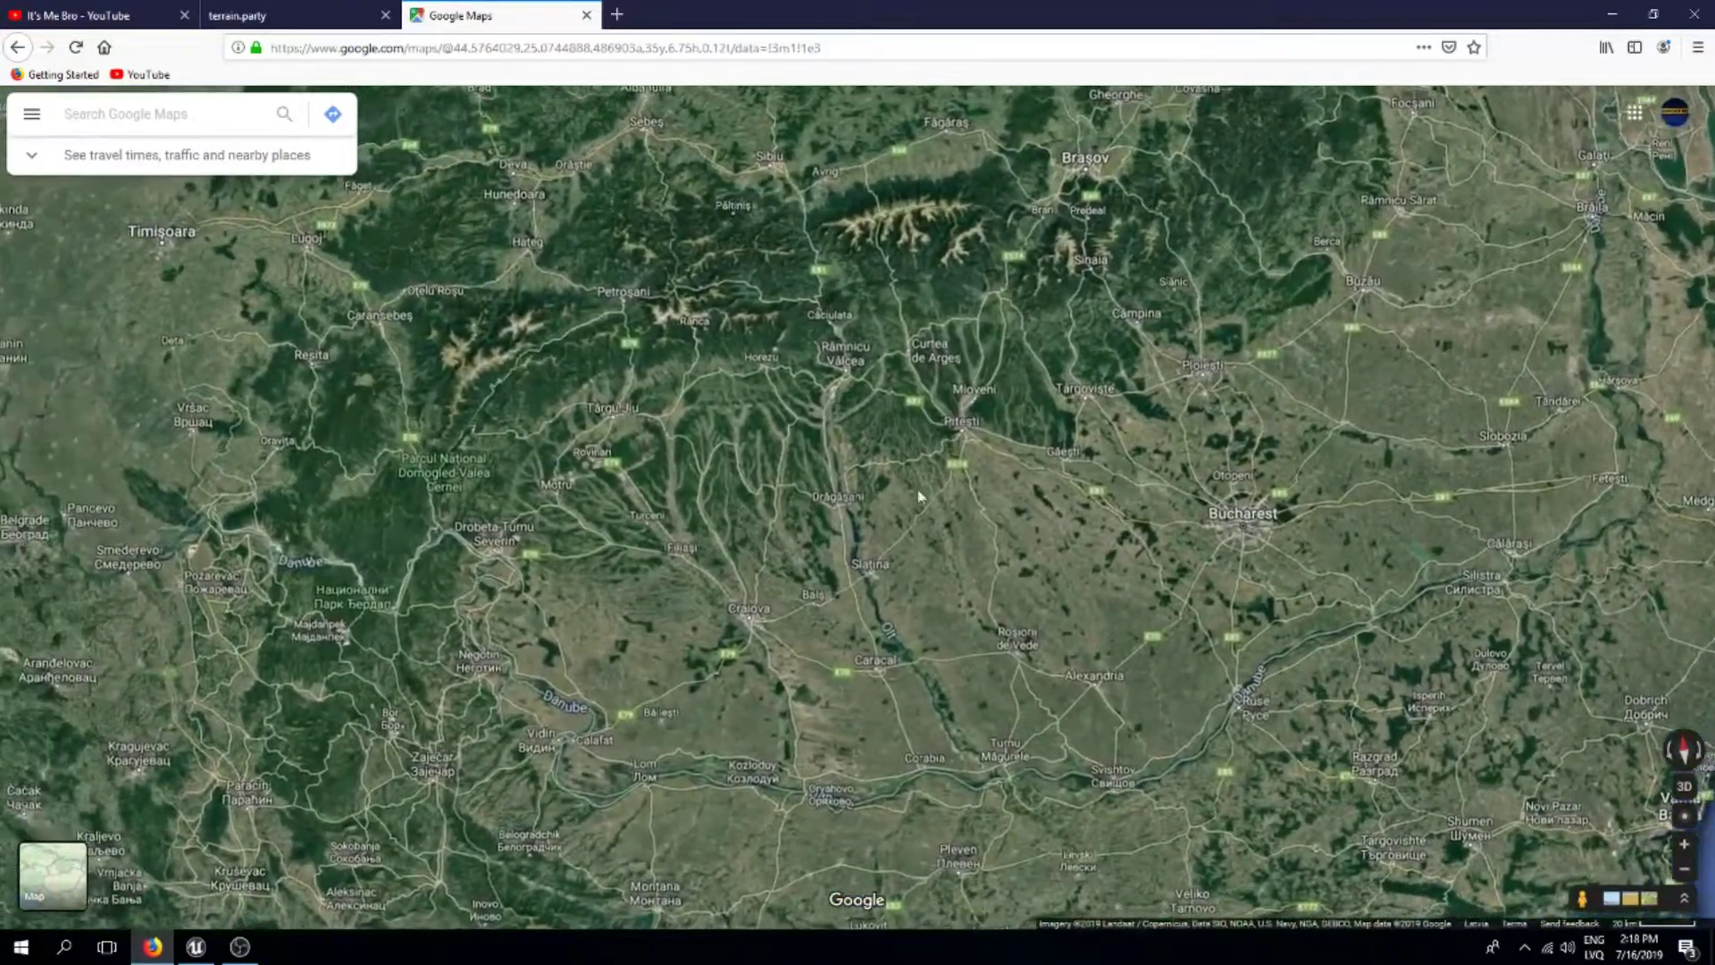
{"action": "scroll", "coordinate": [831, 502], "scroll_direction": "up", "scroll_amount": 1}
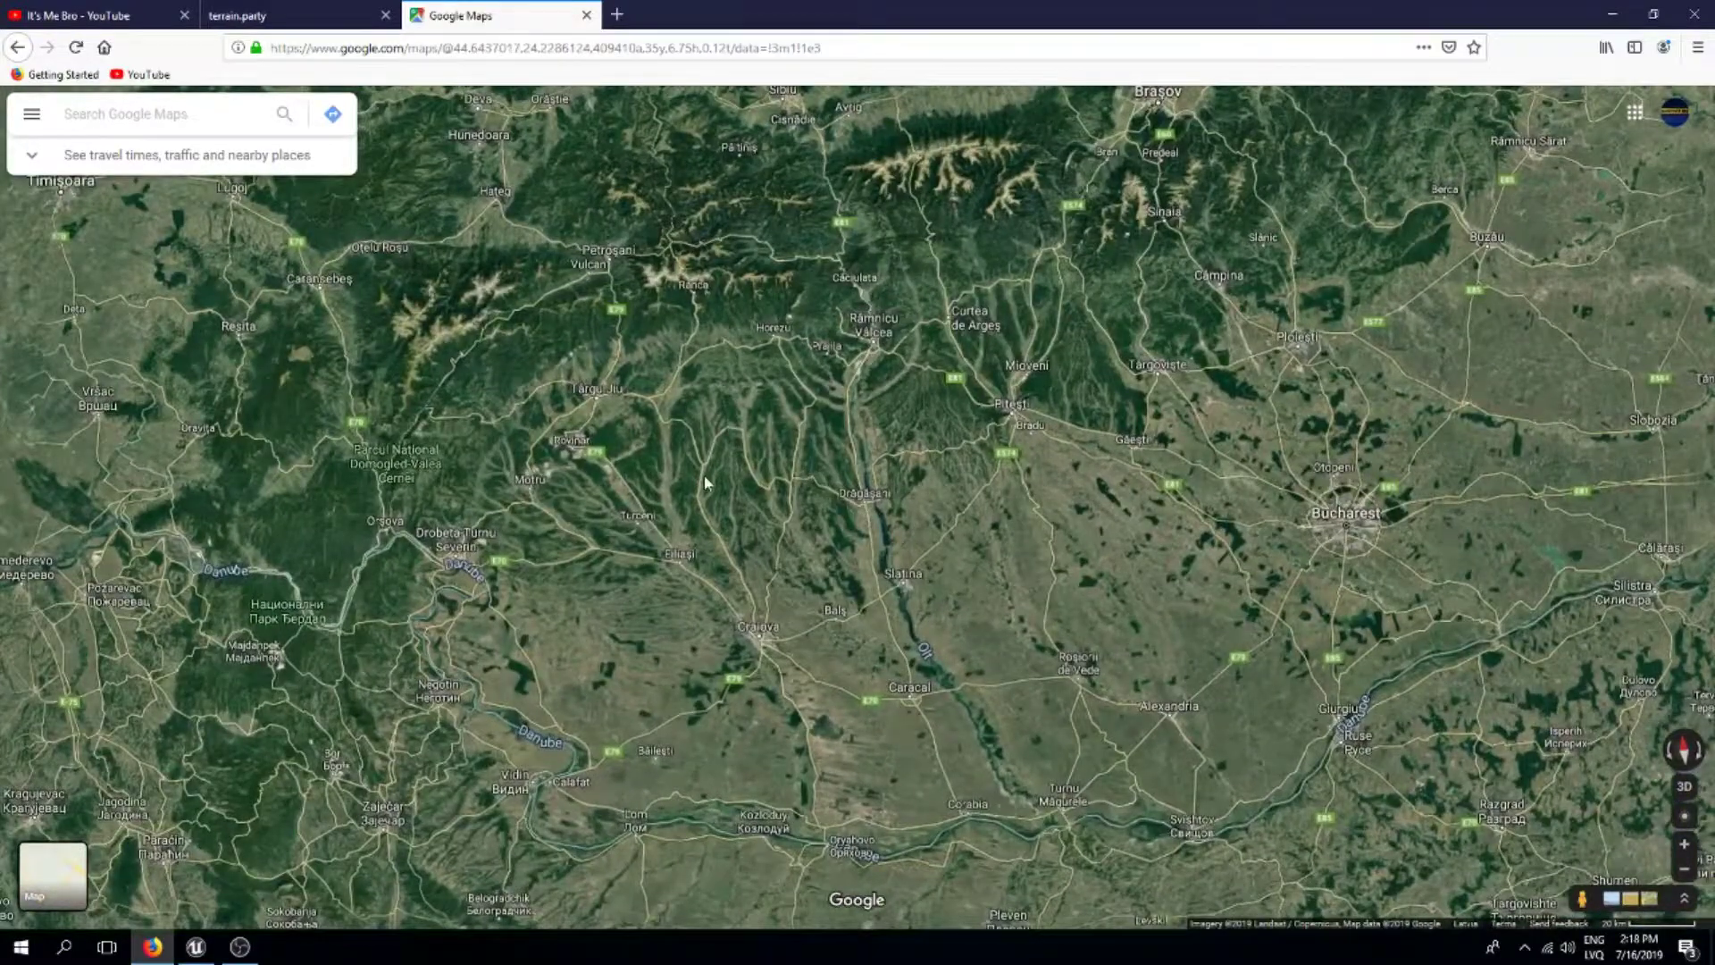
Examine the hills and river valleys between Târgu Jiu, Râmnicu Vâlcea and Craiova in the satellite view as a possible terrain source.
{"action": "scroll", "coordinate": [705, 482], "scroll_direction": "up", "scroll_amount": 2}
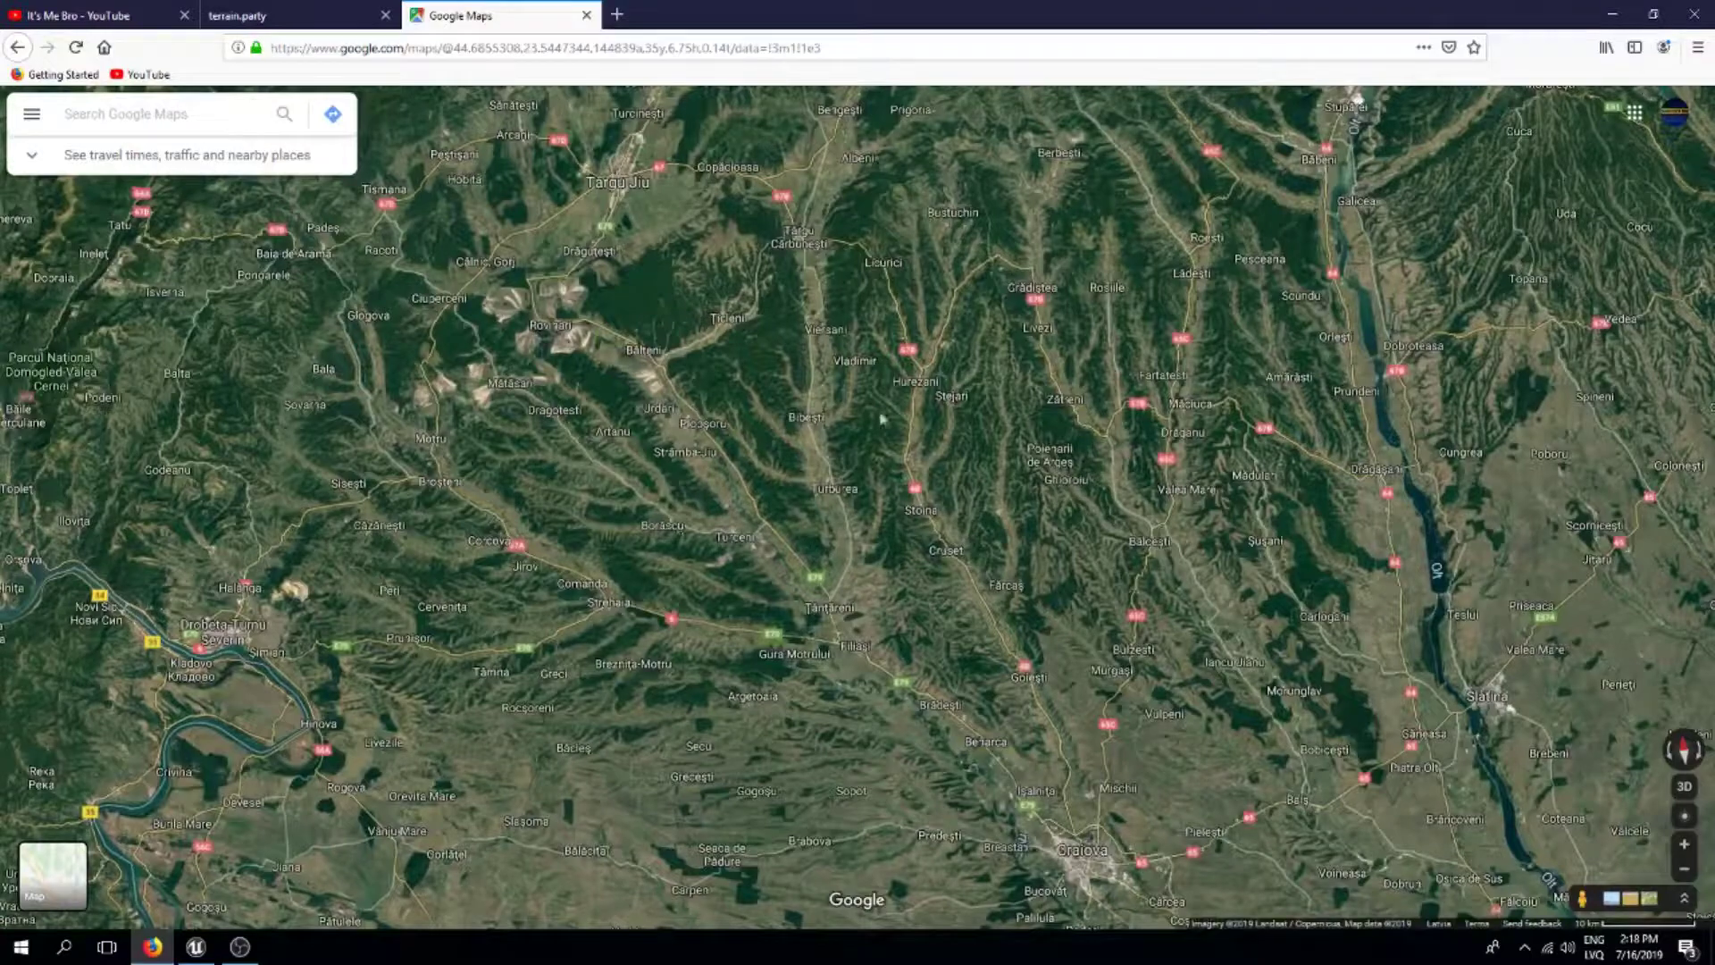
{"action": "scroll", "coordinate": [675, 423], "scroll_direction": "down", "scroll_amount": 3}
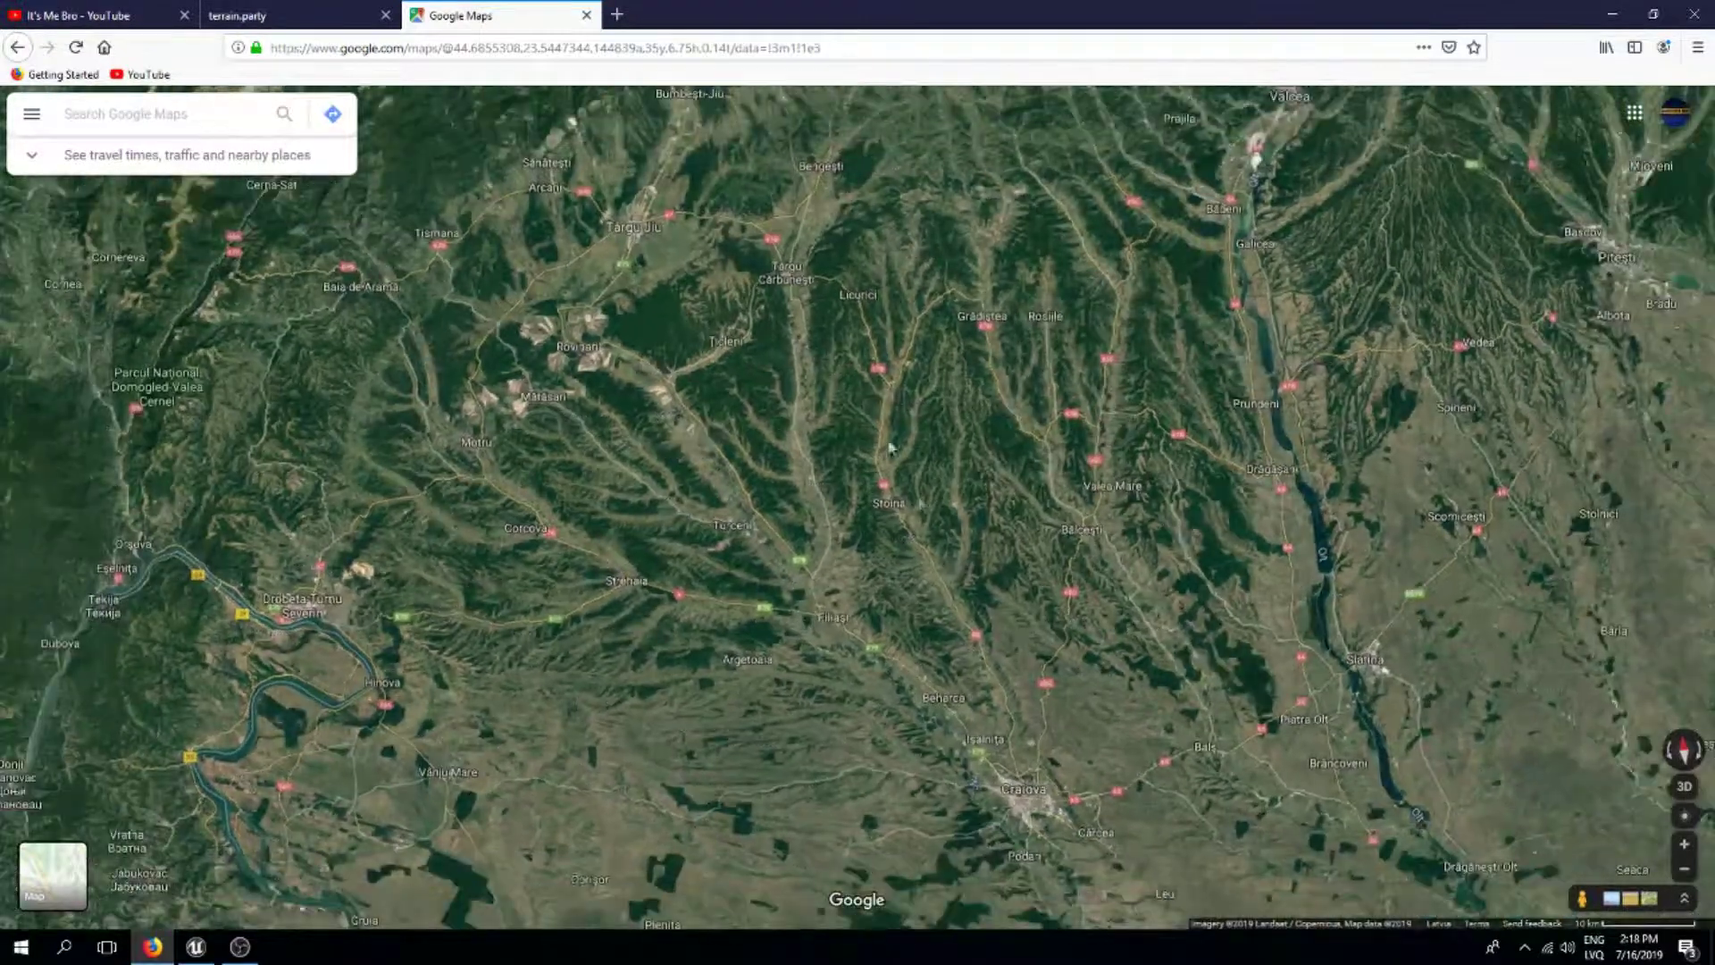
{"action": "scroll", "coordinate": [787, 440], "scroll_direction": "down", "scroll_amount": 3}
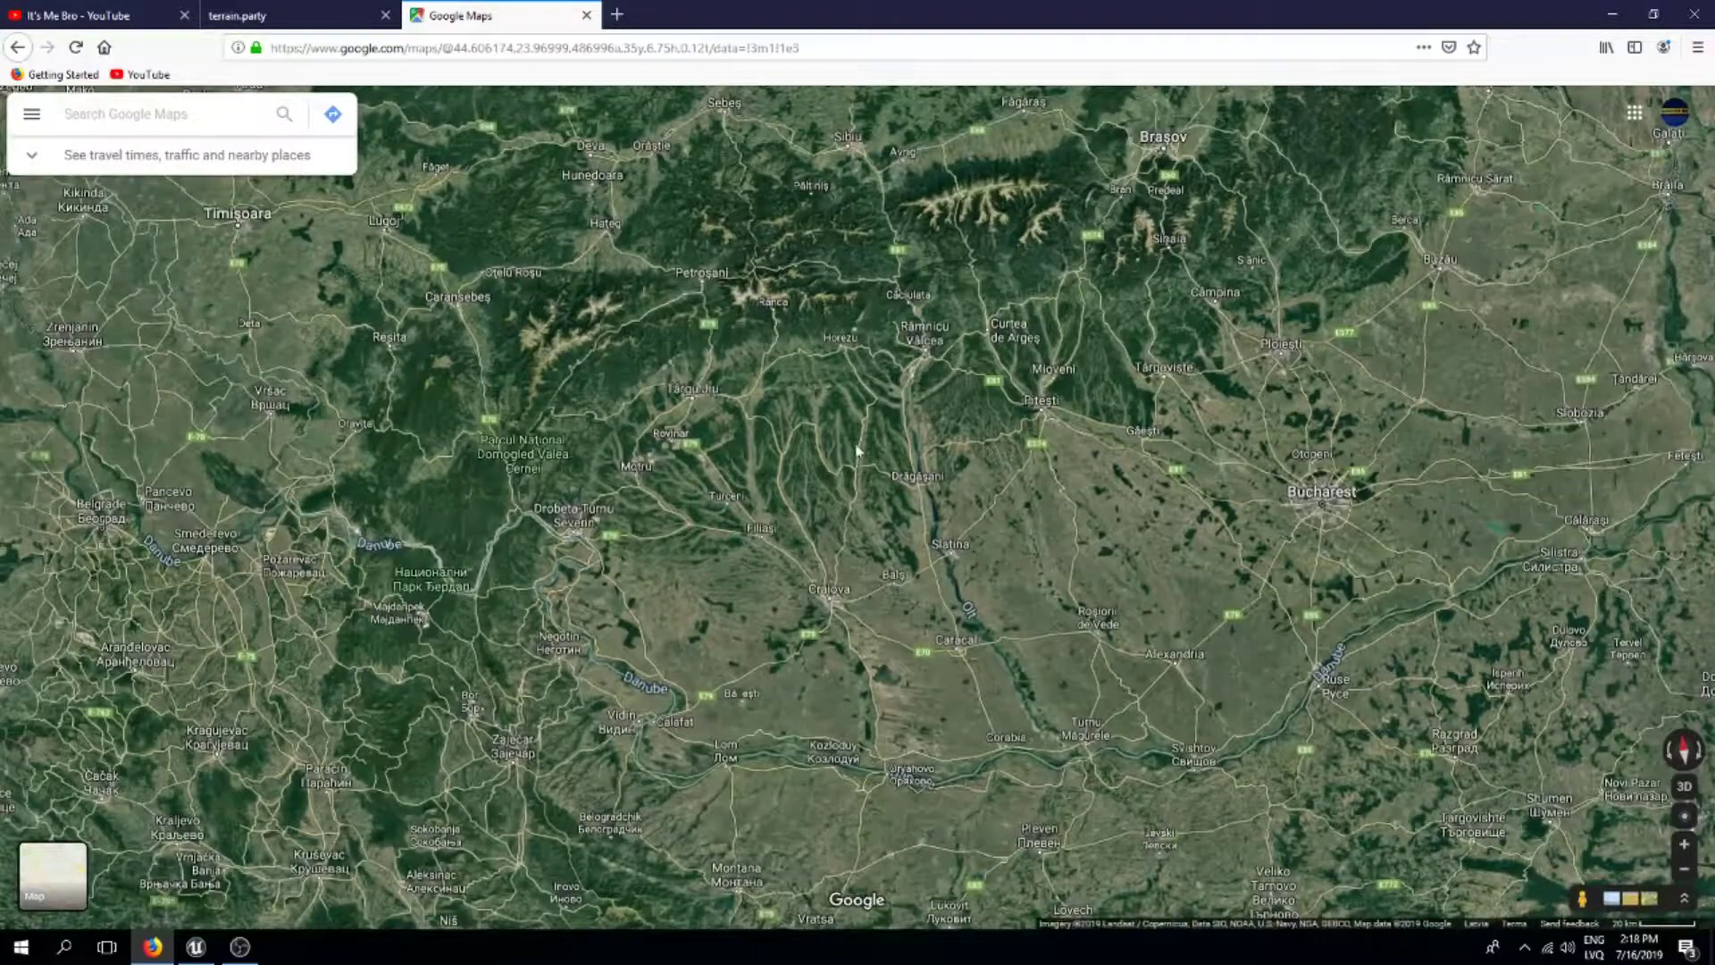
{"action": "scroll", "coordinate": [856, 451], "scroll_direction": "up", "scroll_amount": 1}
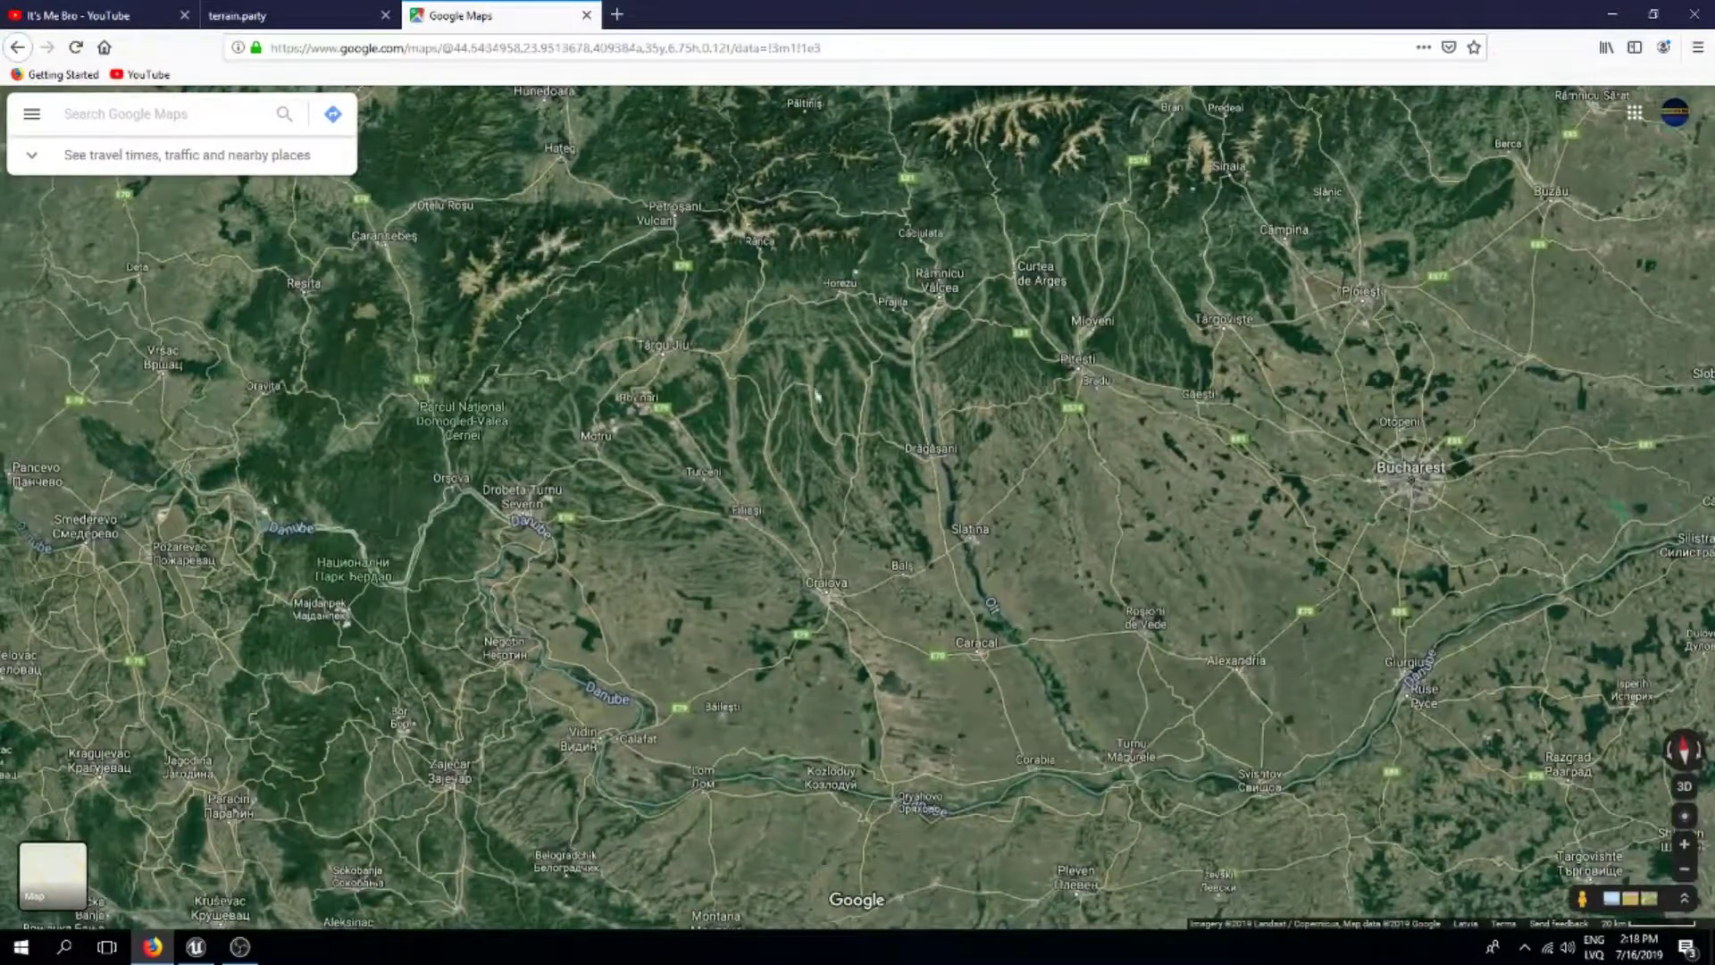
{"action": "left_click_drag", "start_coordinate": [847, 438], "coordinate": [845, 393]}
{"action": "scroll", "coordinate": [854, 450], "scroll_direction": "up", "scroll_amount": 1}
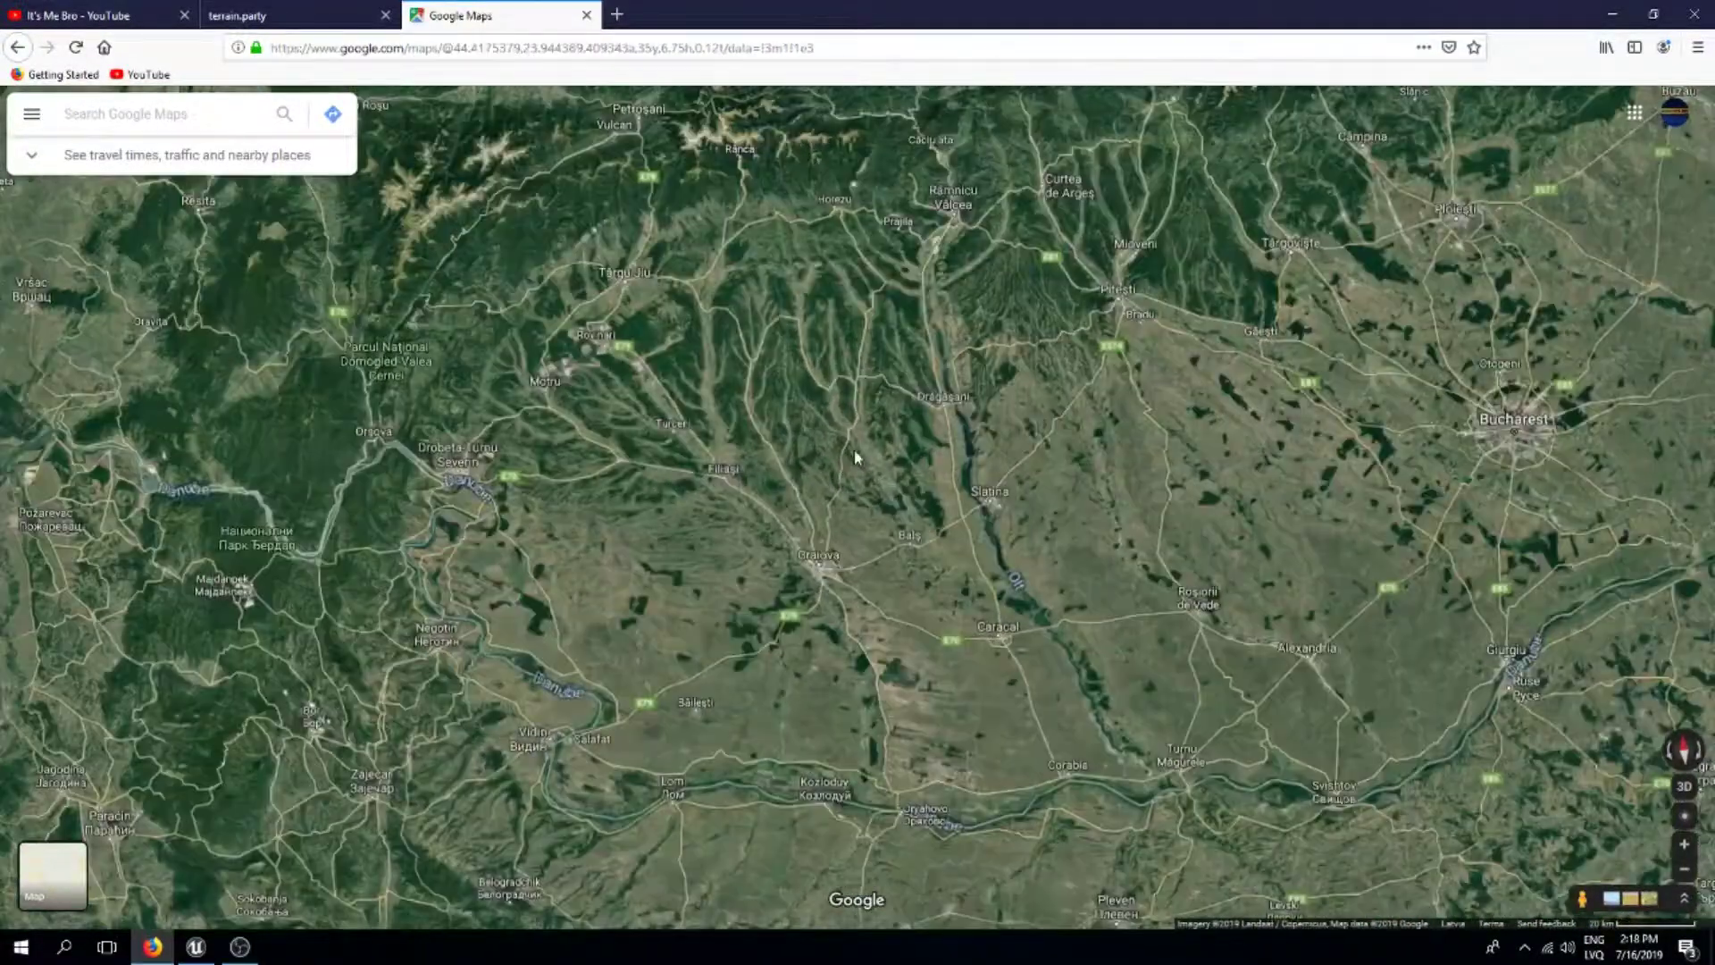
{"action": "scroll", "coordinate": [854, 450], "scroll_direction": "down", "scroll_amount": 1}
{"action": "left_click", "coordinate": [365, 7]}
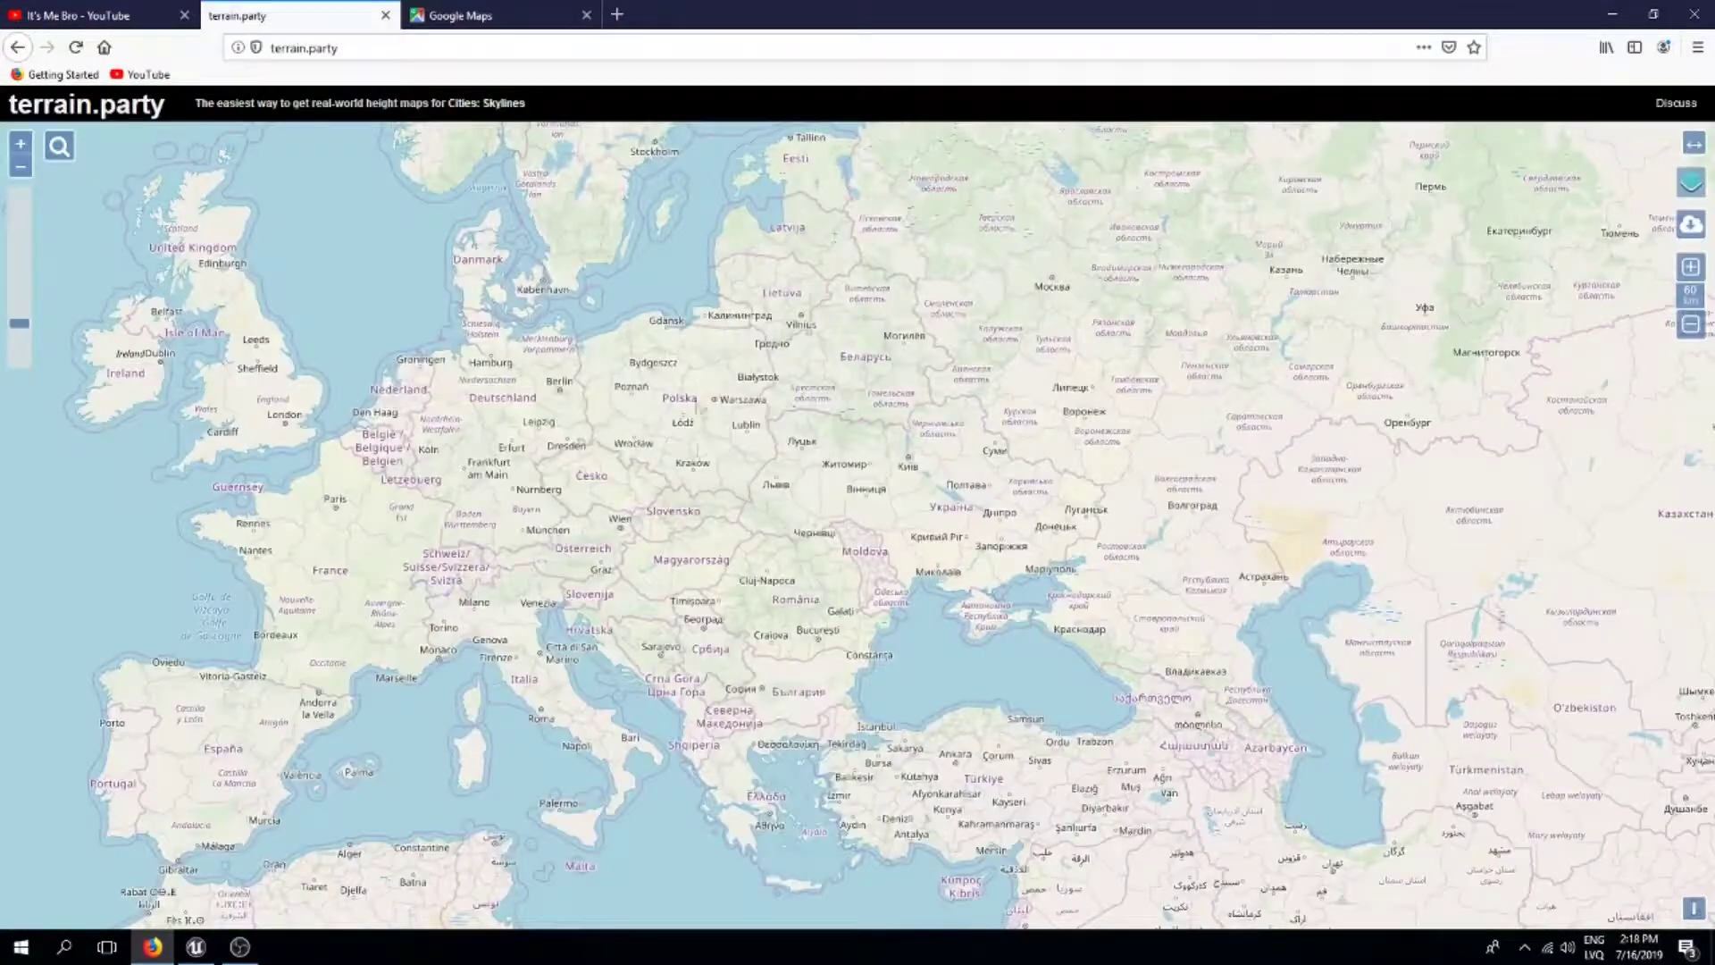
{"action": "left_click", "coordinate": [420, 12]}
{"action": "scroll", "coordinate": [864, 582], "scroll_direction": "up", "scroll_amount": 1}
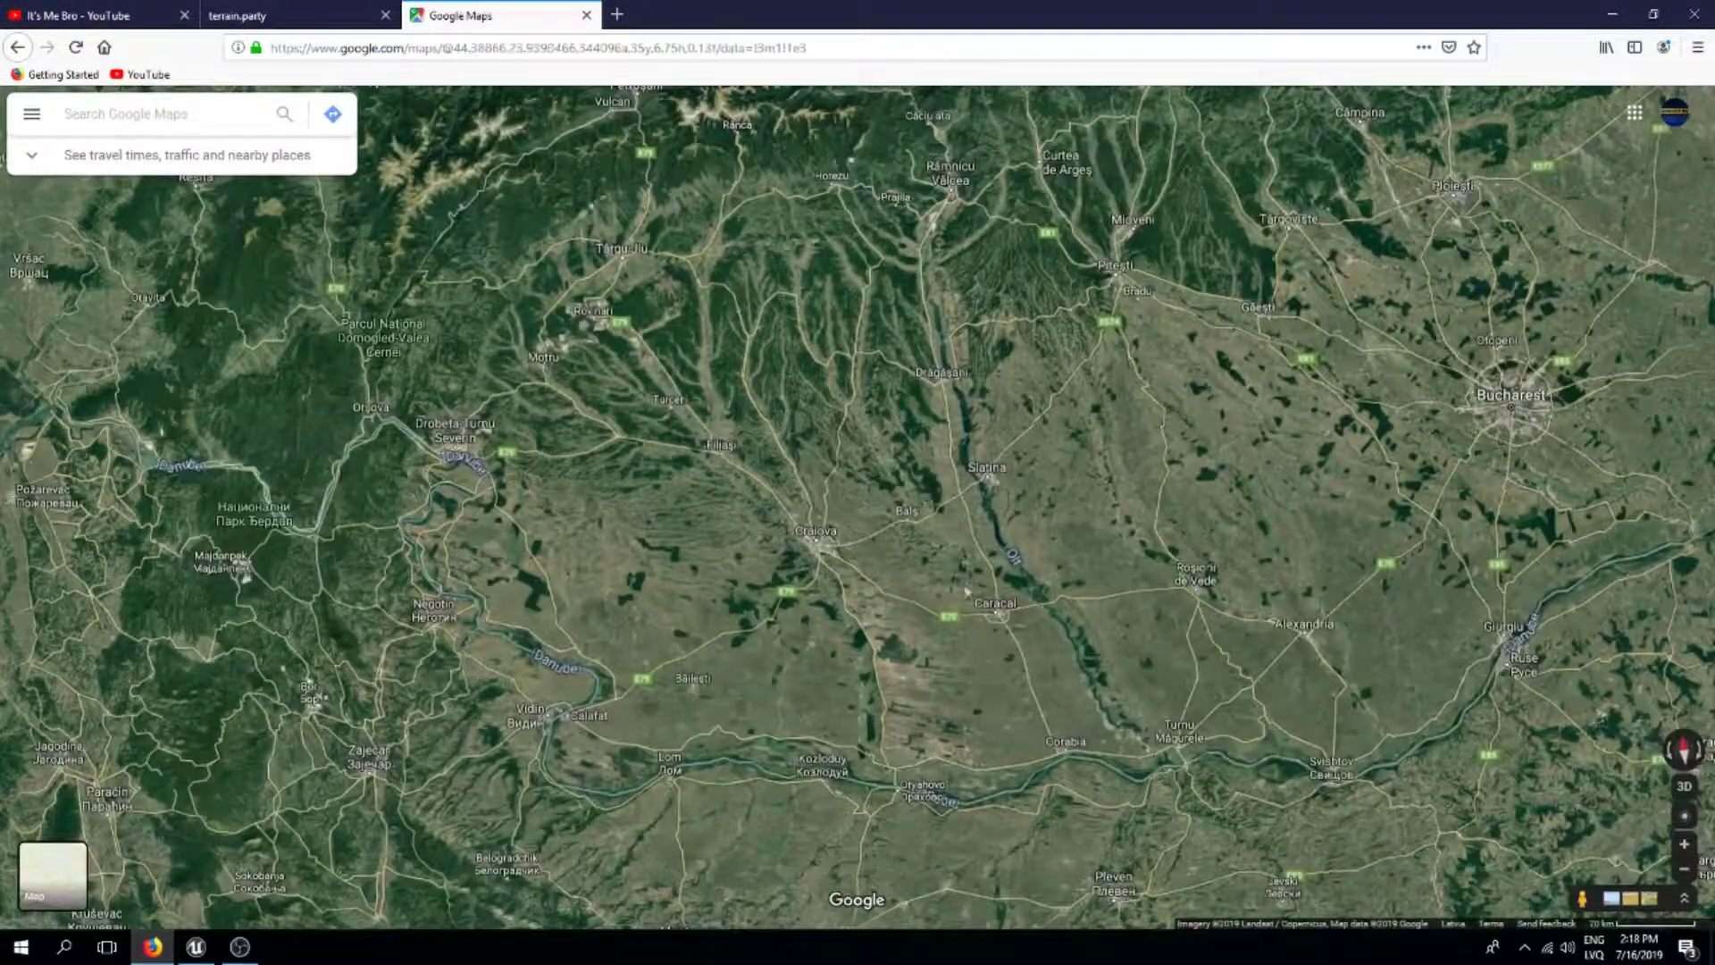
{"action": "scroll", "coordinate": [724, 280], "scroll_direction": "up", "scroll_amount": 1}
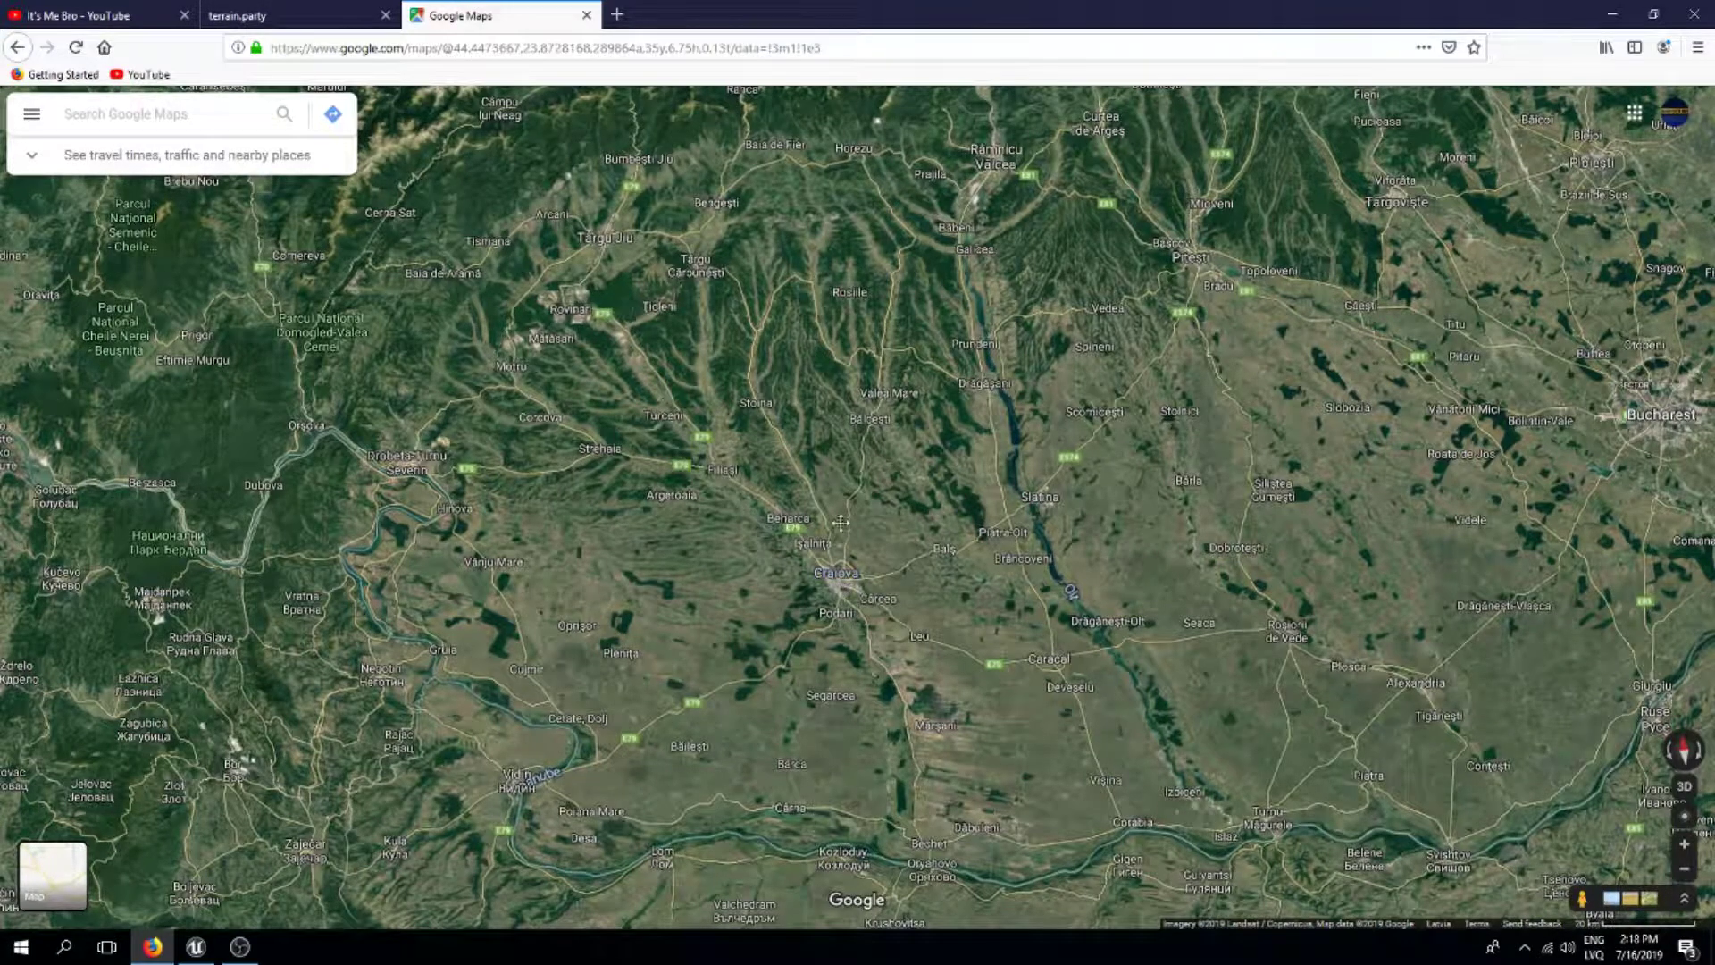
{"action": "left_click_drag", "start_coordinate": [841, 523], "coordinate": [805, 516]}
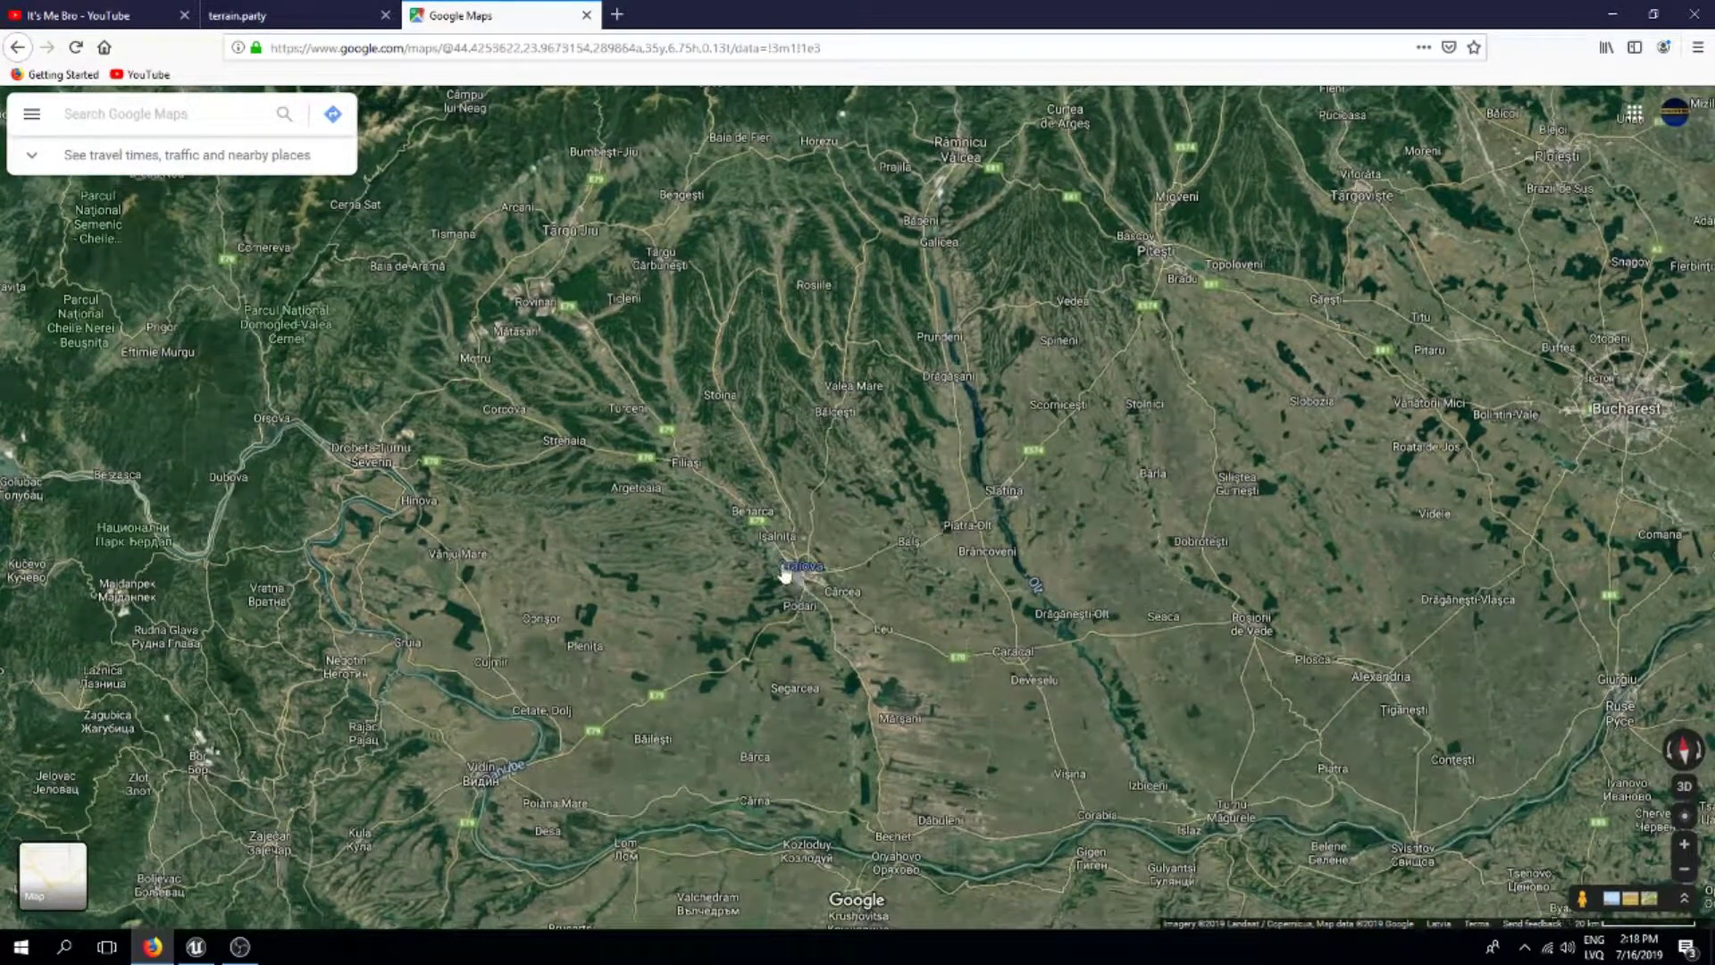
{"action": "left_click_drag", "start_coordinate": [811, 580], "coordinate": [878, 626]}
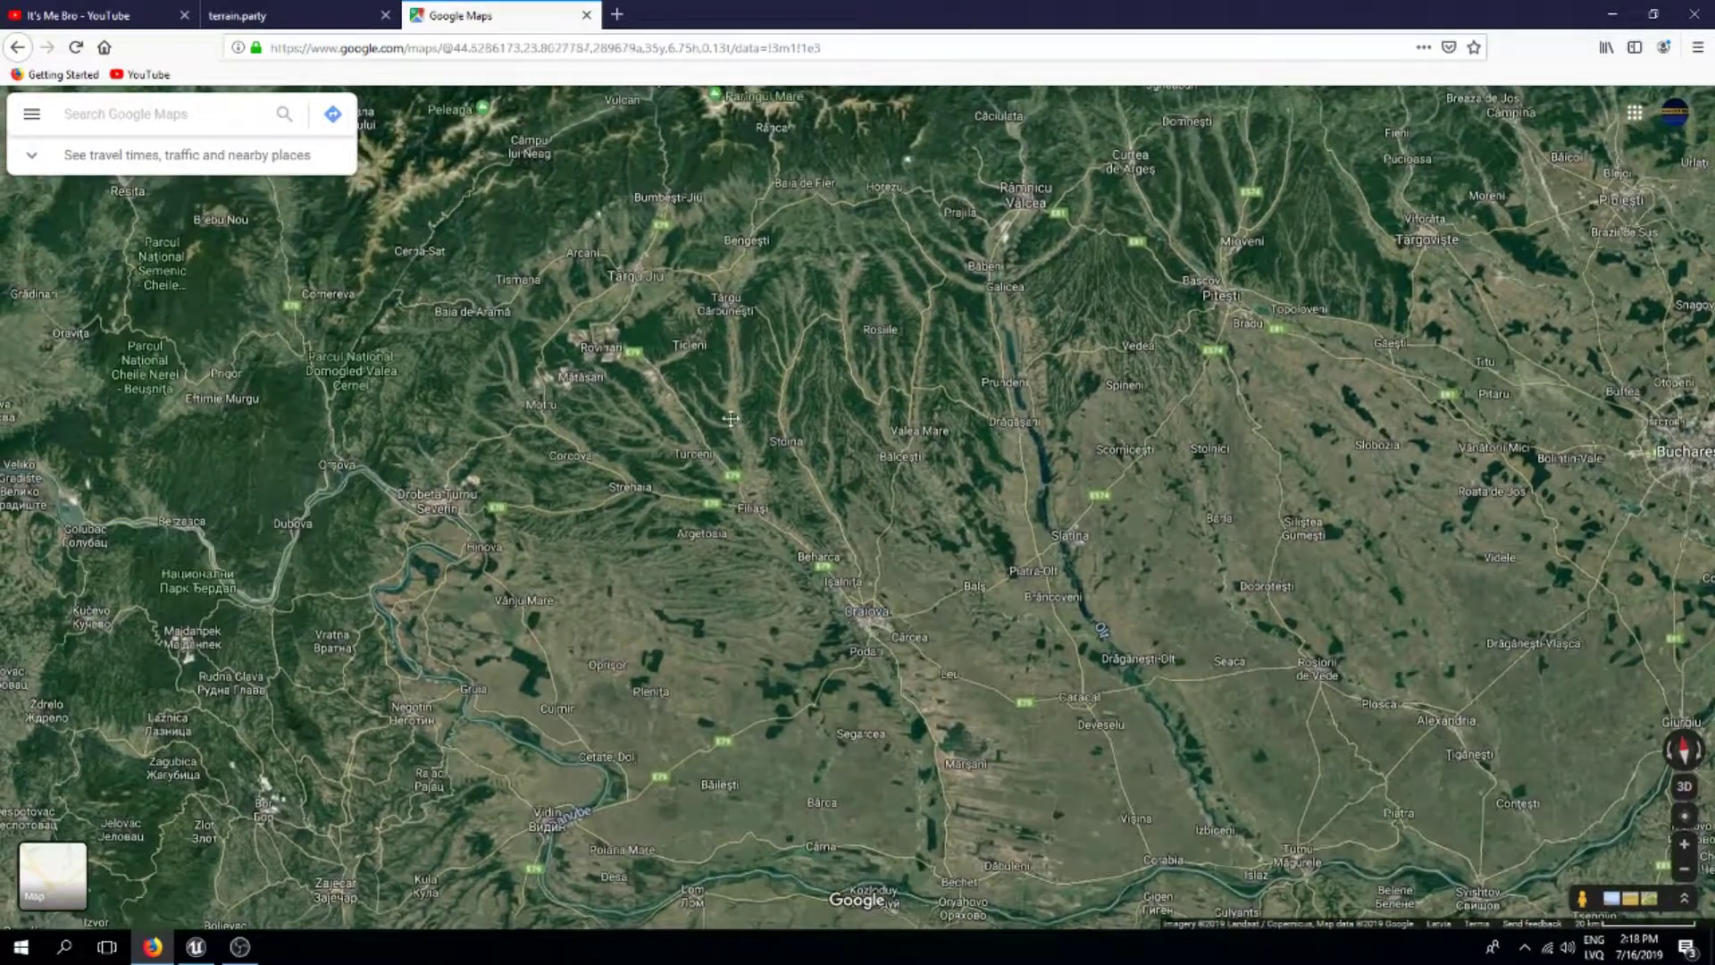
{"action": "left_click_drag", "start_coordinate": [728, 416], "coordinate": [752, 454]}
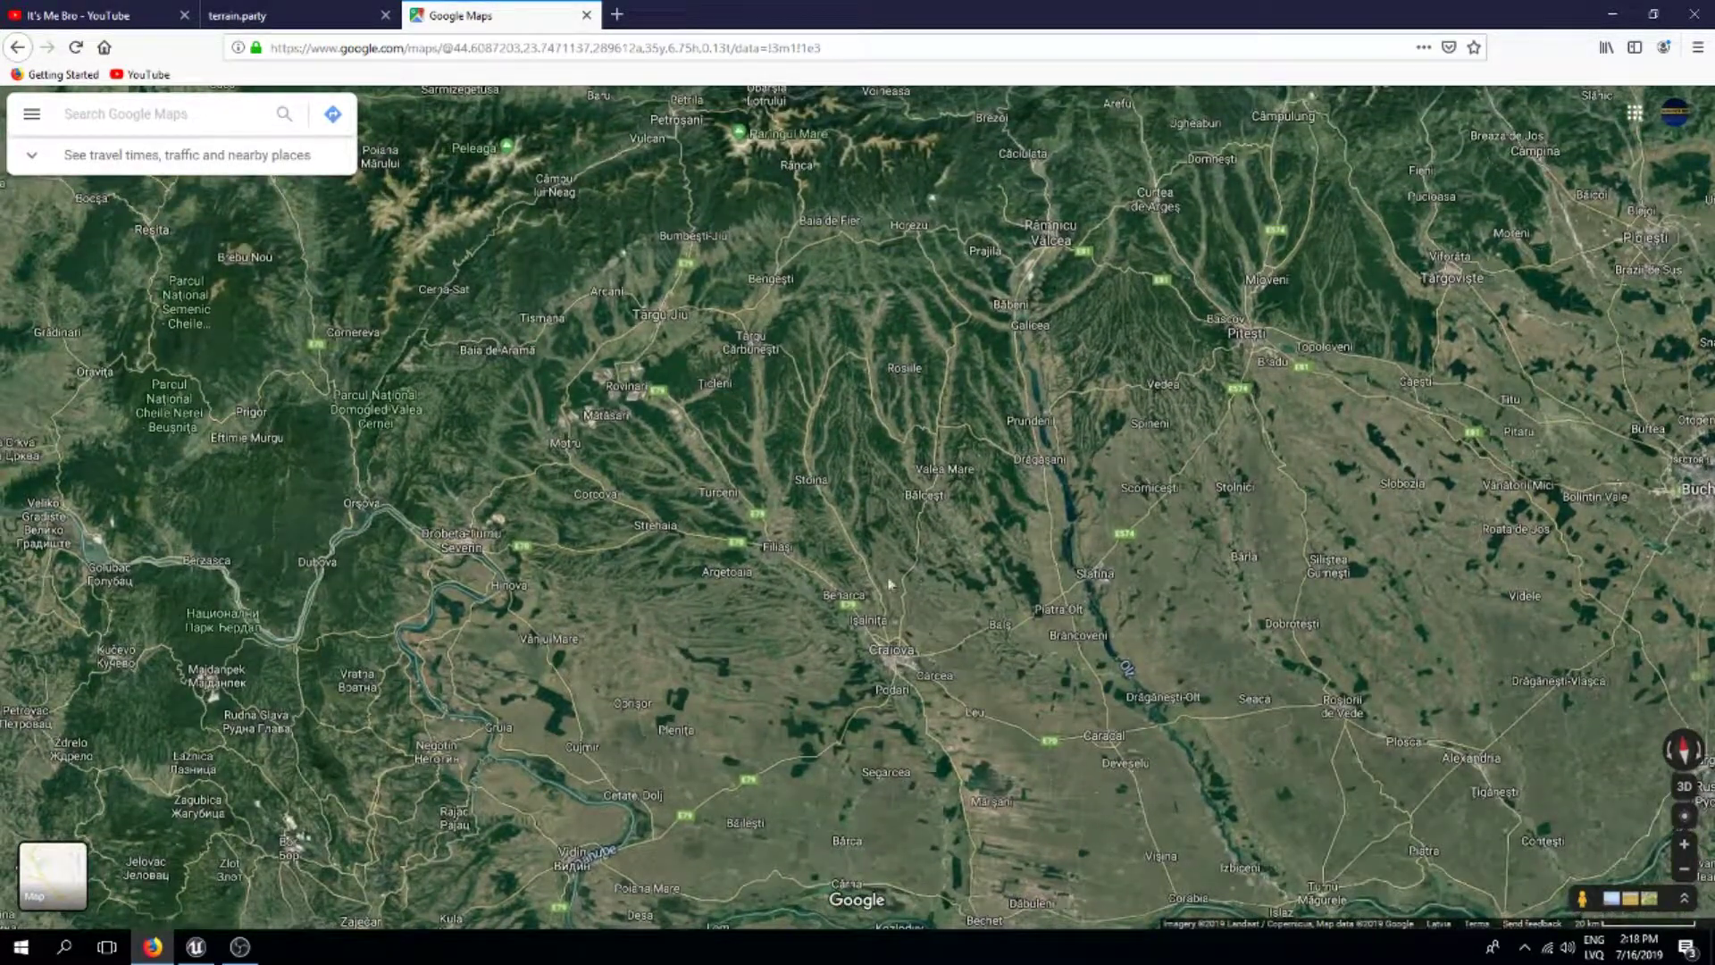
Locate the same part of southern Romania around Craiova on the terrain.party map.
{"action": "left_click", "coordinate": [295, 15]}
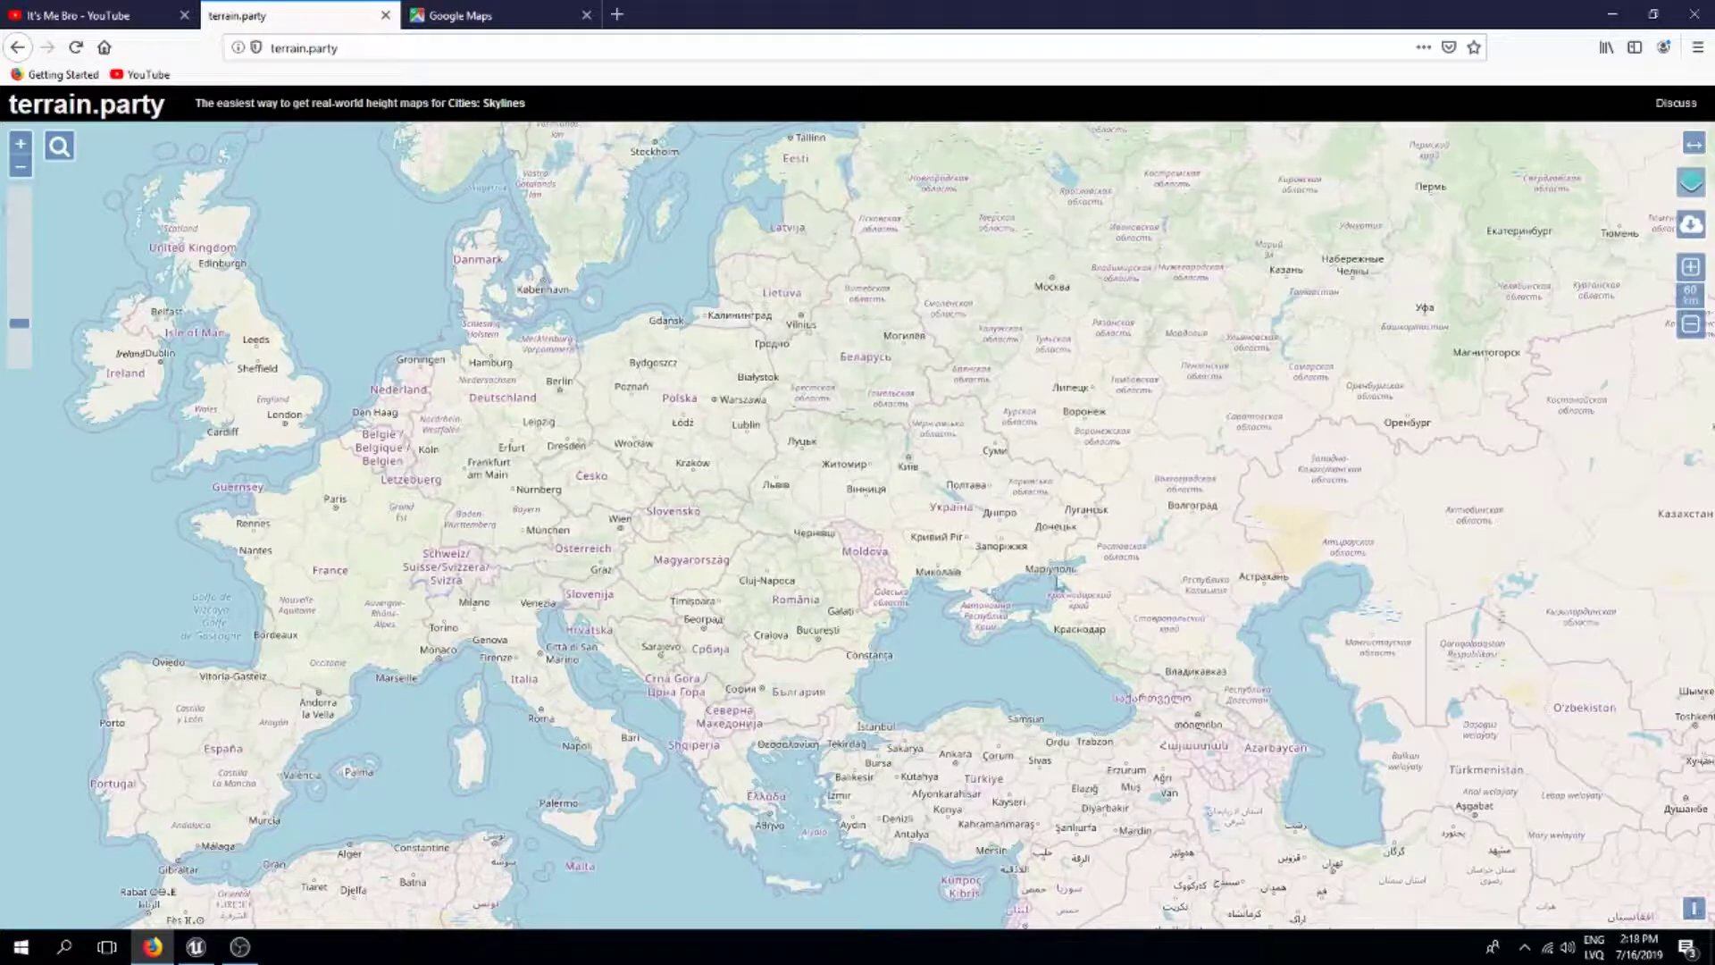
{"action": "left_click_drag", "start_coordinate": [1053, 682], "coordinate": [1019, 558]}
{"action": "scroll", "coordinate": [727, 507], "scroll_direction": "up", "scroll_amount": 5}
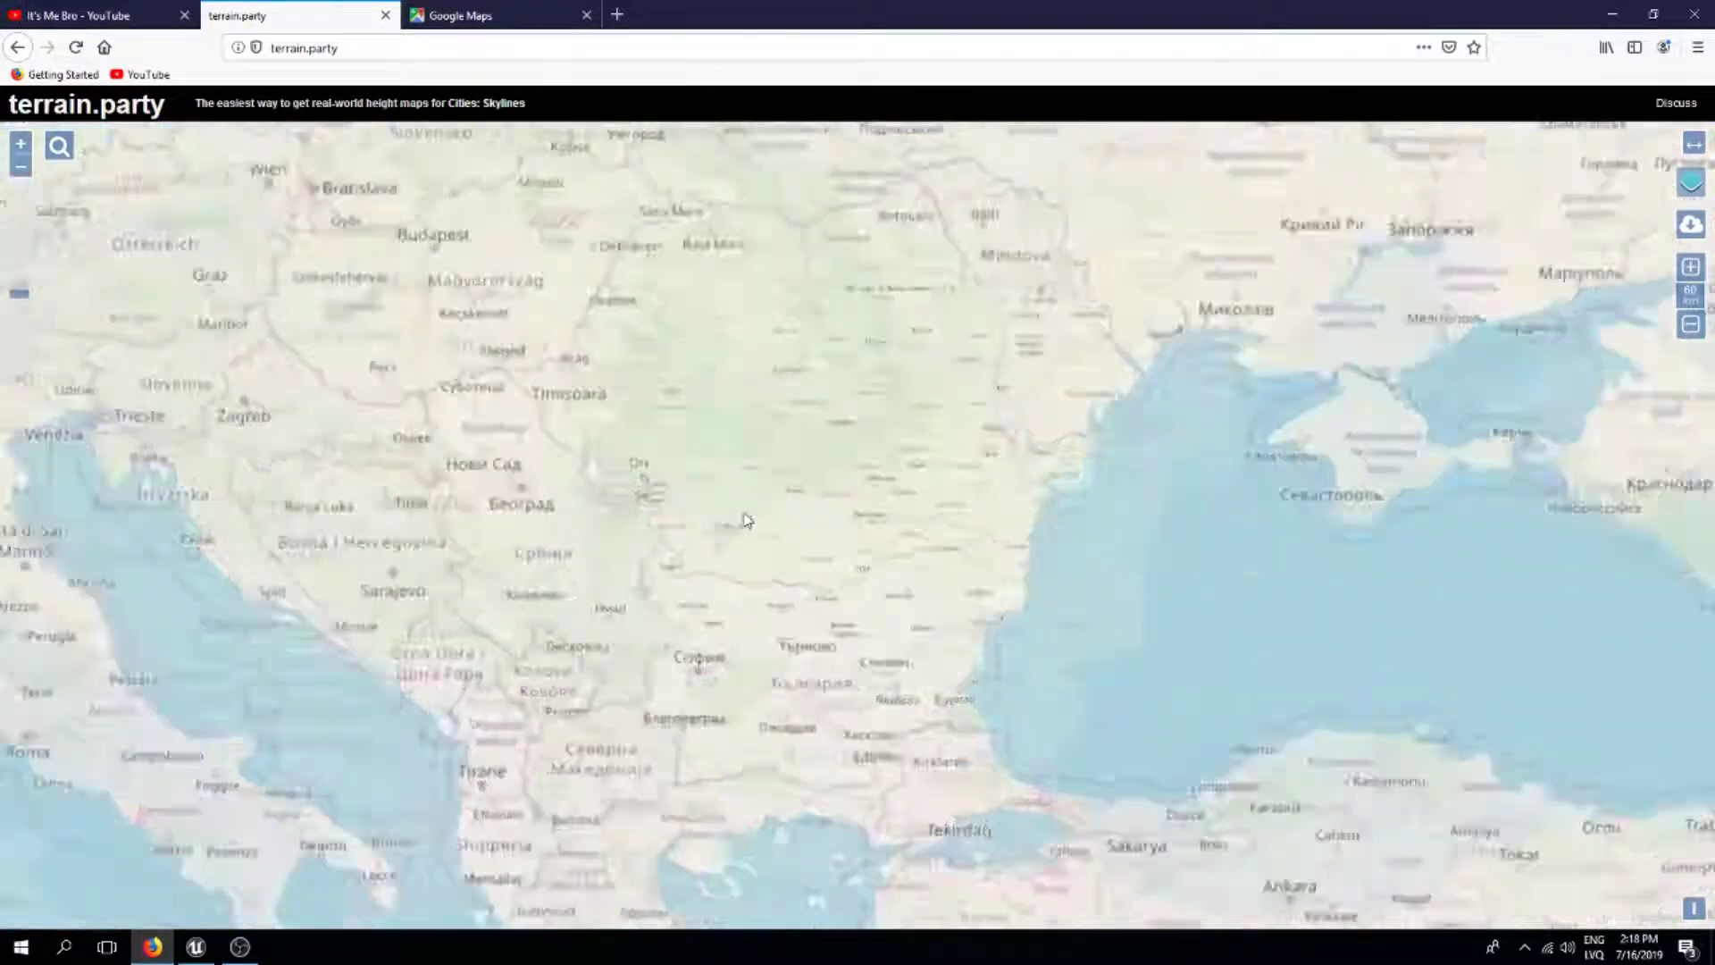
{"action": "scroll", "coordinate": [853, 540], "scroll_direction": "down", "scroll_amount": 3}
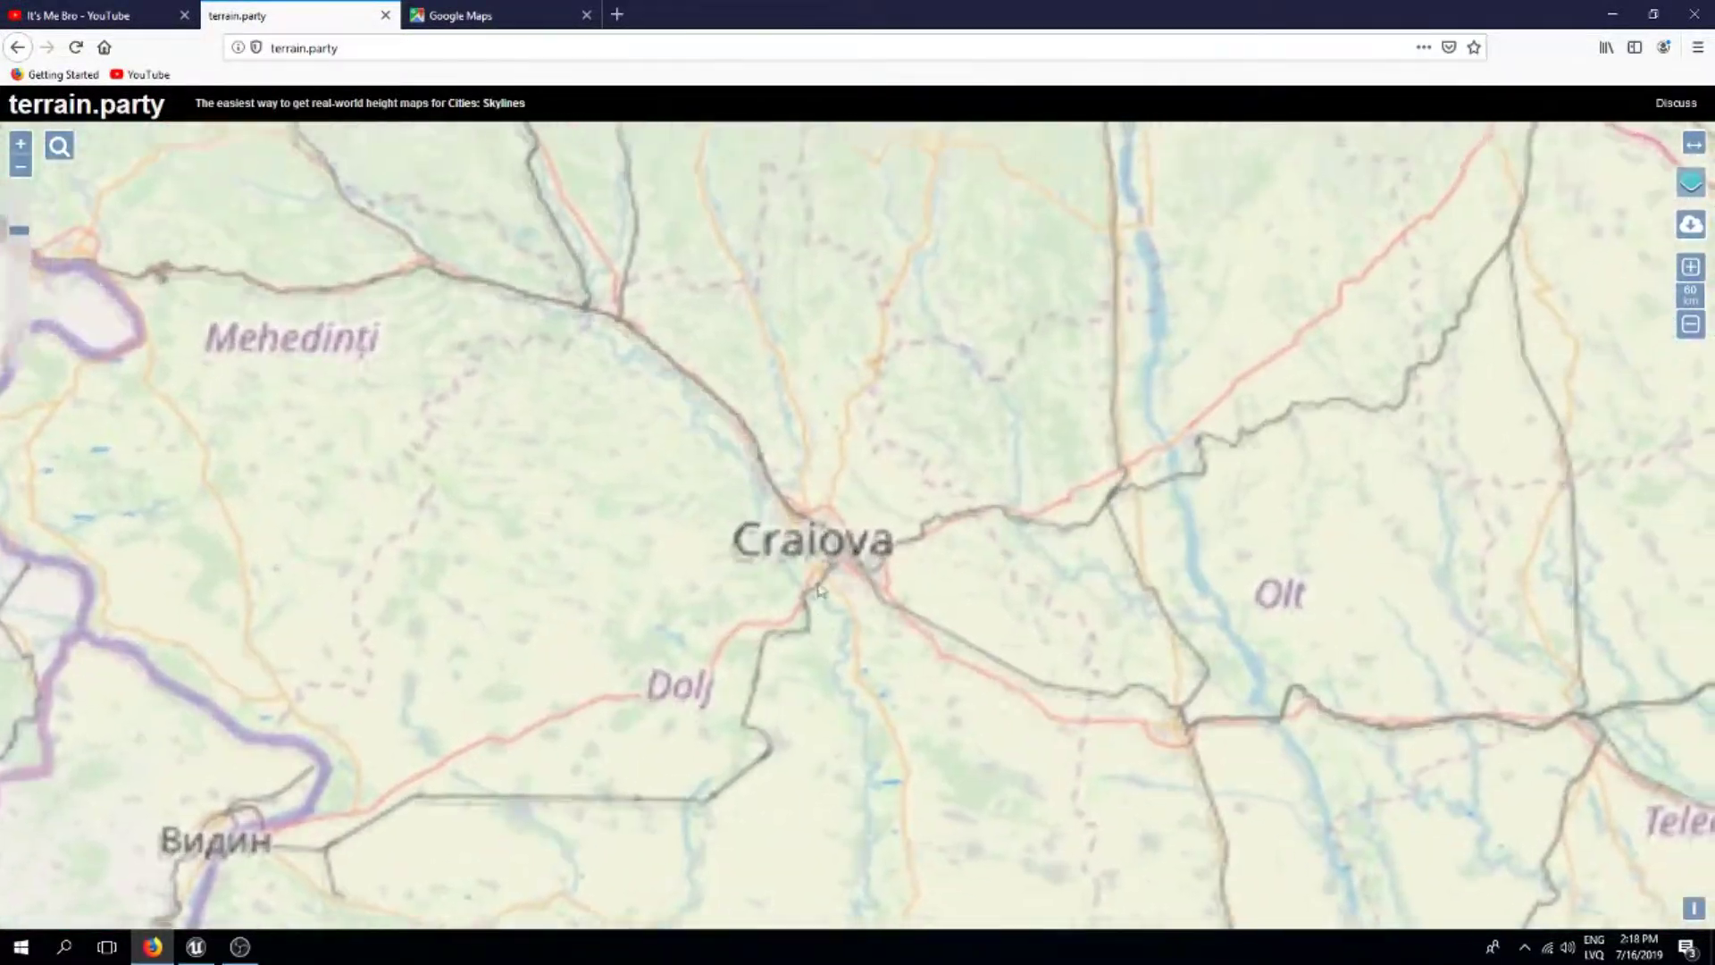
{"action": "scroll", "coordinate": [792, 621], "scroll_direction": "up", "scroll_amount": 1}
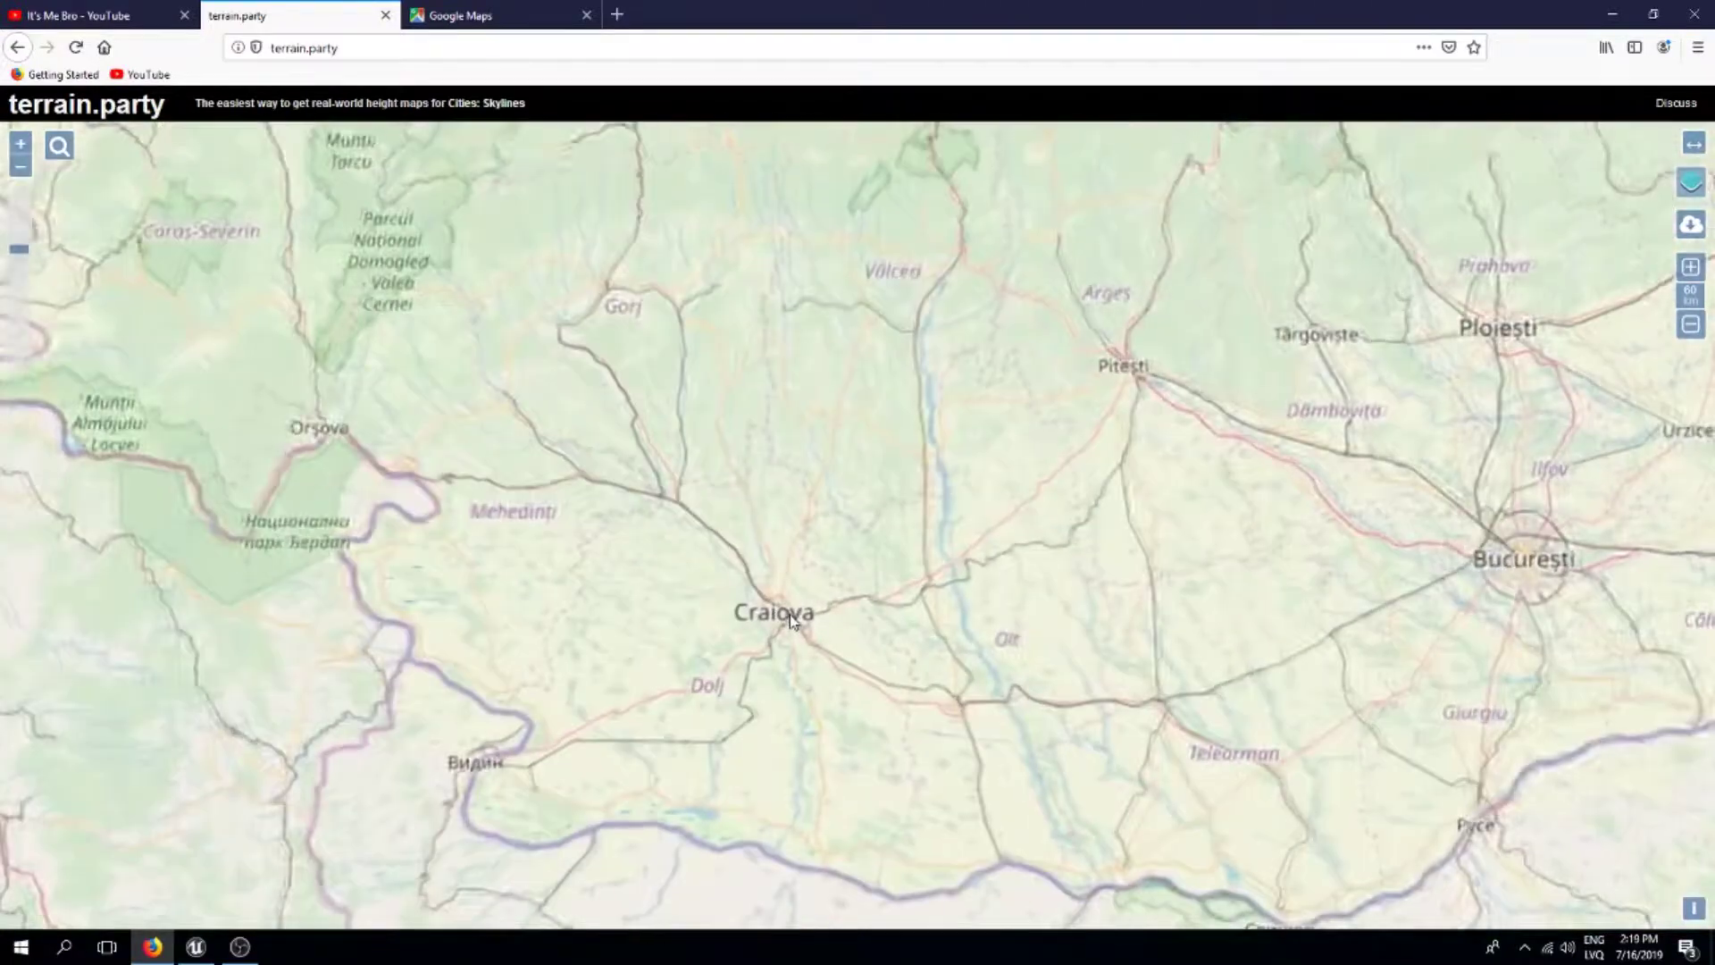
{"action": "scroll", "coordinate": [795, 618], "scroll_direction": "down", "scroll_amount": 1}
{"action": "scroll", "coordinate": [804, 613], "scroll_direction": "up", "scroll_amount": 1}
{"action": "scroll", "coordinate": [811, 608], "scroll_direction": "down", "scroll_amount": 1}
{"action": "scroll", "coordinate": [809, 604], "scroll_direction": "down", "scroll_amount": 1}
{"action": "scroll", "coordinate": [796, 596], "scroll_direction": "up", "scroll_amount": 1}
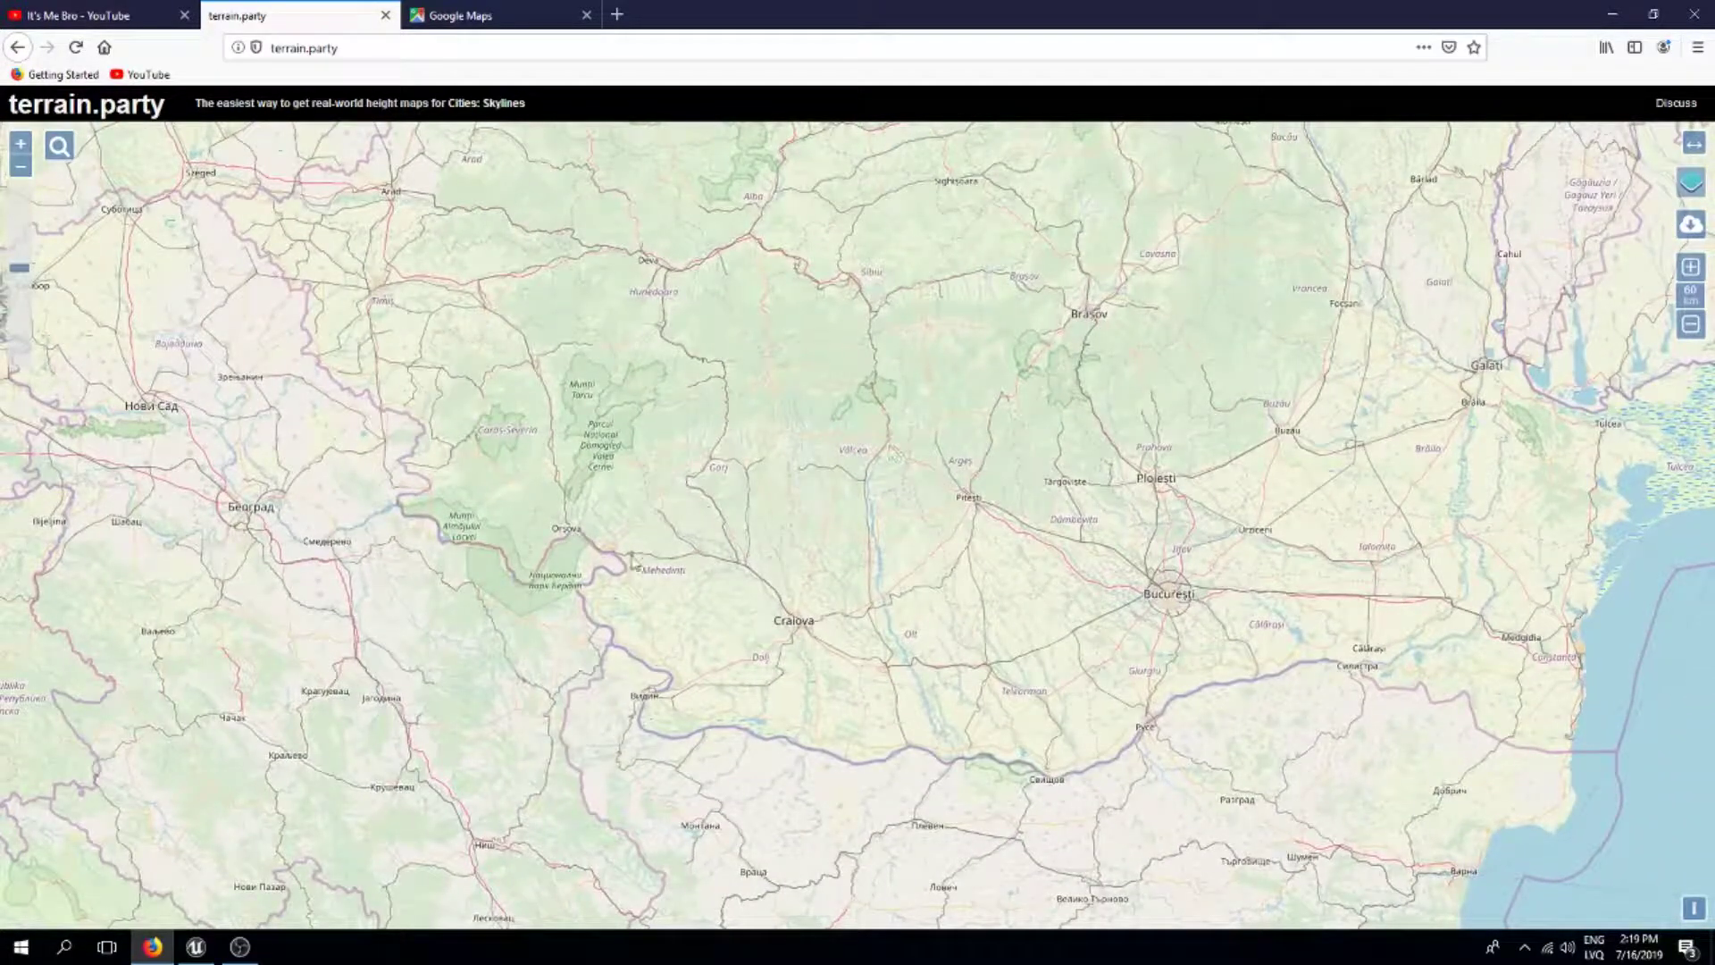
Move the 60 km export area from the Lithuania–Belarus region down to the hills just north of Craiova in Romania.
{"action": "scroll", "coordinate": [746, 518], "scroll_direction": "down", "scroll_amount": 4}
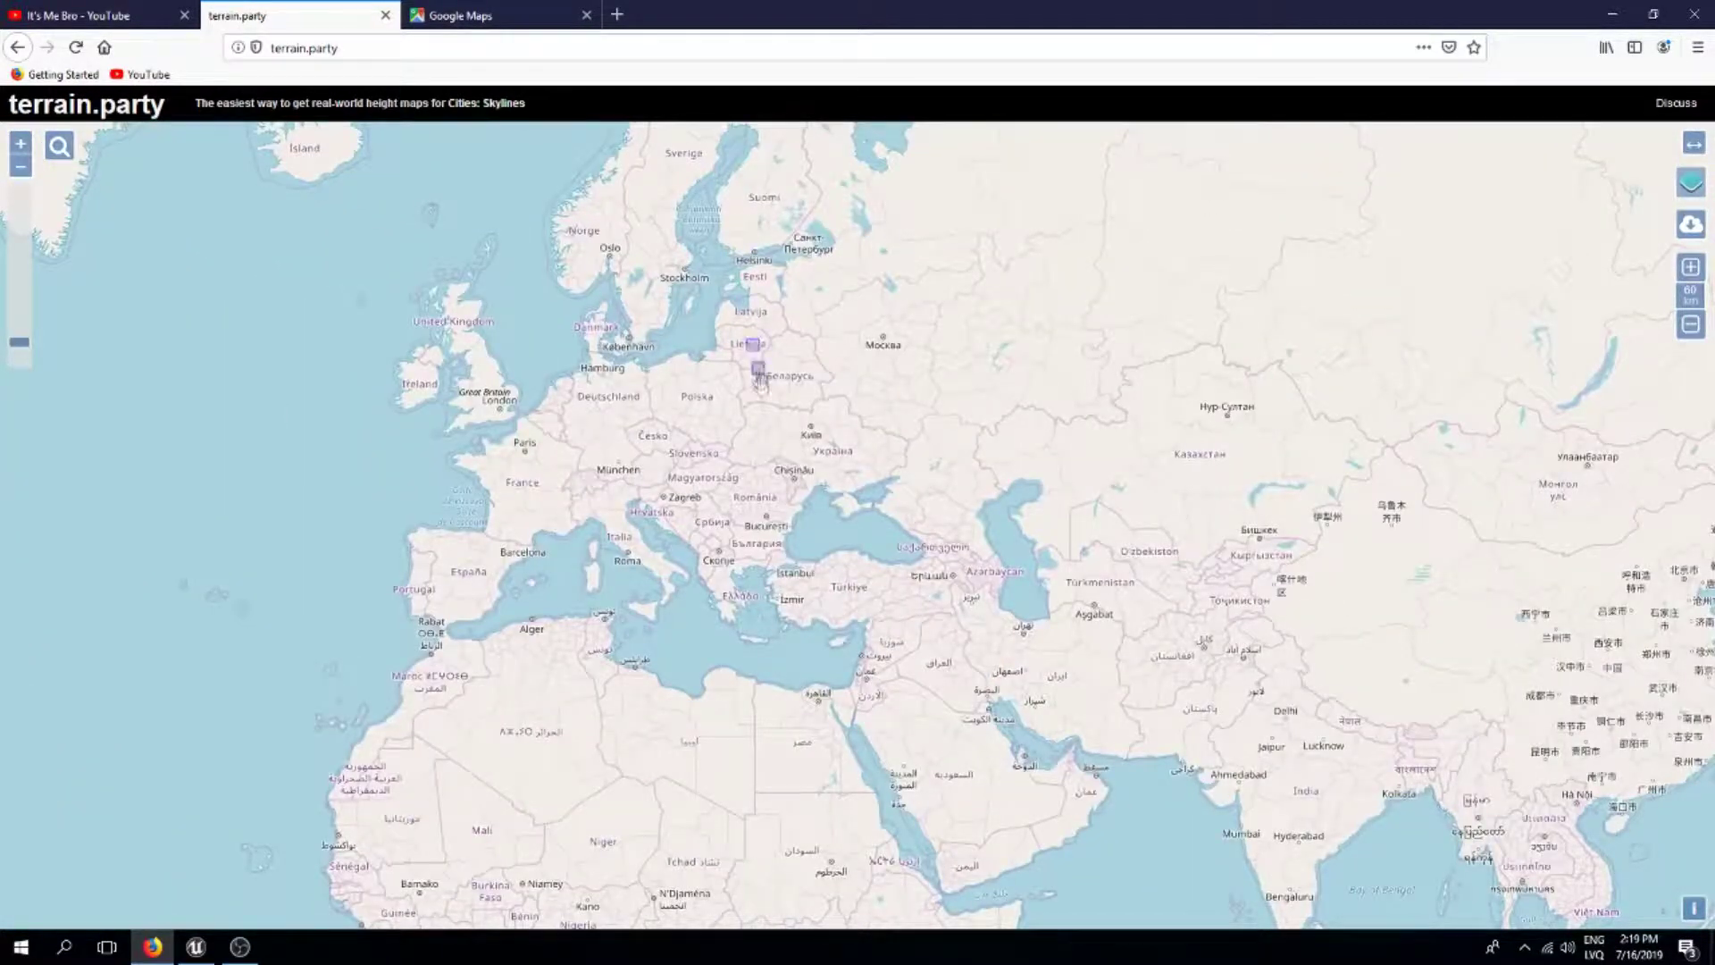
{"action": "scroll", "coordinate": [757, 528], "scroll_direction": "up", "scroll_amount": 4}
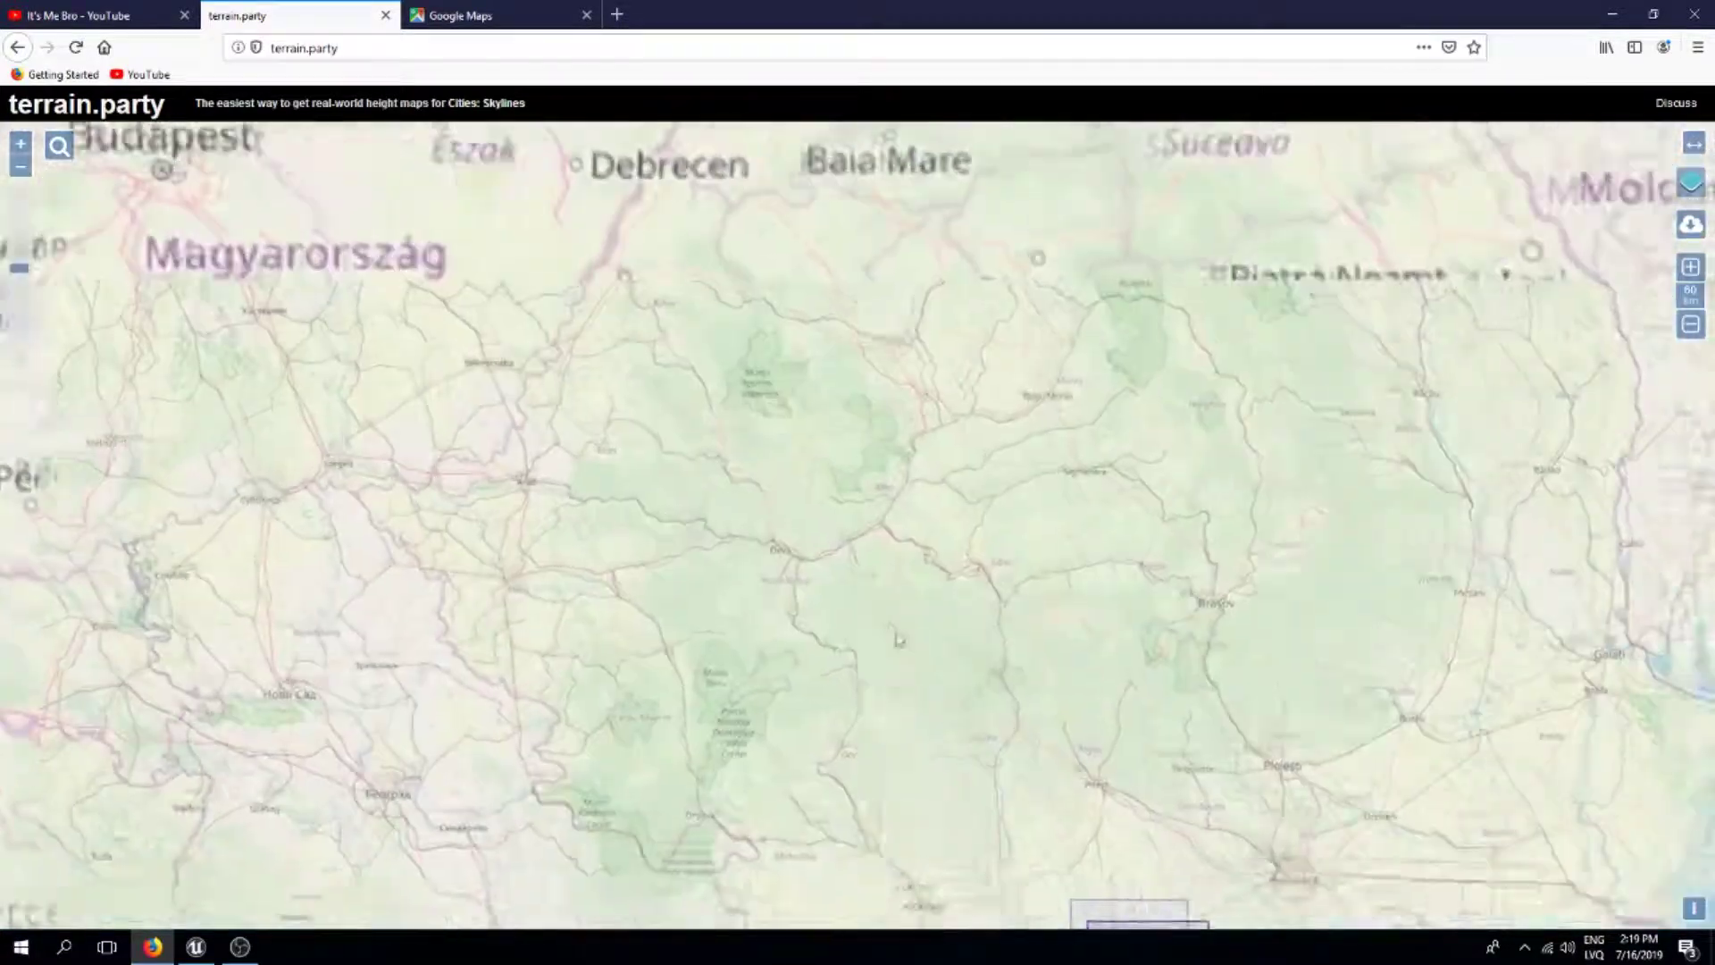
{"action": "left_click_drag", "start_coordinate": [898, 638], "coordinate": [755, 306]}
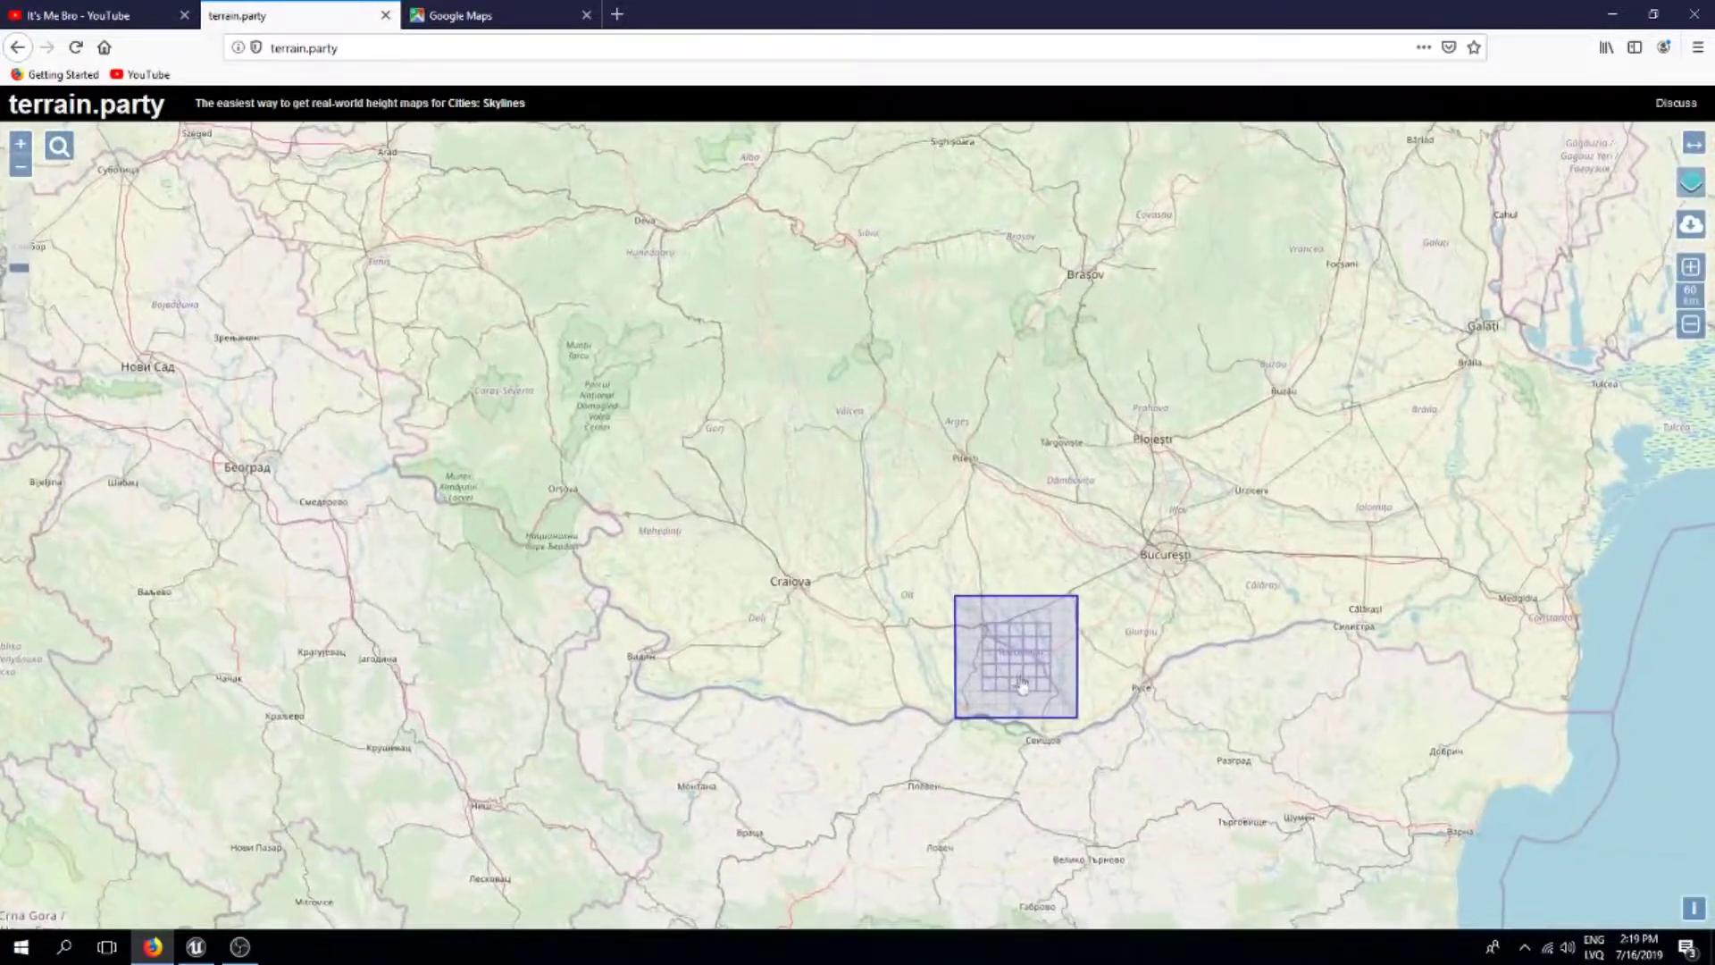
{"action": "left_click_drag", "start_coordinate": [1022, 678], "coordinate": [778, 479]}
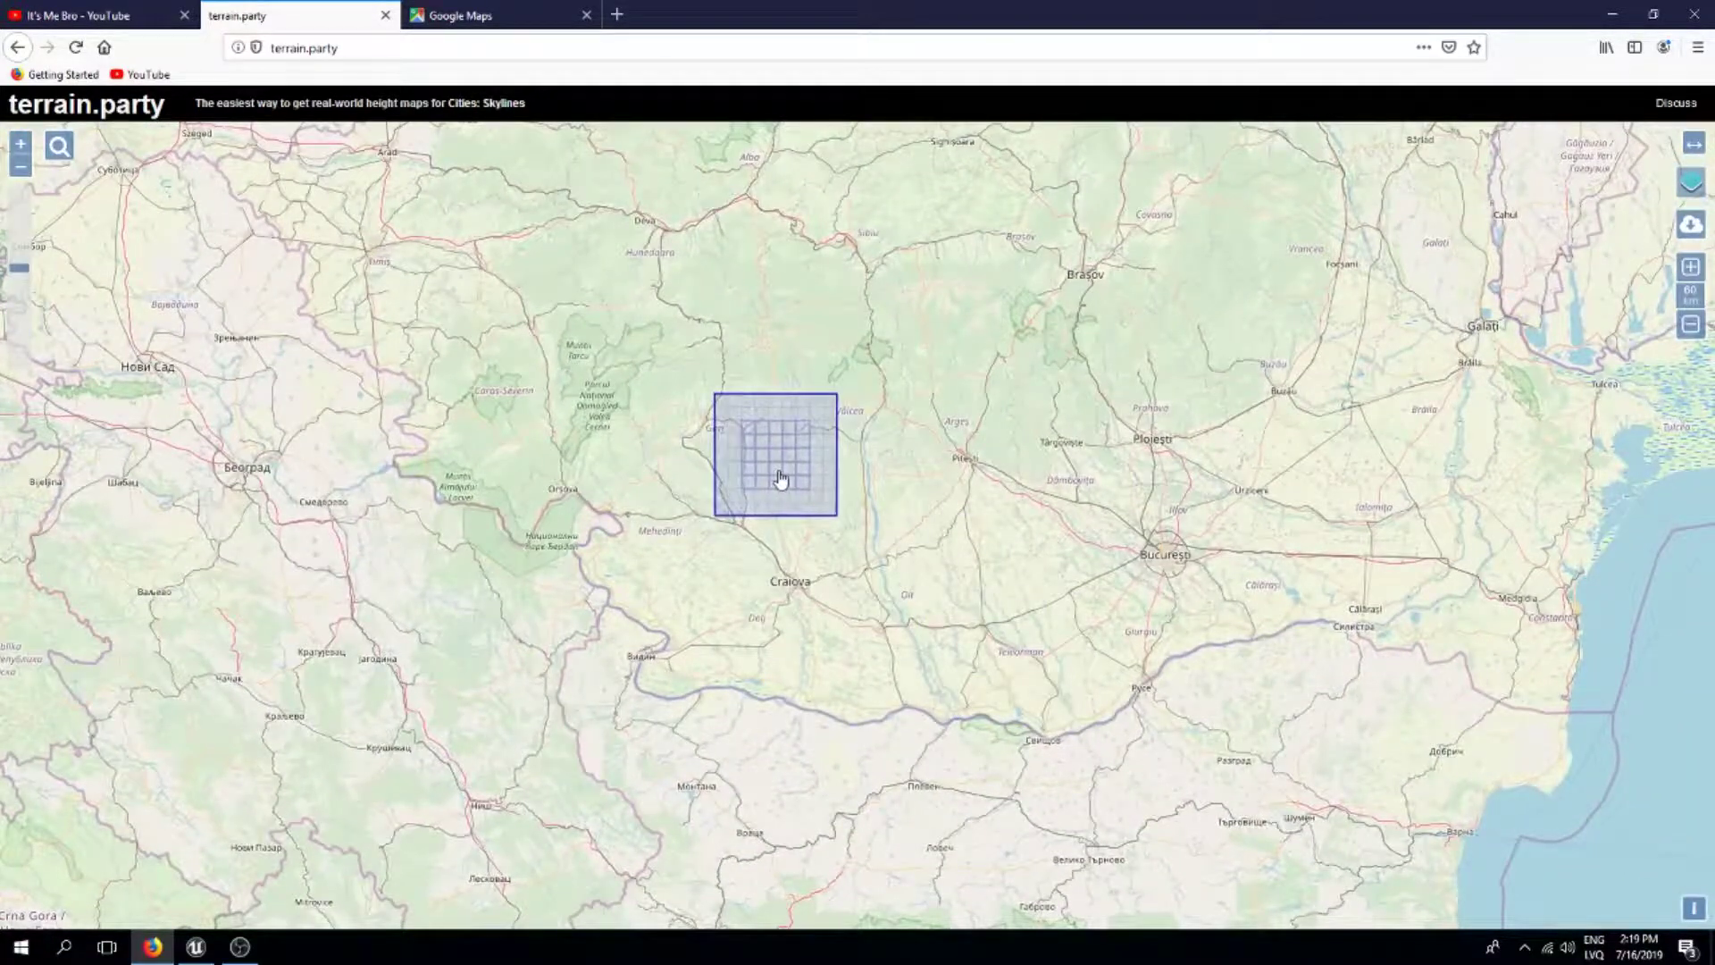
{"action": "left_click_drag", "start_coordinate": [952, 476], "coordinate": [952, 493]}
Compare the export area's surroundings on the terrain.party map with the satellite view of southern Romania in Google Maps.
{"action": "left_click", "coordinate": [483, 15]}
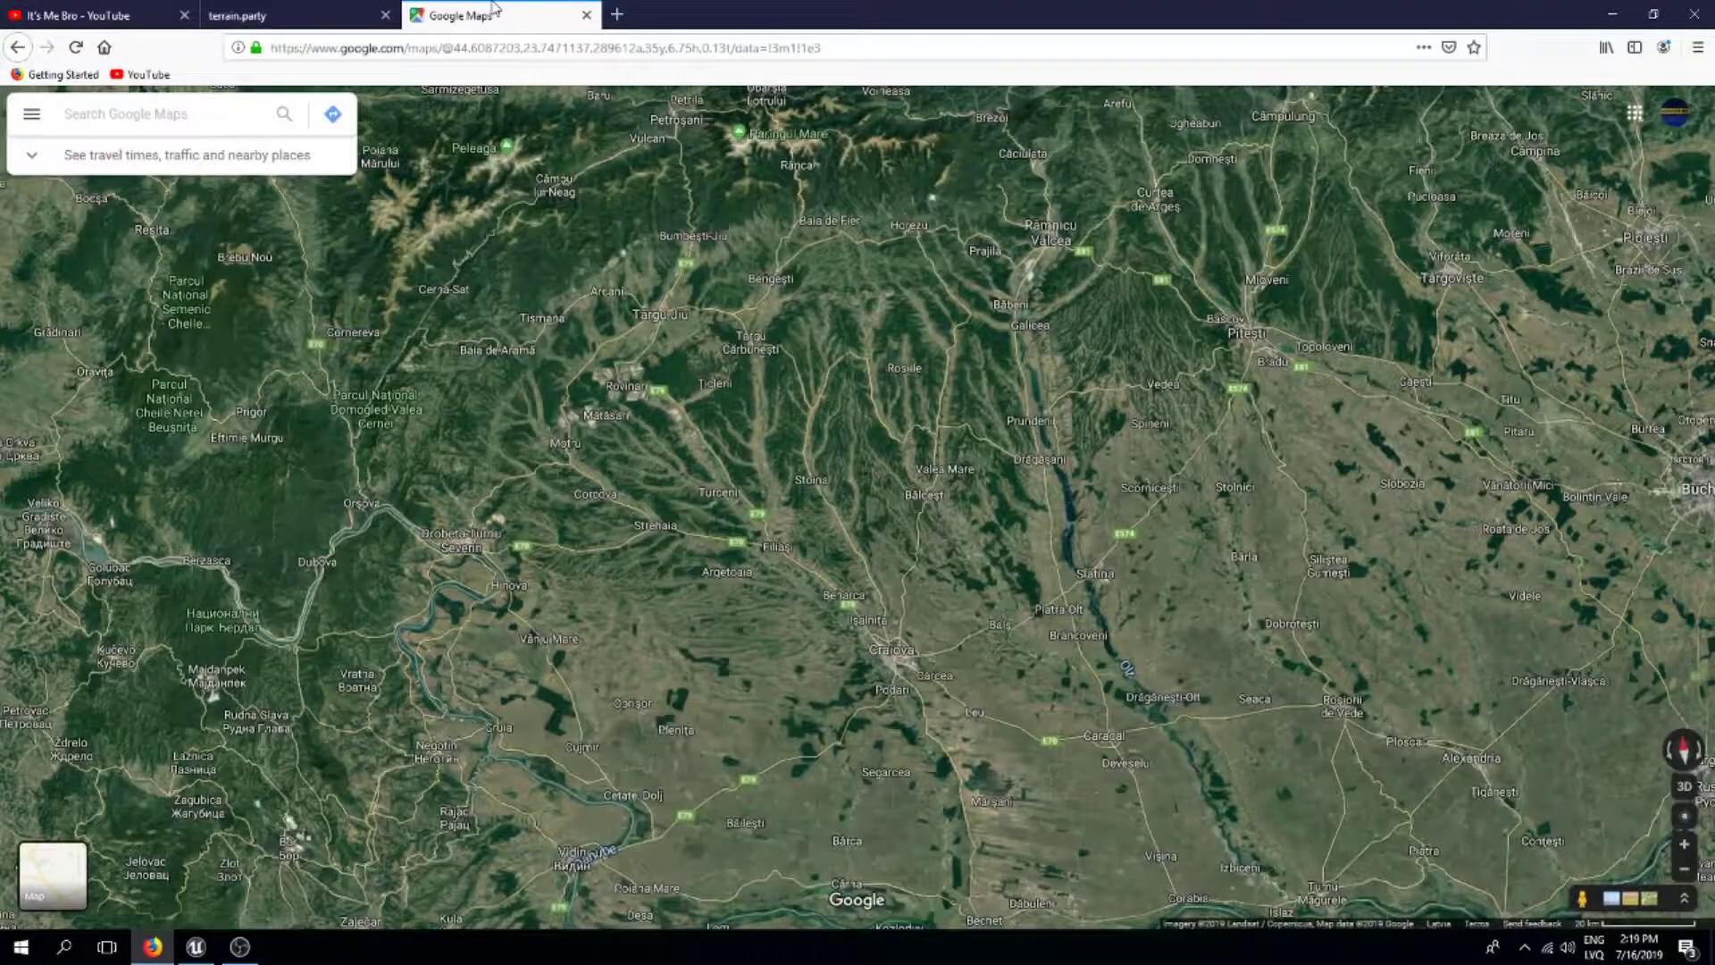
{"action": "scroll", "coordinate": [759, 358], "scroll_direction": "down", "scroll_amount": 3}
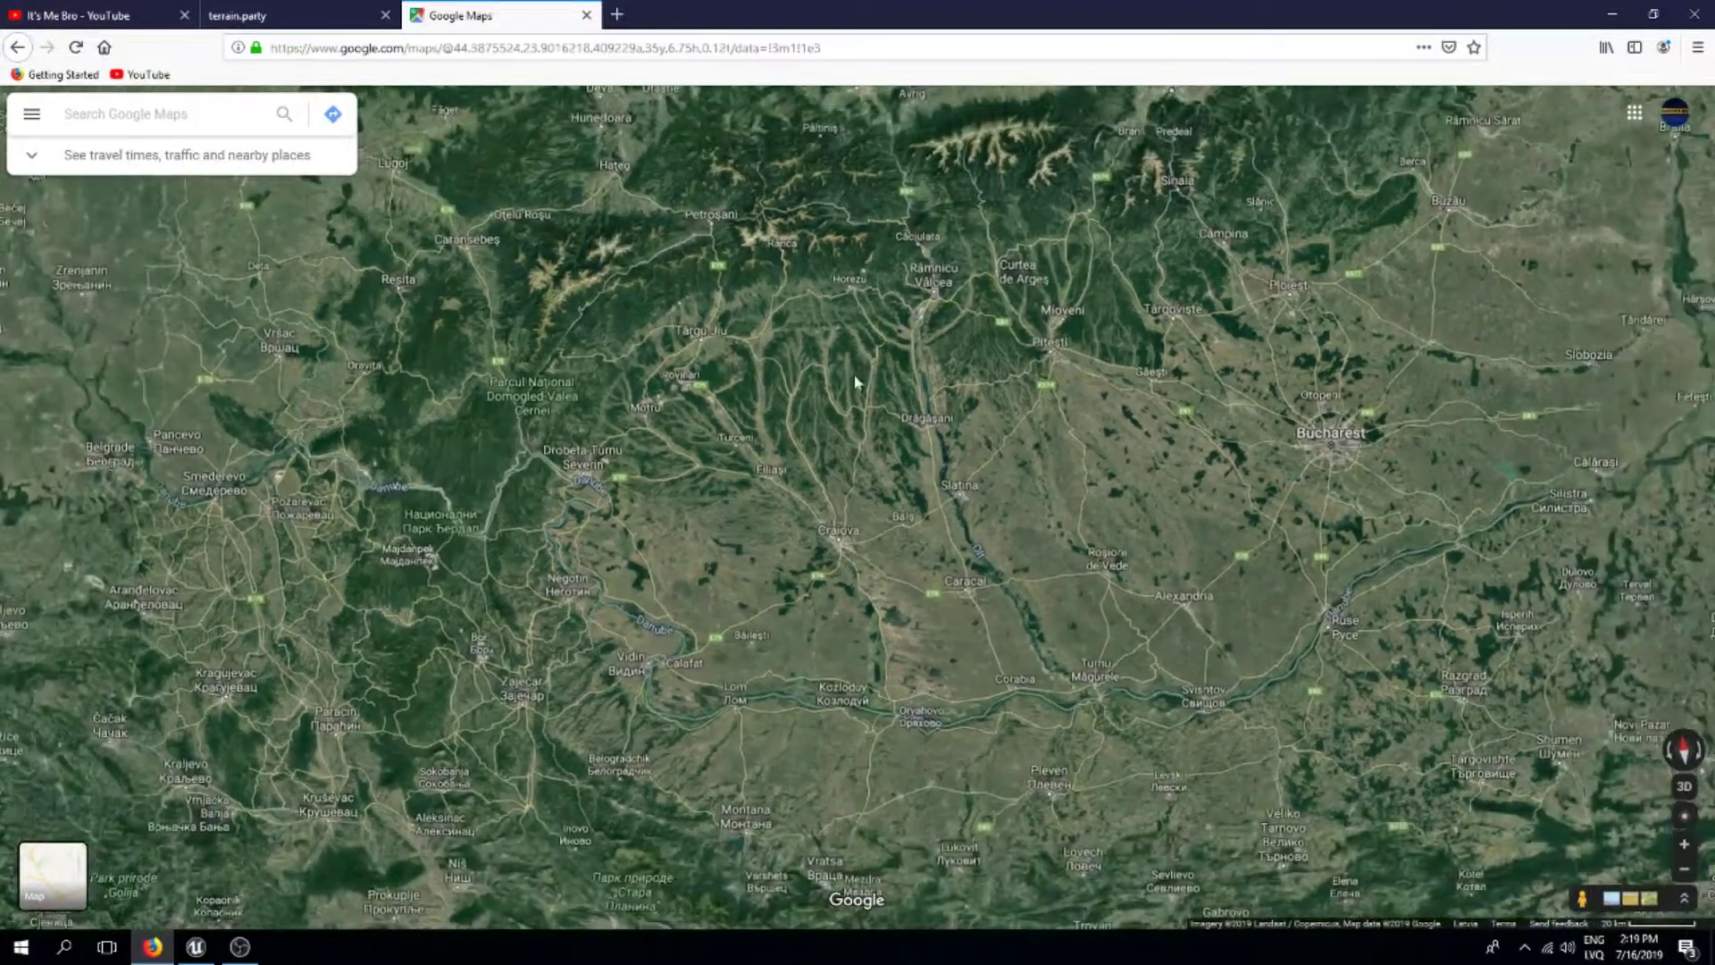
{"action": "left_click_drag", "start_coordinate": [855, 382], "coordinate": [844, 421]}
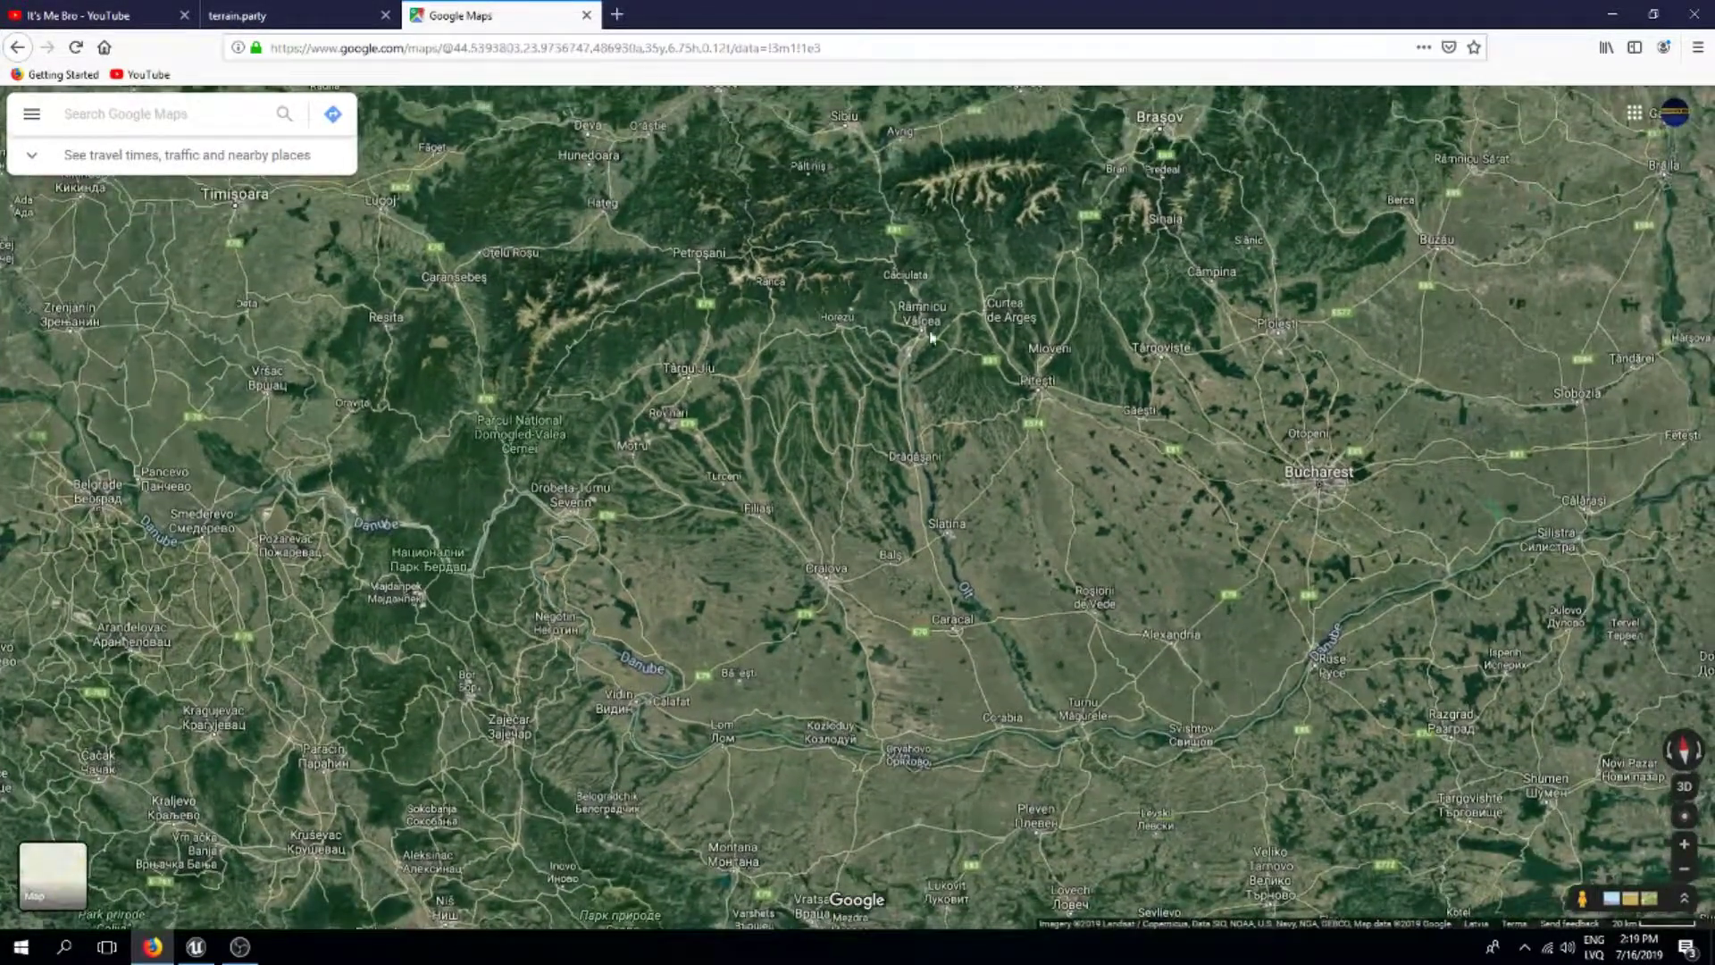
{"action": "left_click", "coordinate": [294, 15]}
{"action": "left_click_drag", "start_coordinate": [830, 415], "coordinate": [888, 528]}
{"action": "scroll", "coordinate": [904, 418], "scroll_direction": "down", "scroll_amount": 1}
{"action": "scroll", "coordinate": [898, 440], "scroll_direction": "up", "scroll_amount": 1}
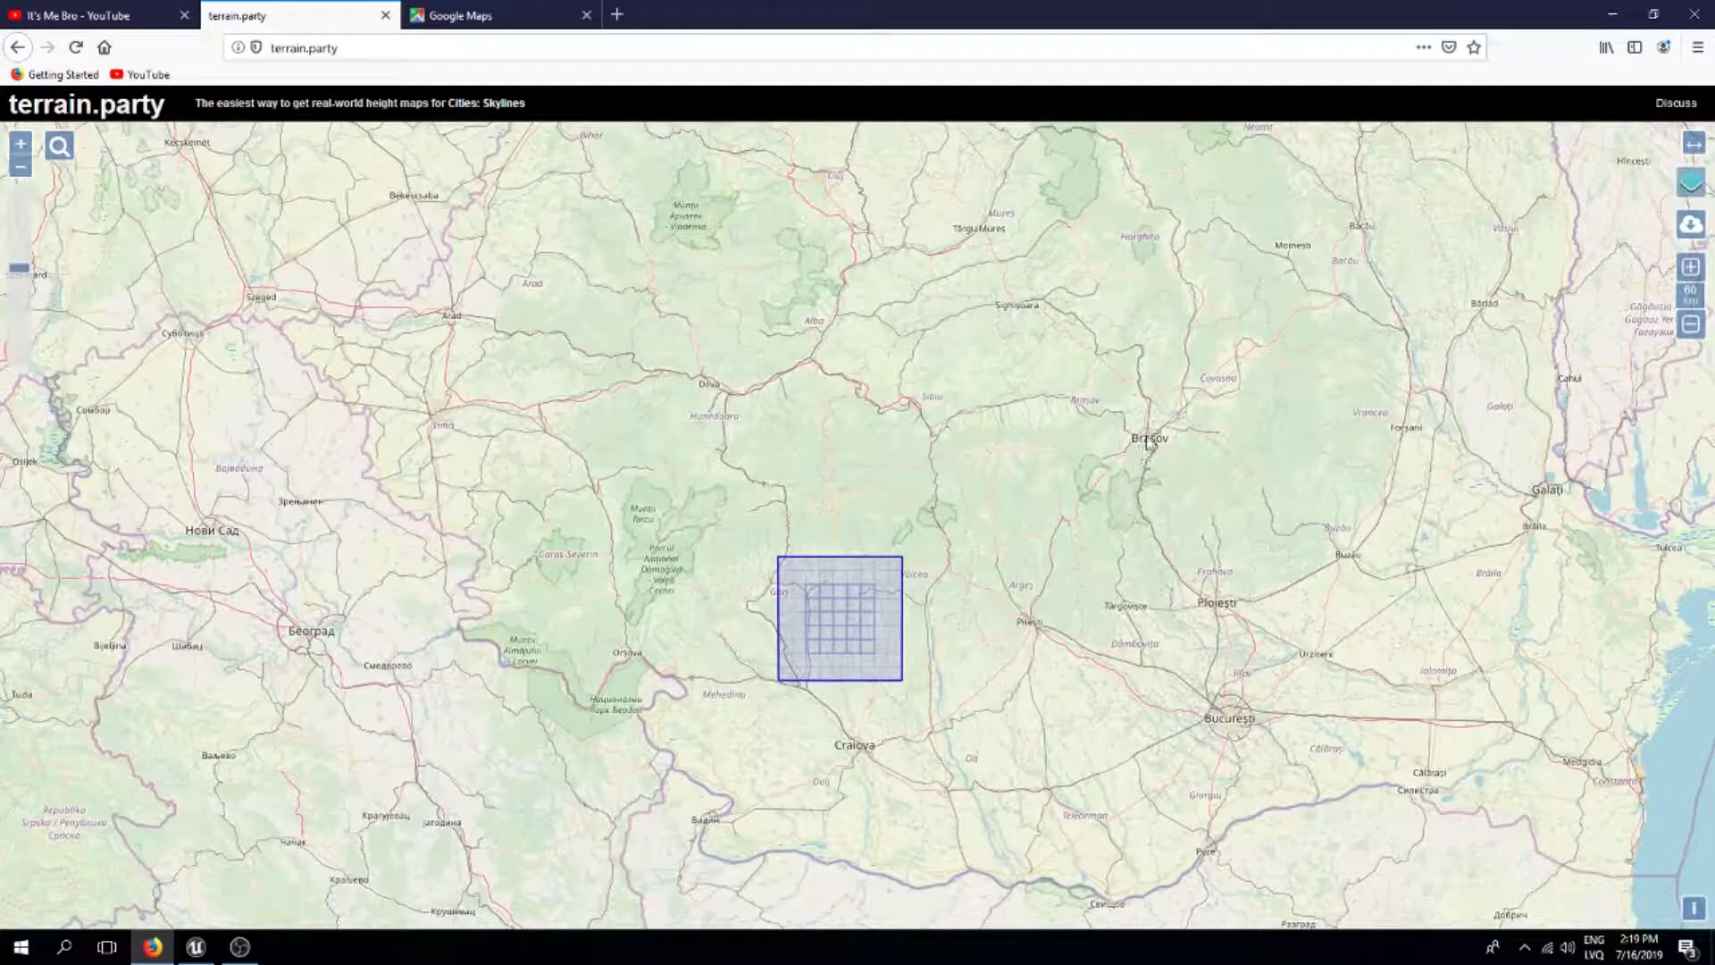
Recheck the satellite view and shift the terrain.party export area northwest, onto the foothills northwest of Craiova.
{"action": "left_click", "coordinate": [487, 9]}
{"action": "left_click_drag", "start_coordinate": [754, 439], "coordinate": [783, 488]}
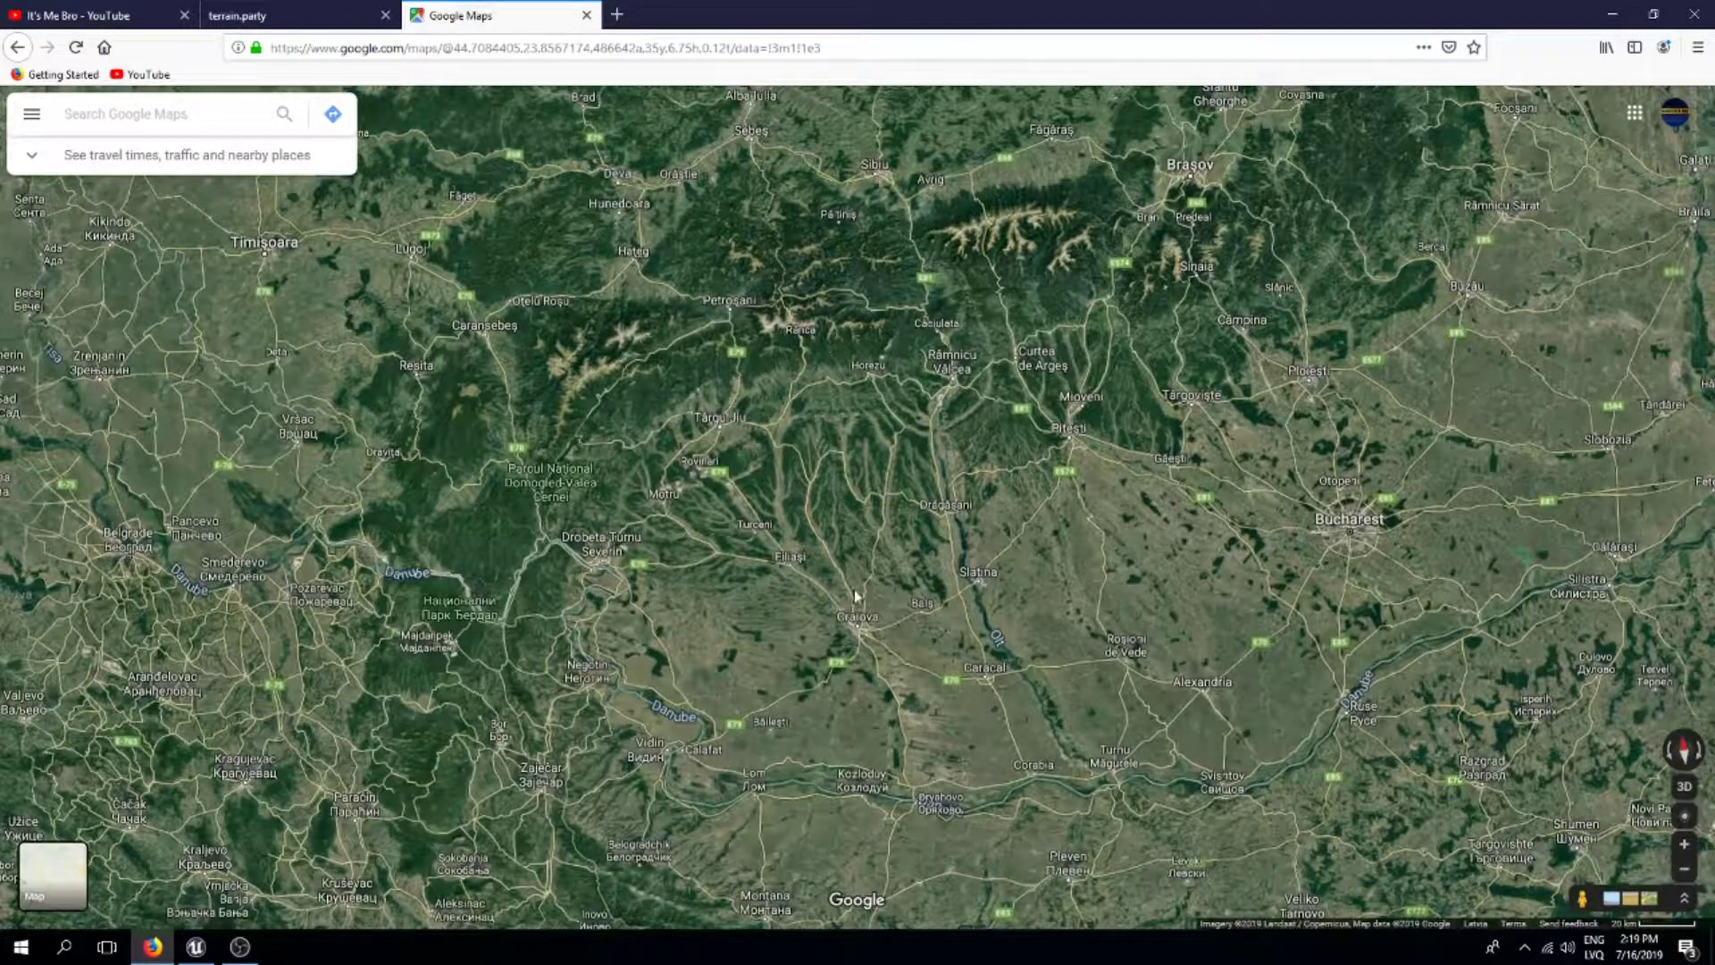
{"action": "left_click", "coordinate": [394, 20]}
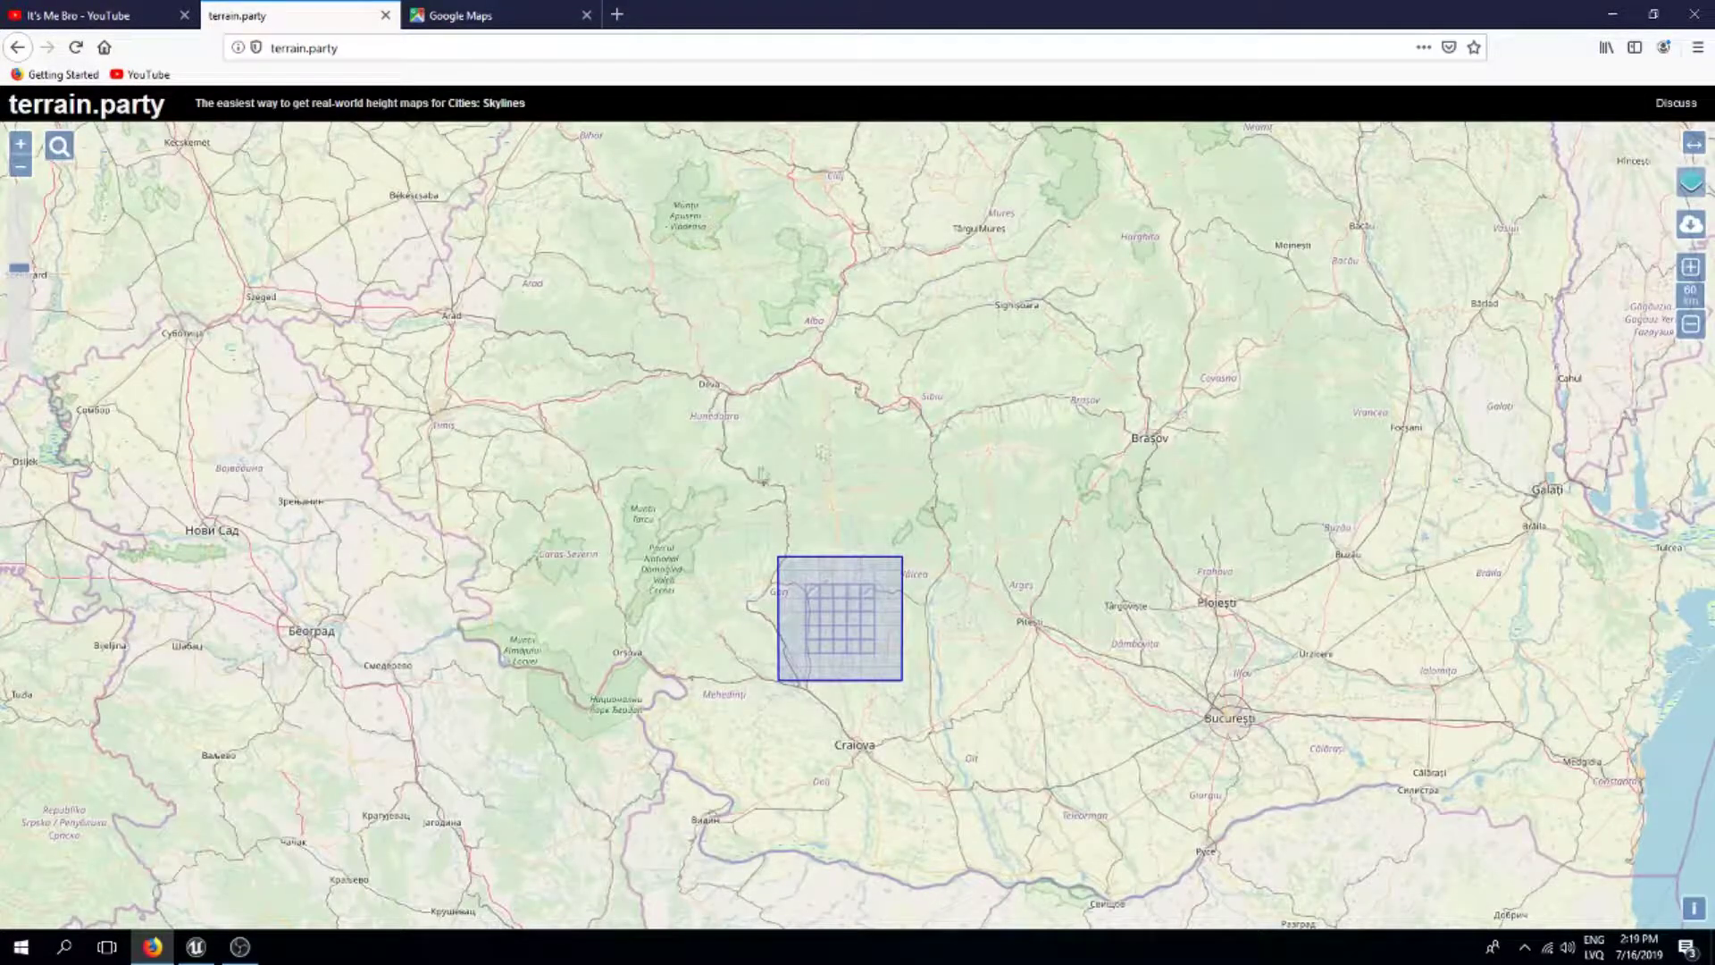
{"action": "left_click_drag", "start_coordinate": [763, 478], "coordinate": [732, 416]}
{"action": "left_click_drag", "start_coordinate": [802, 567], "coordinate": [736, 514]}
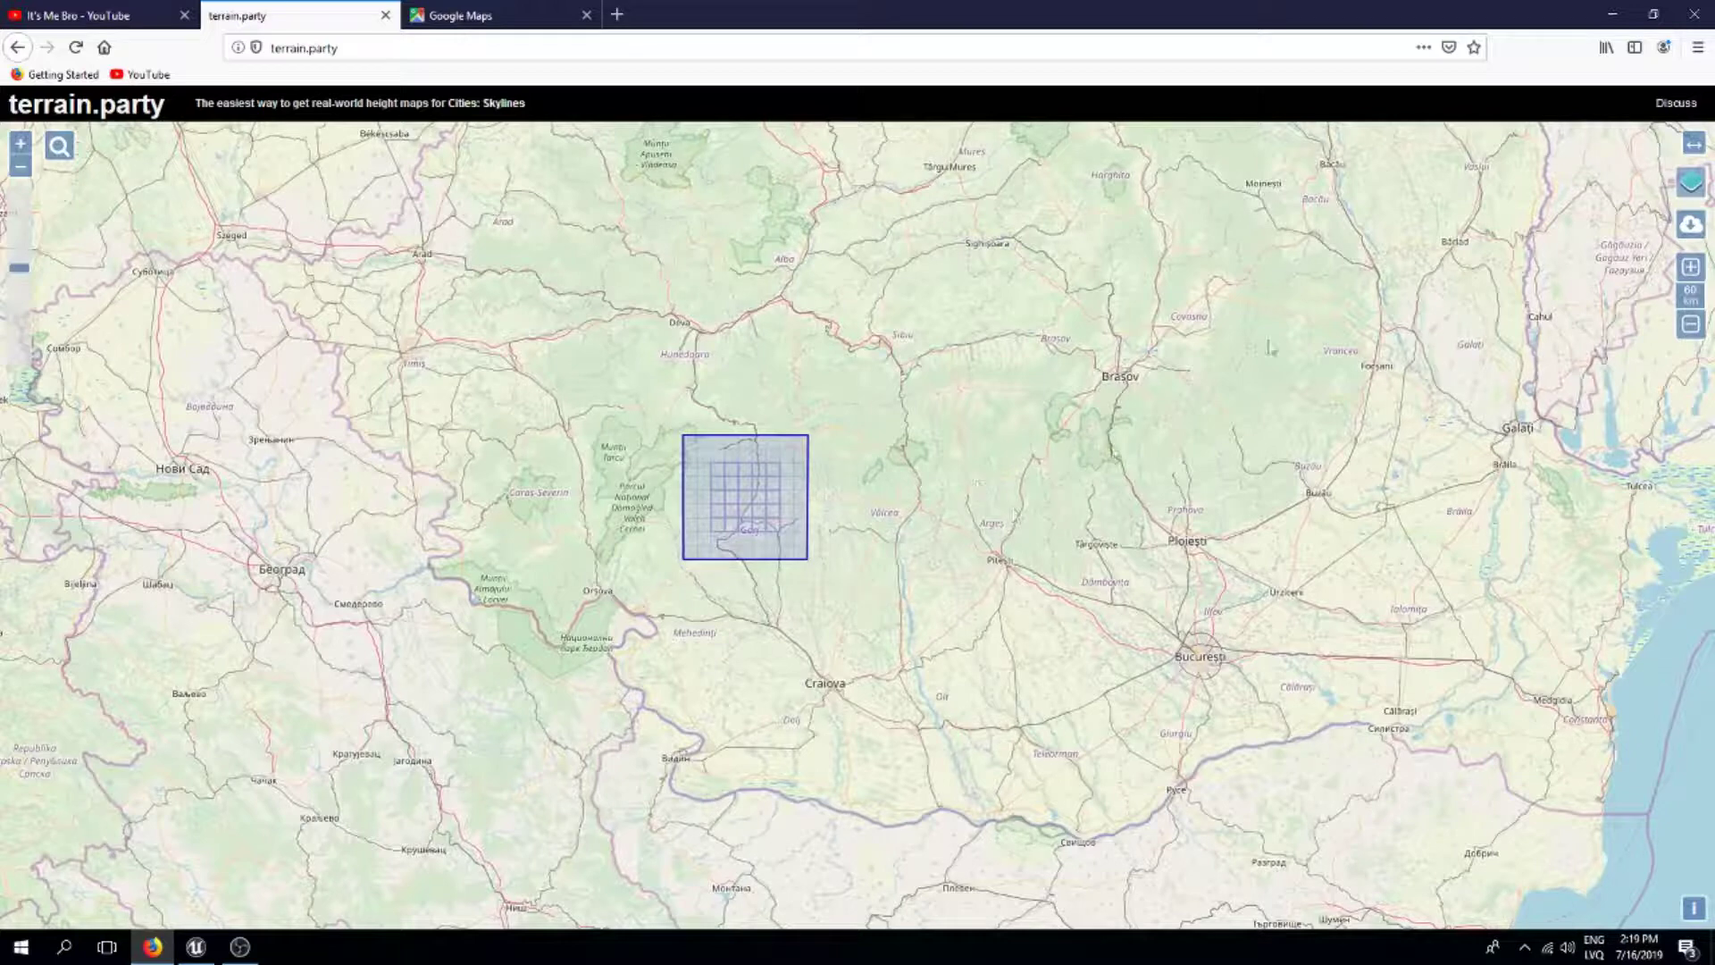
Export the selected area's height maps under the name Terrain1 and save the file Terrain1 terrain.zip.
{"action": "left_click", "coordinate": [1693, 227]}
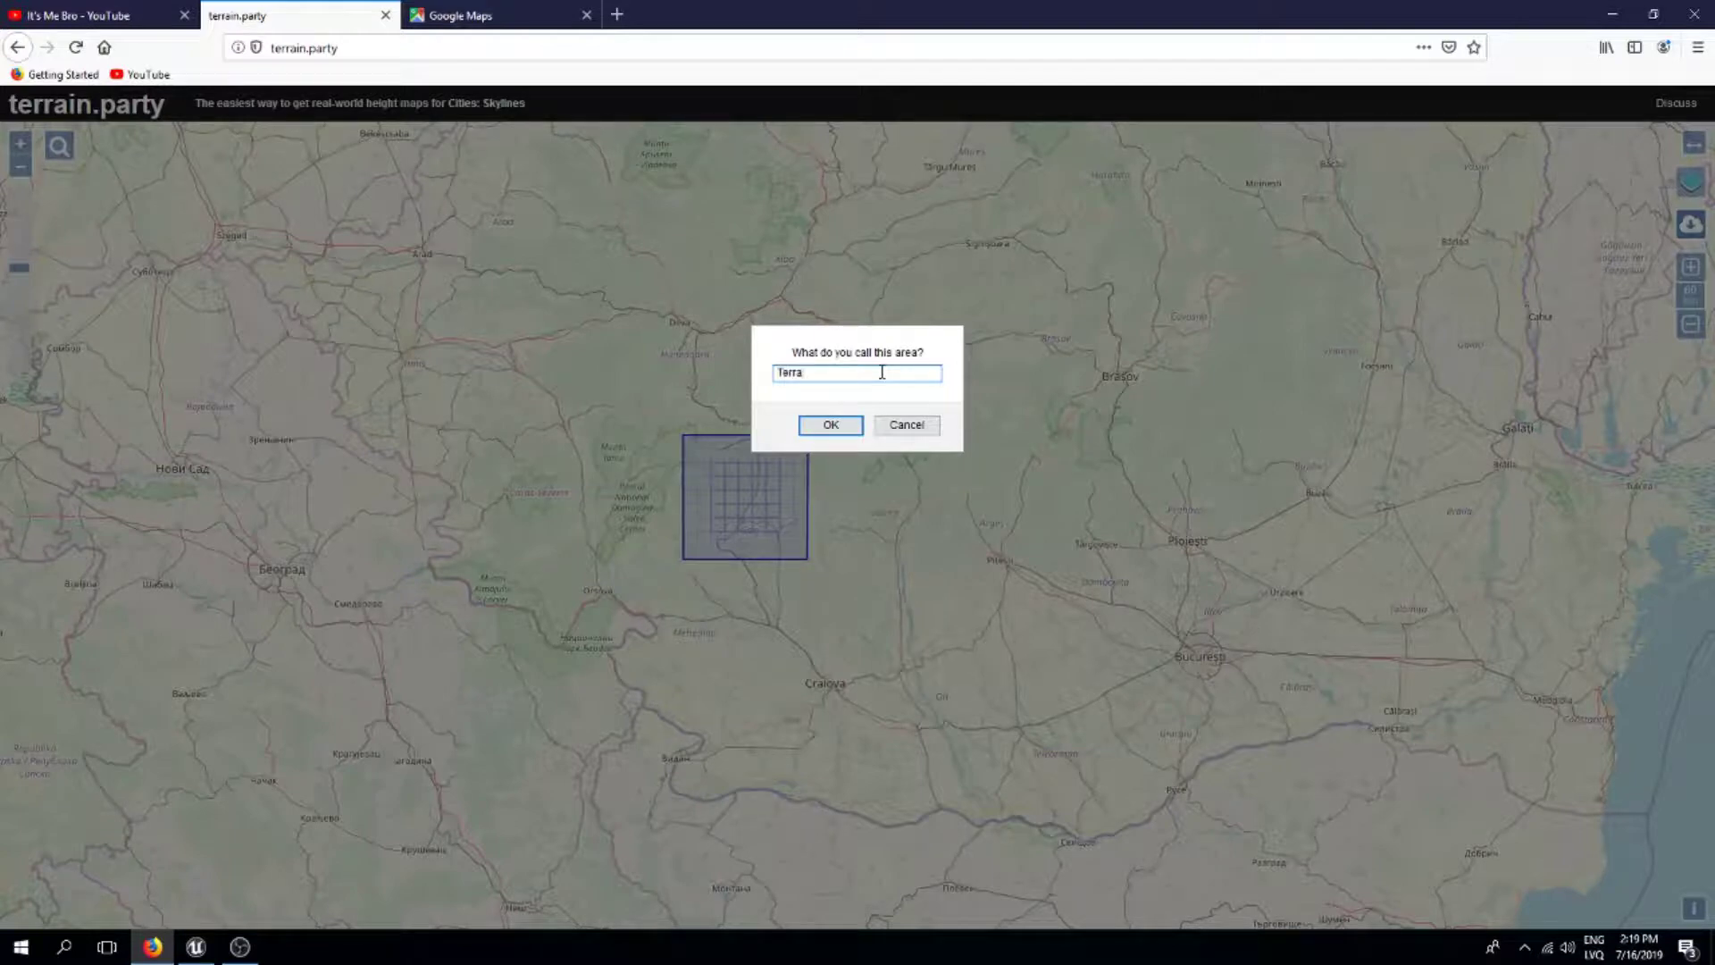
{"action": "left_click", "coordinate": [830, 426]}
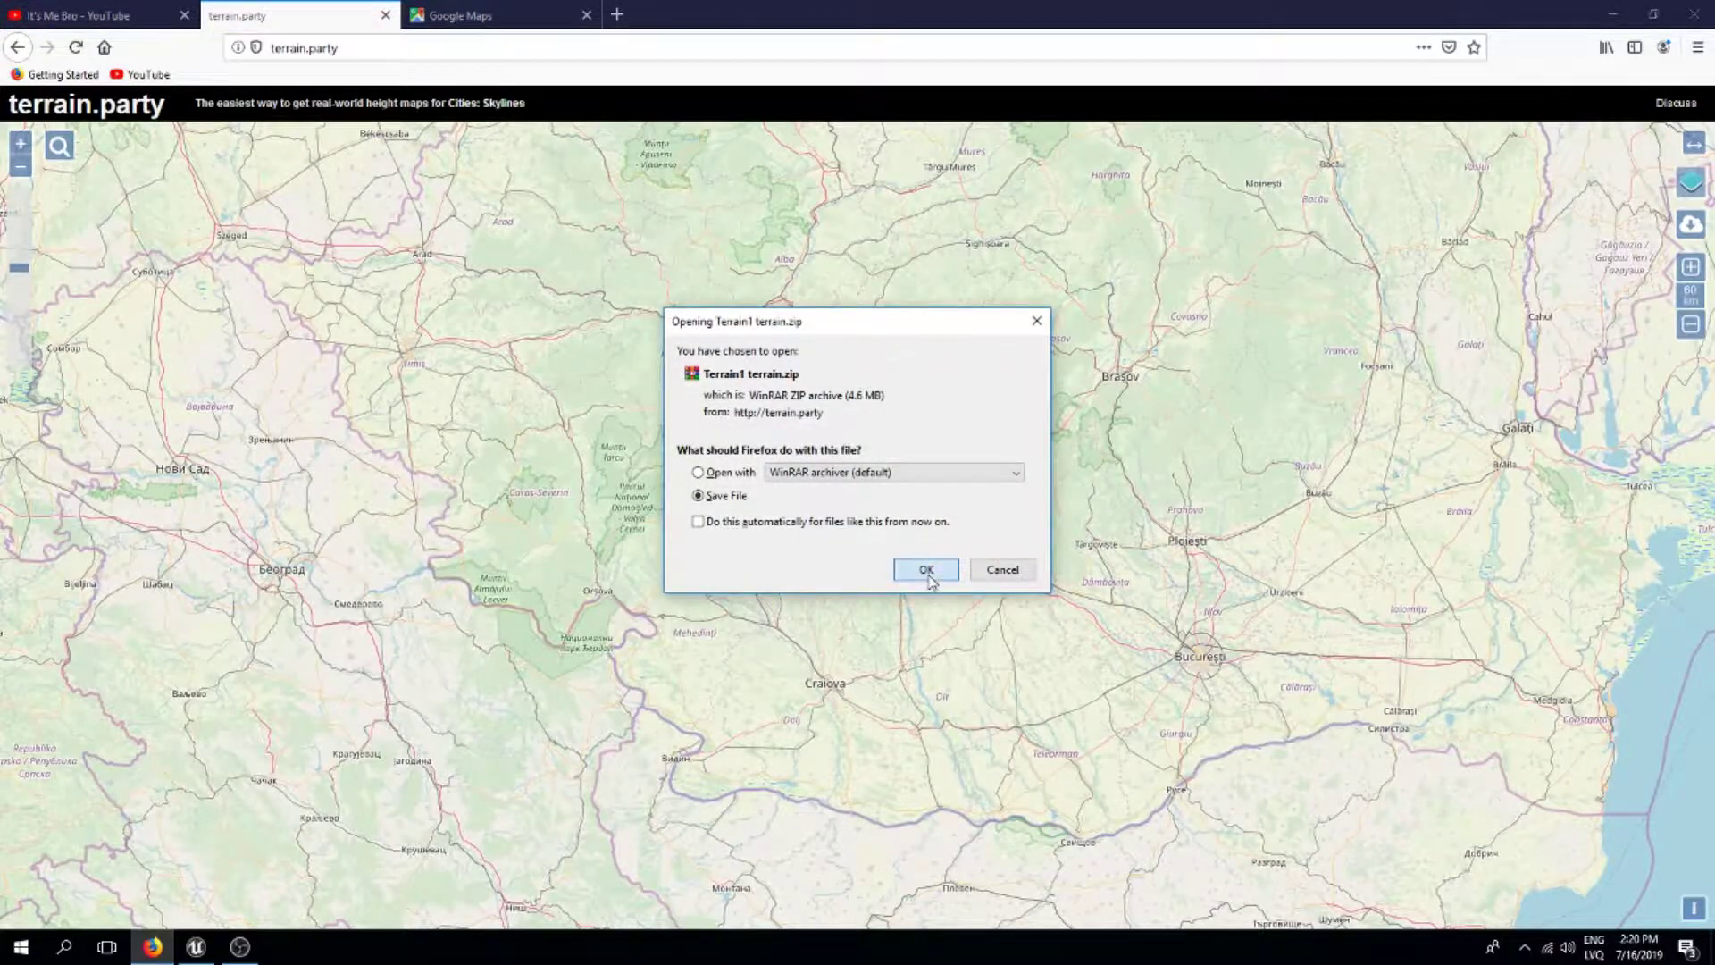
{"action": "left_click", "coordinate": [926, 570]}
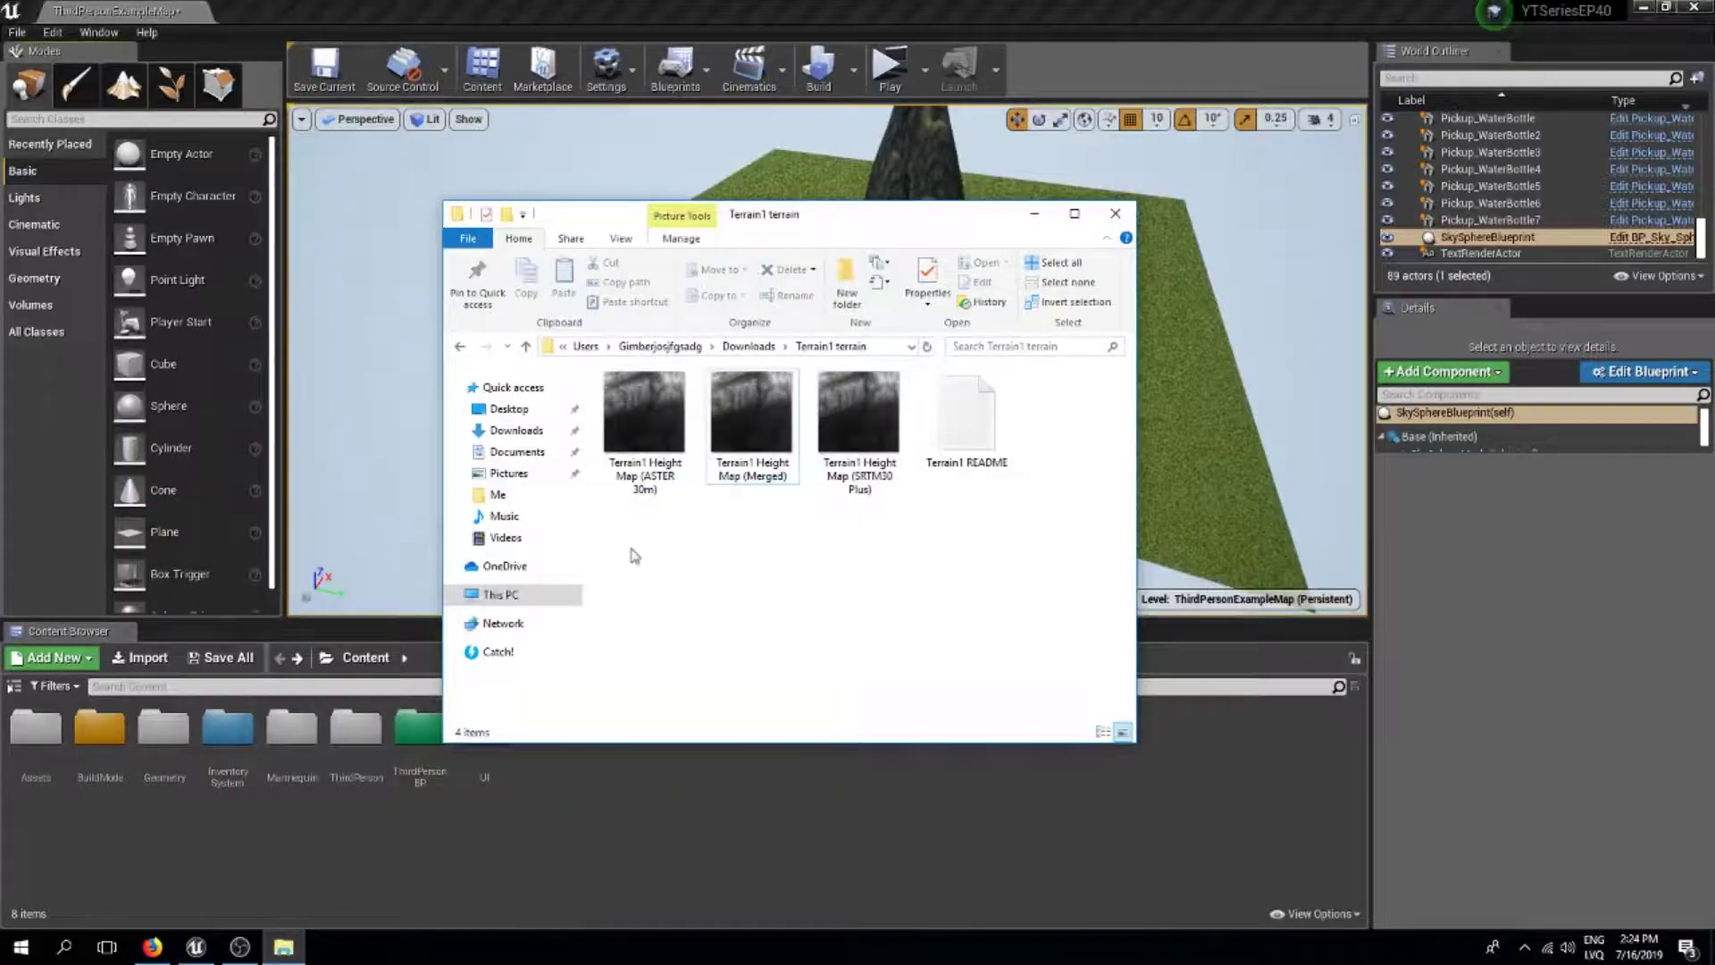
Look over the extracted height map images and README in the Terrain1 terrain folder, and return to the Unreal Editor.
{"action": "left_click_drag", "start_coordinate": [631, 548], "coordinate": [988, 403]}
{"action": "left_click", "coordinate": [961, 584]}
{"action": "left_click", "coordinate": [610, 8]}
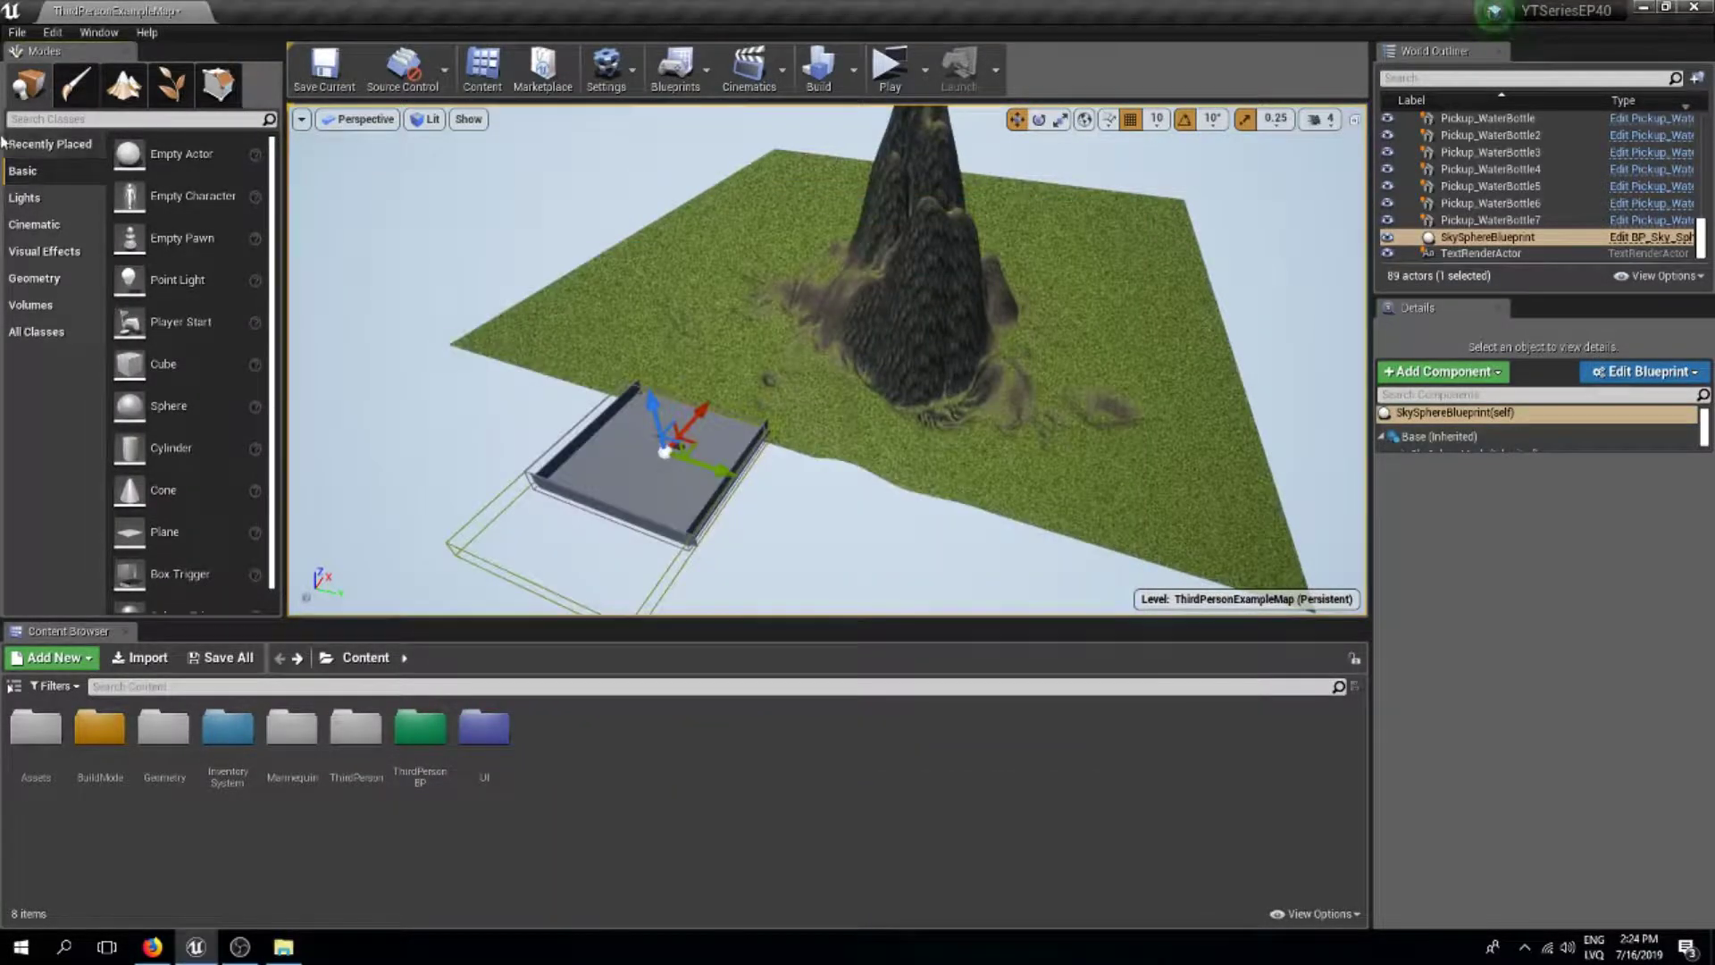
Open the landscape management tools in Unreal Editor and set the new landscape to import from a file.
{"action": "left_click", "coordinate": [51, 119]}
{"action": "type", "text": "land"}
{"action": "left_click_drag", "start_coordinate": [90, 154], "coordinate": [429, 275]}
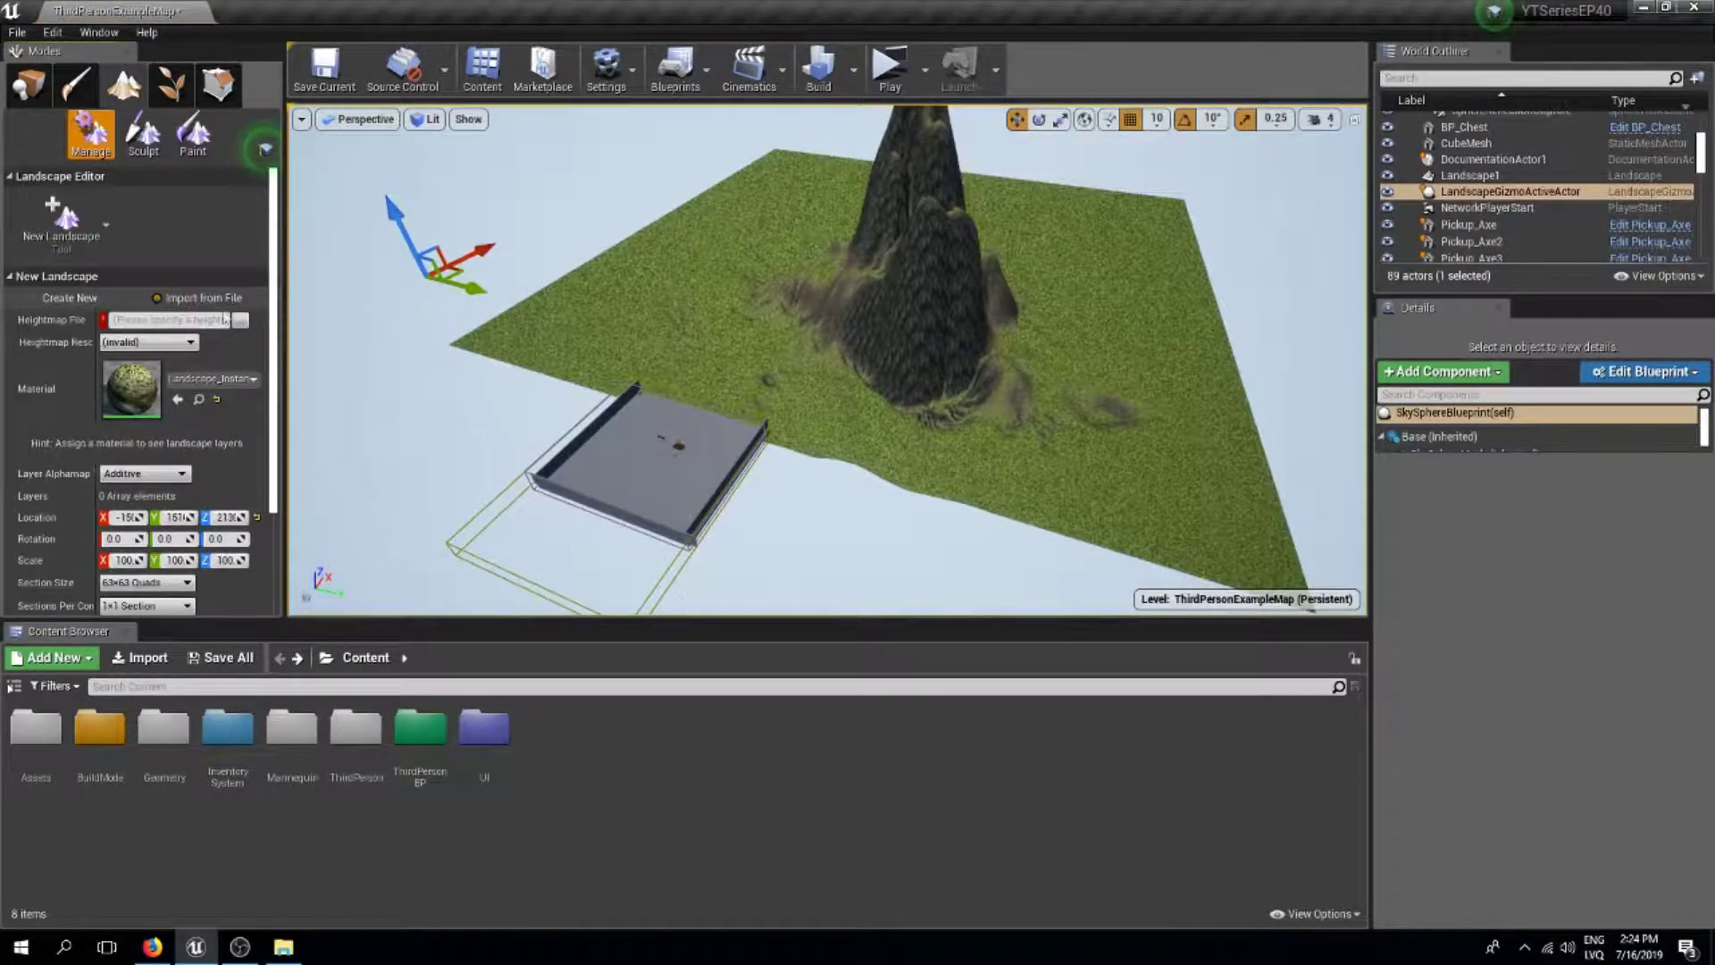
Import the heightmap file Terrain1 Height Map (Merged) and create the new landscape from it.
{"action": "left_click", "coordinate": [239, 320]}
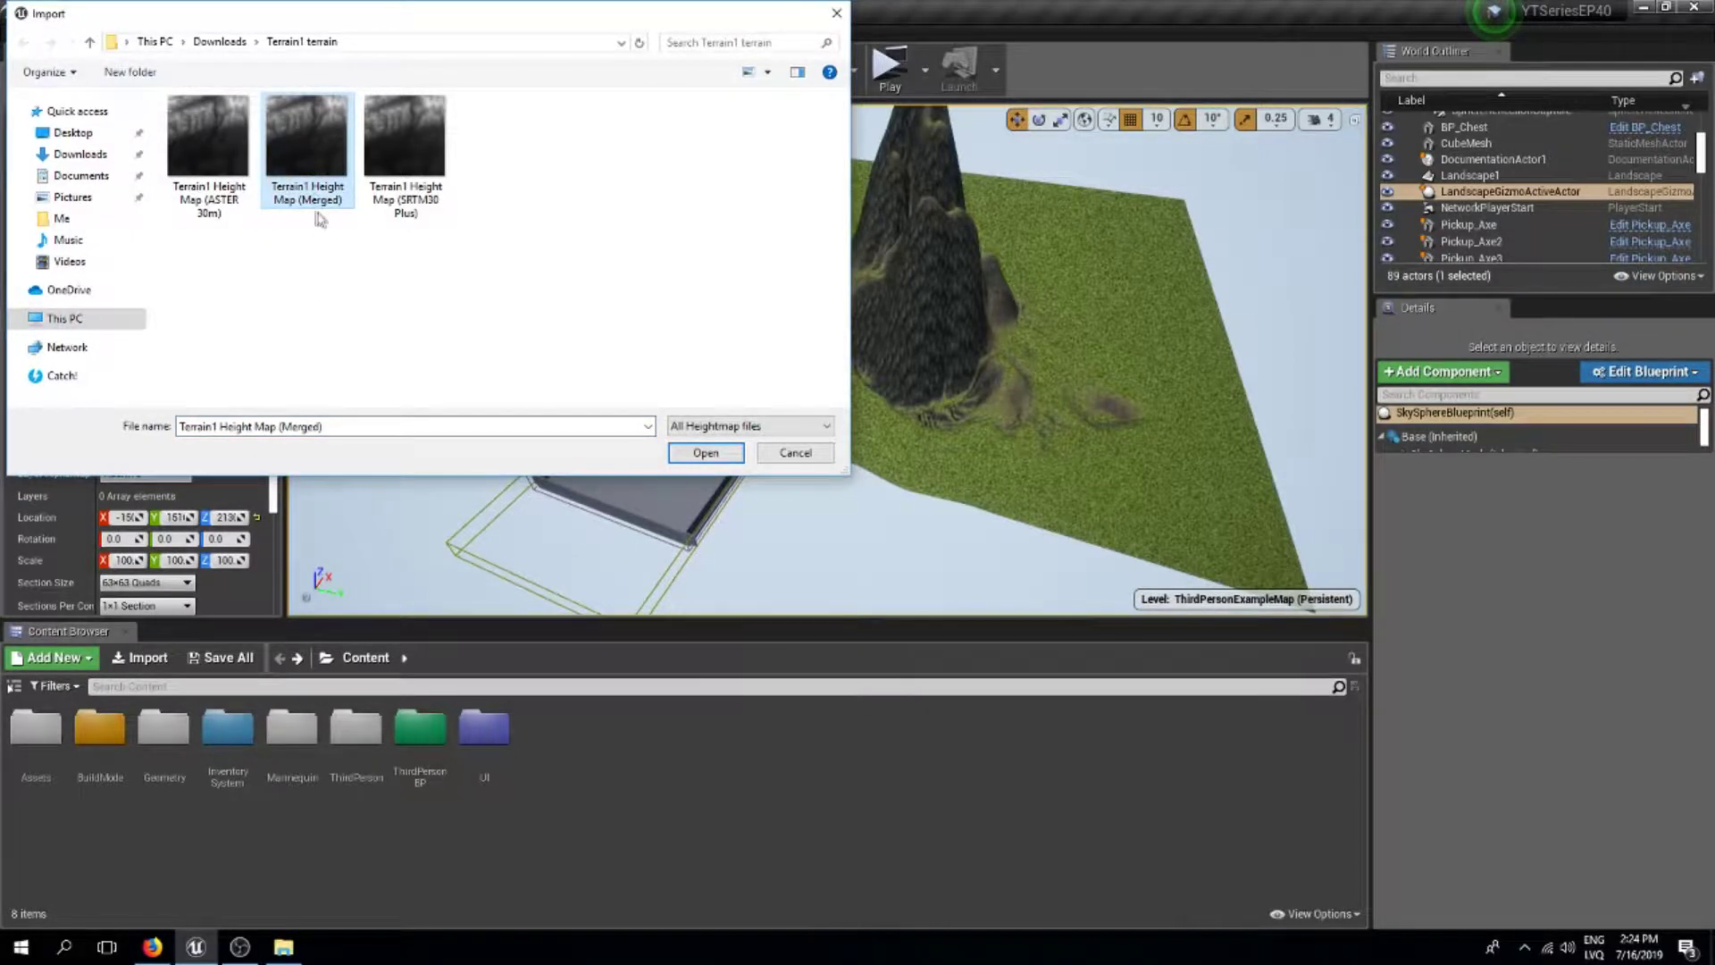
{"action": "left_click", "coordinate": [705, 452]}
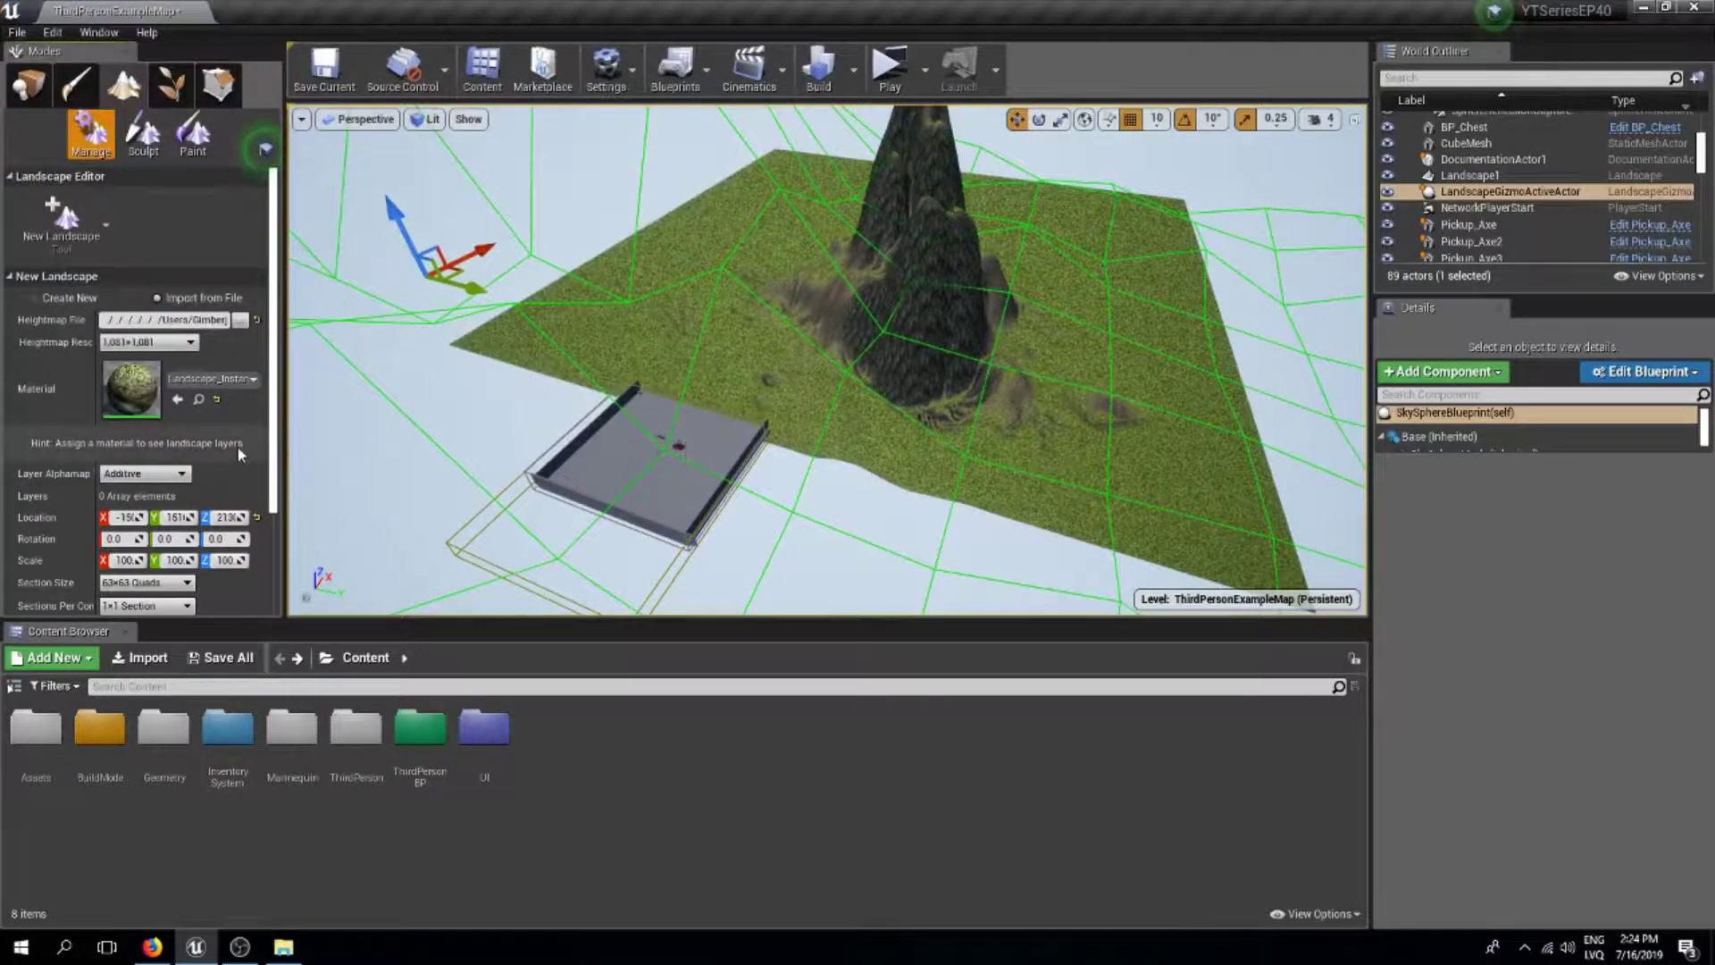
{"action": "scroll", "coordinate": [241, 500], "scroll_direction": "down", "scroll_amount": 2}
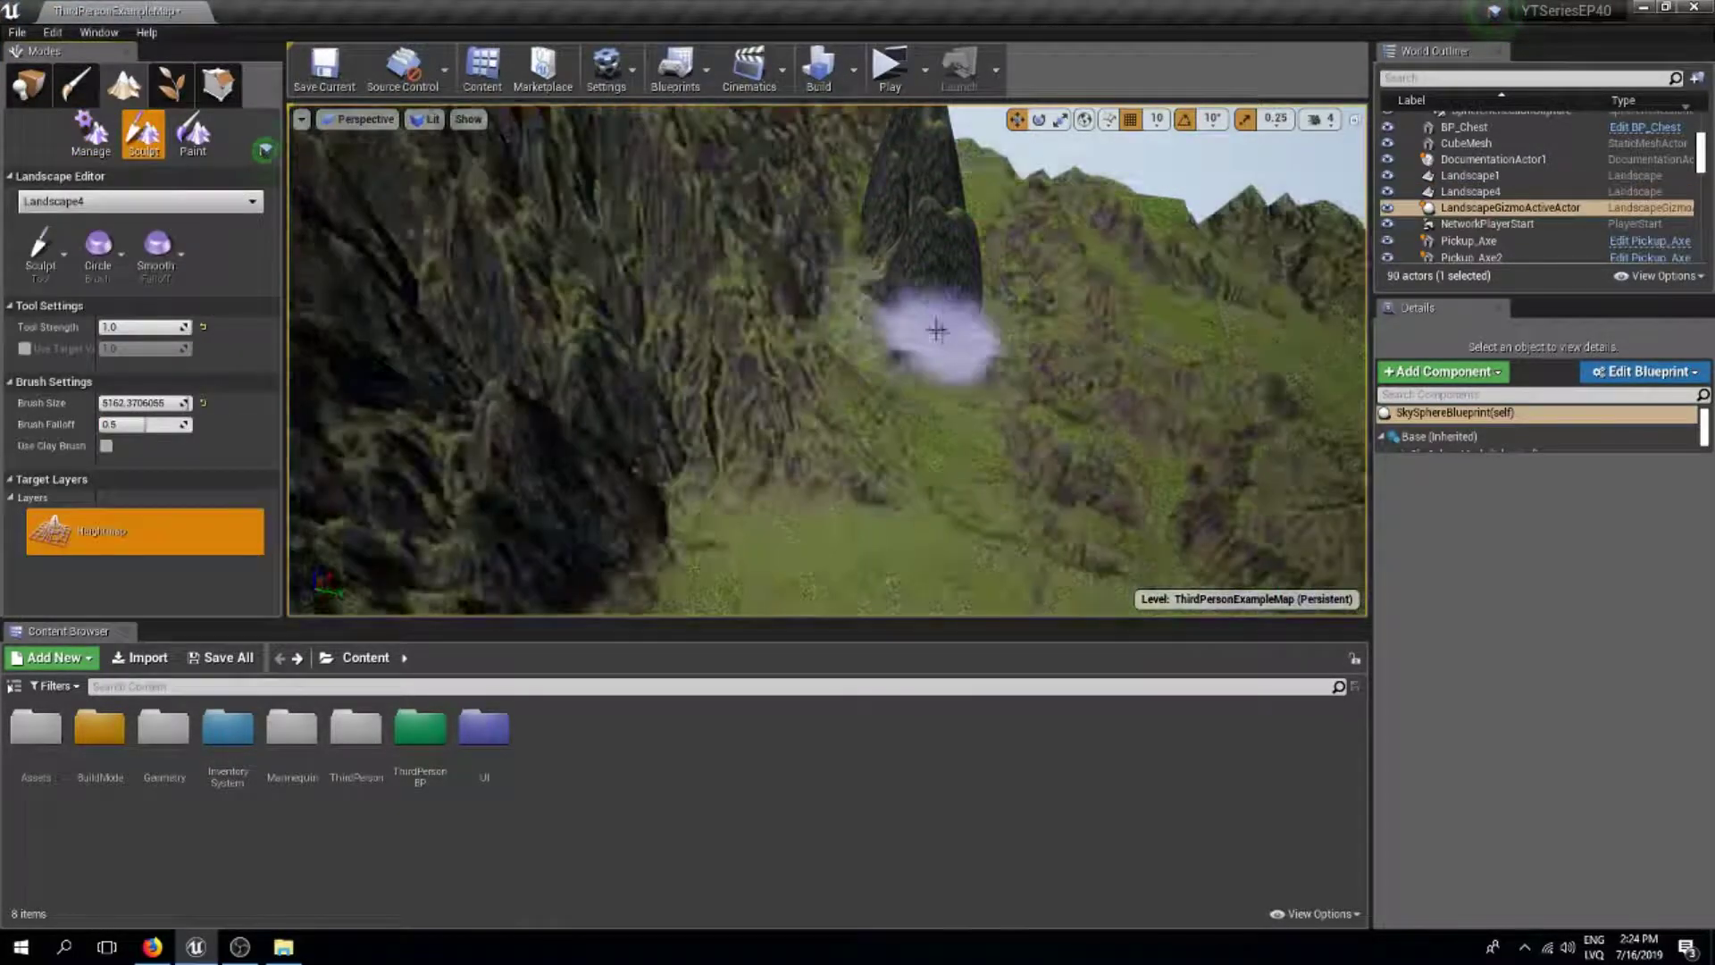
{"action": "mouse_move", "coordinate": [938, 330]}
{"action": "right_mouse_down"}
{"action": "mouse_move", "coordinate": [871, 330]}
{"action": "mouse_move", "coordinate": [804, 241]}
{"action": "mouse_move", "coordinate": [795, 393]}
{"action": "mouse_move", "coordinate": [956, 313]}
{"action": "mouse_move", "coordinate": [849, 322]}
{"action": "mouse_move", "coordinate": [938, 333]}
{"action": "right_mouse_up"}
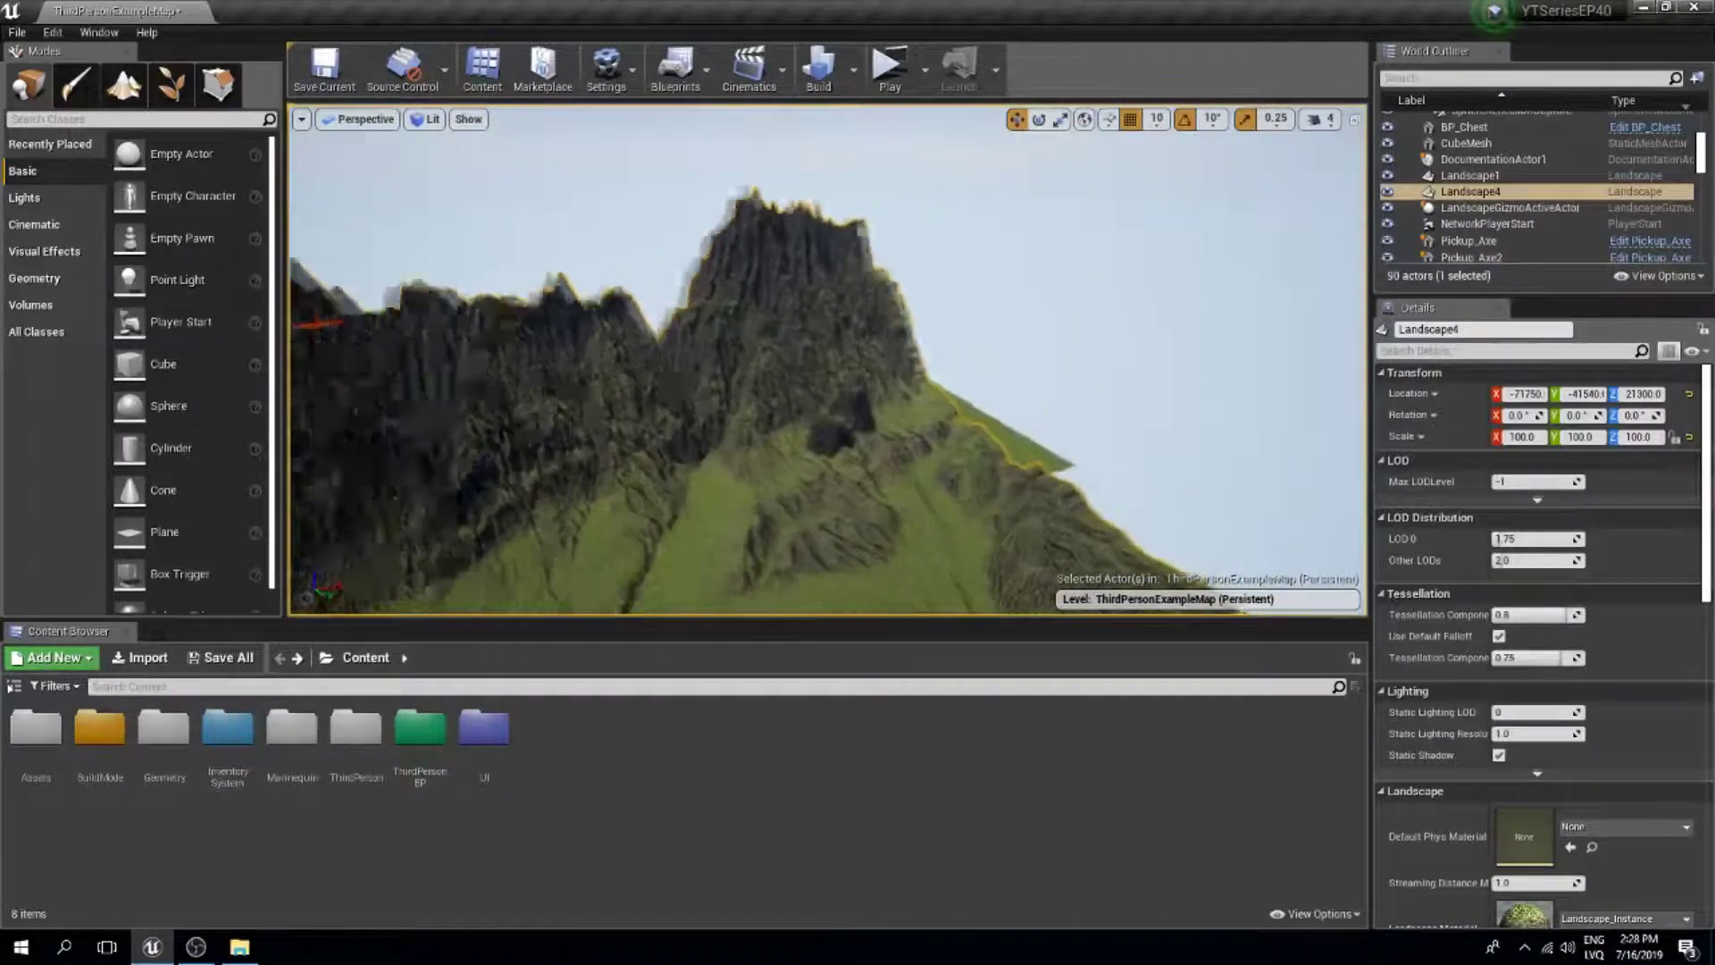
Move the imported landscape along Y next to the old grass landscape and lower its height below it.
{"action": "right_click_drag", "start_coordinate": [827, 359], "coordinate": [938, 333]}
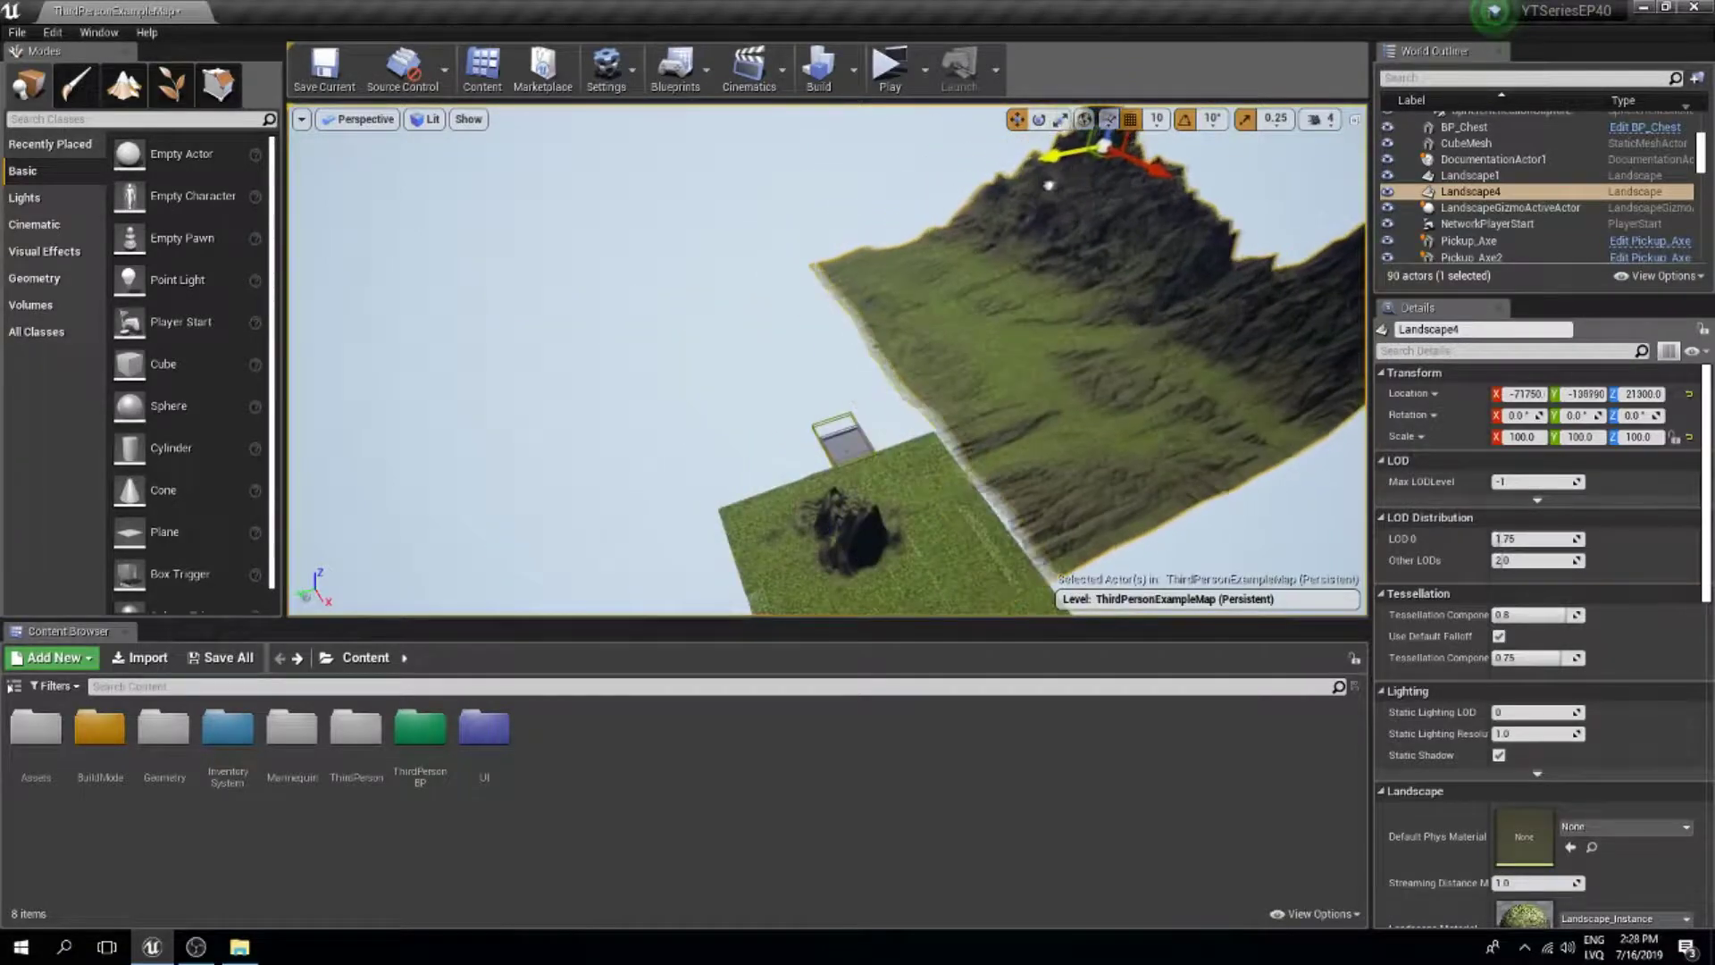
{"action": "right_click_drag", "start_coordinate": [938, 334], "coordinate": [938, 333]}
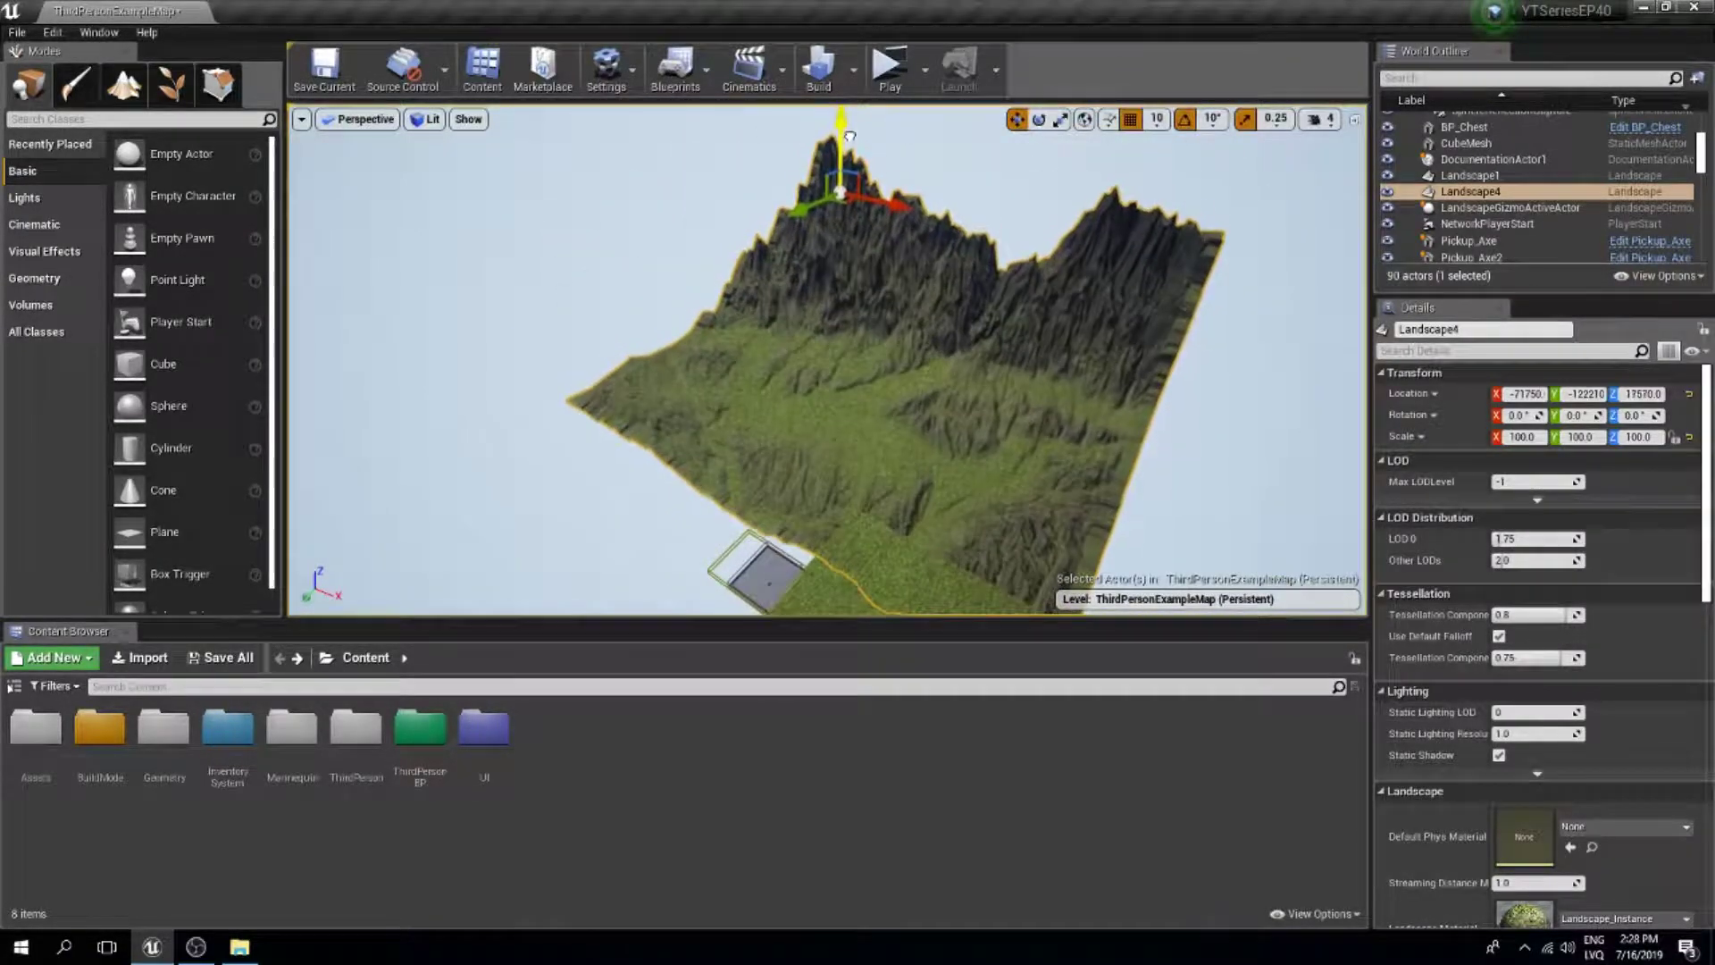
{"action": "right_click_drag", "start_coordinate": [939, 334], "coordinate": [938, 268]}
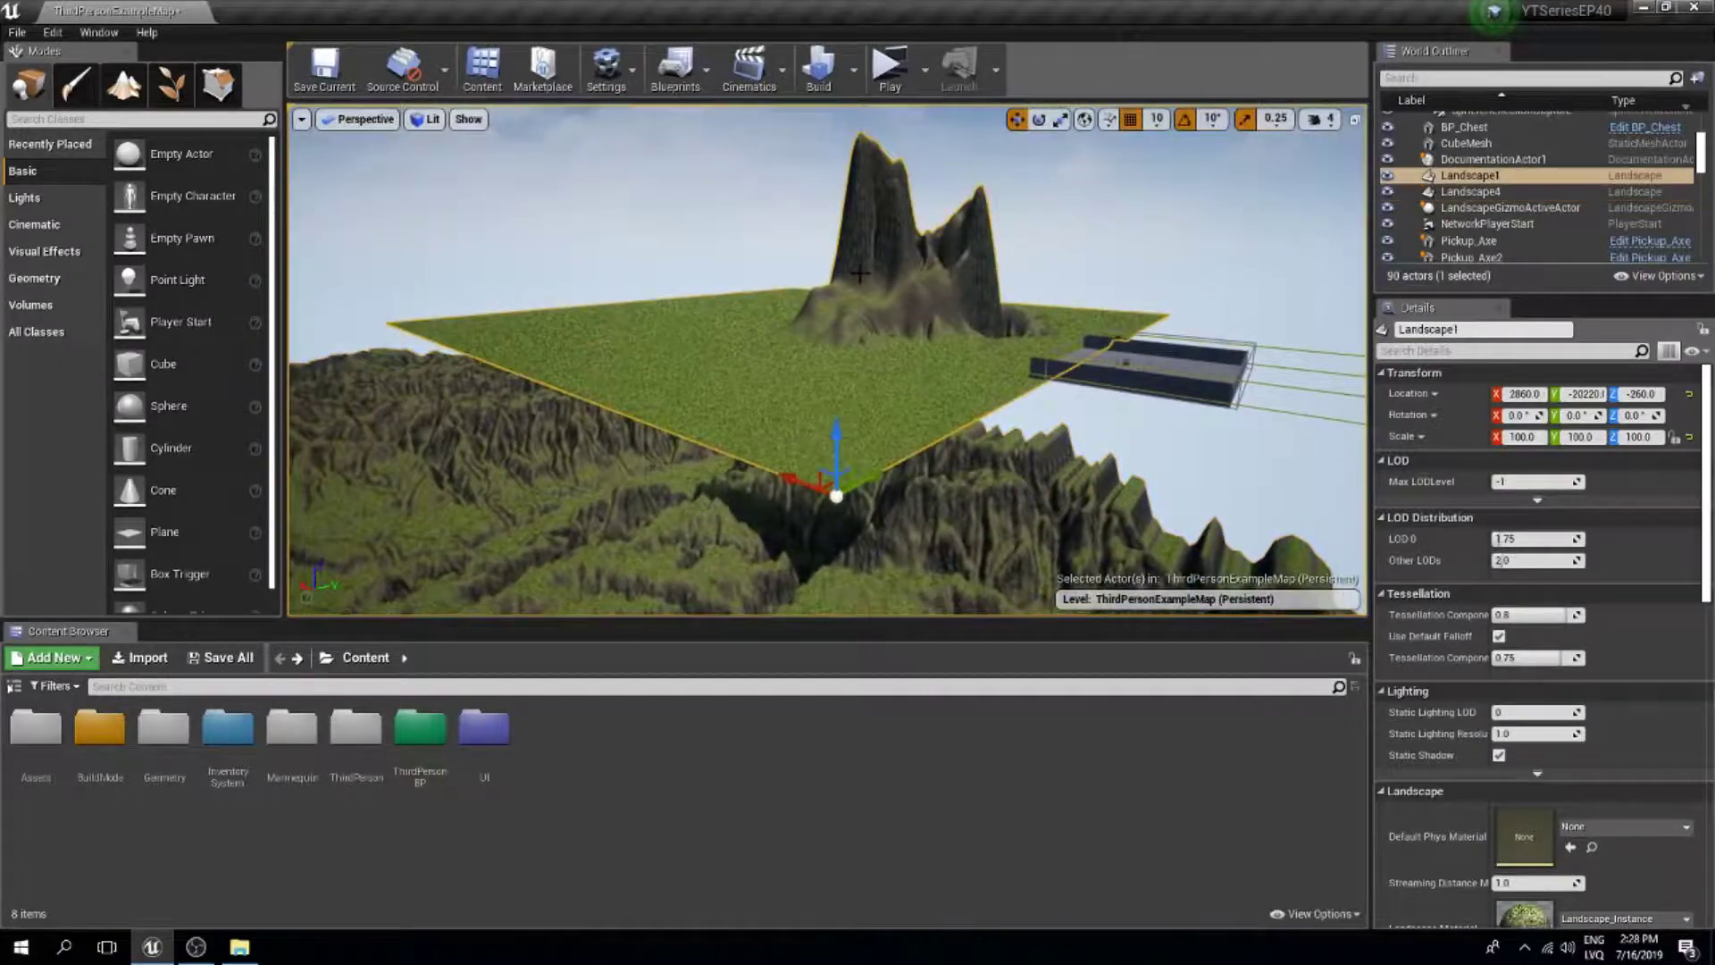
Delete the old grass landscape, Landscape1, and look over the imported mountain terrain.
{"action": "key", "text": "Delete"}
{"action": "right_click_drag", "start_coordinate": [857, 272], "coordinate": [858, 224]}
{"action": "right_click_drag", "start_coordinate": [858, 357], "coordinate": [571, 456]}
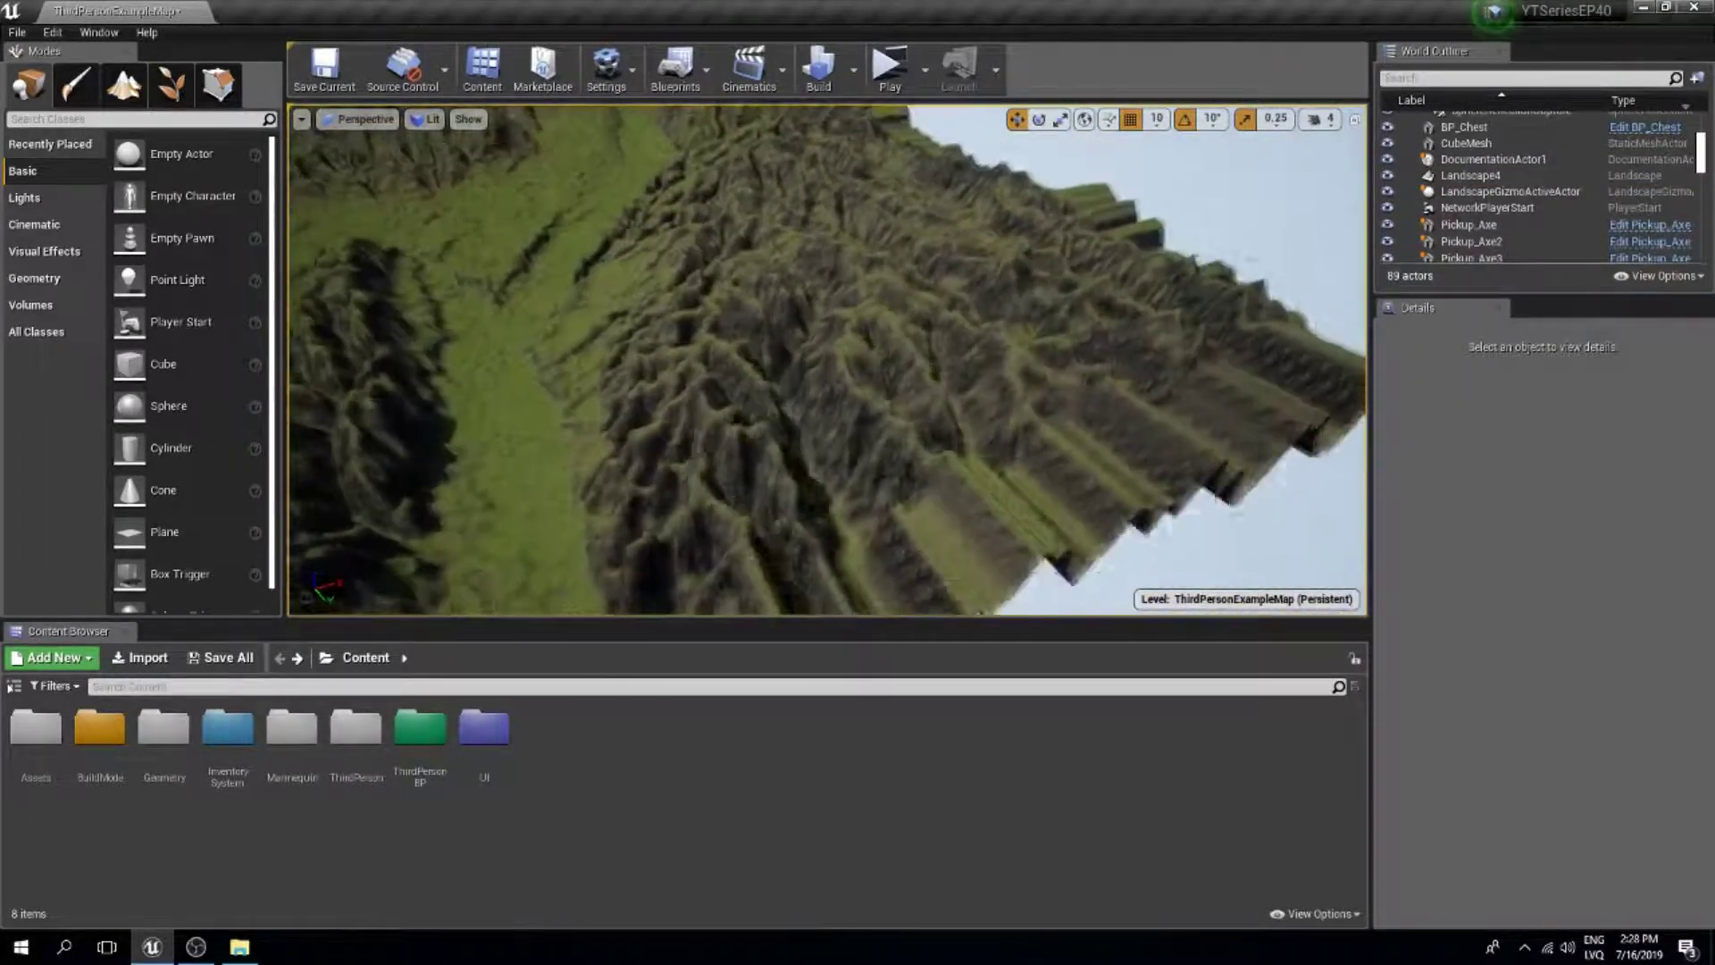
{"action": "right_click_drag", "start_coordinate": [873, 311], "coordinate": [880, 350]}
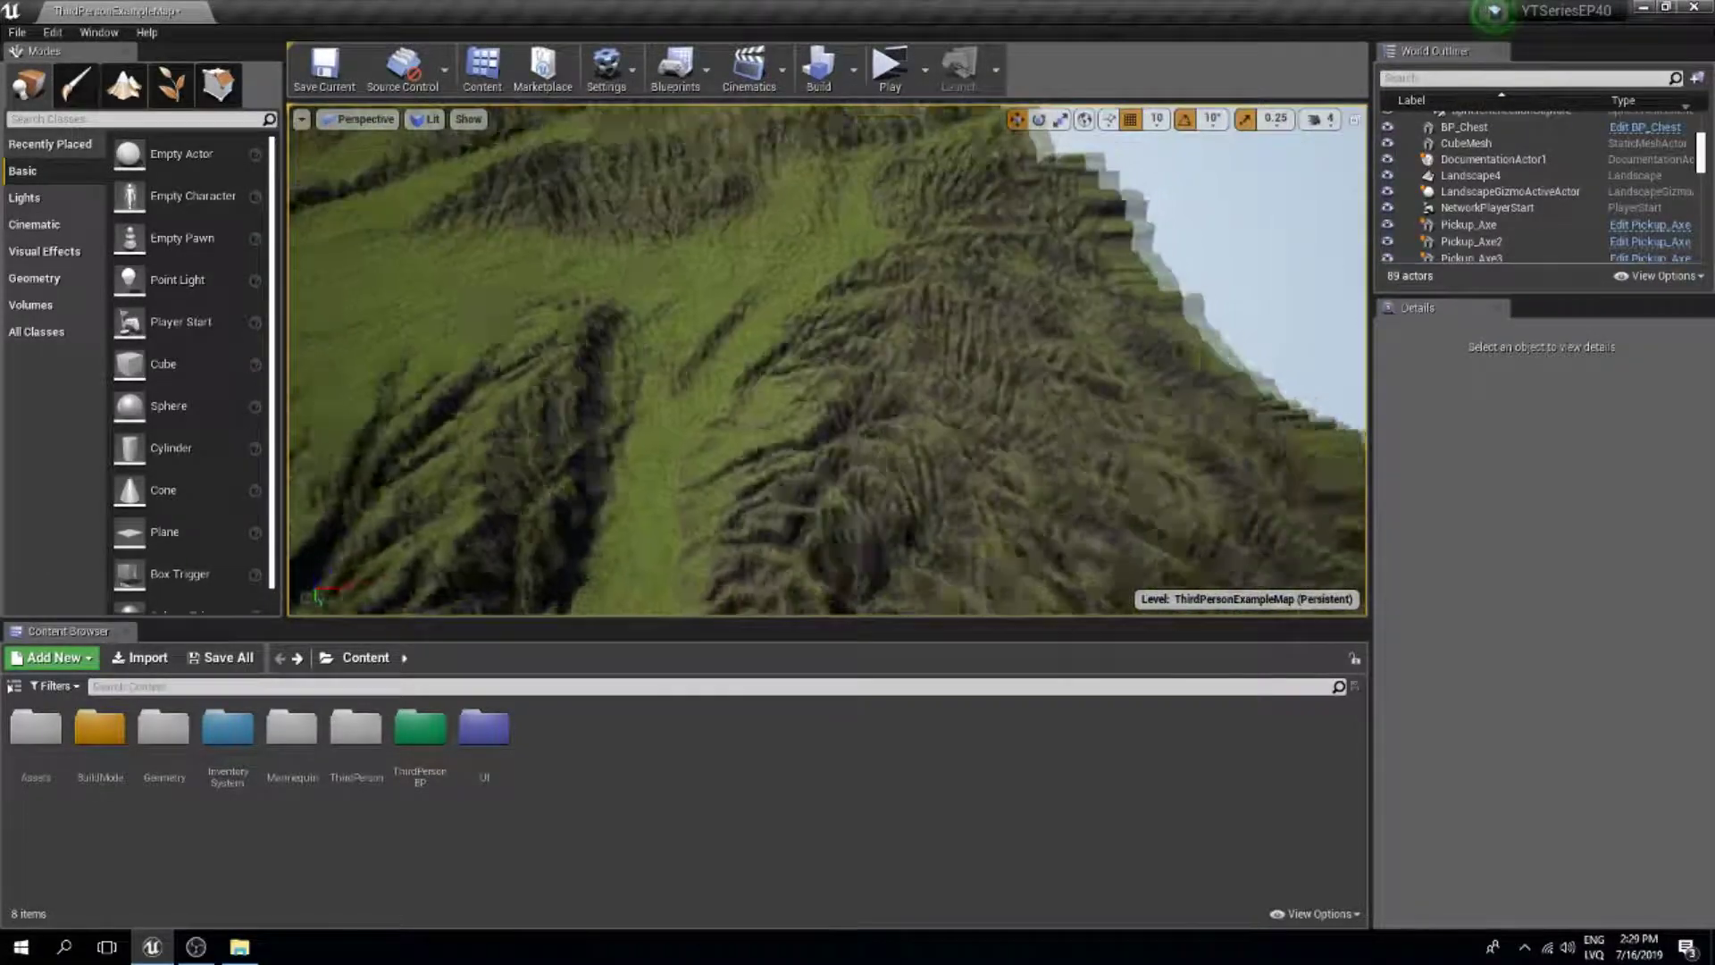
Switch to landscape sculpting with the Flatten tool and flatten a round plateau on the rugged ridge near the landscape's edge.
{"action": "left_click", "coordinate": [124, 85]}
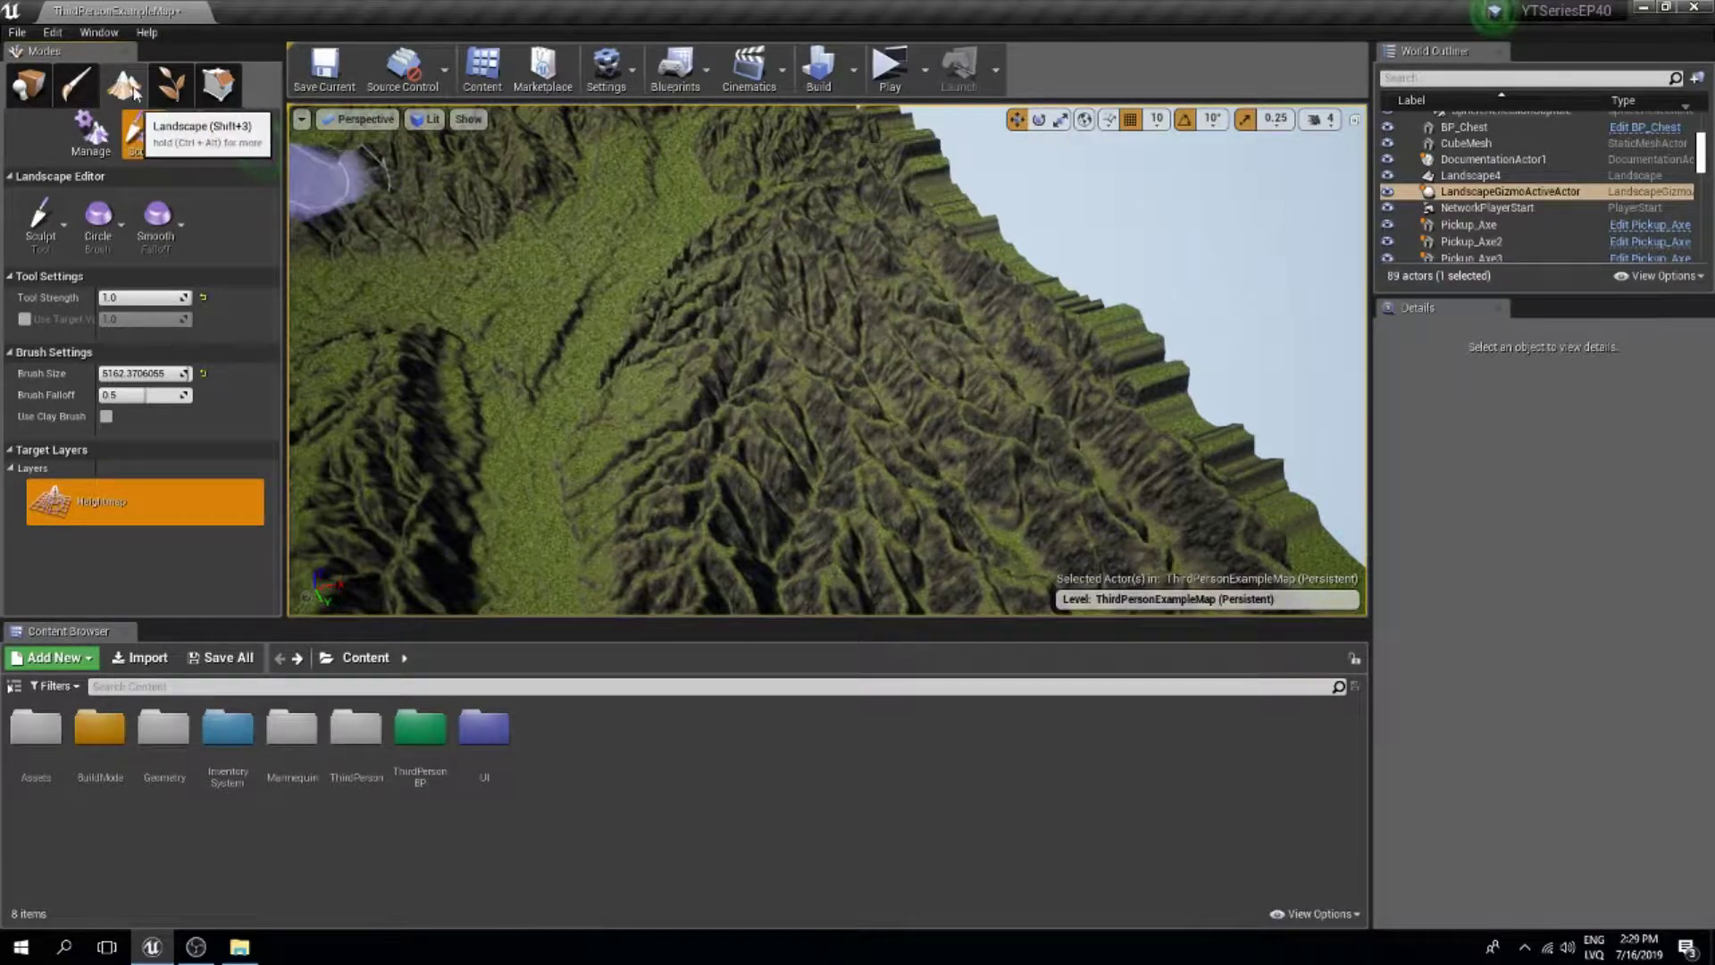
{"action": "left_click", "coordinate": [70, 231]}
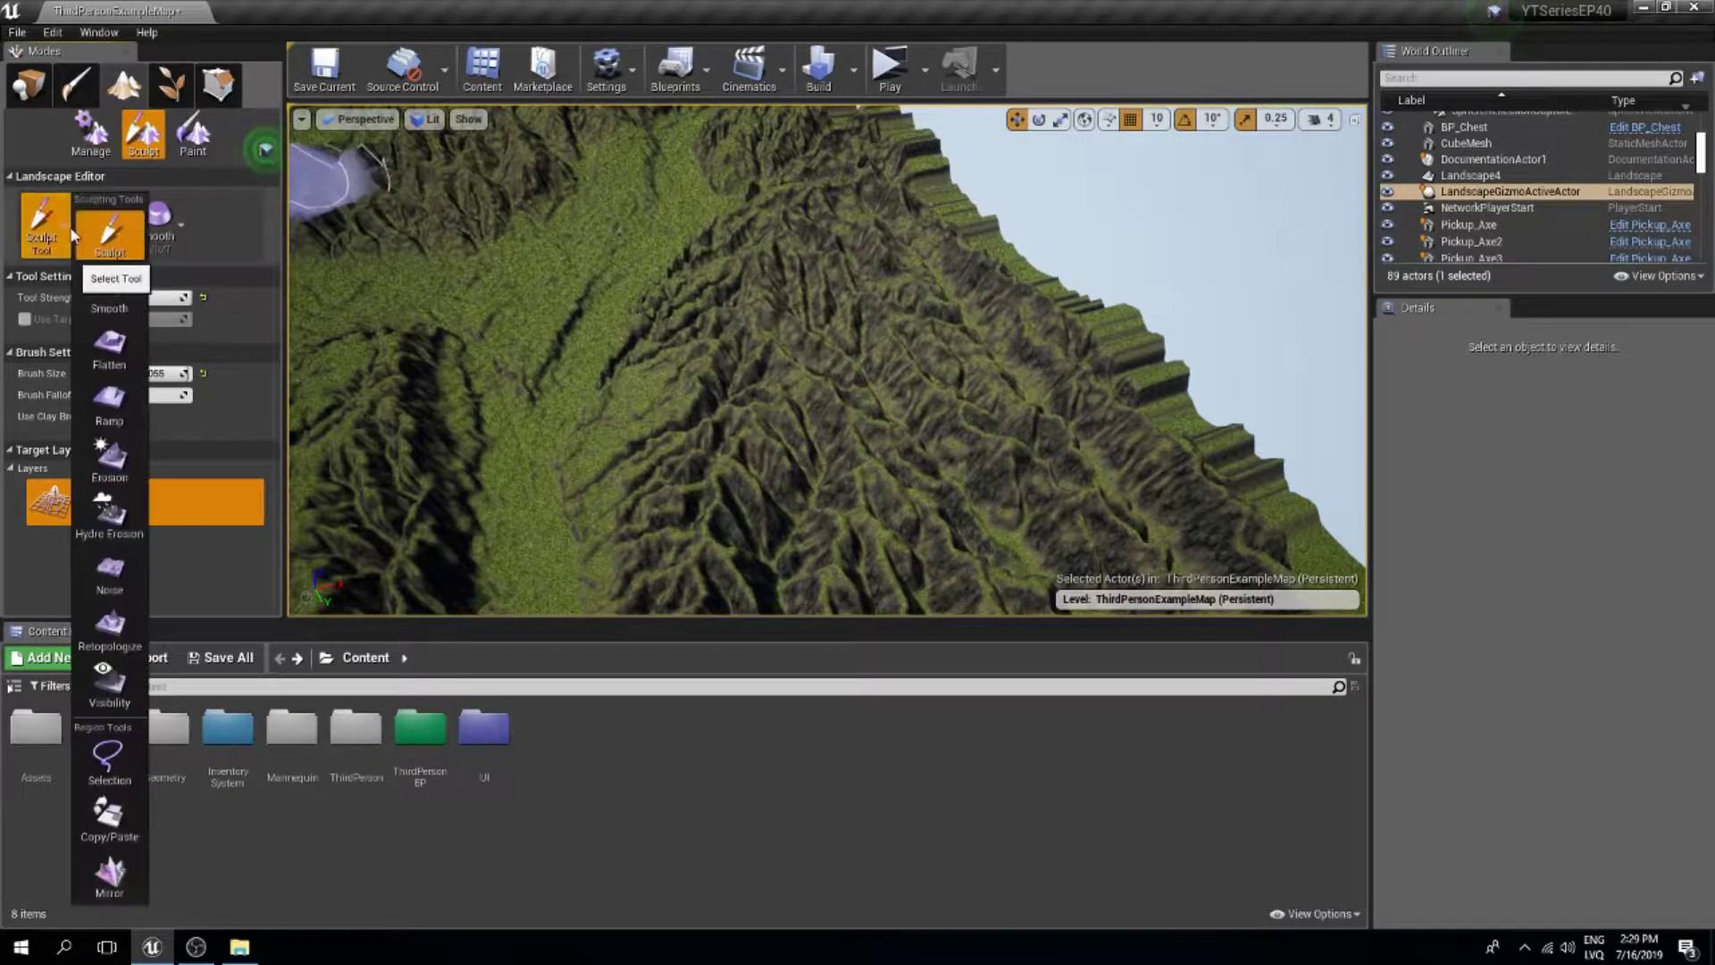
{"action": "left_click", "coordinate": [109, 349]}
{"action": "mouse_move", "coordinate": [804, 357]}
{"action": "right_mouse_down"}
{"action": "mouse_move", "coordinate": [759, 366]}
{"action": "mouse_move", "coordinate": [732, 304]}
{"action": "mouse_move", "coordinate": [842, 386]}
{"action": "right_mouse_up"}
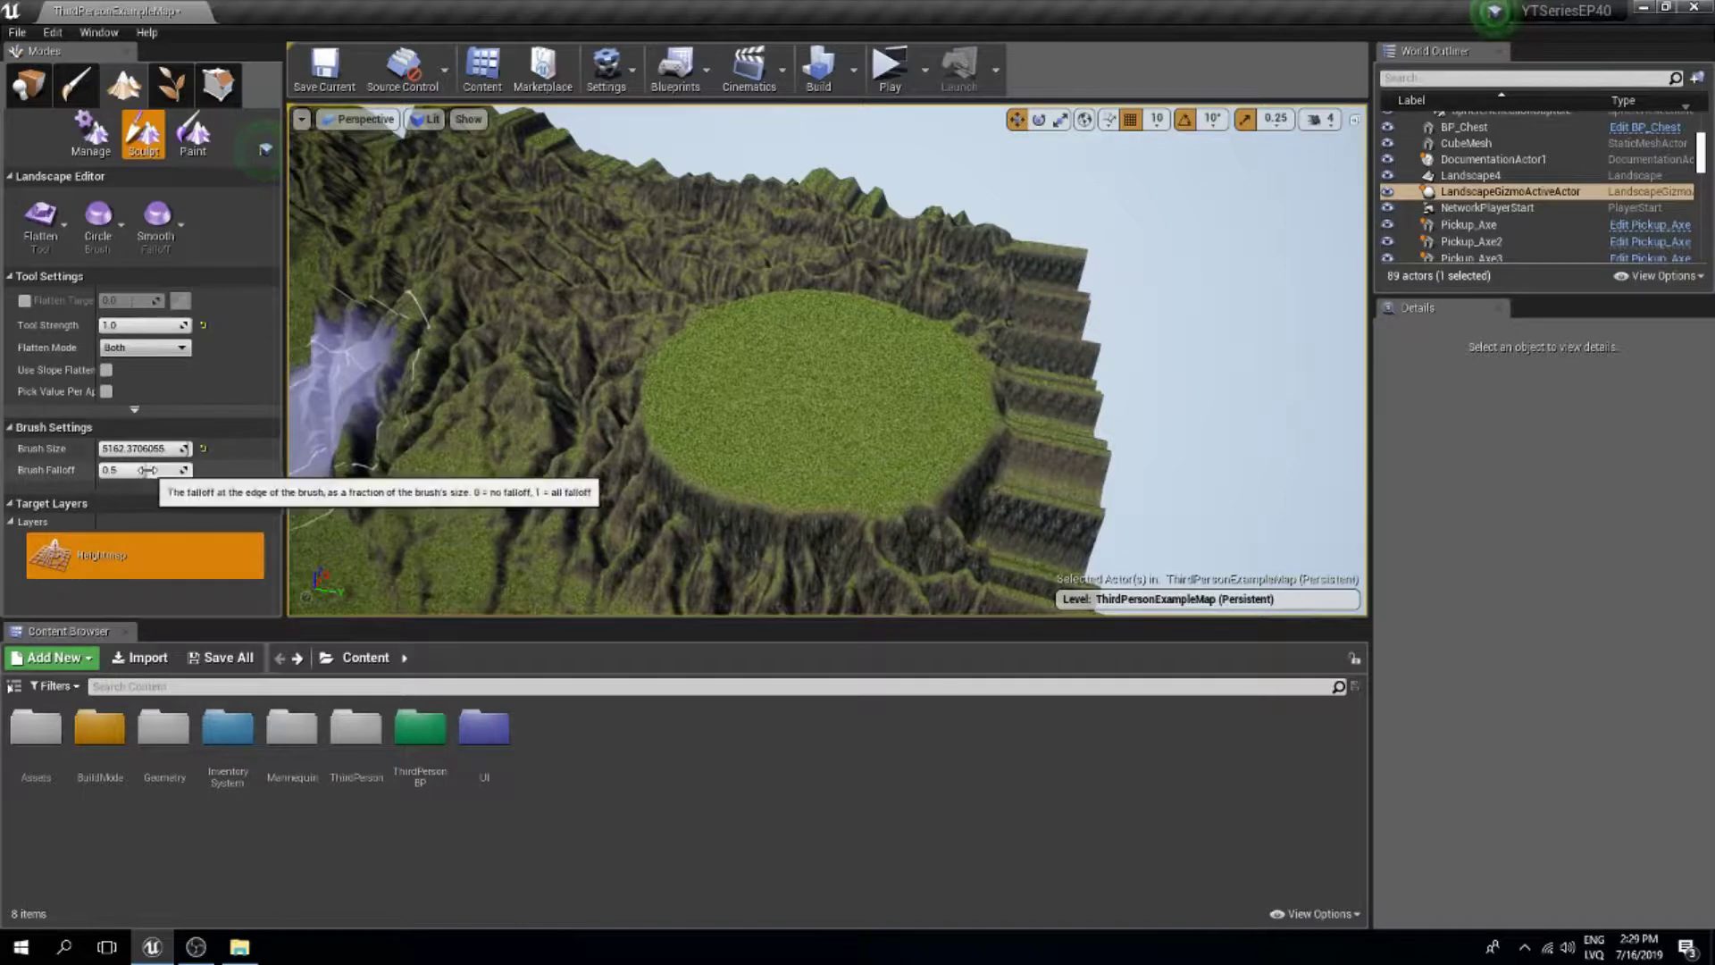
Set the brush falloff to 1.0 and extend the flattened plateau across the ridge to the landscape's outer edge.
{"action": "mouse_move", "coordinate": [145, 470]}
{"action": "left_mouse_down"}
{"action": "mouse_move", "coordinate": [117, 472]}
{"action": "mouse_move", "coordinate": [192, 471]}
{"action": "left_mouse_up"}
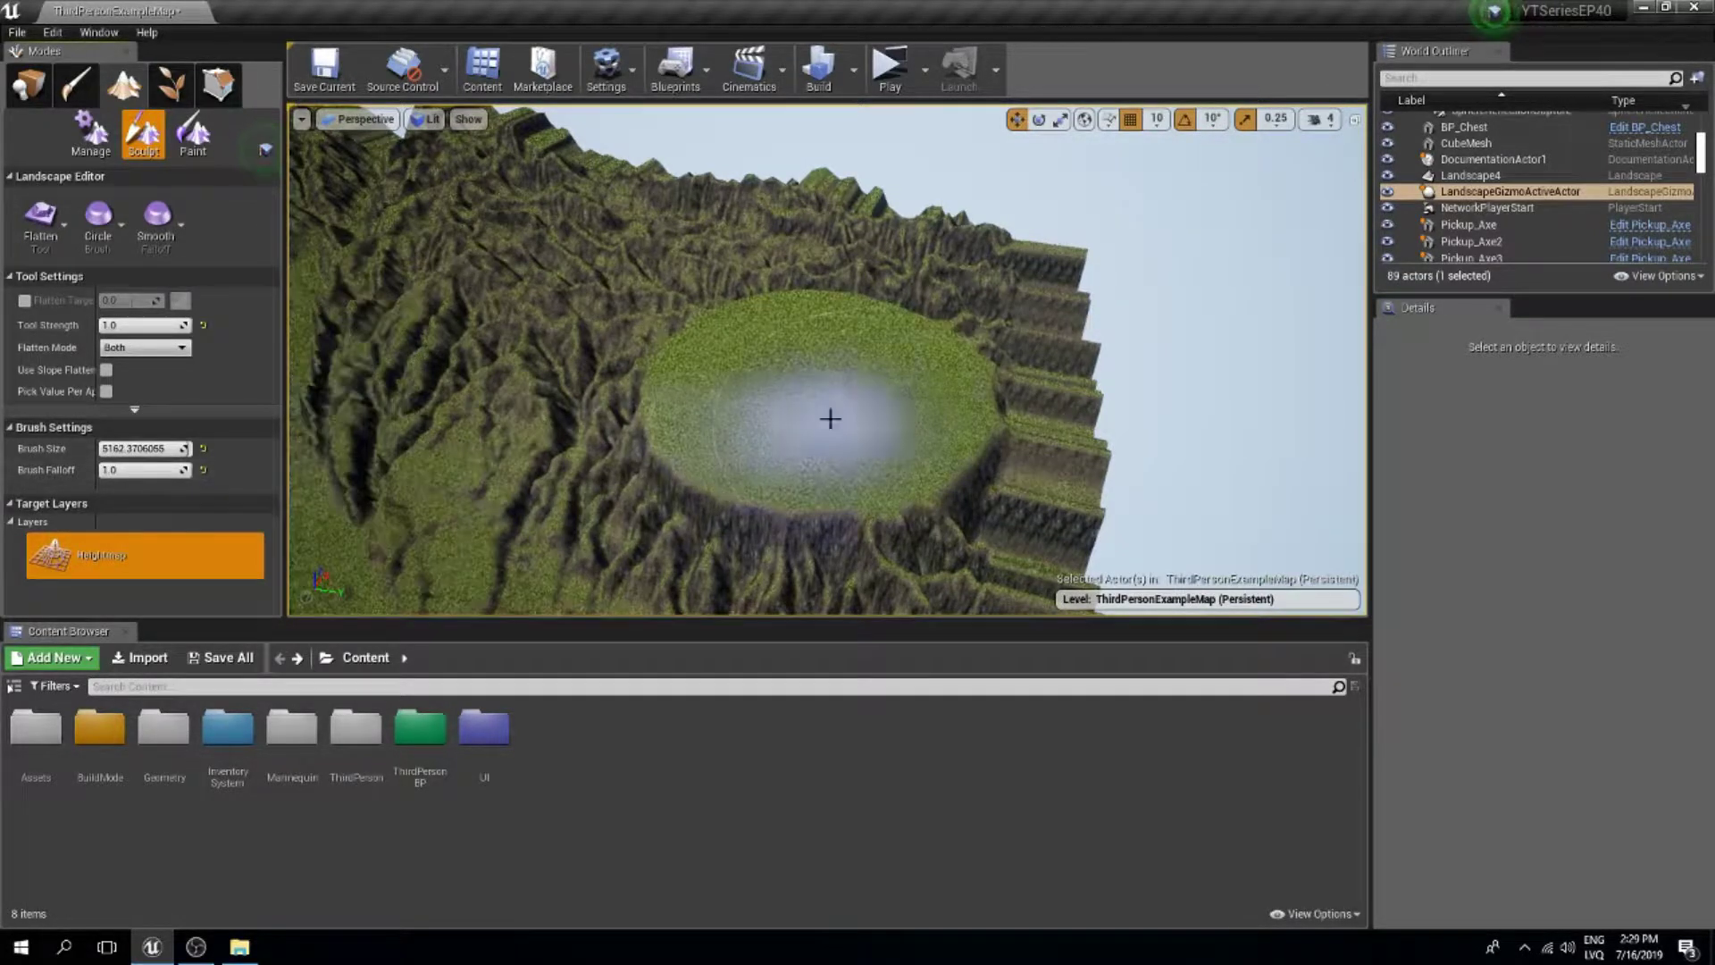
{"action": "mouse_move", "coordinate": [828, 414]}
{"action": "left_mouse_down"}
{"action": "mouse_move", "coordinate": [872, 421]}
{"action": "mouse_move", "coordinate": [578, 348]}
{"action": "mouse_move", "coordinate": [505, 303]}
{"action": "mouse_move", "coordinate": [483, 226]}
{"action": "mouse_move", "coordinate": [654, 261]}
{"action": "left_mouse_up"}
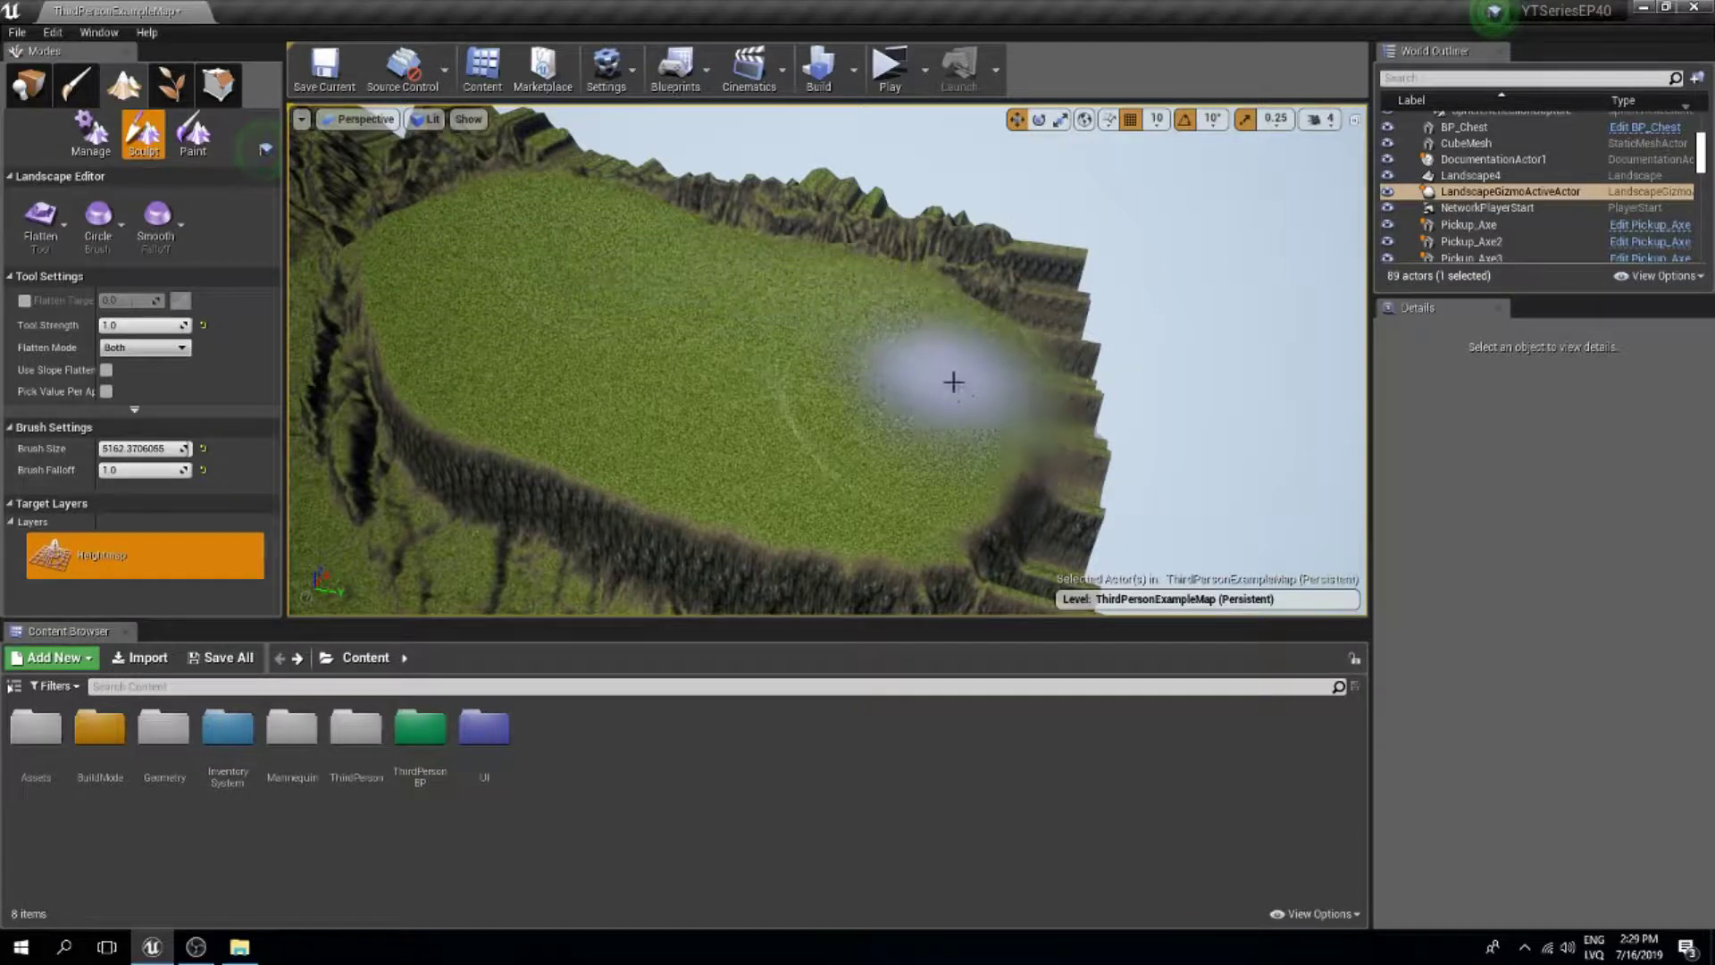
{"action": "mouse_move", "coordinate": [953, 382]}
{"action": "left_mouse_down"}
{"action": "mouse_move", "coordinate": [1033, 433]}
{"action": "mouse_move", "coordinate": [1080, 292]}
{"action": "mouse_move", "coordinate": [1014, 199]}
{"action": "left_mouse_up"}
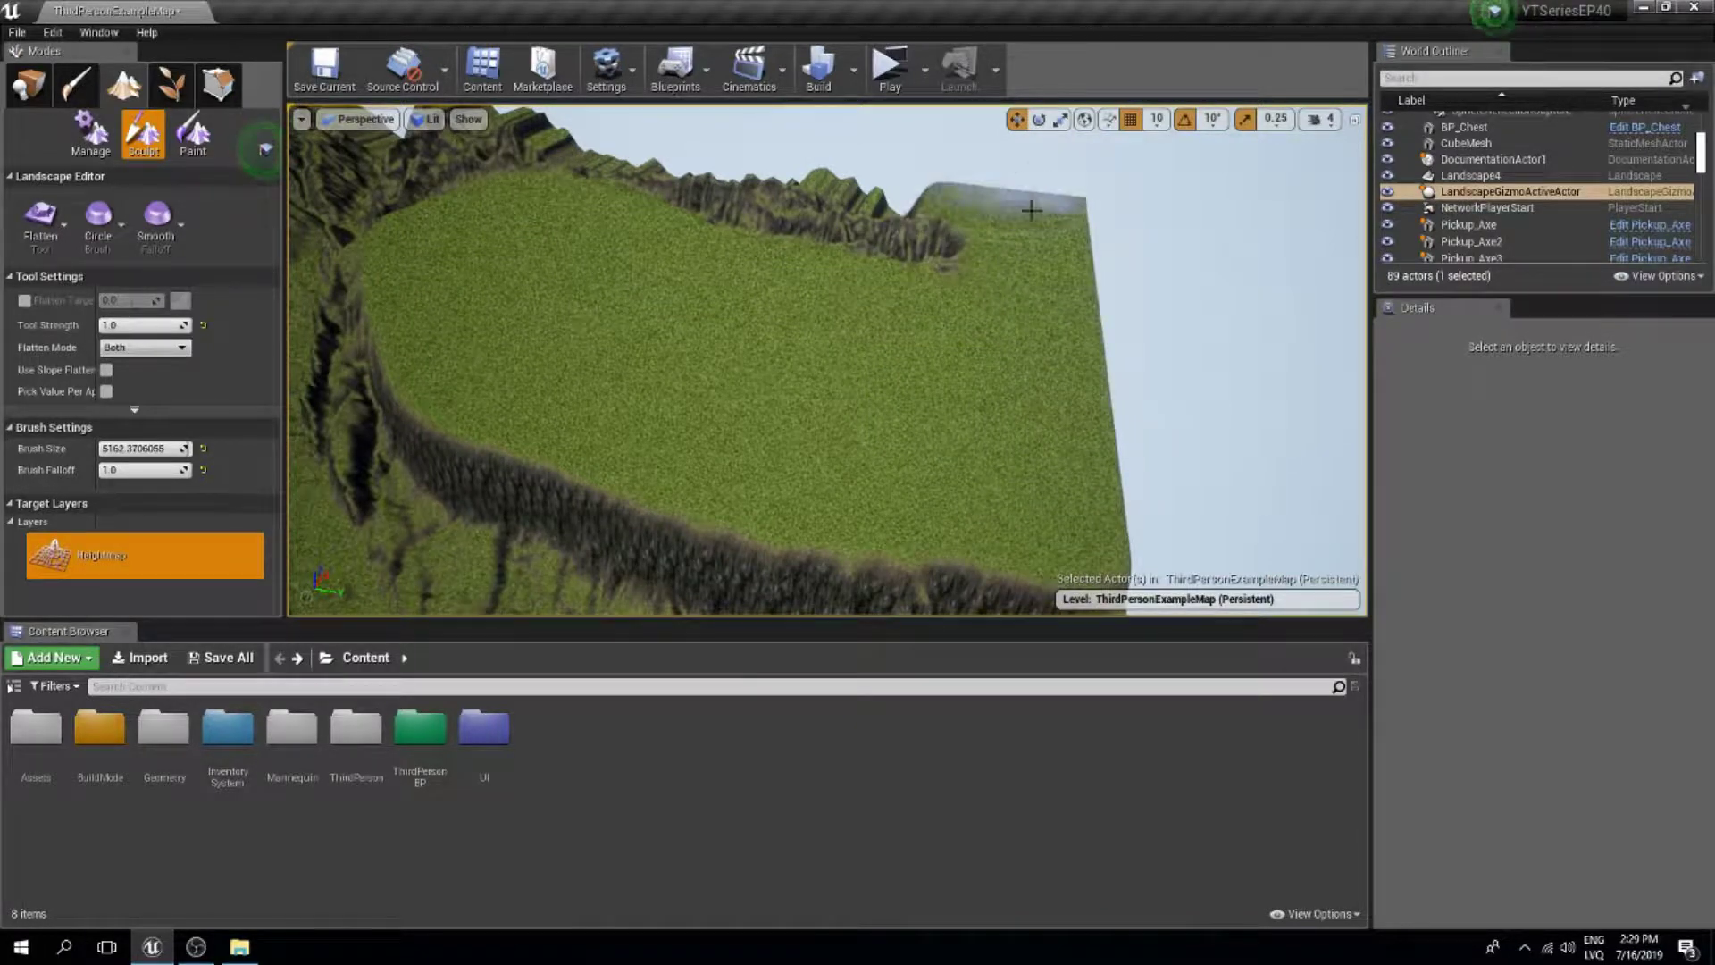
Flatten further broad areas of the hills with the large brush, leaving strips of rugged ridge between them.
{"action": "right_click_drag", "start_coordinate": [623, 176], "coordinate": [989, 304]}
{"action": "mouse_move", "coordinate": [517, 304]}
{"action": "right_mouse_down"}
{"action": "mouse_move", "coordinate": [938, 268]}
{"action": "mouse_move", "coordinate": [891, 394]}
{"action": "right_mouse_up"}
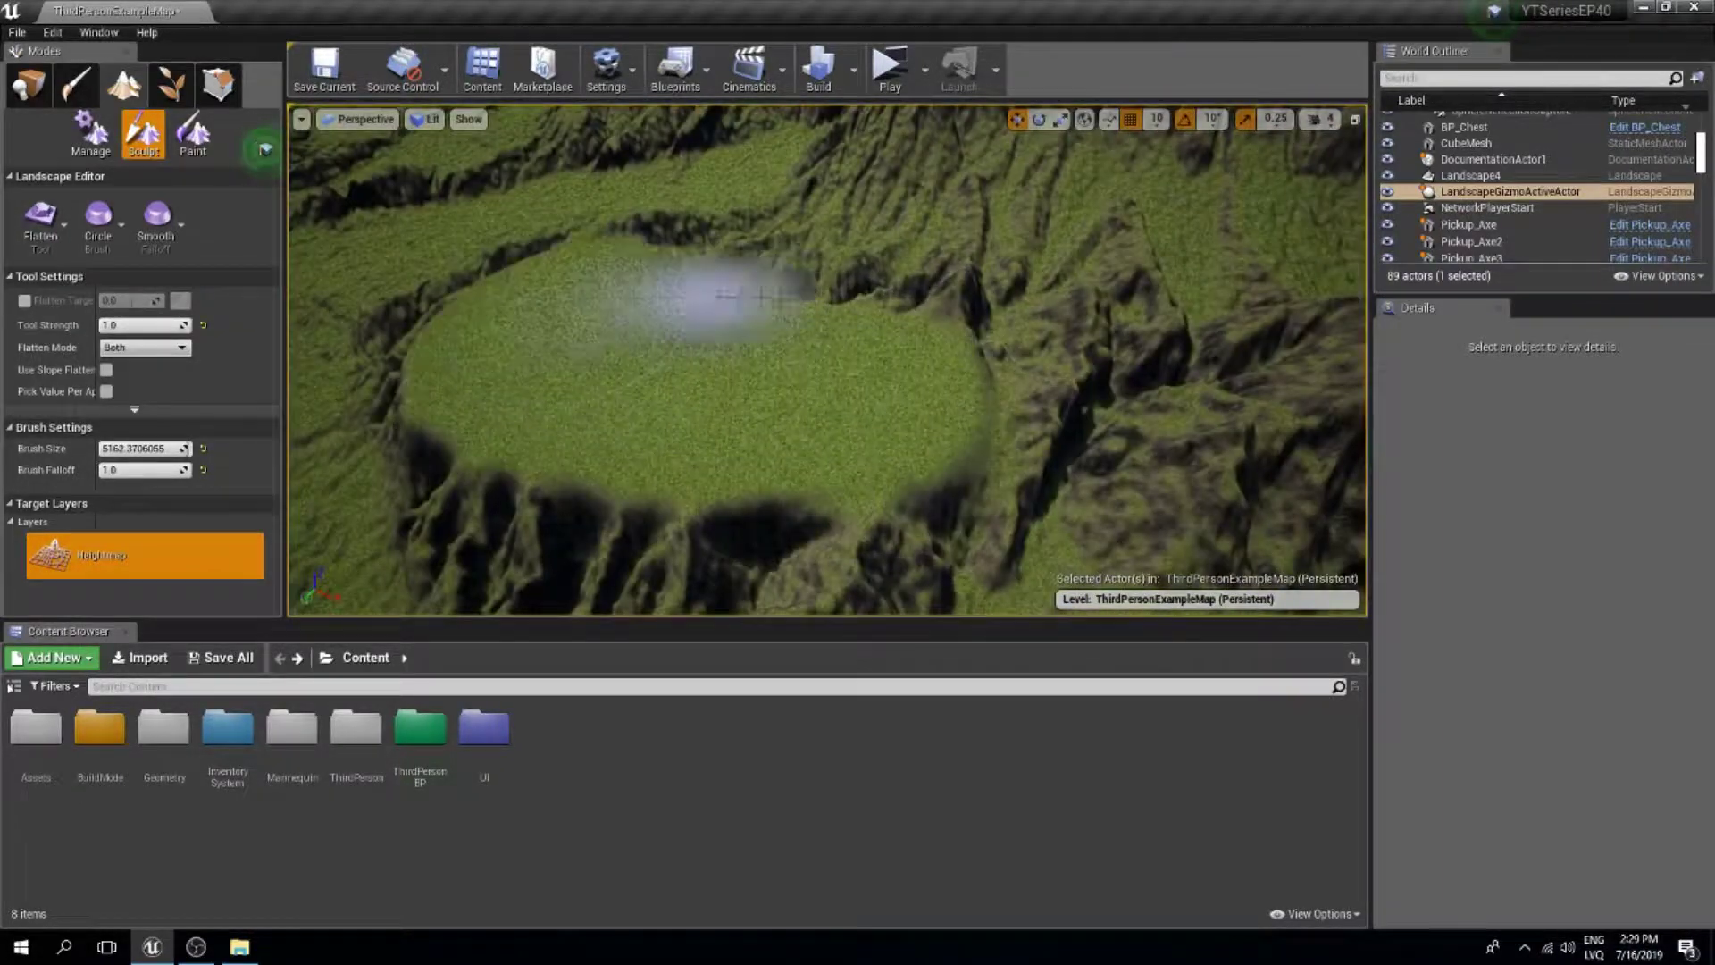
{"action": "right_click_drag", "start_coordinate": [1161, 383], "coordinate": [1040, 382]}
{"action": "left_click_drag", "start_coordinate": [1041, 382], "coordinate": [1072, 299]}
{"action": "mouse_move", "coordinate": [1072, 299]}
{"action": "right_mouse_down"}
{"action": "mouse_move", "coordinate": [1161, 357]}
{"action": "mouse_move", "coordinate": [950, 362]}
{"action": "right_mouse_up"}
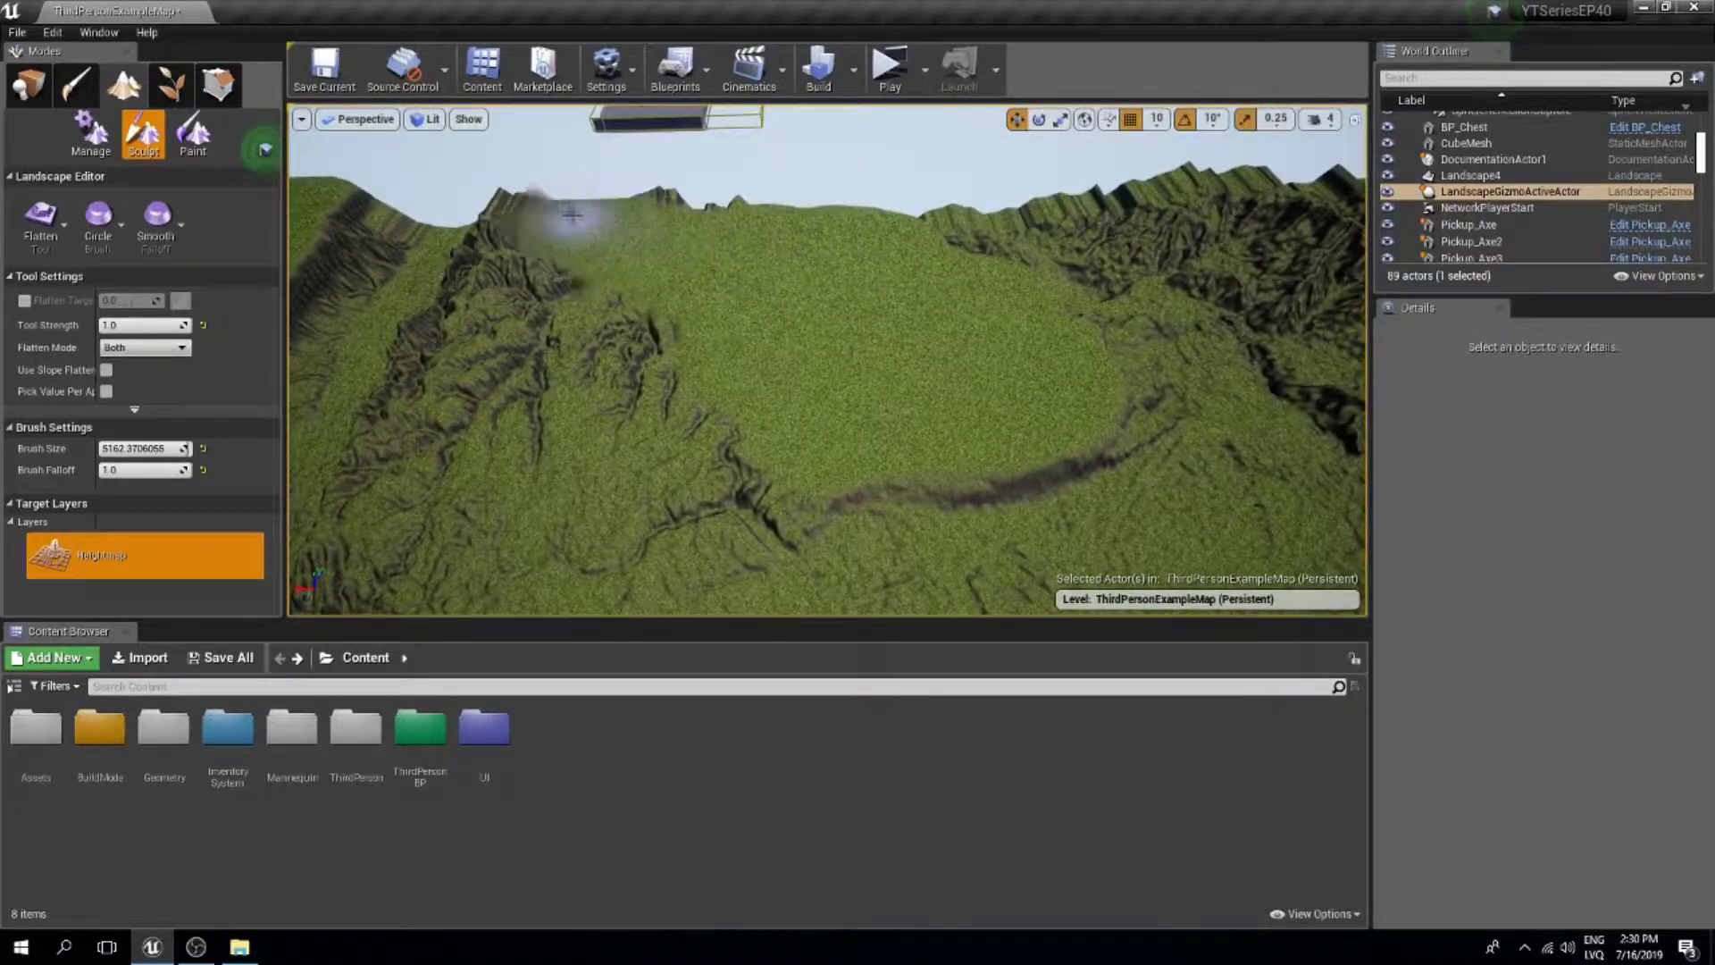
{"action": "left_click_drag", "start_coordinate": [572, 215], "coordinate": [760, 455]}
{"action": "right_click_drag", "start_coordinate": [1015, 357], "coordinate": [977, 411]}
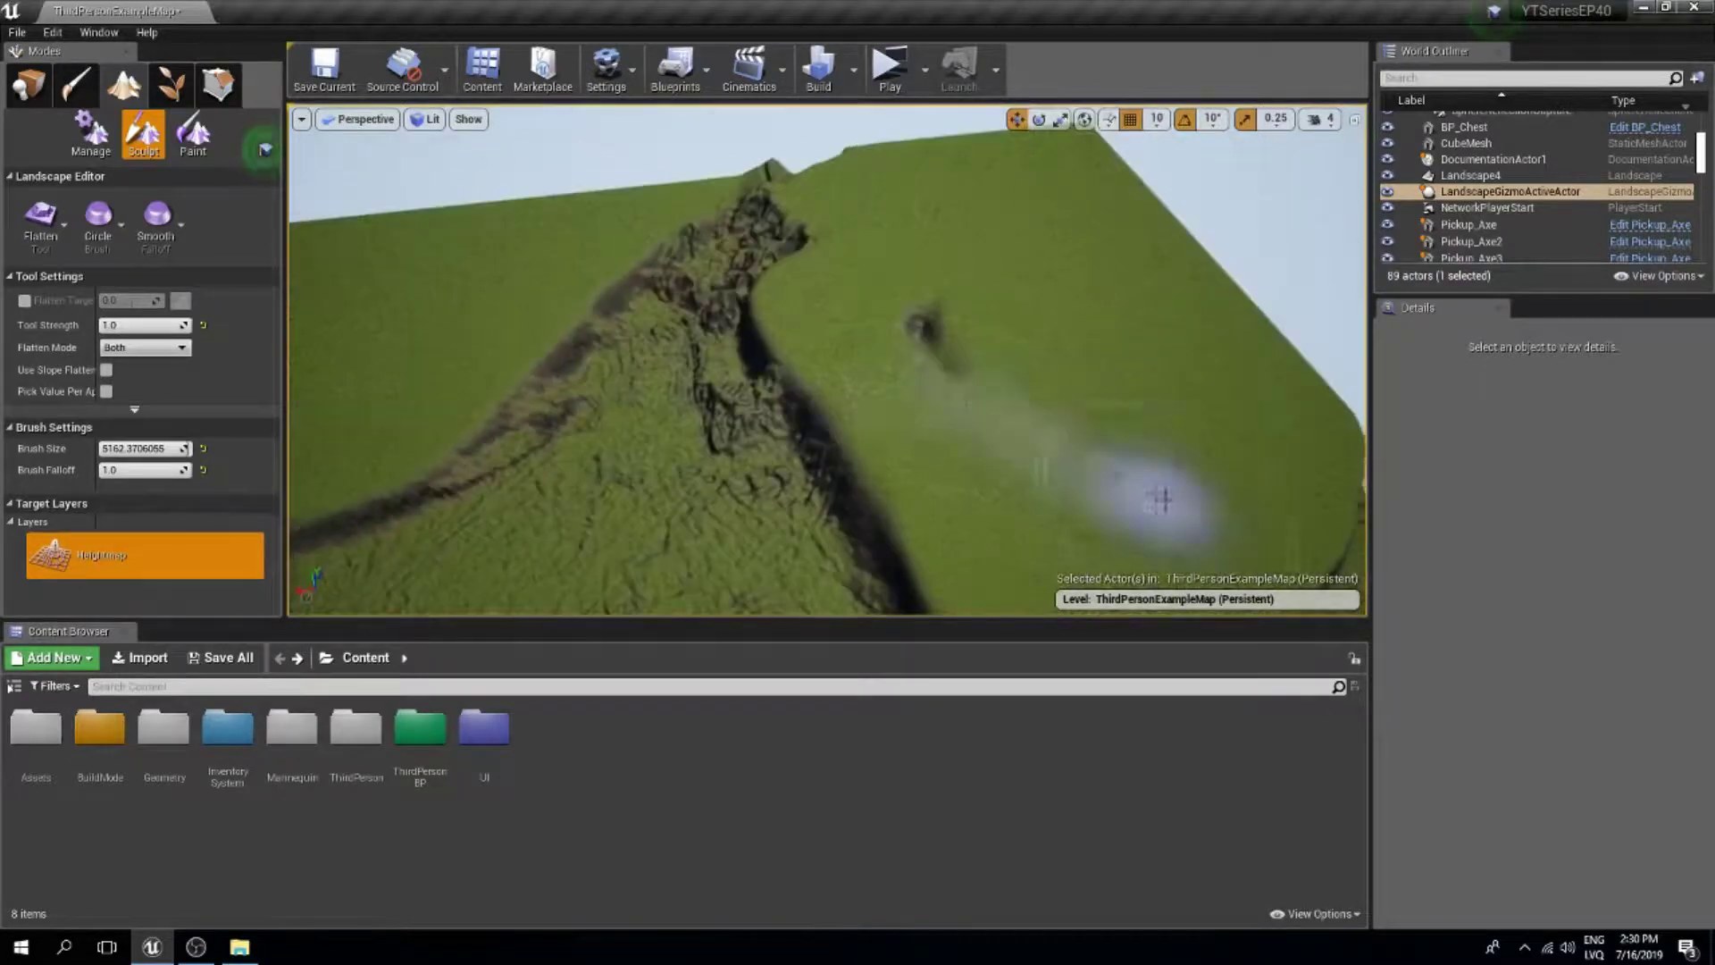
Undo the last flatten stroke and reduce the Flatten tool's brush size to about 1868.
{"action": "mouse_move", "coordinate": [701, 214]}
{"action": "right_mouse_down"}
{"action": "mouse_move", "coordinate": [978, 278]}
{"action": "mouse_move", "coordinate": [626, 330]}
{"action": "right_mouse_up"}
{"action": "key", "text": "ctrl+z"}
{"action": "left_click_drag", "start_coordinate": [178, 448], "coordinate": [149, 449]}
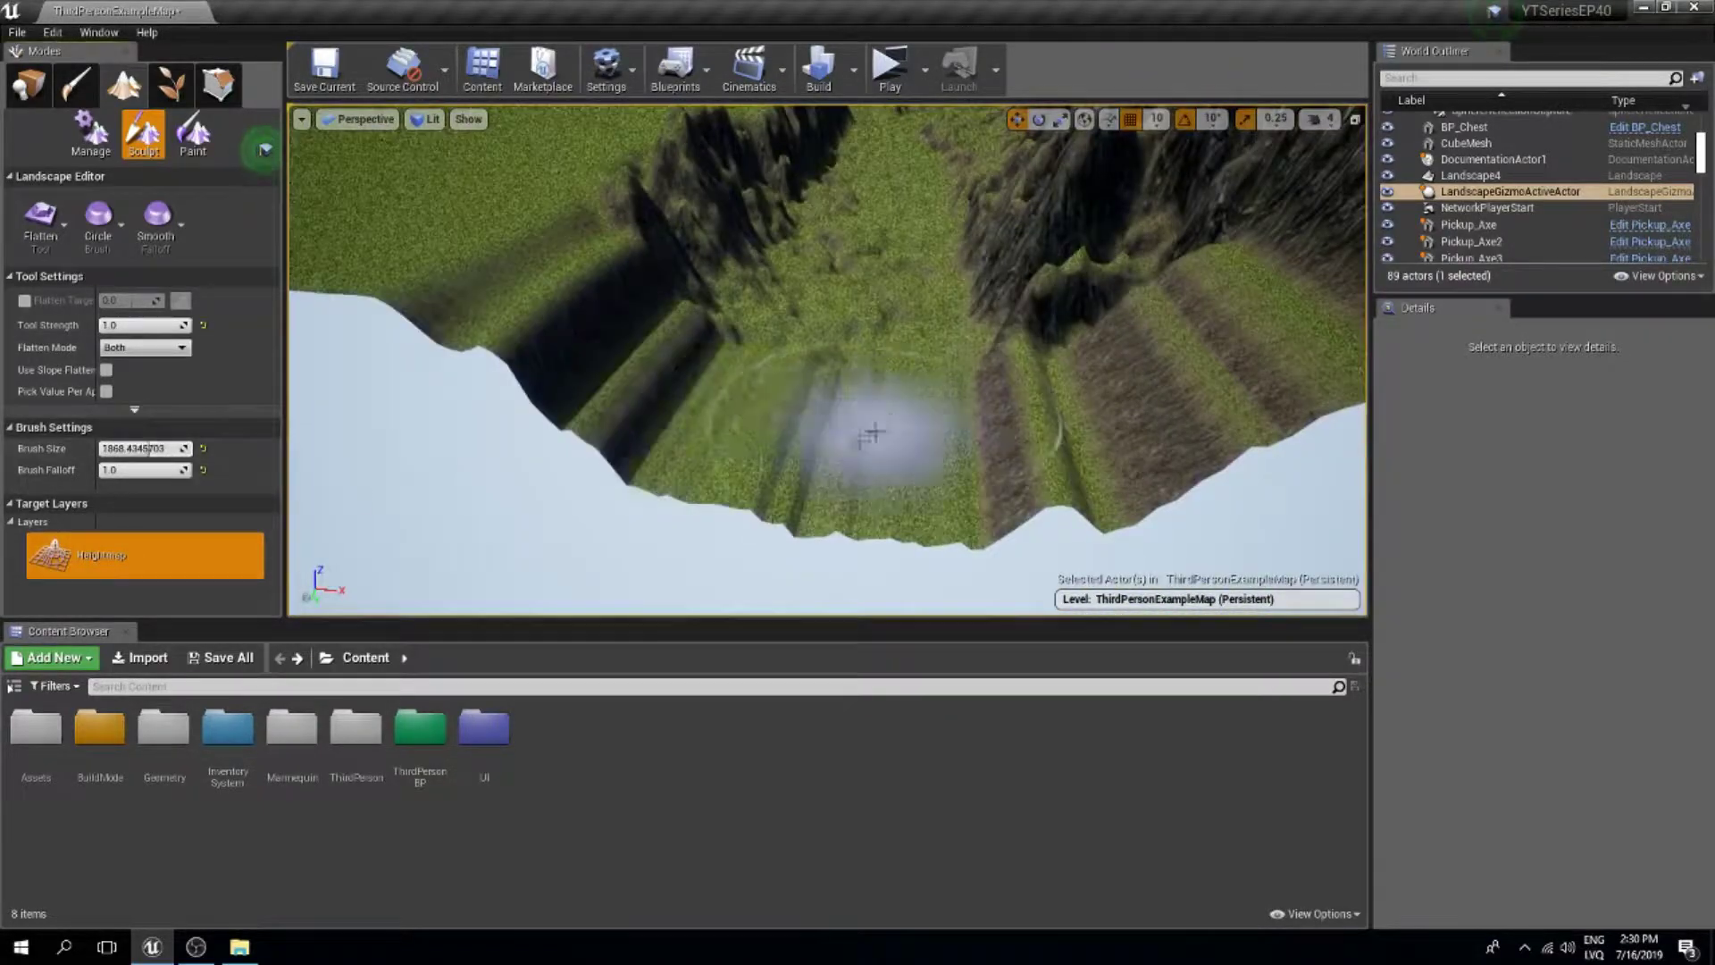
Flatten the valley floors, ledges and ground along the foot of the mountains with the smaller brush, keeping some rocky mounds.
{"action": "right_click_drag", "start_coordinate": [905, 137], "coordinate": [1112, 405]}
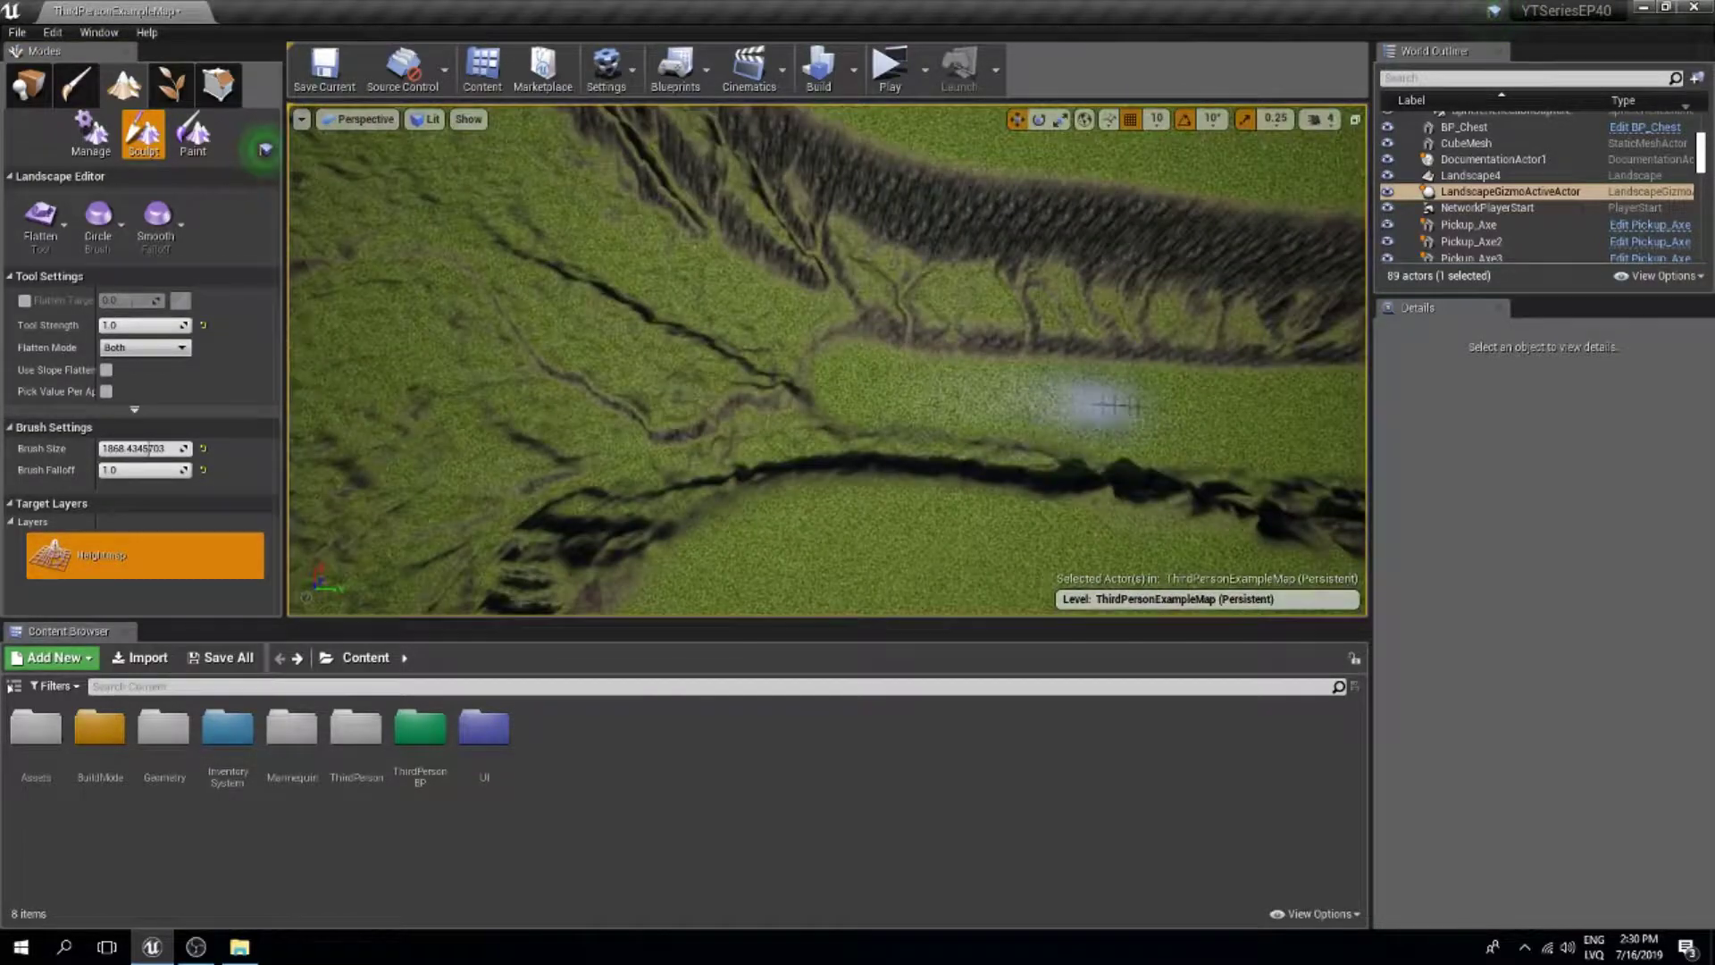
{"action": "mouse_move", "coordinate": [777, 355]}
{"action": "right_mouse_down"}
{"action": "mouse_move", "coordinate": [804, 295]}
{"action": "mouse_move", "coordinate": [1009, 313]}
{"action": "mouse_move", "coordinate": [677, 383]}
{"action": "mouse_move", "coordinate": [807, 293]}
{"action": "right_mouse_up"}
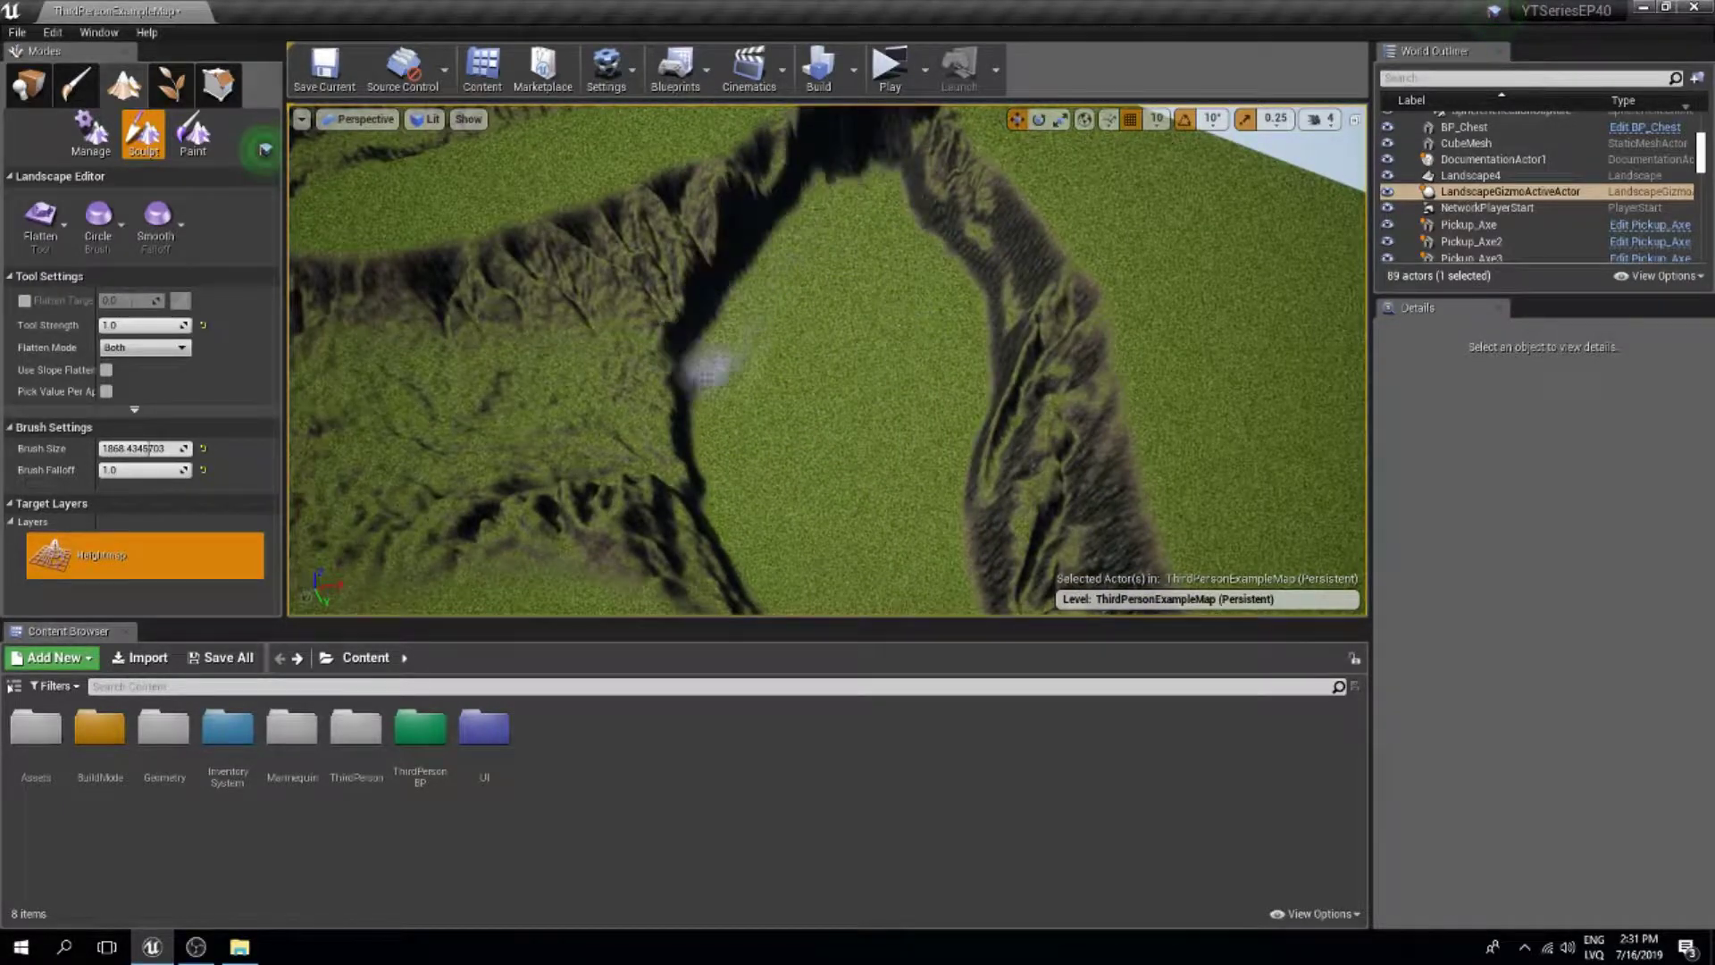
{"action": "mouse_move", "coordinate": [706, 377]}
{"action": "right_mouse_down"}
{"action": "mouse_move", "coordinate": [840, 393]}
{"action": "mouse_move", "coordinate": [880, 429]}
{"action": "right_mouse_up"}
{"action": "left_click_drag", "start_coordinate": [880, 429], "coordinate": [1138, 250]}
{"action": "right_click_drag", "start_coordinate": [956, 304], "coordinate": [645, 445]}
{"action": "mouse_move", "coordinate": [893, 291]}
{"action": "right_mouse_down"}
{"action": "mouse_move", "coordinate": [643, 438]}
{"action": "mouse_move", "coordinate": [528, 555]}
{"action": "right_mouse_up"}
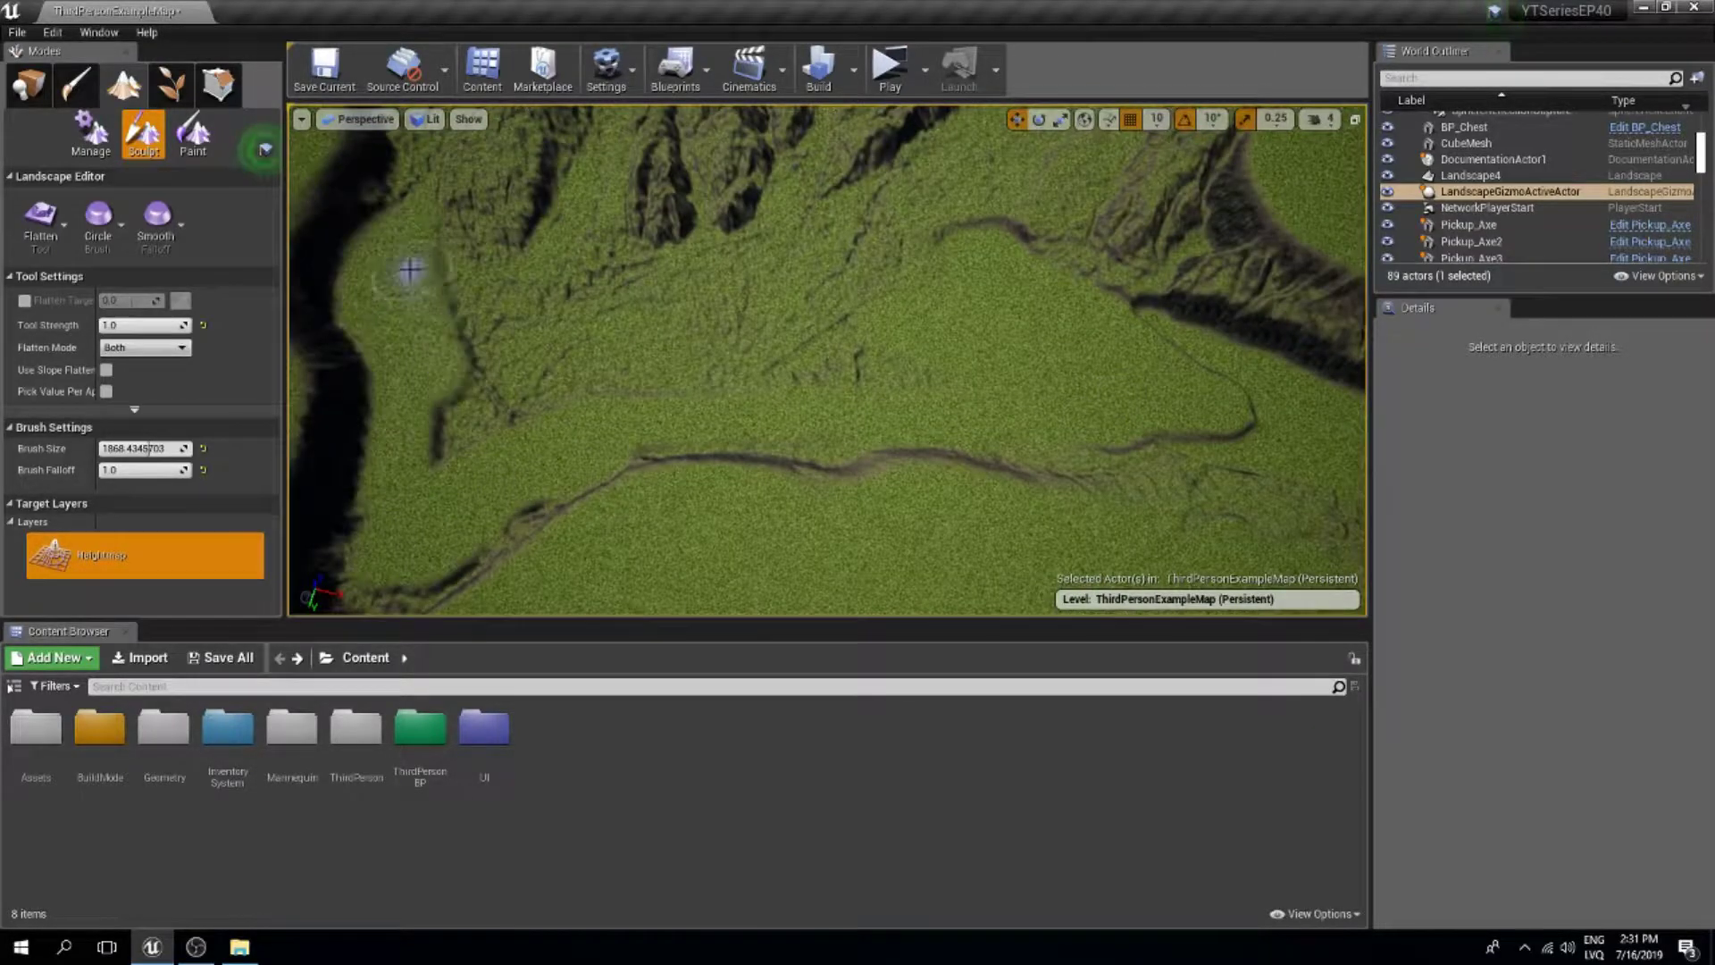
{"action": "right_click_drag", "start_coordinate": [507, 379], "coordinate": [502, 275]}
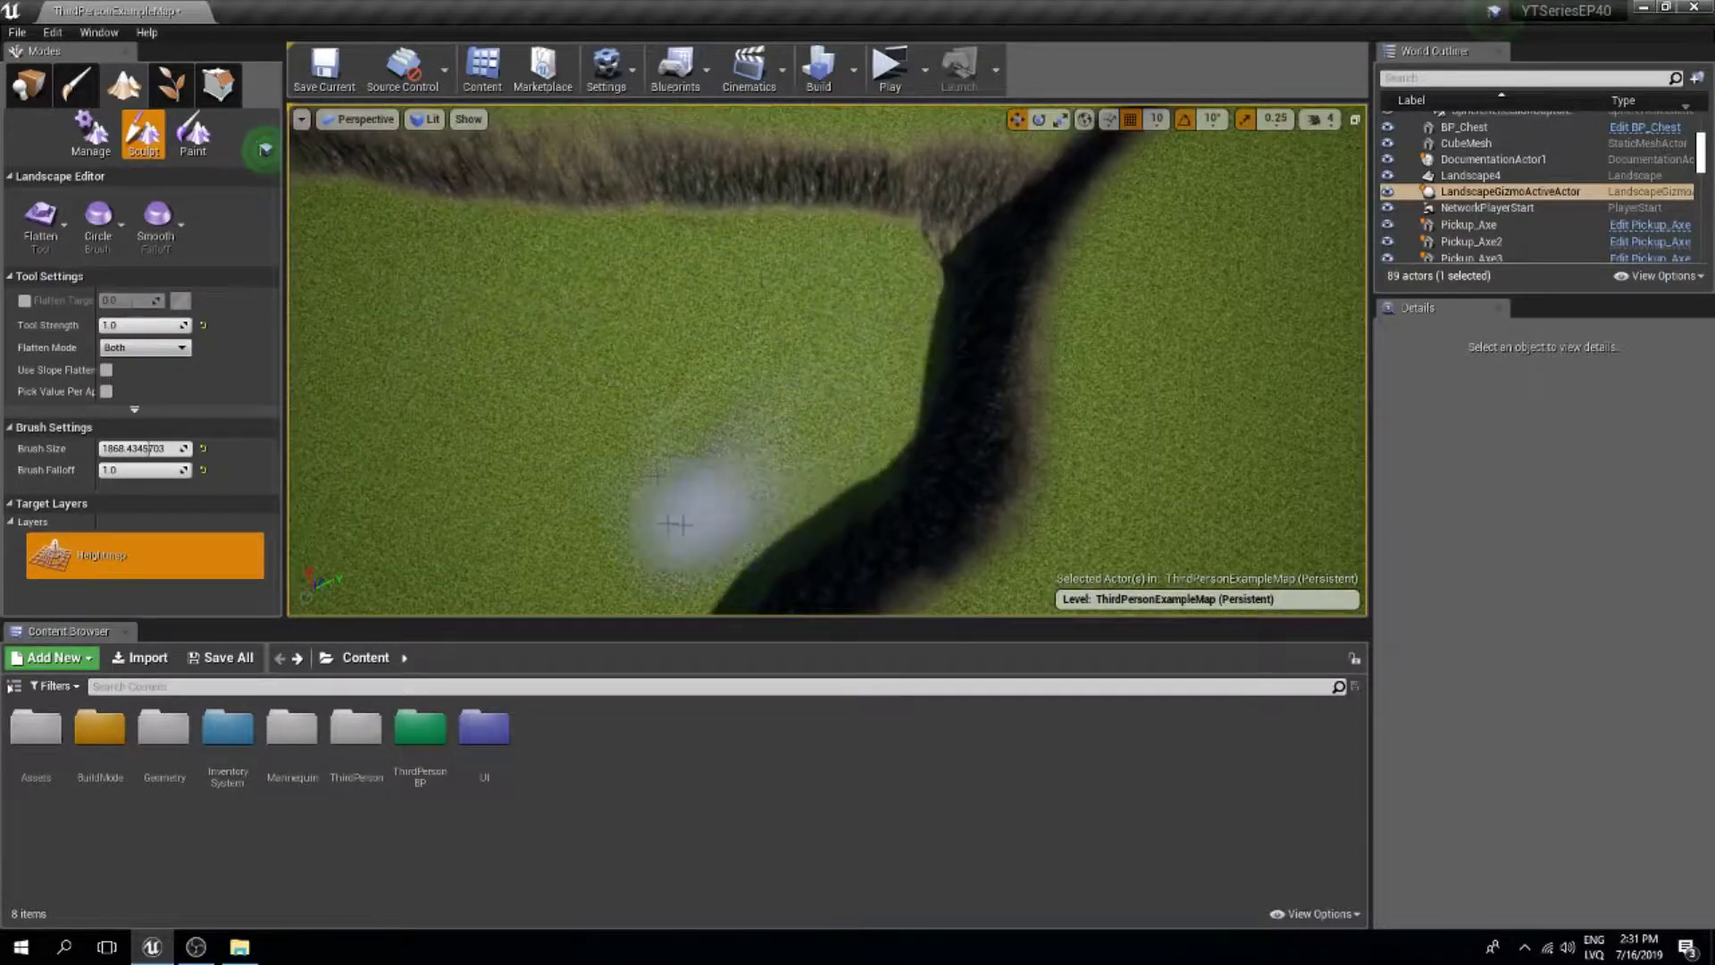
{"action": "right_click_drag", "start_coordinate": [674, 525], "coordinate": [670, 452]}
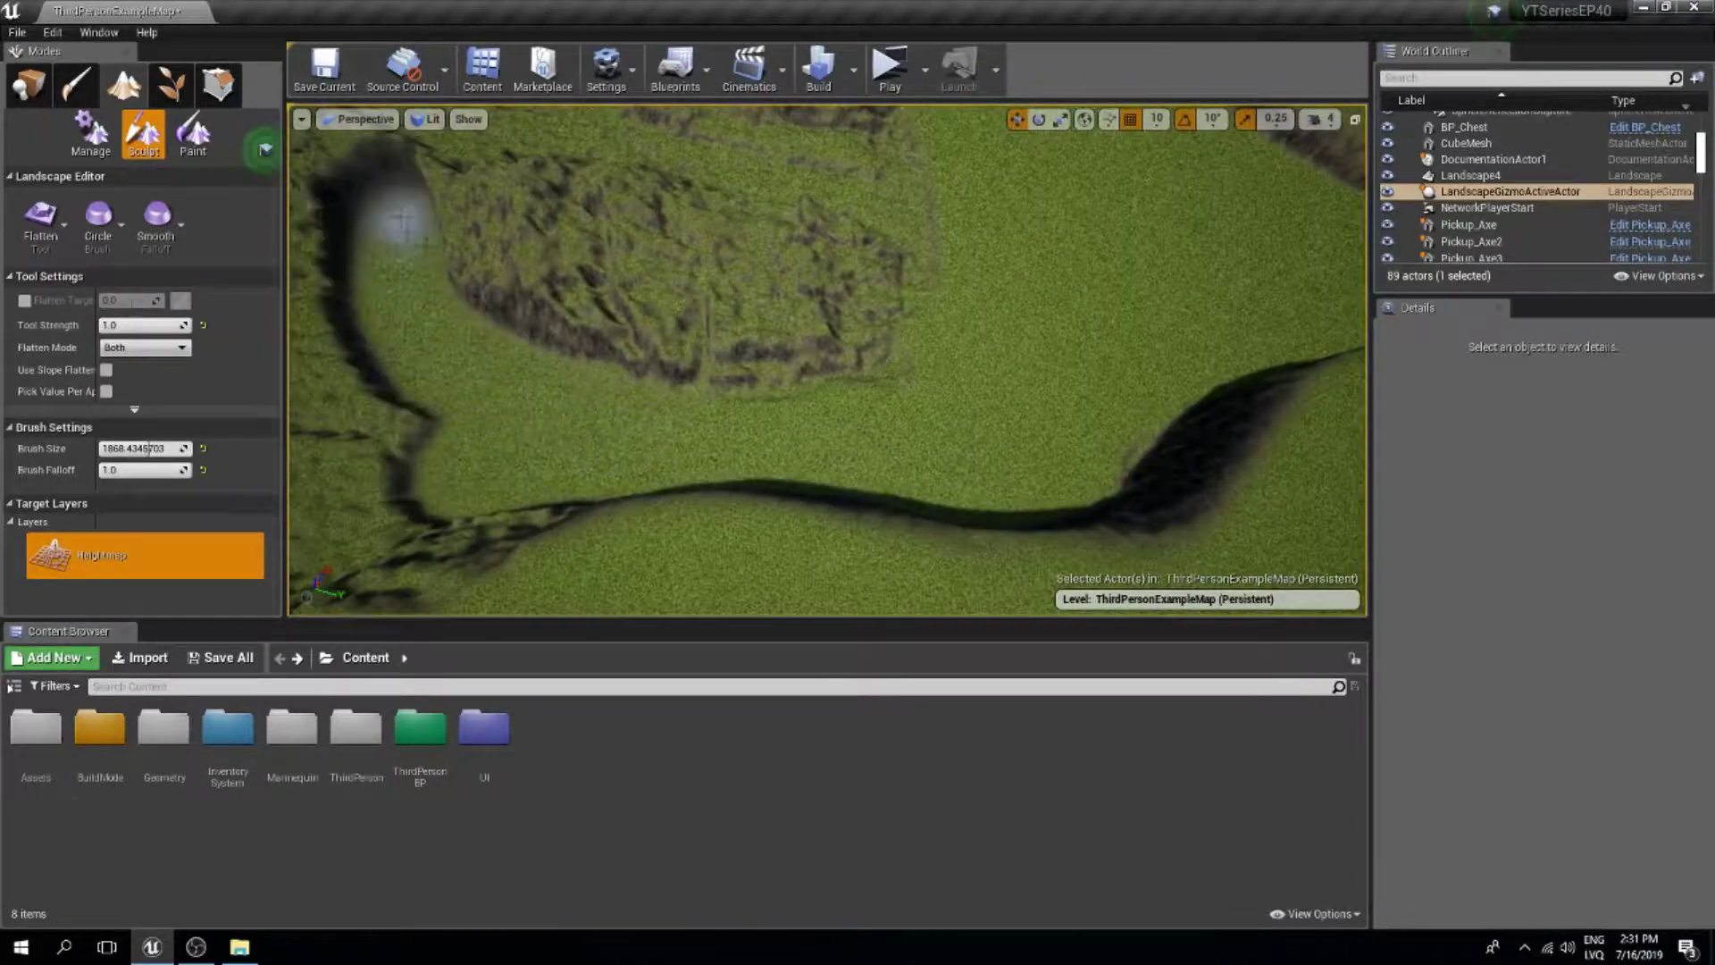
{"action": "right_click_drag", "start_coordinate": [404, 223], "coordinate": [699, 580]}
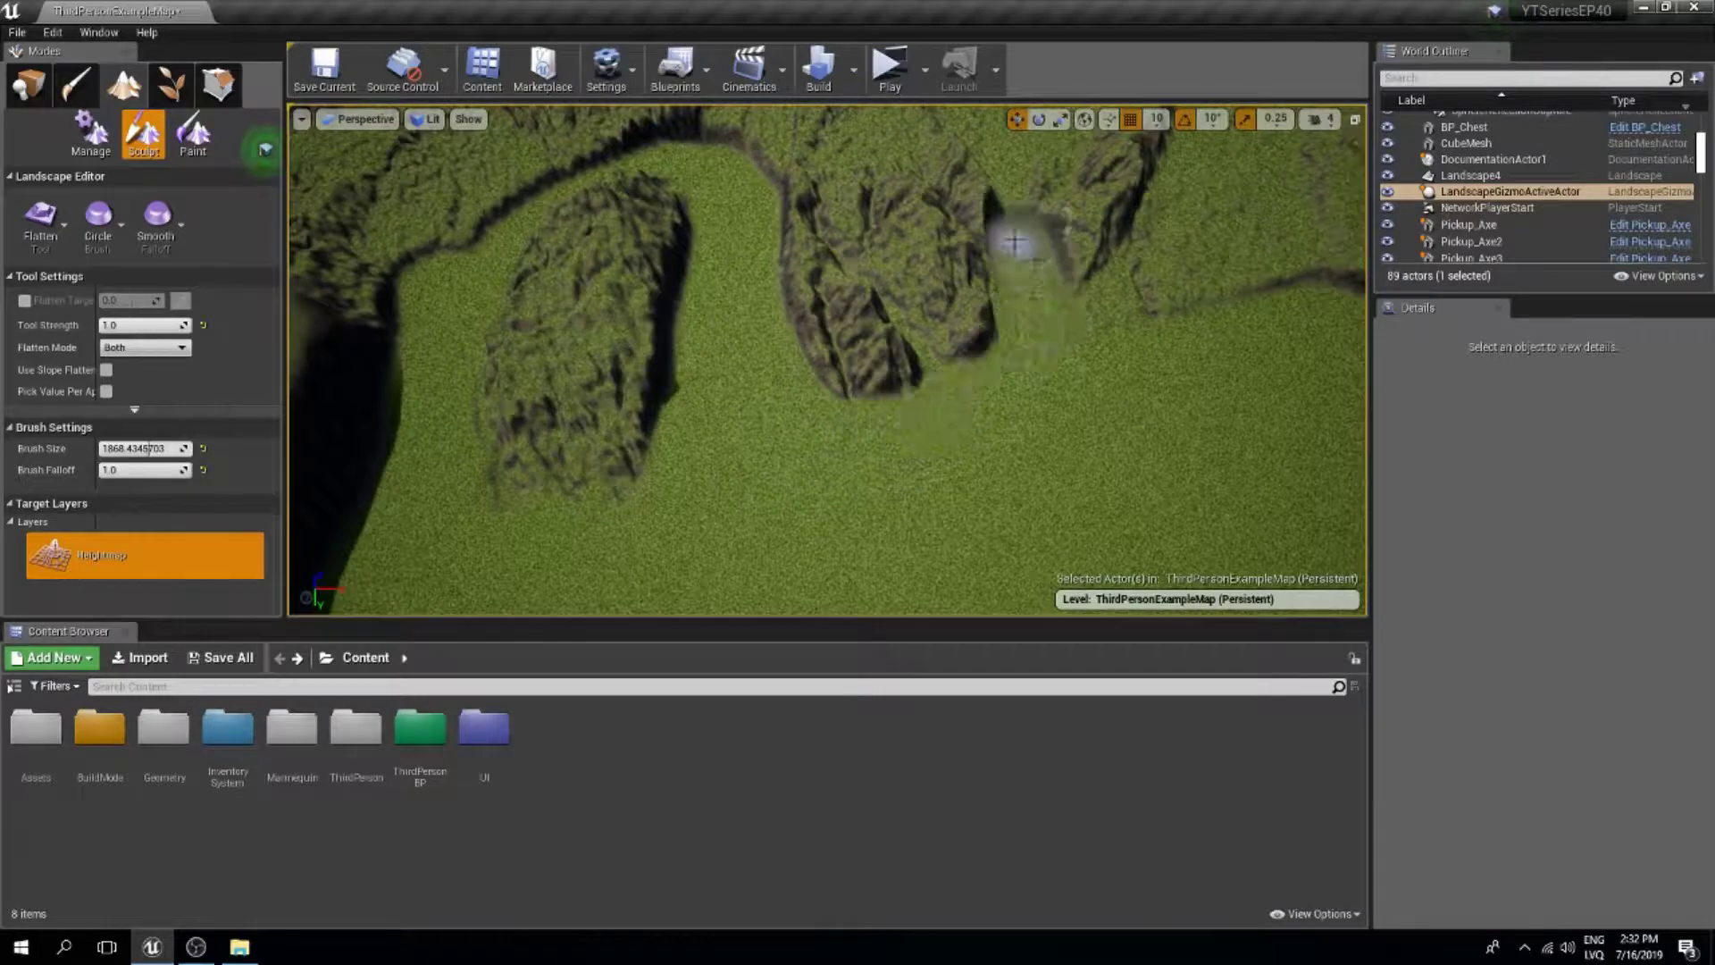
{"action": "right_click_drag", "start_coordinate": [1014, 241], "coordinate": [748, 426]}
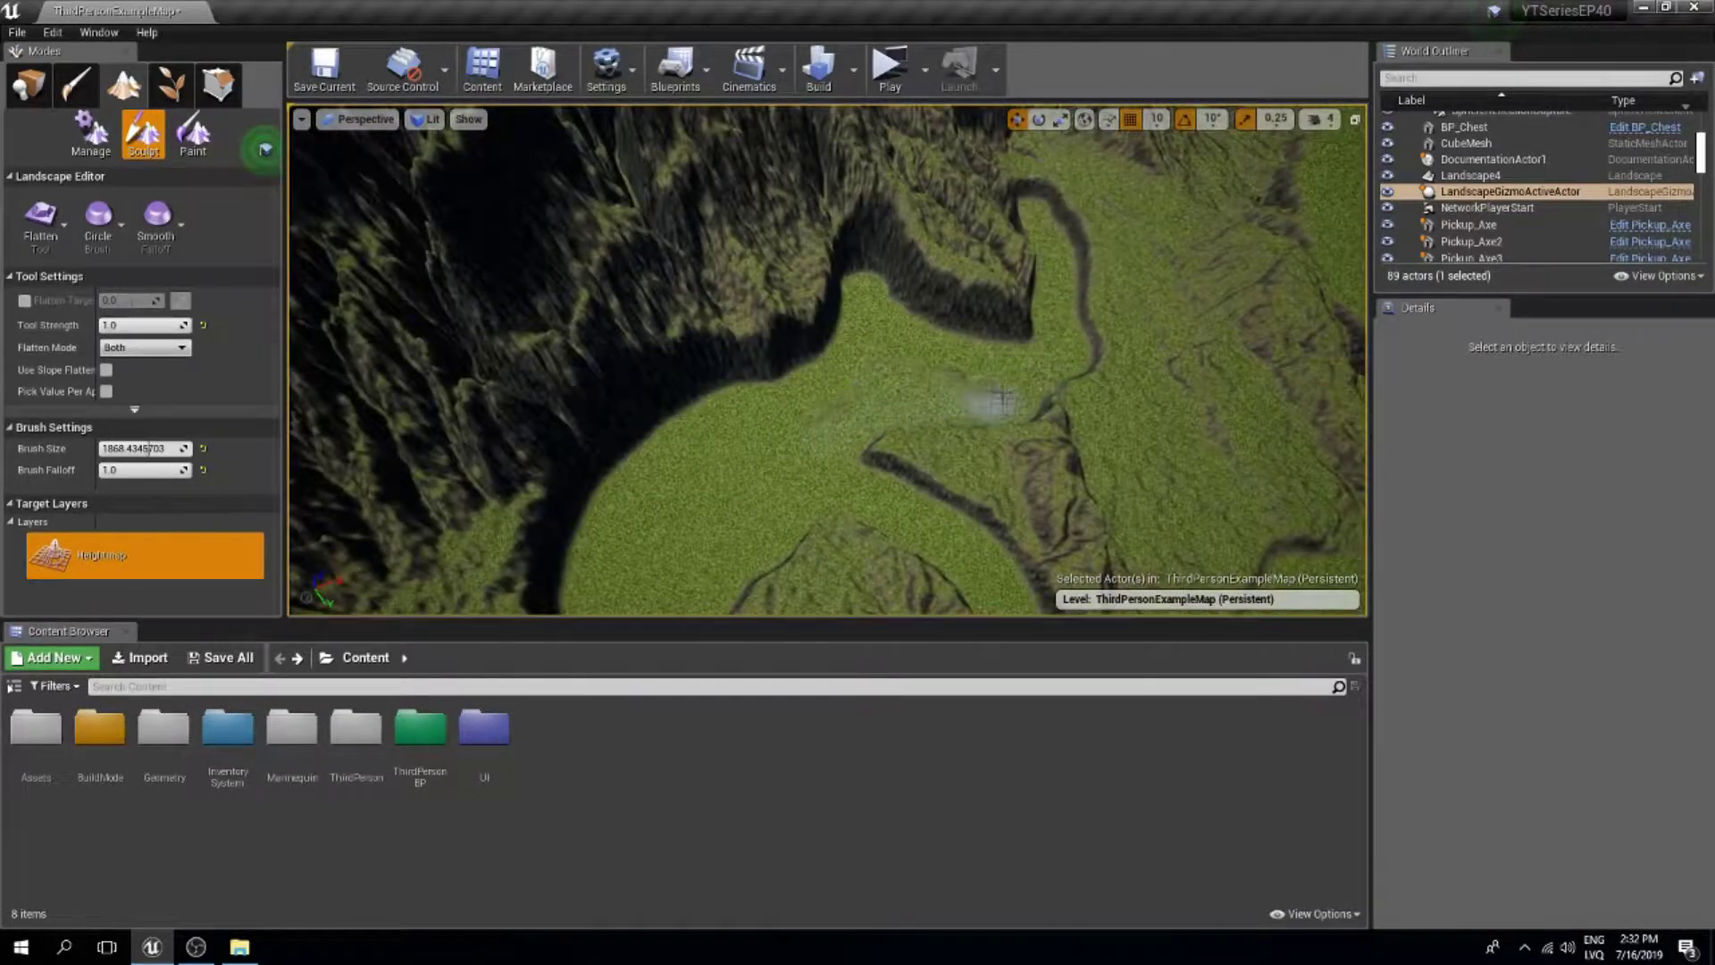
{"action": "right_click_drag", "start_coordinate": [831, 261], "coordinate": [724, 503]}
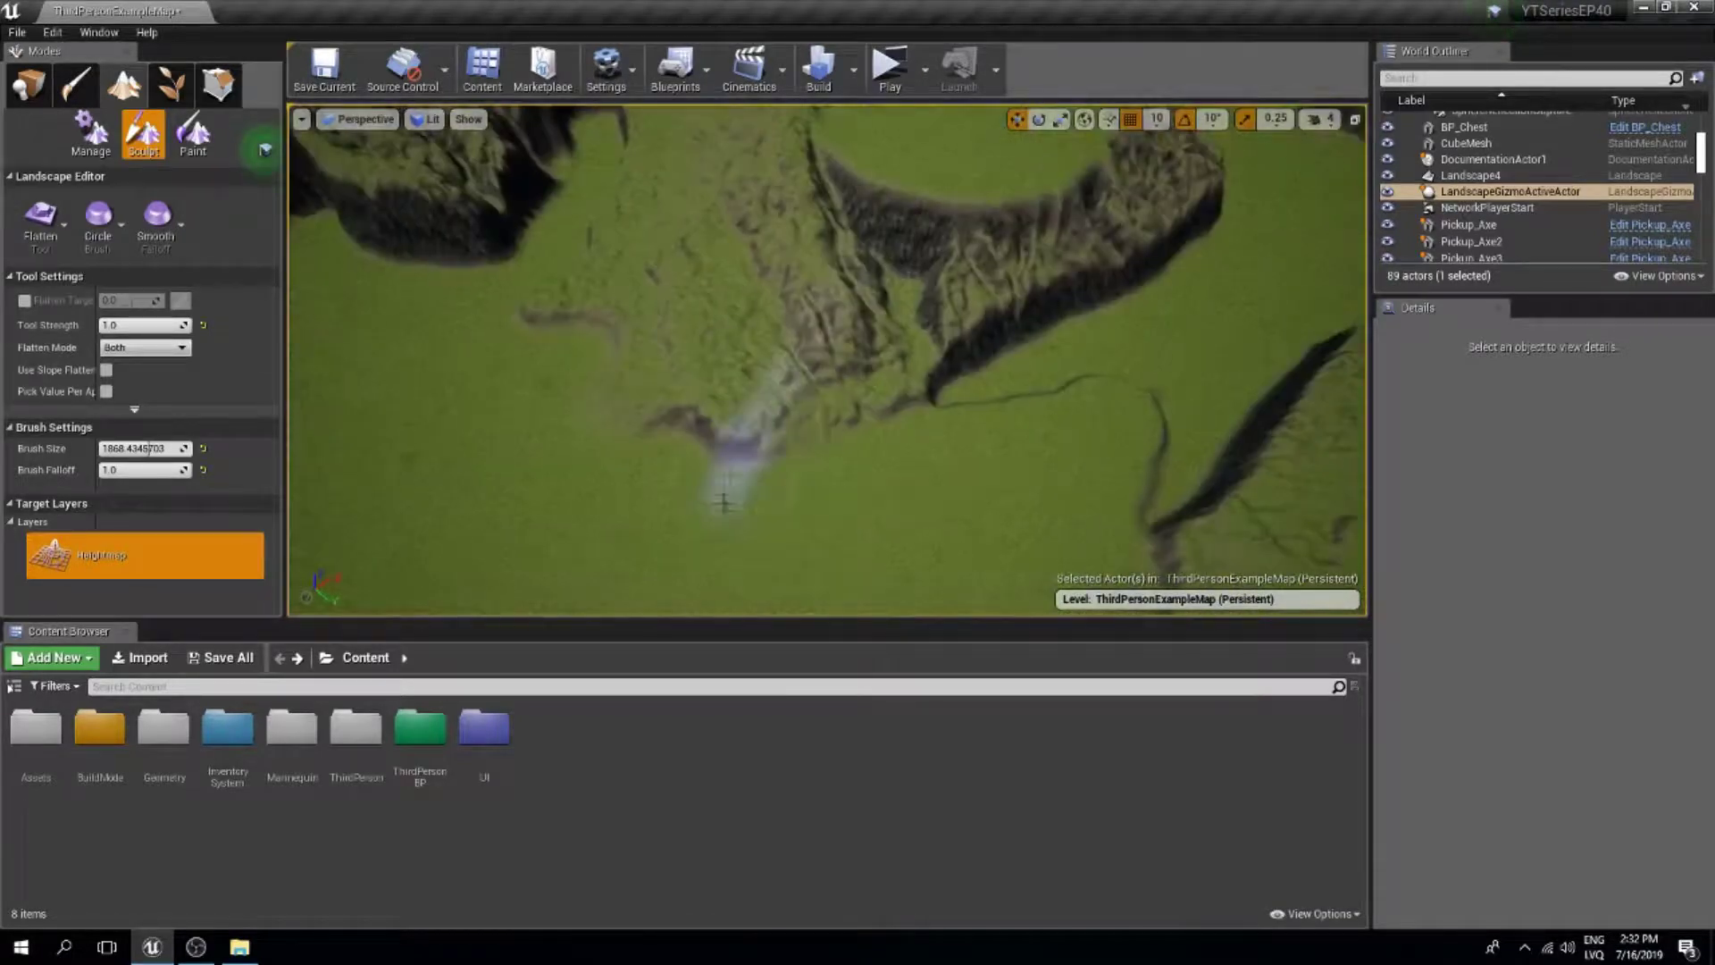
{"action": "mouse_move", "coordinate": [550, 408]}
{"action": "right_mouse_down"}
{"action": "mouse_move", "coordinate": [659, 268]}
{"action": "mouse_move", "coordinate": [766, 429]}
{"action": "mouse_move", "coordinate": [874, 348]}
{"action": "right_mouse_up"}
{"action": "right_click_drag", "start_coordinate": [693, 487], "coordinate": [706, 397]}
{"action": "mouse_move", "coordinate": [855, 333]}
{"action": "right_mouse_down"}
{"action": "mouse_move", "coordinate": [1004, 497]}
{"action": "mouse_move", "coordinate": [885, 529]}
{"action": "mouse_move", "coordinate": [898, 375]}
{"action": "right_mouse_up"}
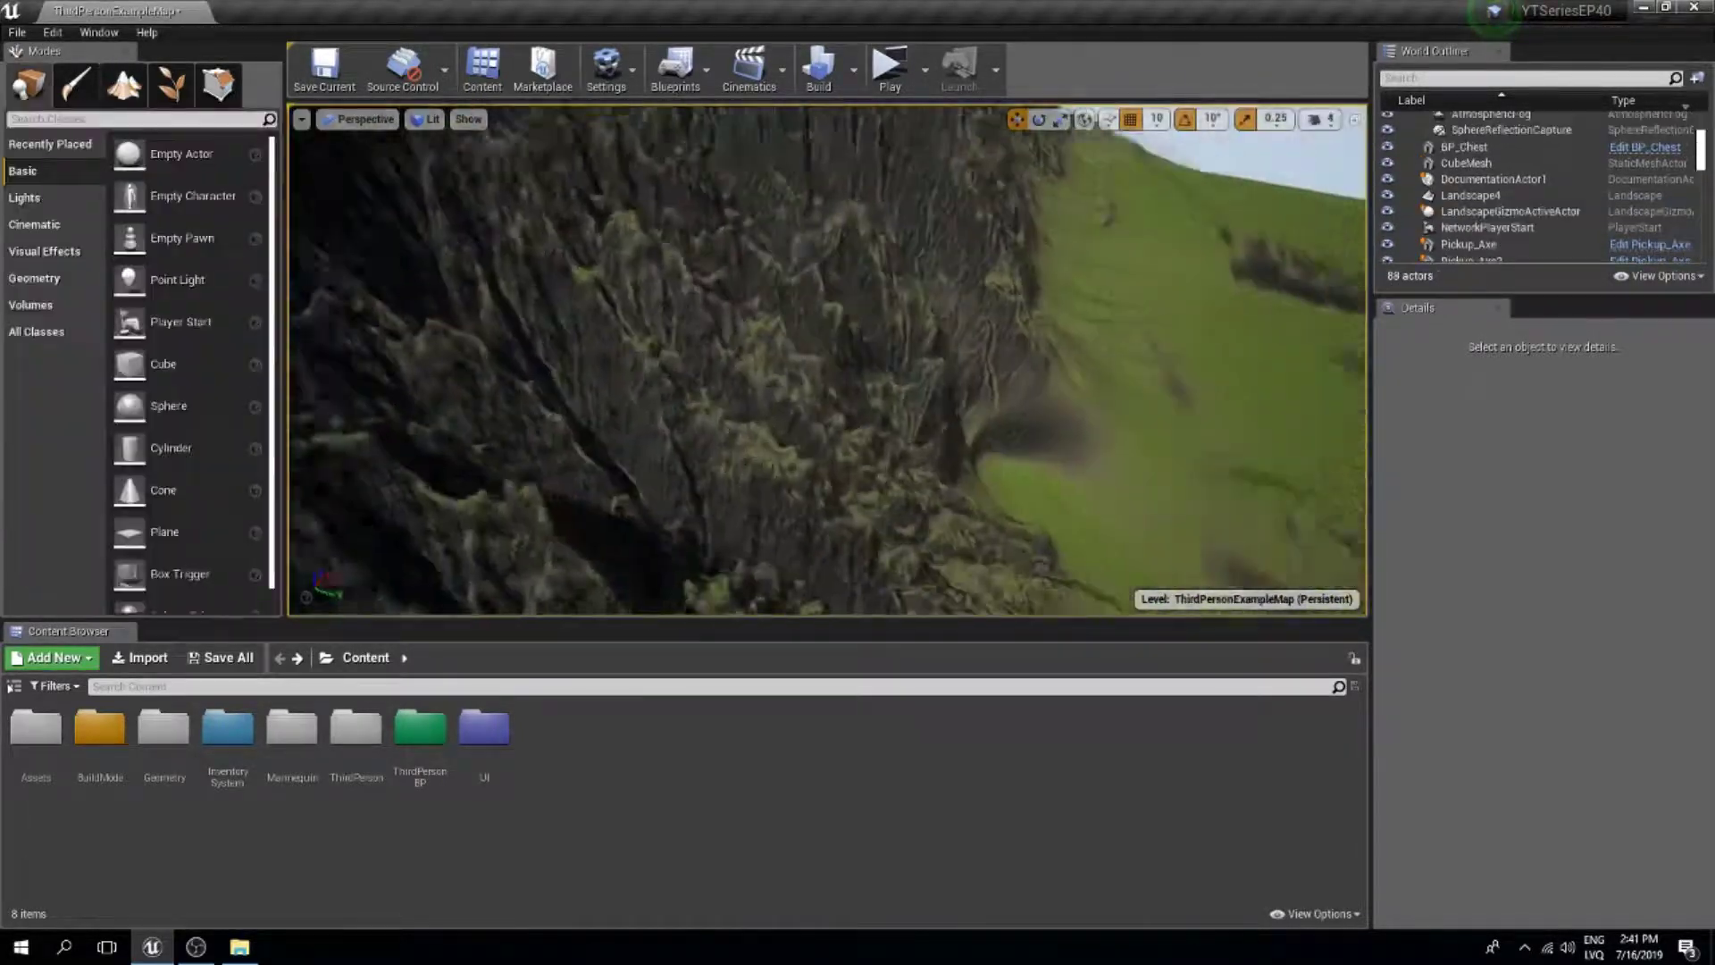
Select the imported landscape and switch to the landscape component Selection tool.
{"action": "right_click_drag", "start_coordinate": [827, 358], "coordinate": [853, 384]}
{"action": "right_click_drag", "start_coordinate": [662, 384], "coordinate": [714, 395]}
{"action": "left_click", "coordinate": [713, 395]}
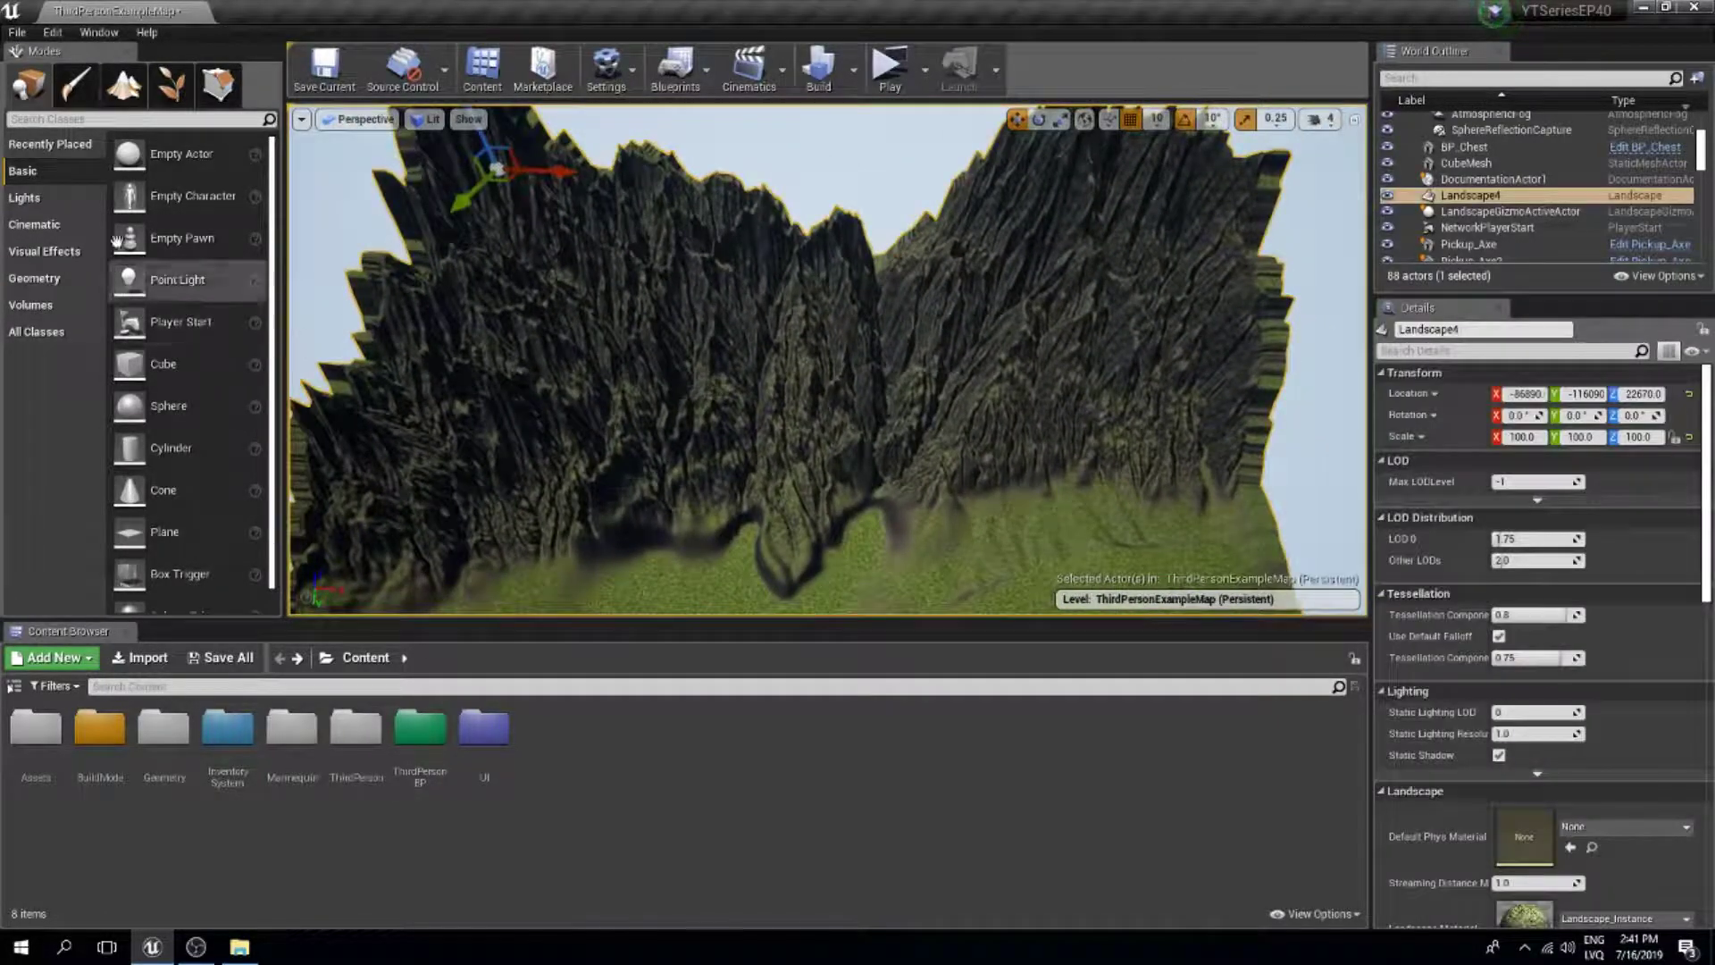
{"action": "left_click", "coordinate": [144, 92]}
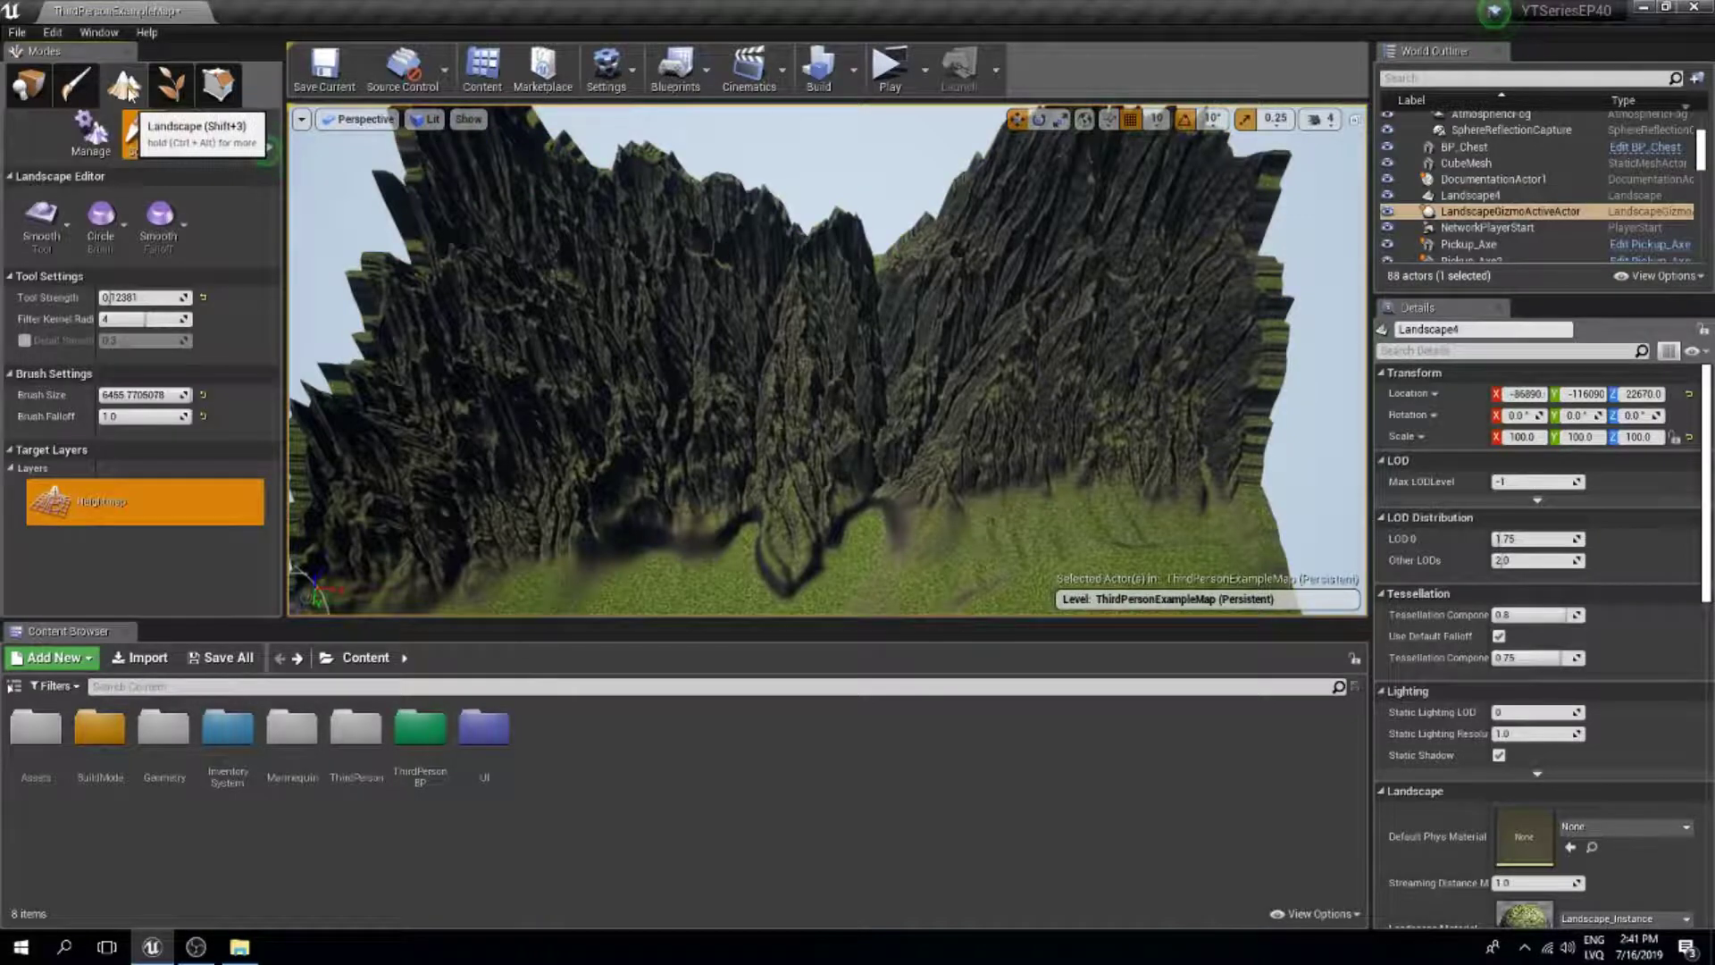
{"action": "left_click", "coordinate": [90, 148]}
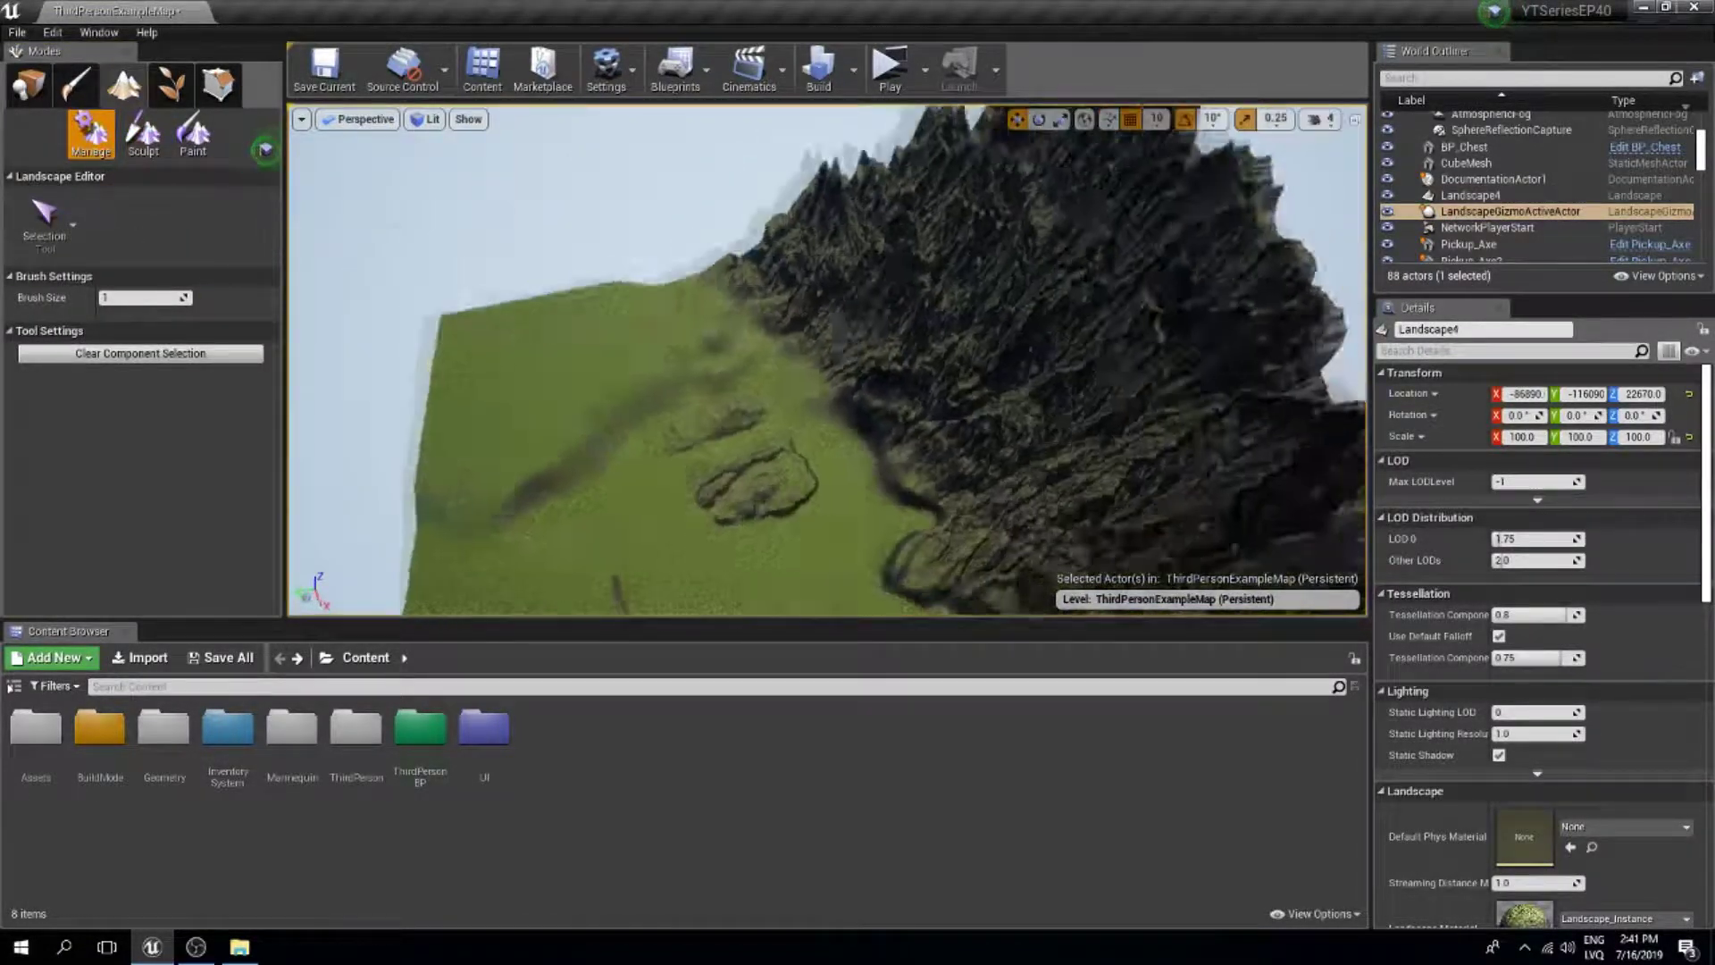
Select a wide strip of landscape components along the mountain range, from one edge of the landscape to the other.
{"action": "right_click_drag", "start_coordinate": [826, 360], "coordinate": [895, 448]}
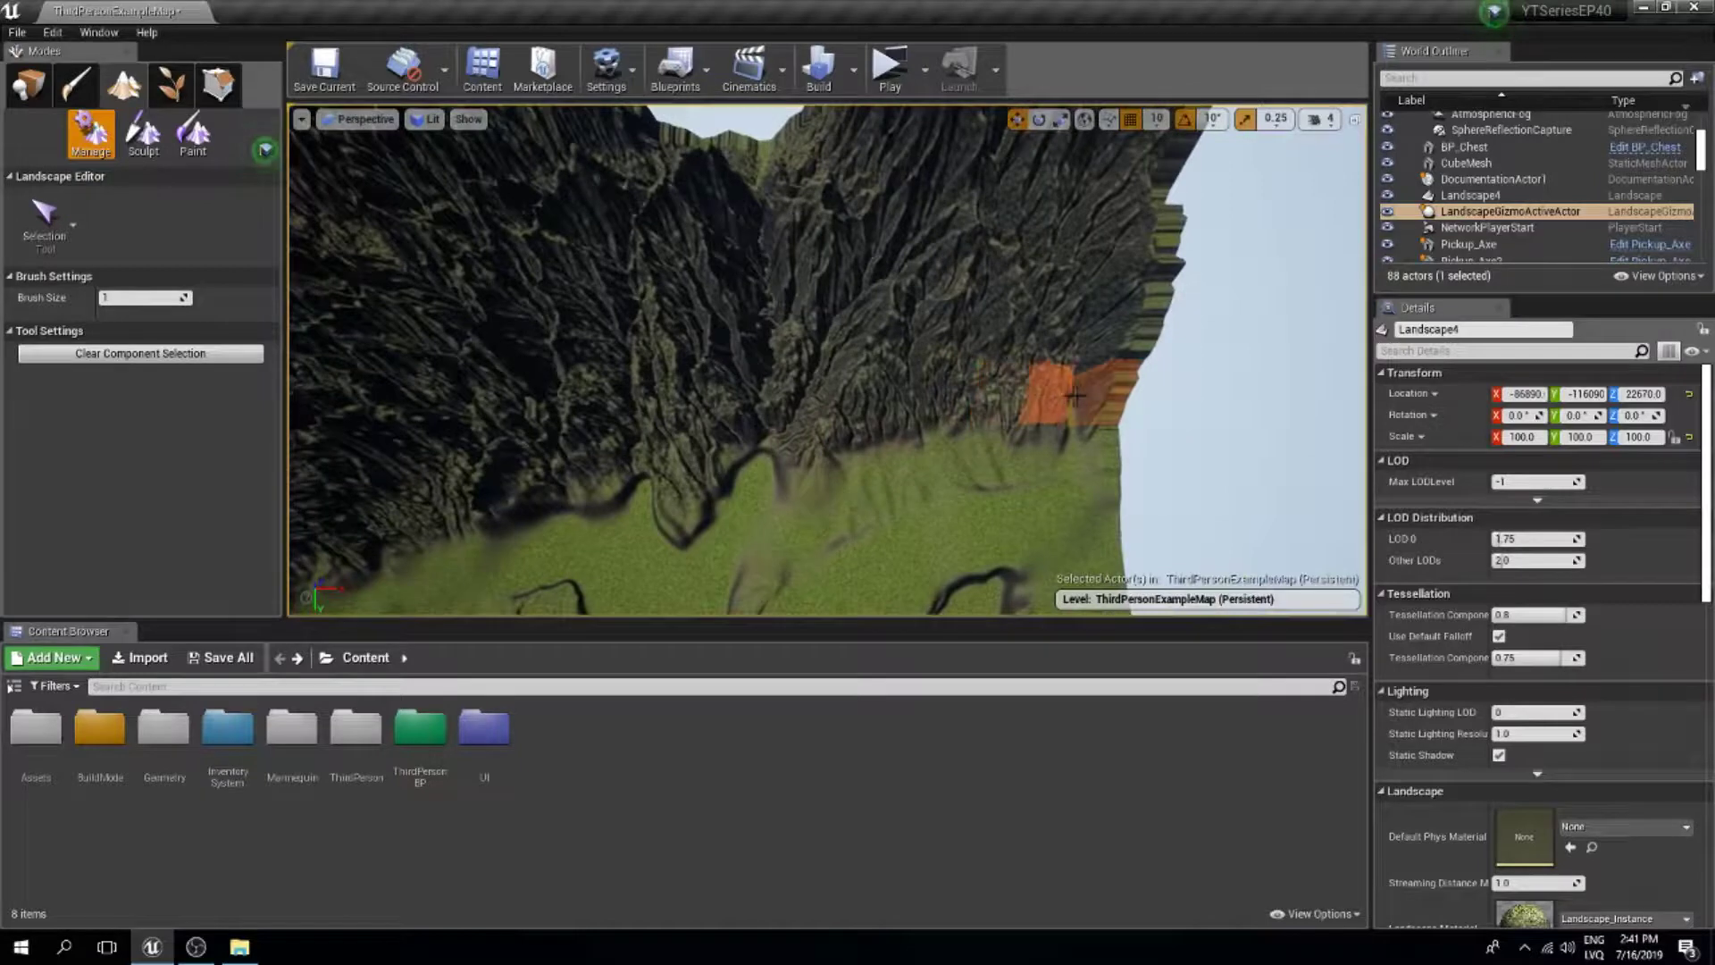
{"action": "right_click_drag", "start_coordinate": [1149, 411], "coordinate": [1106, 410]}
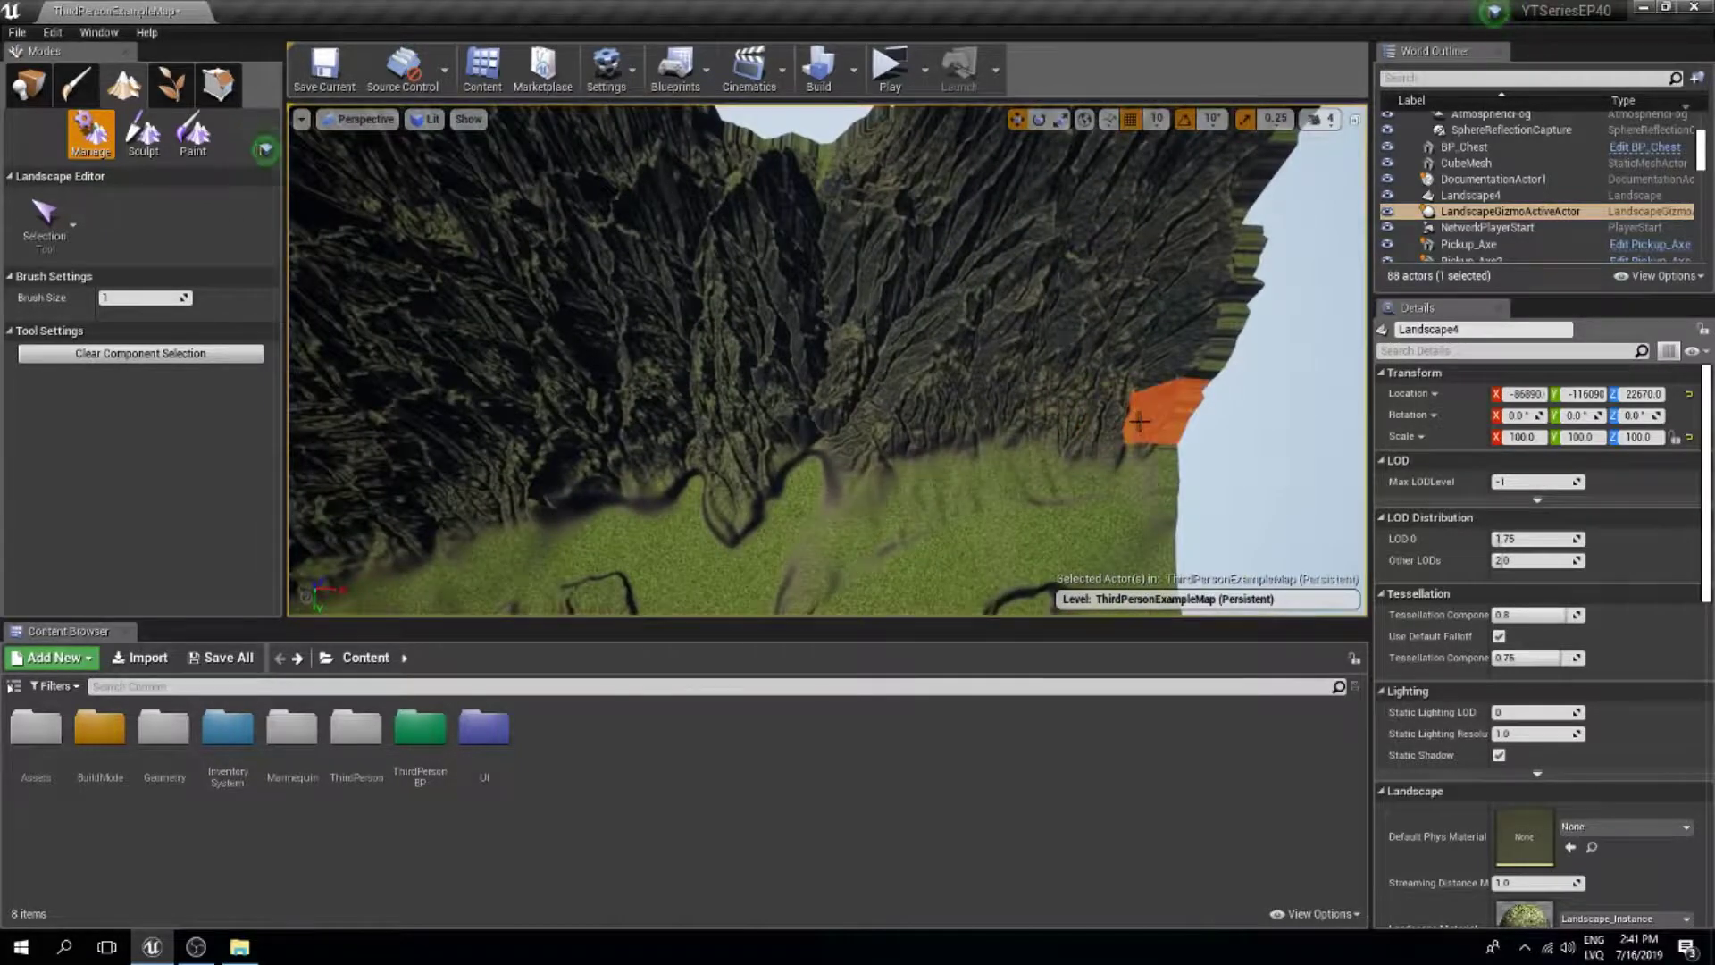
{"action": "mouse_move", "coordinate": [1146, 421]}
{"action": "left_mouse_down"}
{"action": "mouse_move", "coordinate": [858, 399]}
{"action": "mouse_move", "coordinate": [357, 420]}
{"action": "mouse_move", "coordinate": [575, 372]}
{"action": "mouse_move", "coordinate": [363, 383]}
{"action": "mouse_move", "coordinate": [465, 365]}
{"action": "mouse_move", "coordinate": [1194, 352]}
{"action": "mouse_move", "coordinate": [1073, 287]}
{"action": "mouse_move", "coordinate": [585, 321]}
{"action": "mouse_move", "coordinate": [766, 276]}
{"action": "mouse_move", "coordinate": [1228, 276]}
{"action": "left_mouse_up"}
{"action": "right_click_drag", "start_coordinate": [1228, 276], "coordinate": [1072, 192]}
{"action": "right_click_drag", "start_coordinate": [1028, 322], "coordinate": [799, 402]}
{"action": "mouse_move", "coordinate": [797, 402]}
{"action": "left_mouse_down"}
{"action": "mouse_move", "coordinate": [601, 375]}
{"action": "mouse_move", "coordinate": [725, 423]}
{"action": "left_mouse_up"}
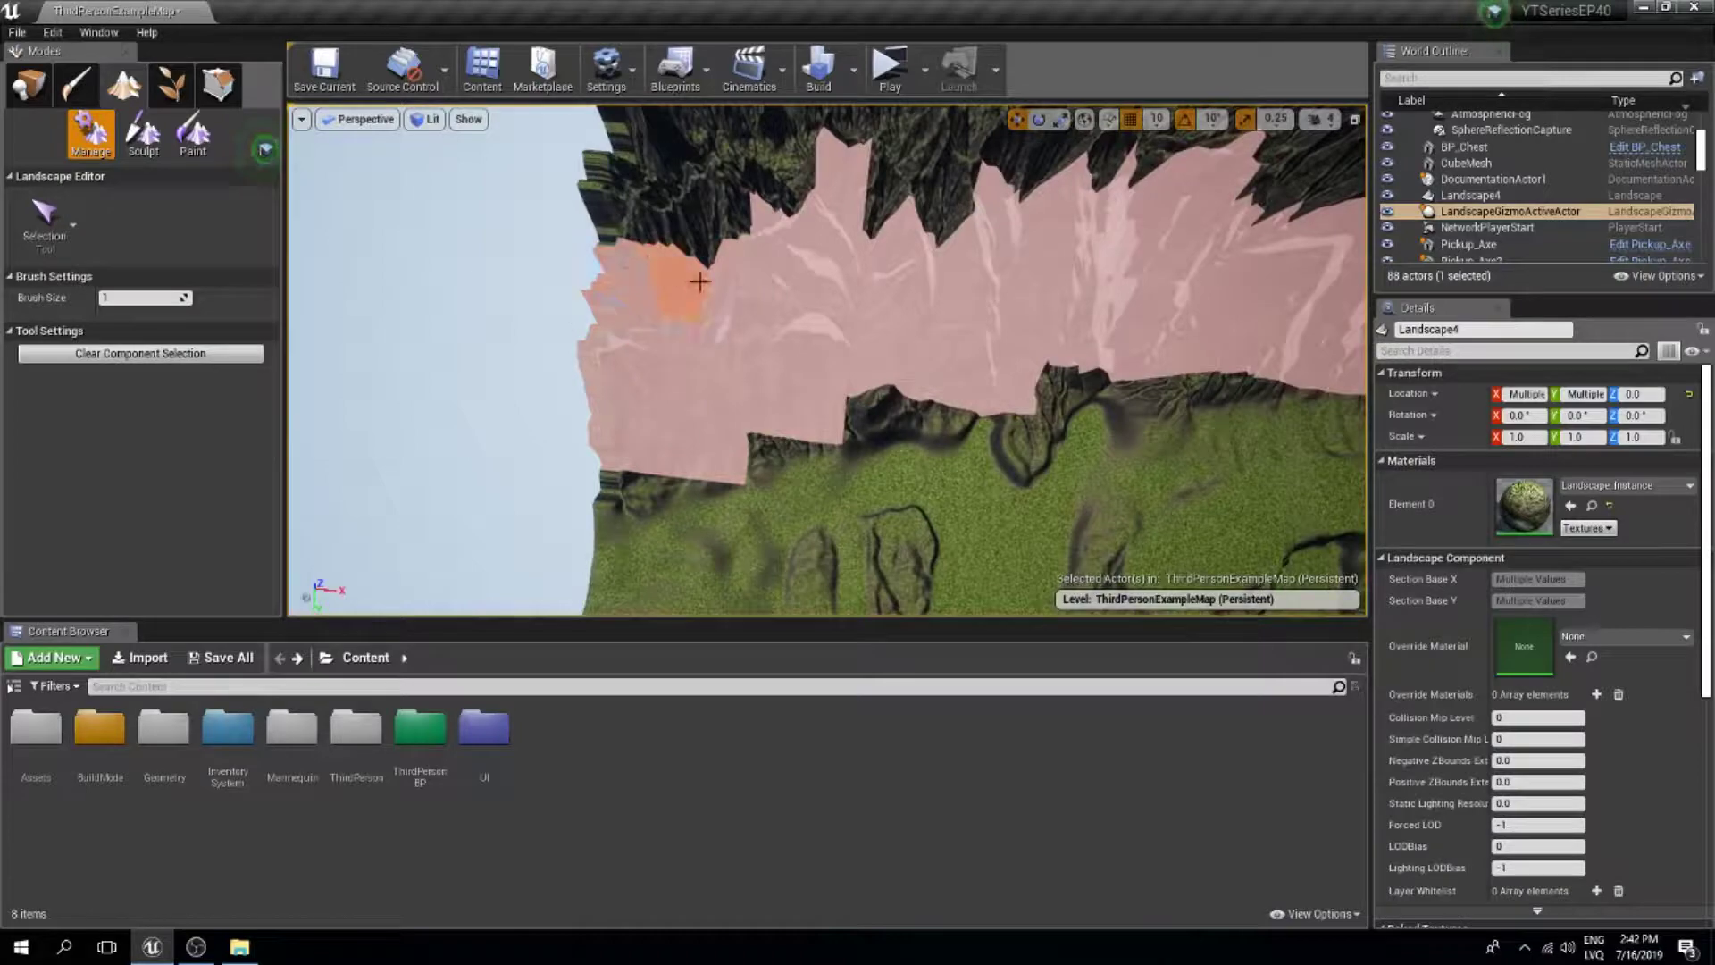
{"action": "right_click_drag", "start_coordinate": [754, 306], "coordinate": [749, 290]}
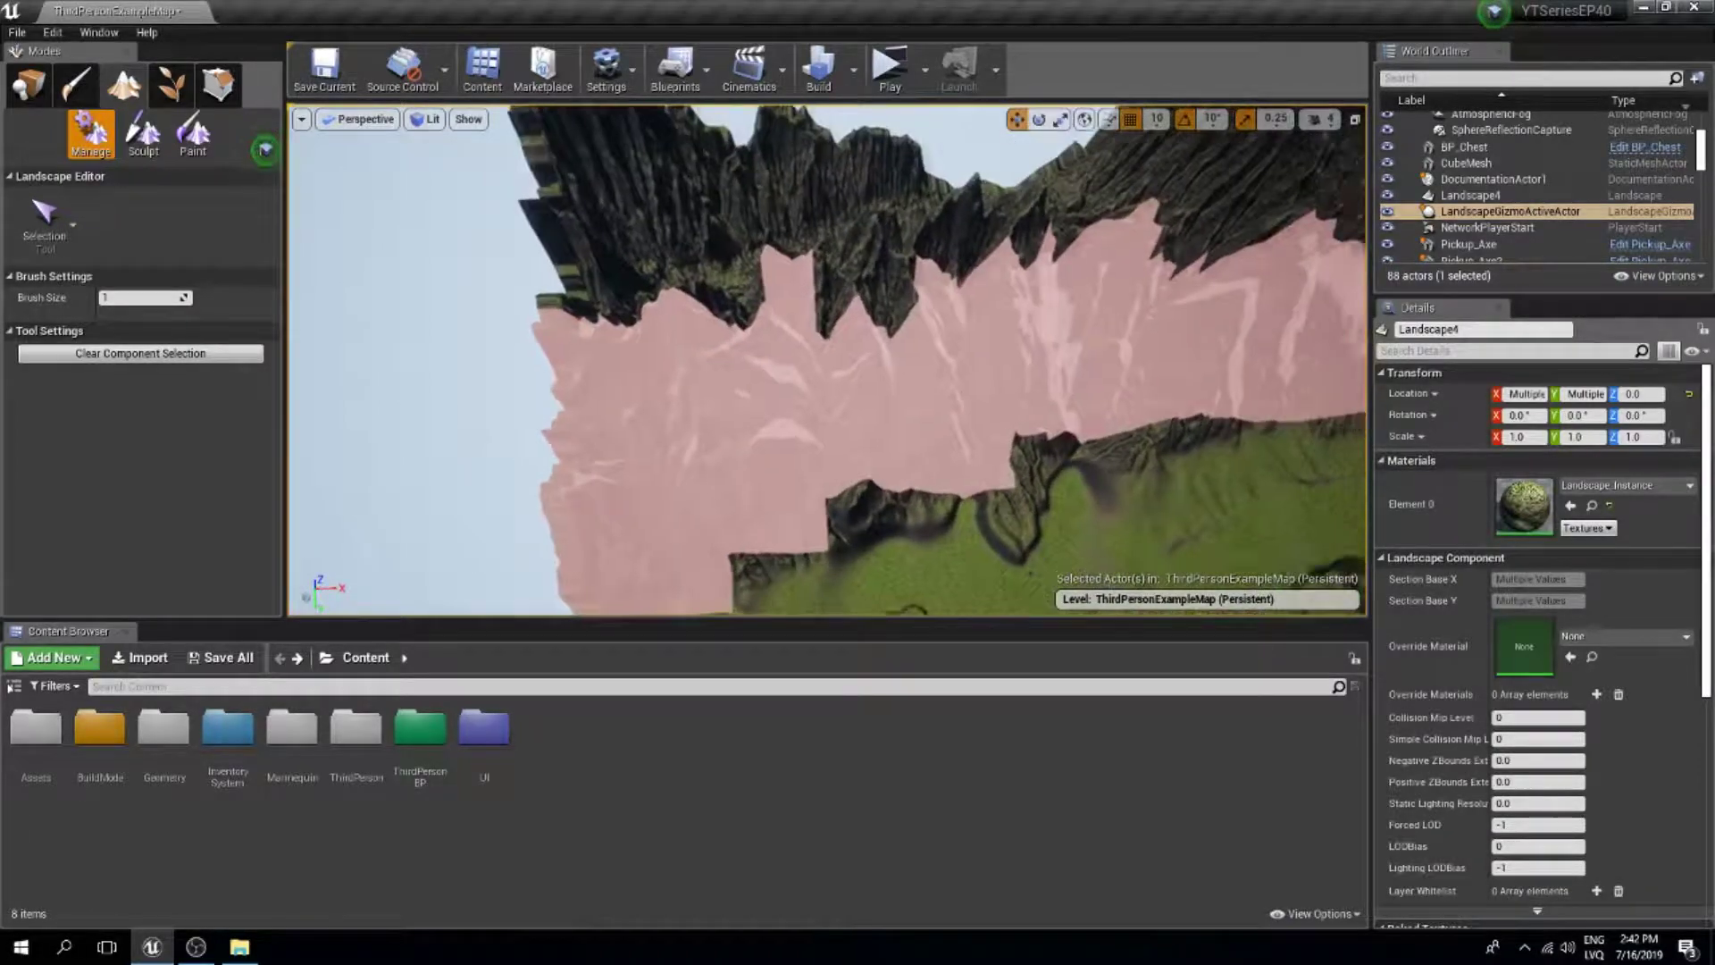
Copy the selected mountain strip to the landscape gizmo and rotate the gizmo 90° about Z.
{"action": "mouse_move", "coordinate": [799, 378]}
{"action": "right_mouse_down"}
{"action": "mouse_move", "coordinate": [788, 368]}
{"action": "mouse_move", "coordinate": [799, 378]}
{"action": "right_mouse_up"}
{"action": "key", "text": "ctrl+c"}
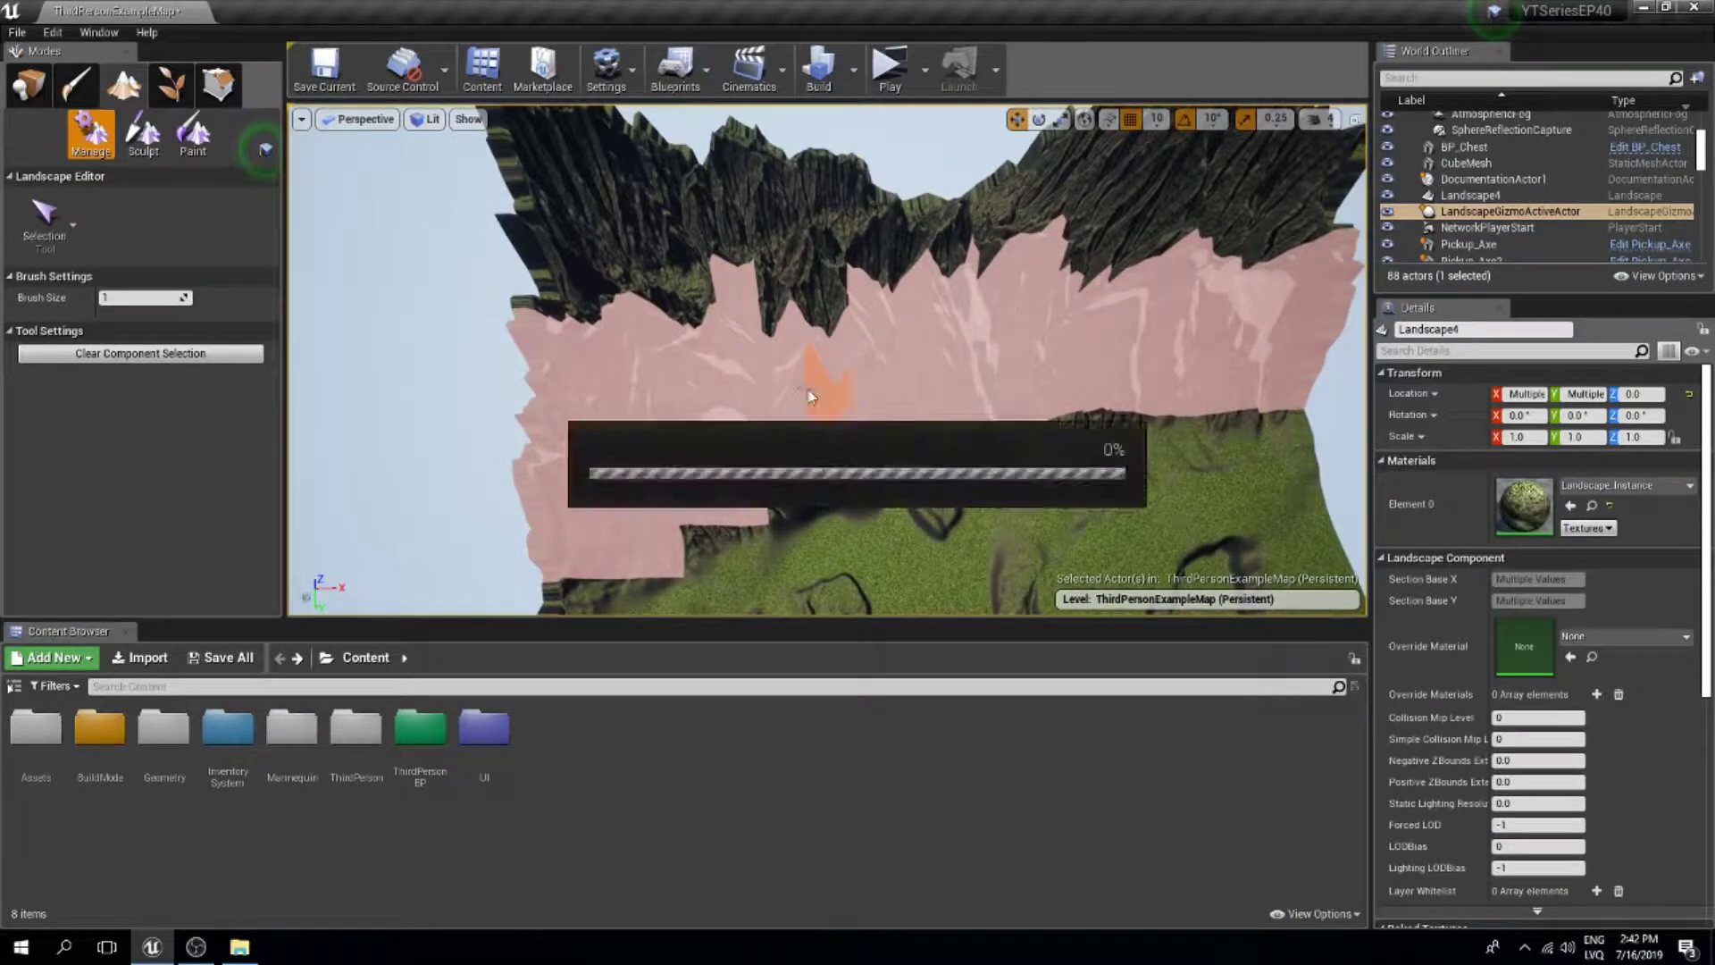
{"action": "right_click_drag", "start_coordinate": [829, 400], "coordinate": [983, 402]}
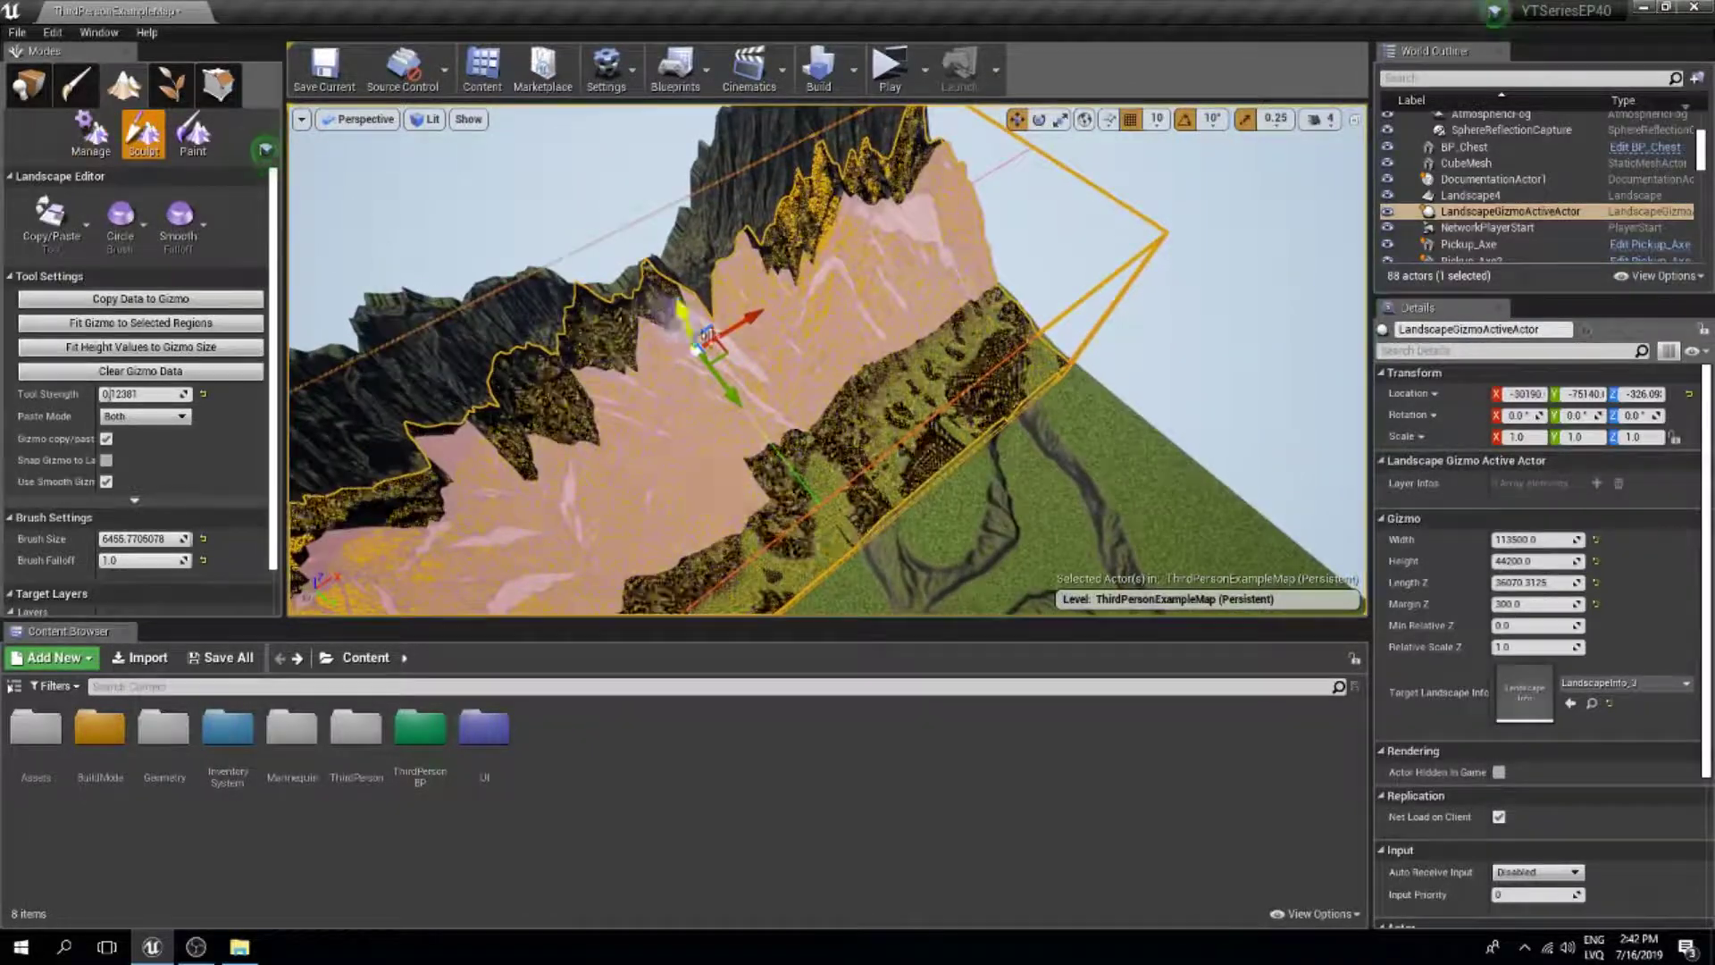
{"action": "key", "text": "e"}
{"action": "left_click_drag", "start_coordinate": [723, 407], "coordinate": [760, 446]}
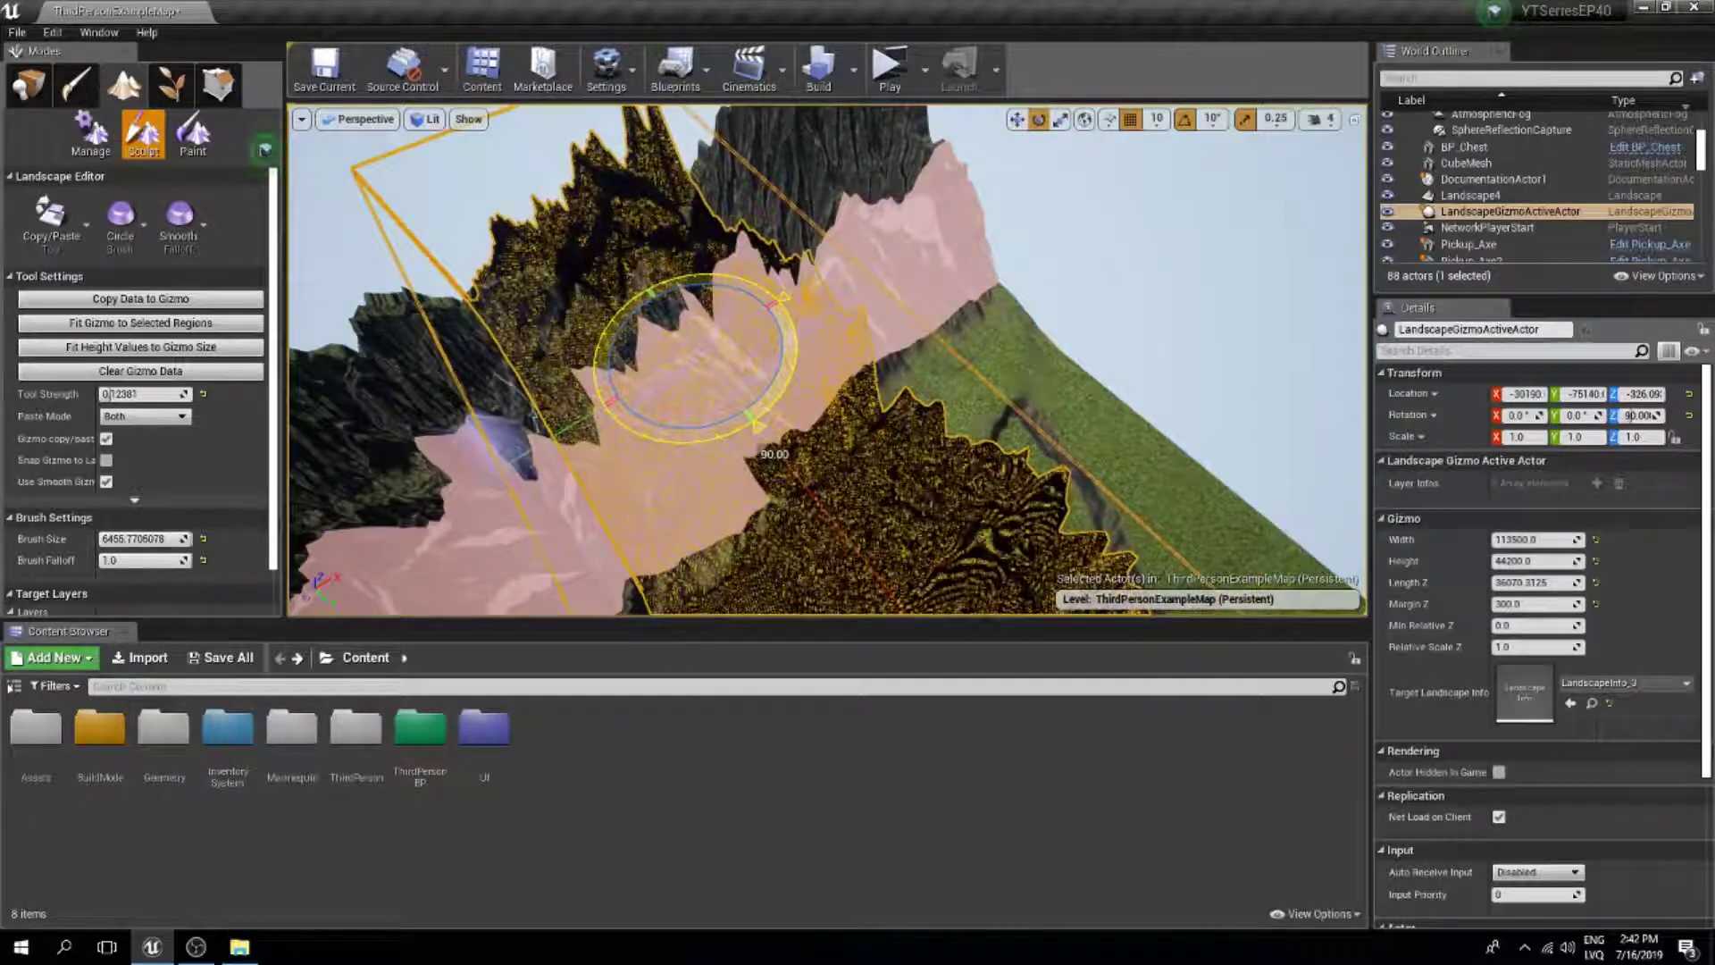
Move the gizmo to the neighbouring landscape edge at X 25390, Y -51840, lining up the copied mountains.
{"action": "key", "text": "w"}
{"action": "left_click_drag", "start_coordinate": [850, 292], "coordinate": [1019, 174]}
{"action": "right_click_drag", "start_coordinate": [1019, 174], "coordinate": [1198, 183]}
{"action": "right_click_drag", "start_coordinate": [731, 353], "coordinate": [677, 321]}
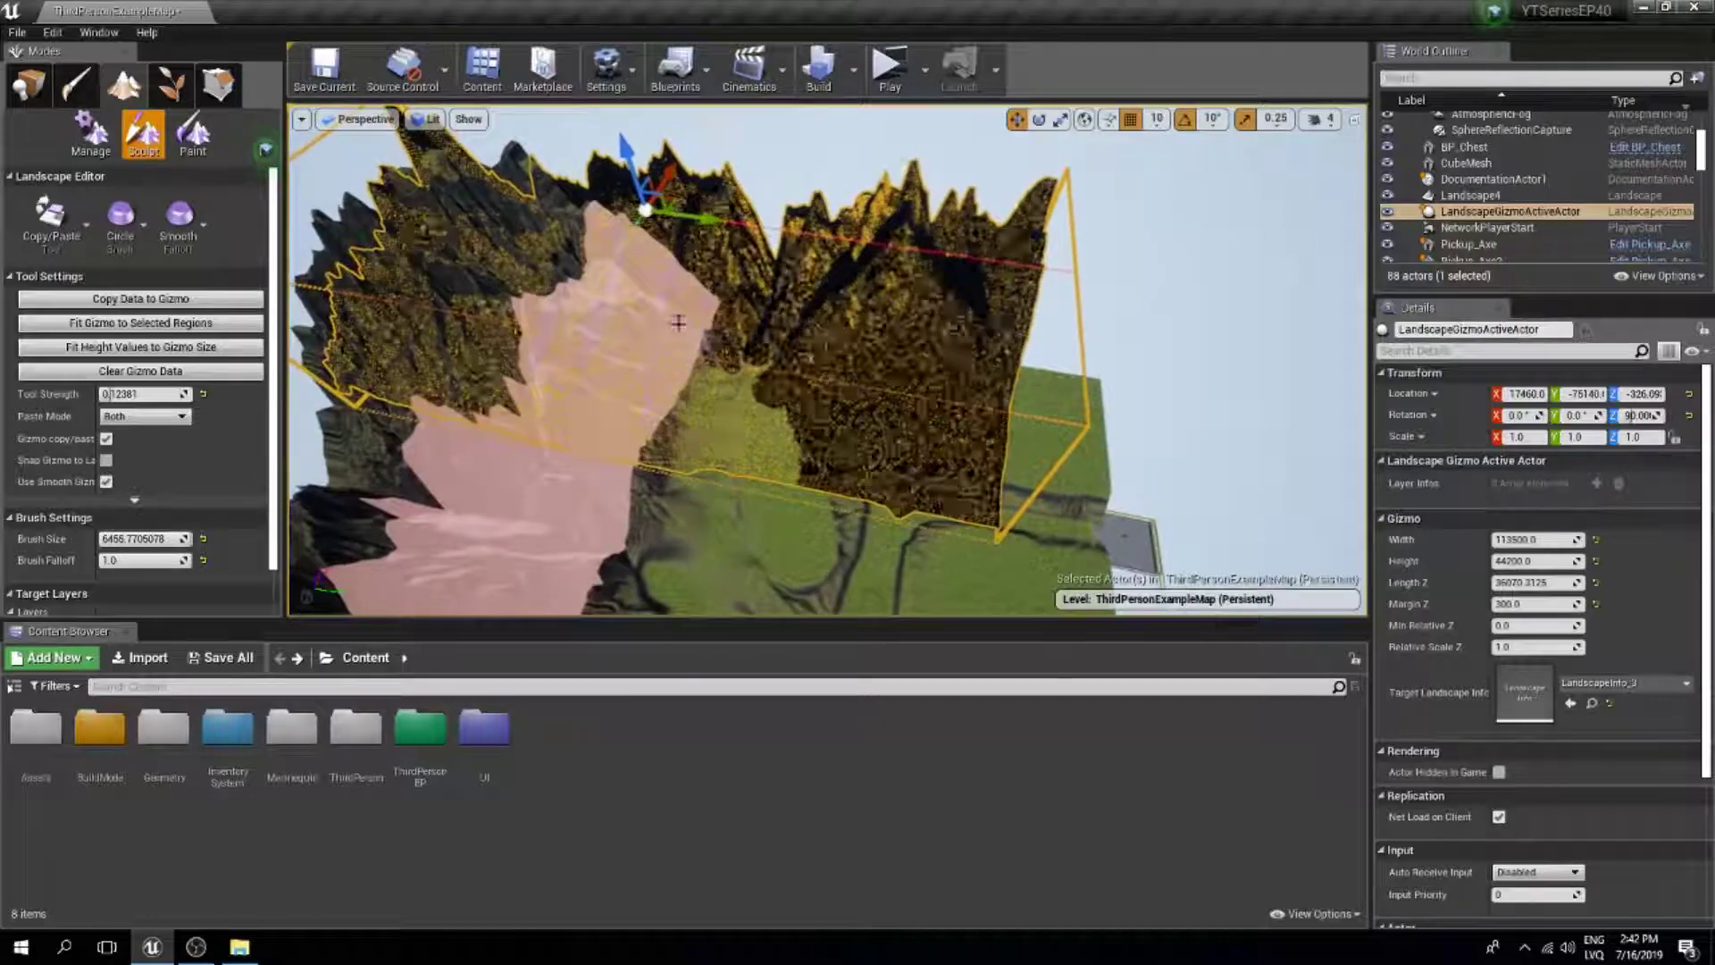
{"action": "left_click_drag", "start_coordinate": [711, 217], "coordinate": [876, 239]}
{"action": "right_click_drag", "start_coordinate": [876, 239], "coordinate": [831, 357]}
{"action": "left_click_drag", "start_coordinate": [1027, 141], "coordinate": [1124, 240]}
{"action": "mouse_move", "coordinate": [1124, 240]}
{"action": "right_mouse_down"}
{"action": "mouse_move", "coordinate": [1063, 259]}
{"action": "mouse_move", "coordinate": [1045, 312]}
{"action": "mouse_move", "coordinate": [1224, 250]}
{"action": "mouse_move", "coordinate": [1144, 242]}
{"action": "mouse_move", "coordinate": [1108, 197]}
{"action": "mouse_move", "coordinate": [1037, 201]}
{"action": "mouse_move", "coordinate": [1117, 223]}
{"action": "right_mouse_up"}
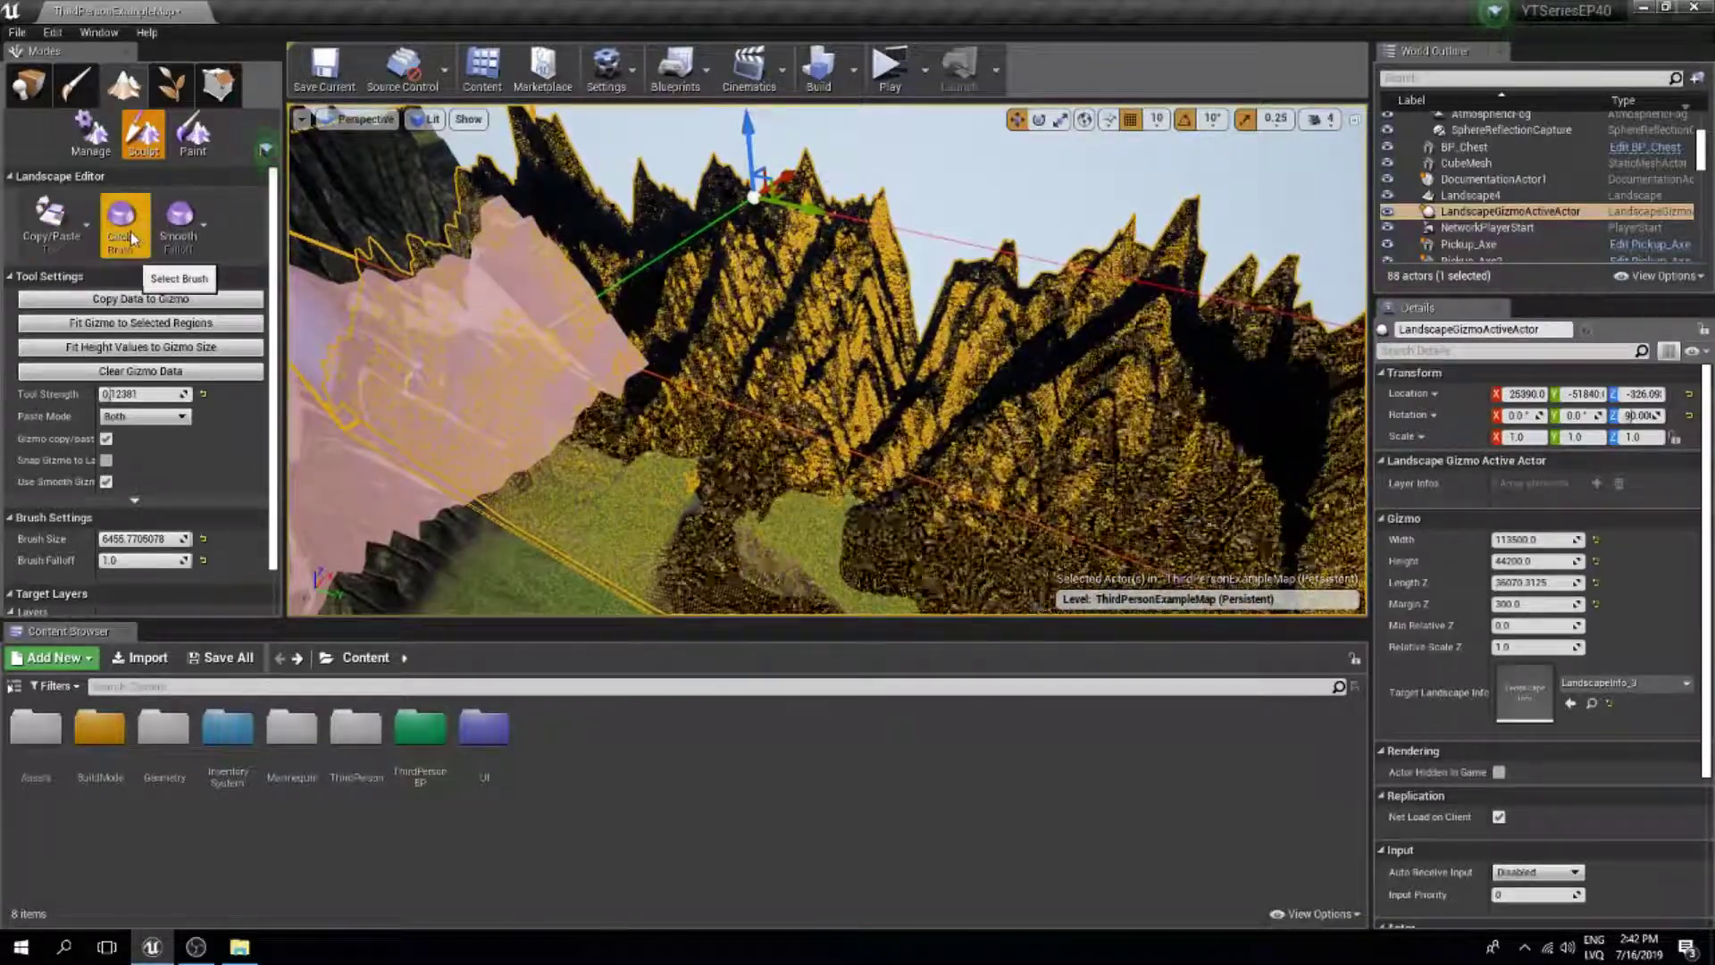
Raise the Copy/Paste brush size to 8192 and paste the copied mountains along the neighbouring landscape edge.
{"action": "mouse_move", "coordinate": [825, 359]}
{"action": "right_mouse_down"}
{"action": "mouse_move", "coordinate": [965, 349]}
{"action": "mouse_move", "coordinate": [939, 348]}
{"action": "right_mouse_up"}
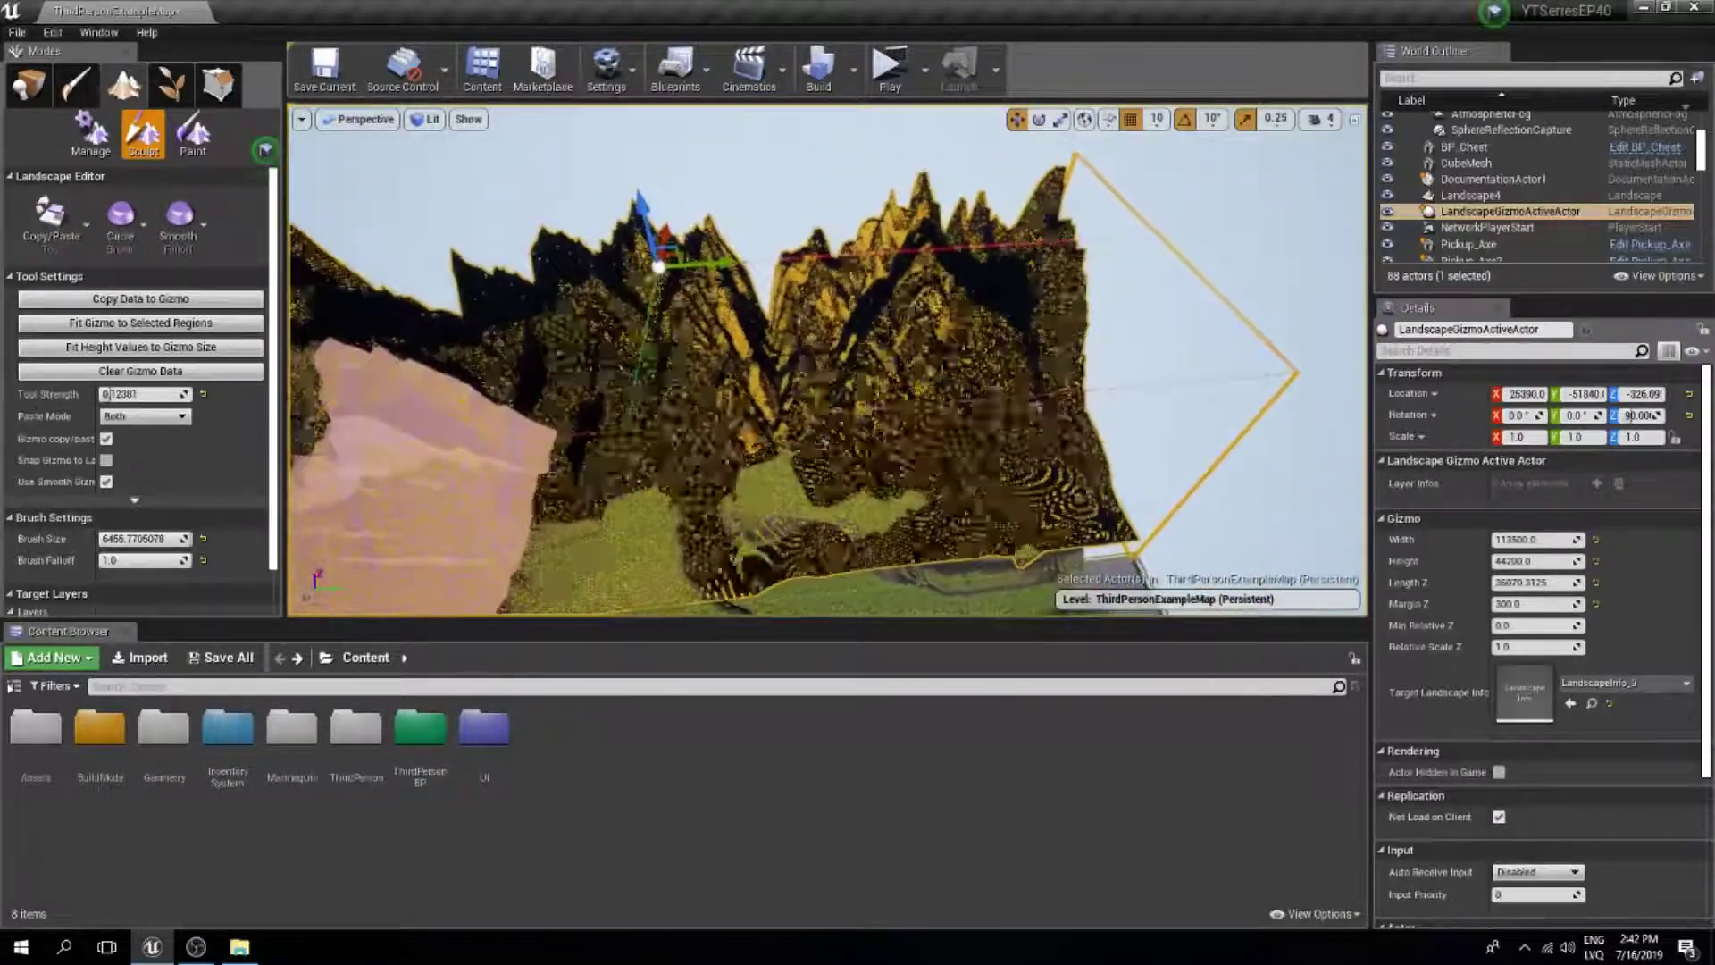
{"action": "right_click_drag", "start_coordinate": [728, 343], "coordinate": [611, 460]}
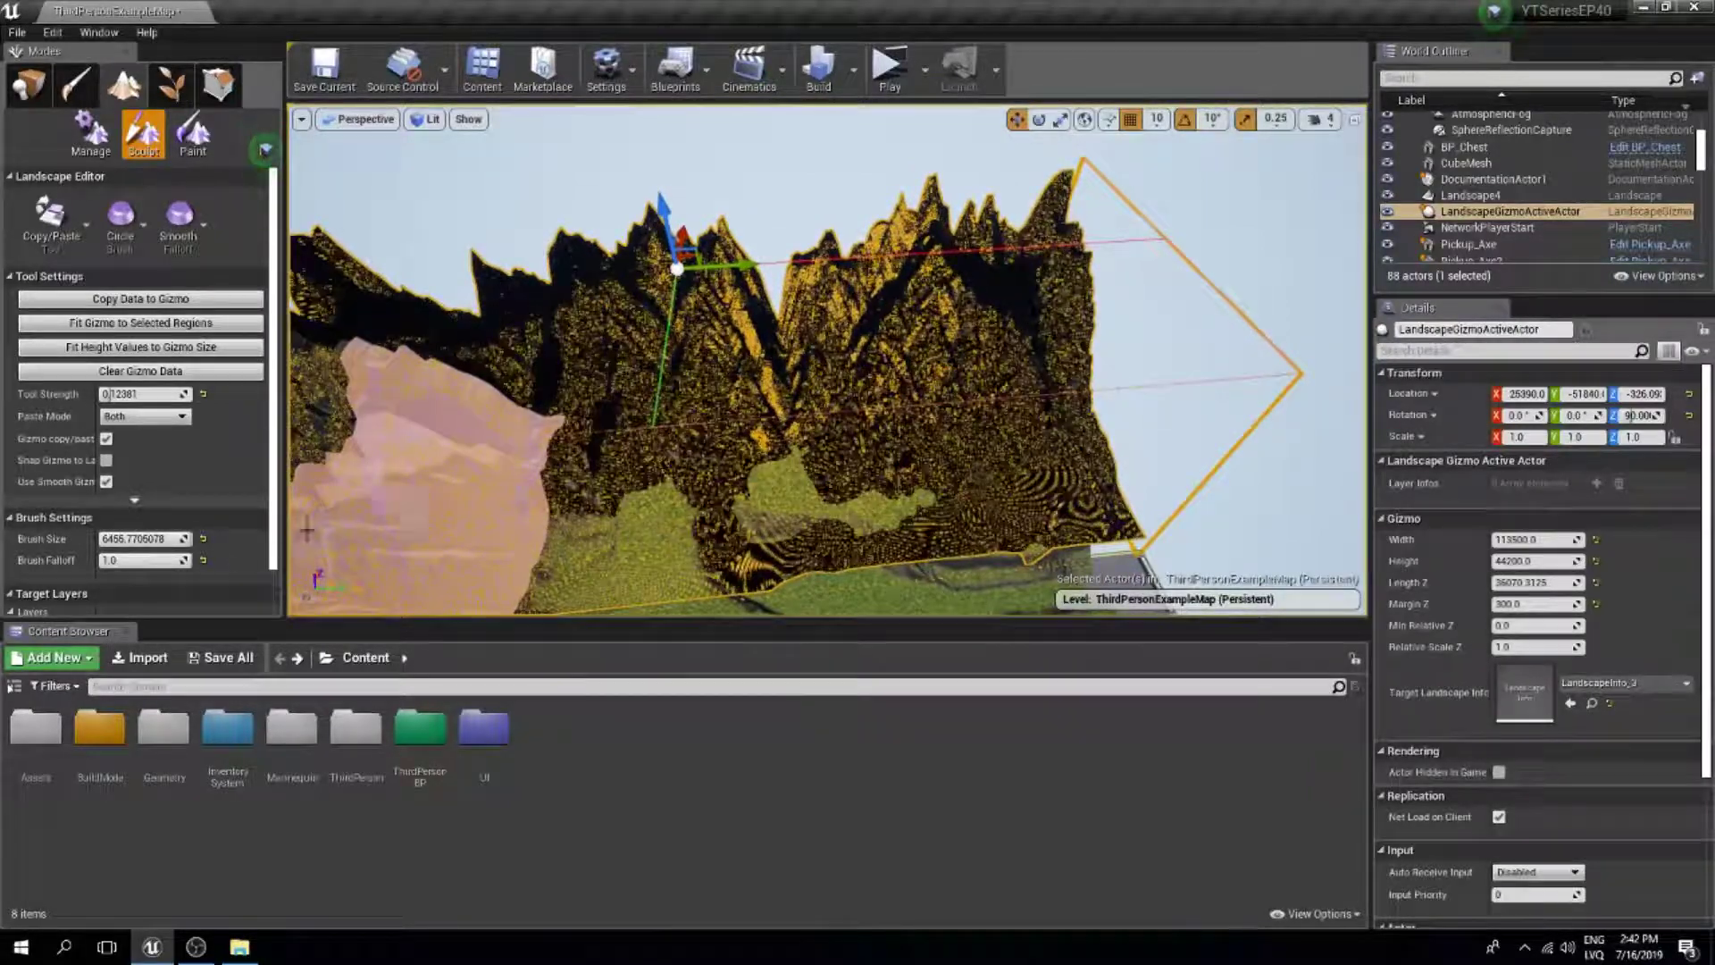
{"action": "left_click_drag", "start_coordinate": [136, 540], "coordinate": [183, 540]}
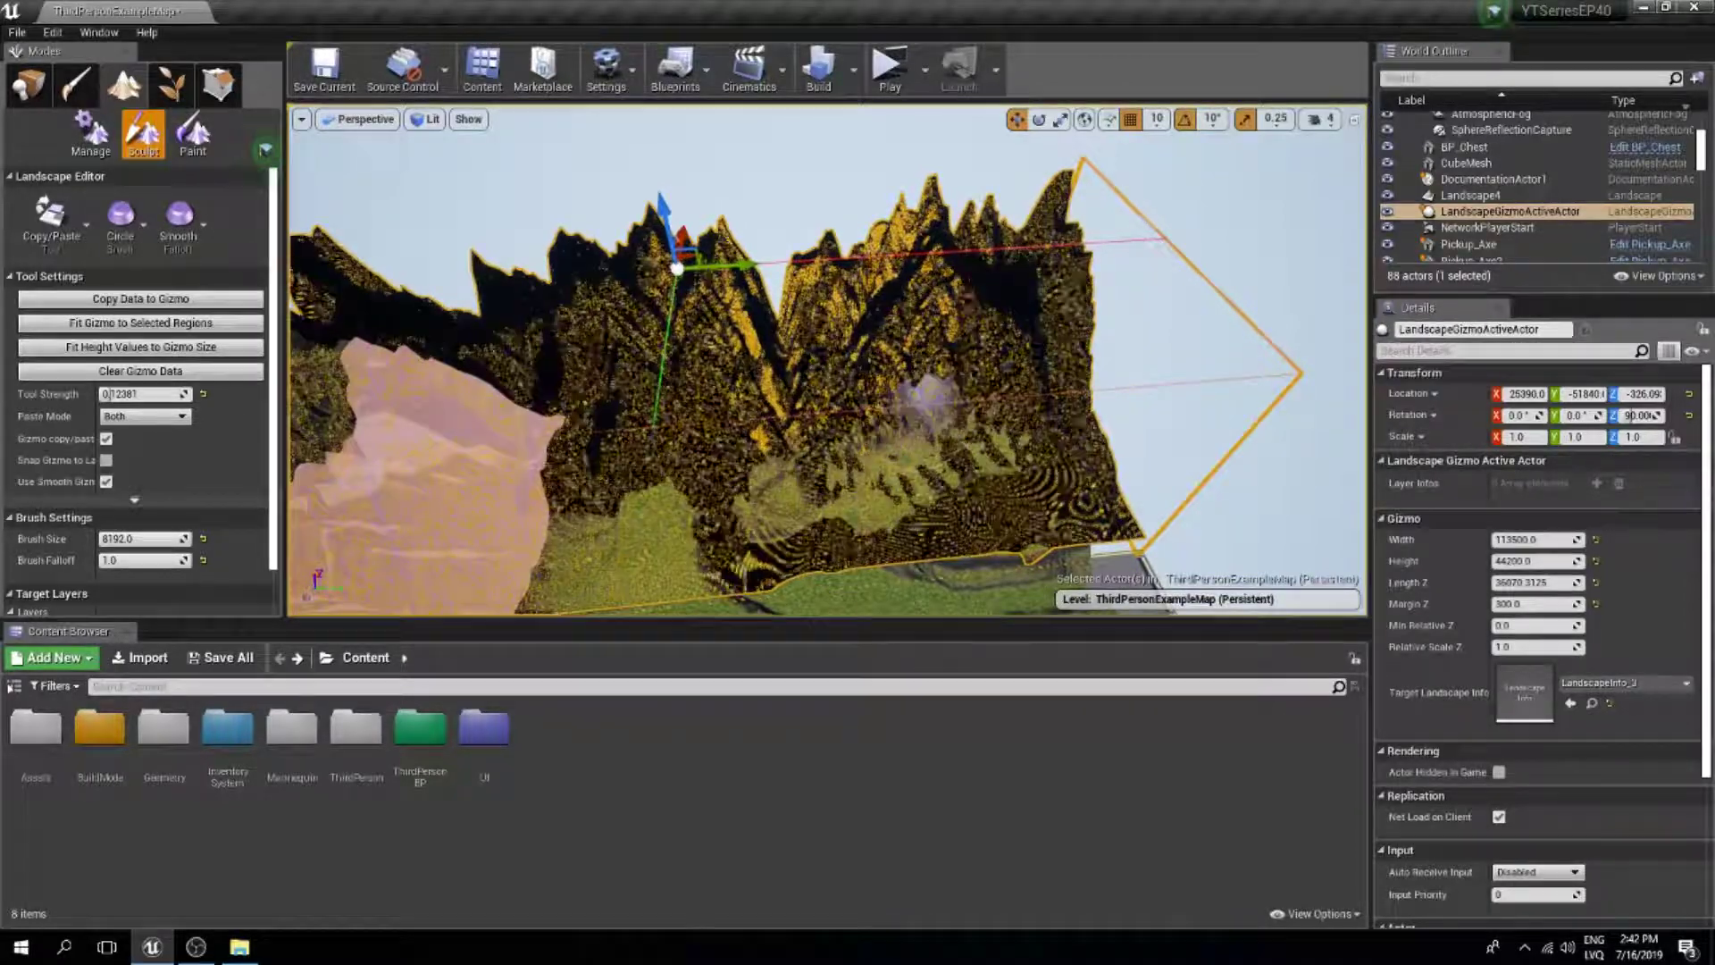
{"action": "right_click_drag", "start_coordinate": [939, 413], "coordinate": [871, 402]}
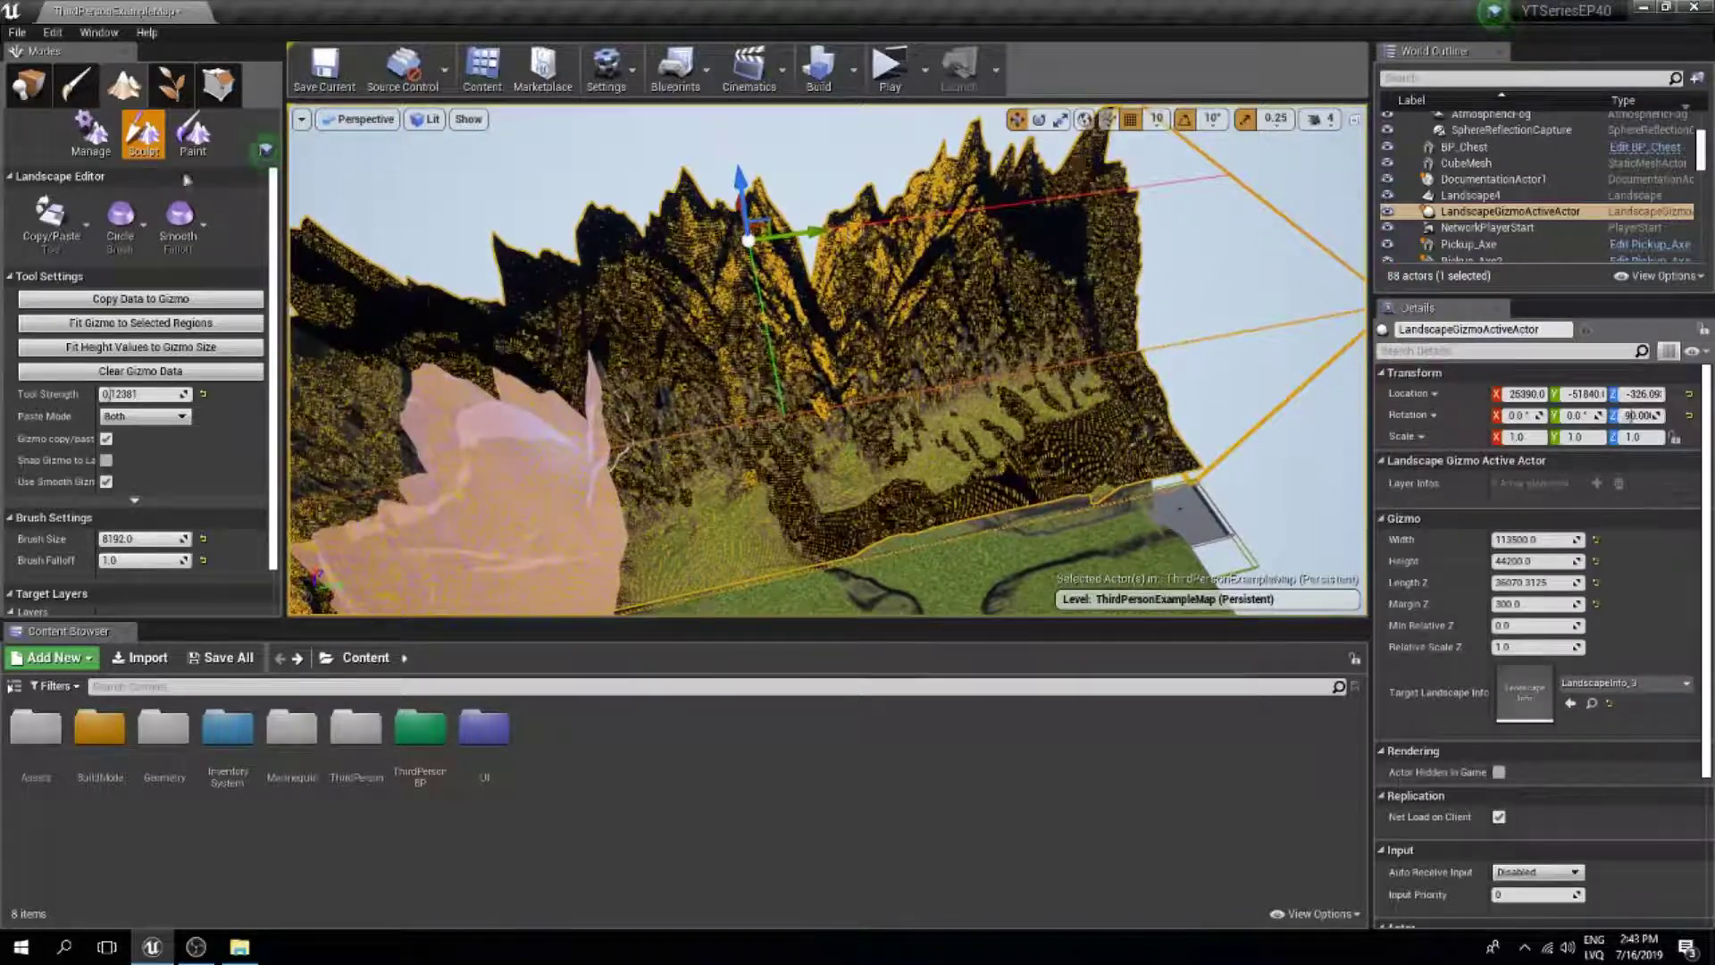
Leave landscape editing to examine the pasted mountains without the gizmo preview, and return to sculpting.
{"action": "left_click", "coordinate": [28, 85]}
{"action": "mouse_move", "coordinate": [655, 272]}
{"action": "right_mouse_down"}
{"action": "mouse_move", "coordinate": [545, 322]}
{"action": "mouse_move", "coordinate": [634, 300]}
{"action": "mouse_move", "coordinate": [690, 327]}
{"action": "mouse_move", "coordinate": [826, 302]}
{"action": "mouse_move", "coordinate": [655, 271]}
{"action": "right_mouse_up"}
{"action": "key", "text": "w"}
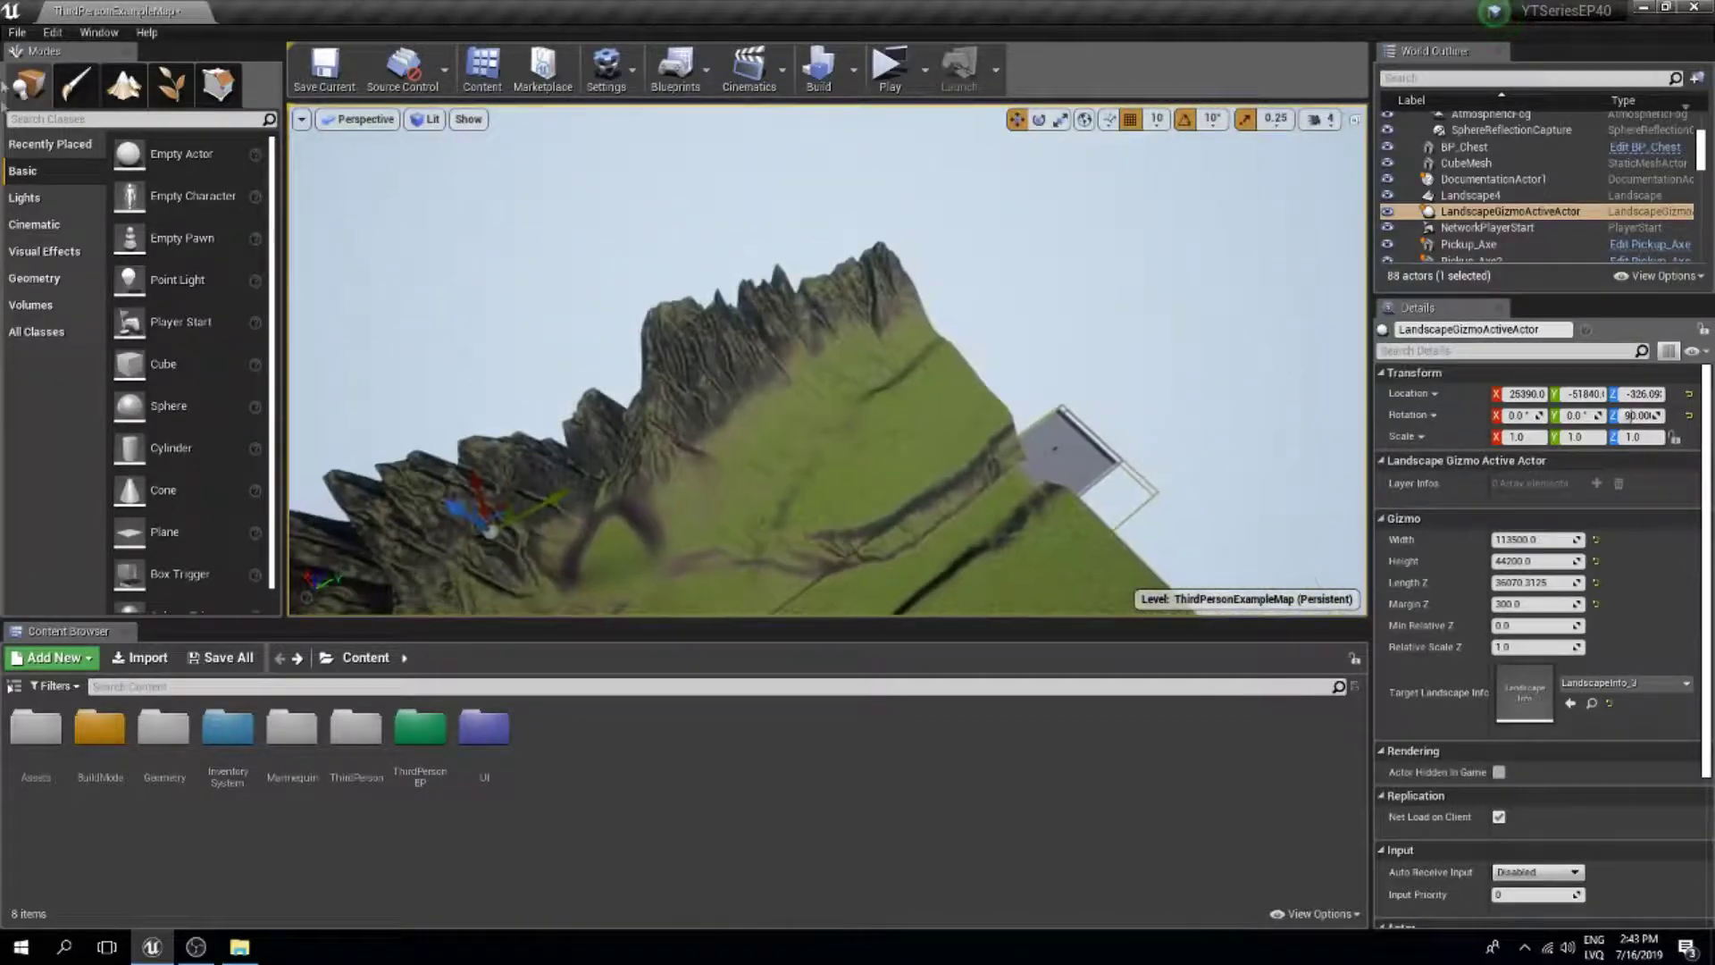
{"action": "left_click", "coordinate": [124, 85]}
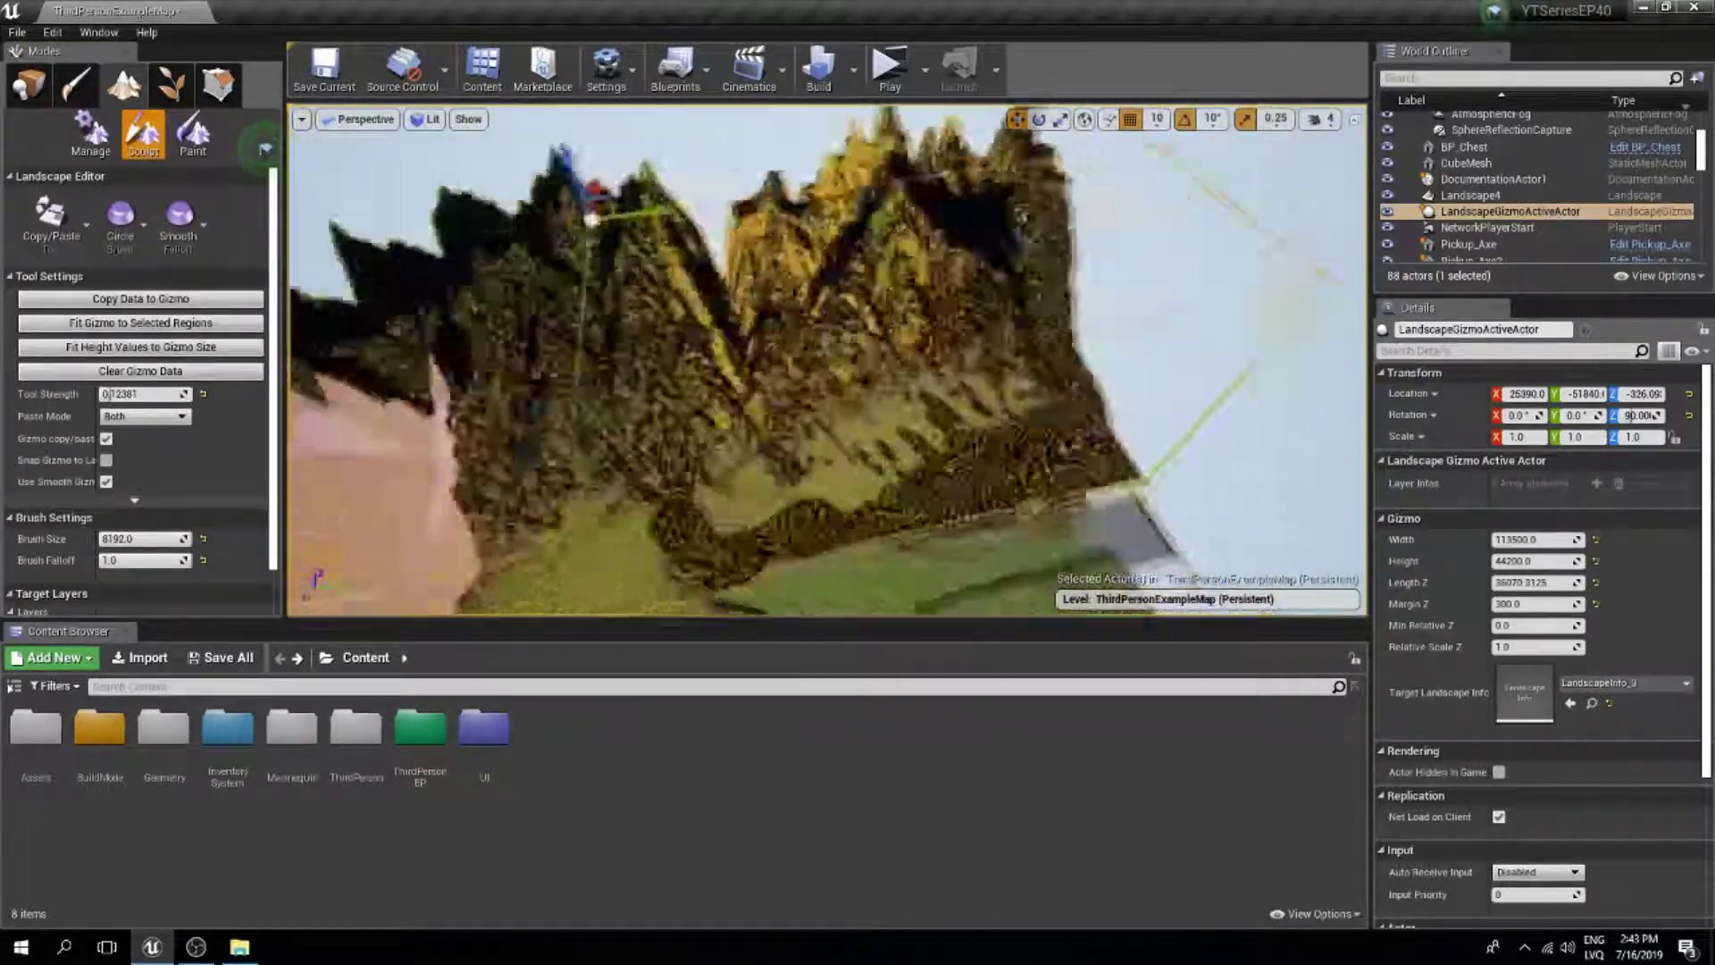
Rotate the gizmo to 180° about Z, move it to X -31980, Y -810 and paste the mountains along that edge.
{"action": "right_click_drag", "start_coordinate": [655, 272], "coordinate": [655, 271]}
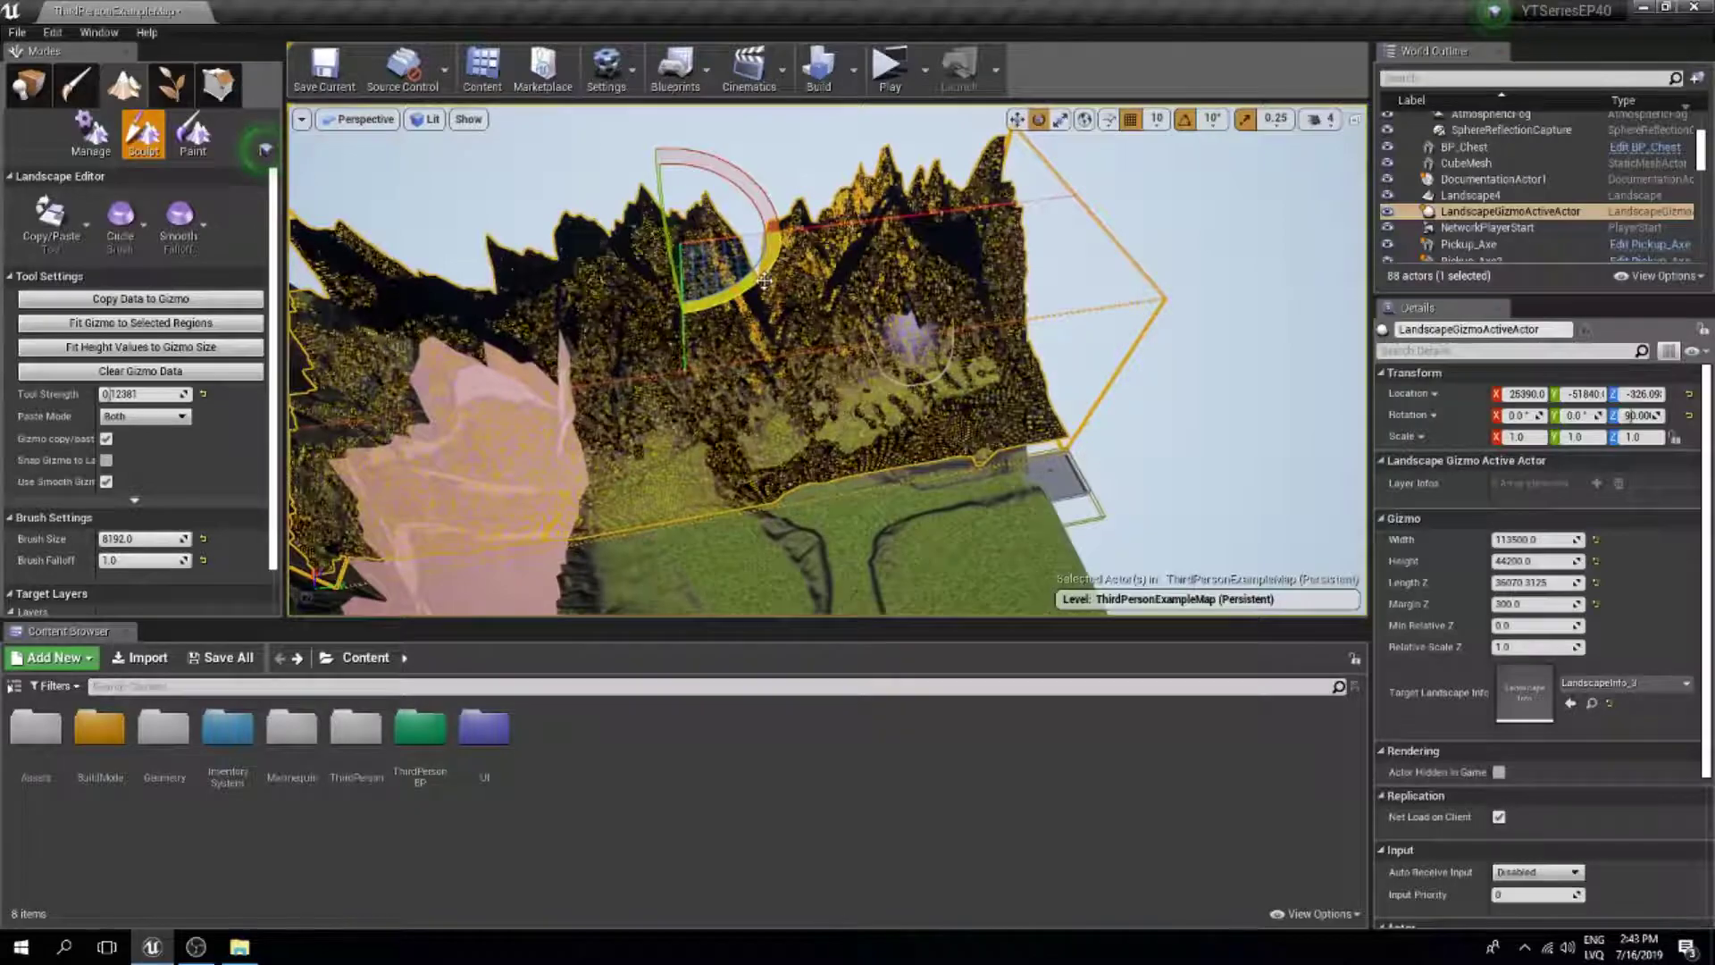
{"action": "left_click_drag", "start_coordinate": [758, 191], "coordinate": [779, 207]}
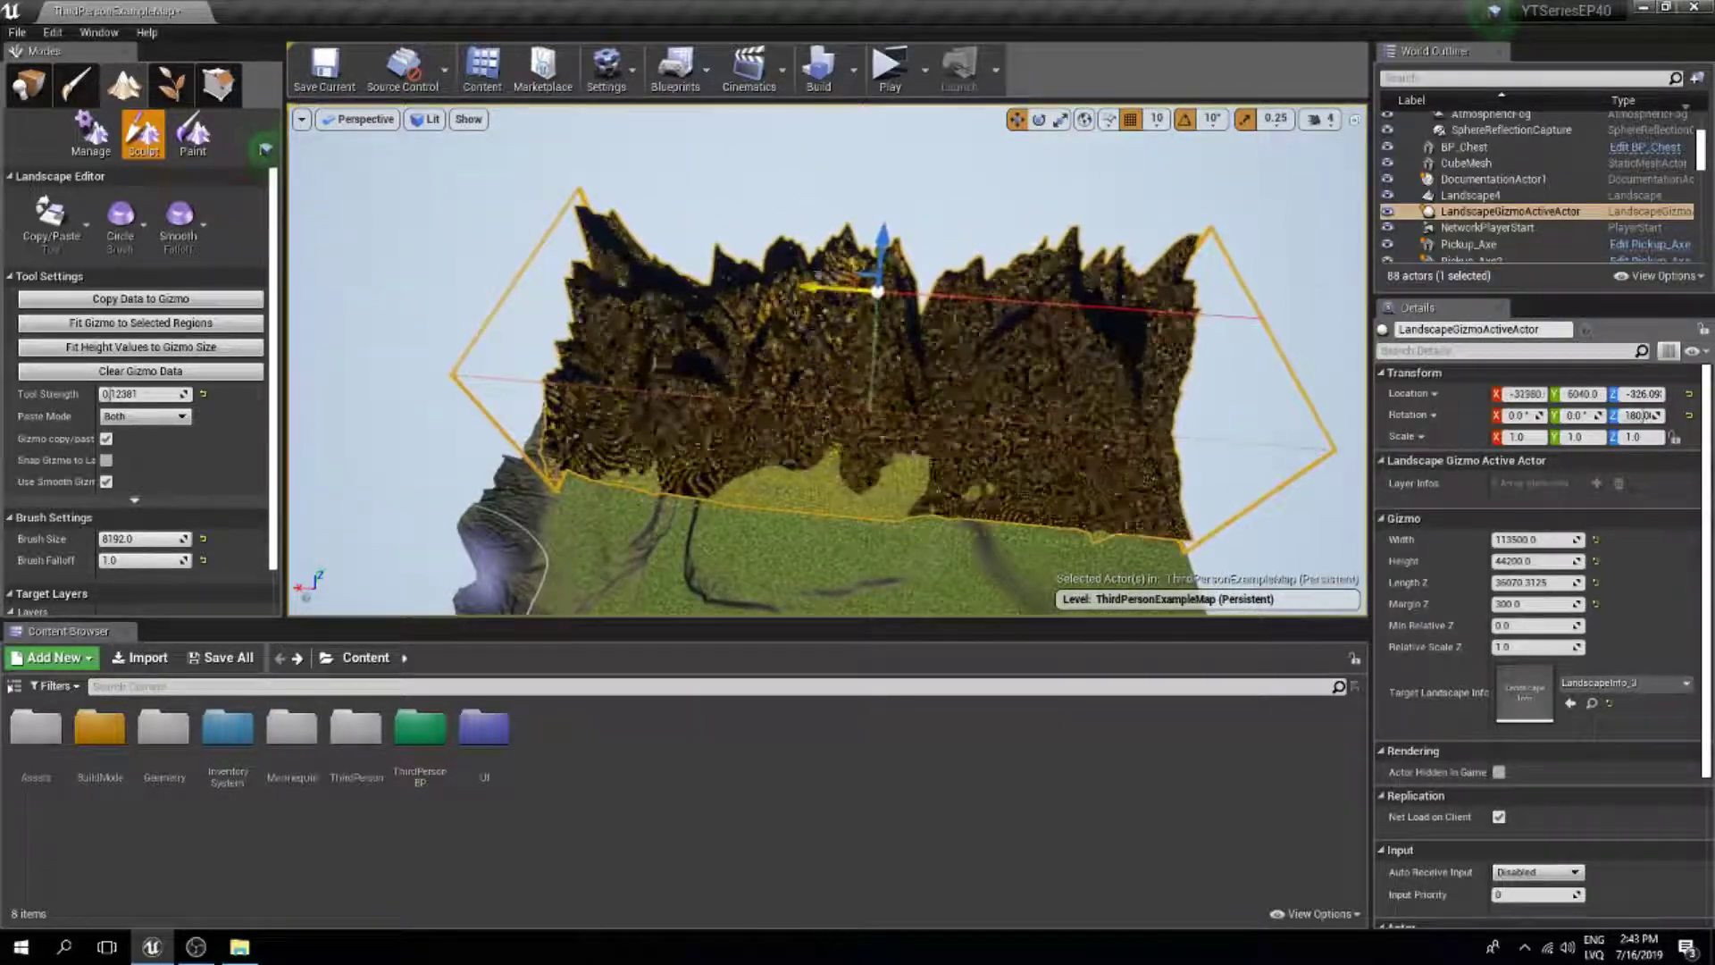
{"action": "left_click_drag", "start_coordinate": [817, 275], "coordinate": [809, 283]}
{"action": "mouse_move", "coordinate": [808, 282]}
{"action": "right_mouse_down"}
{"action": "mouse_move", "coordinate": [840, 402]}
{"action": "mouse_move", "coordinate": [1011, 382]}
{"action": "right_mouse_up"}
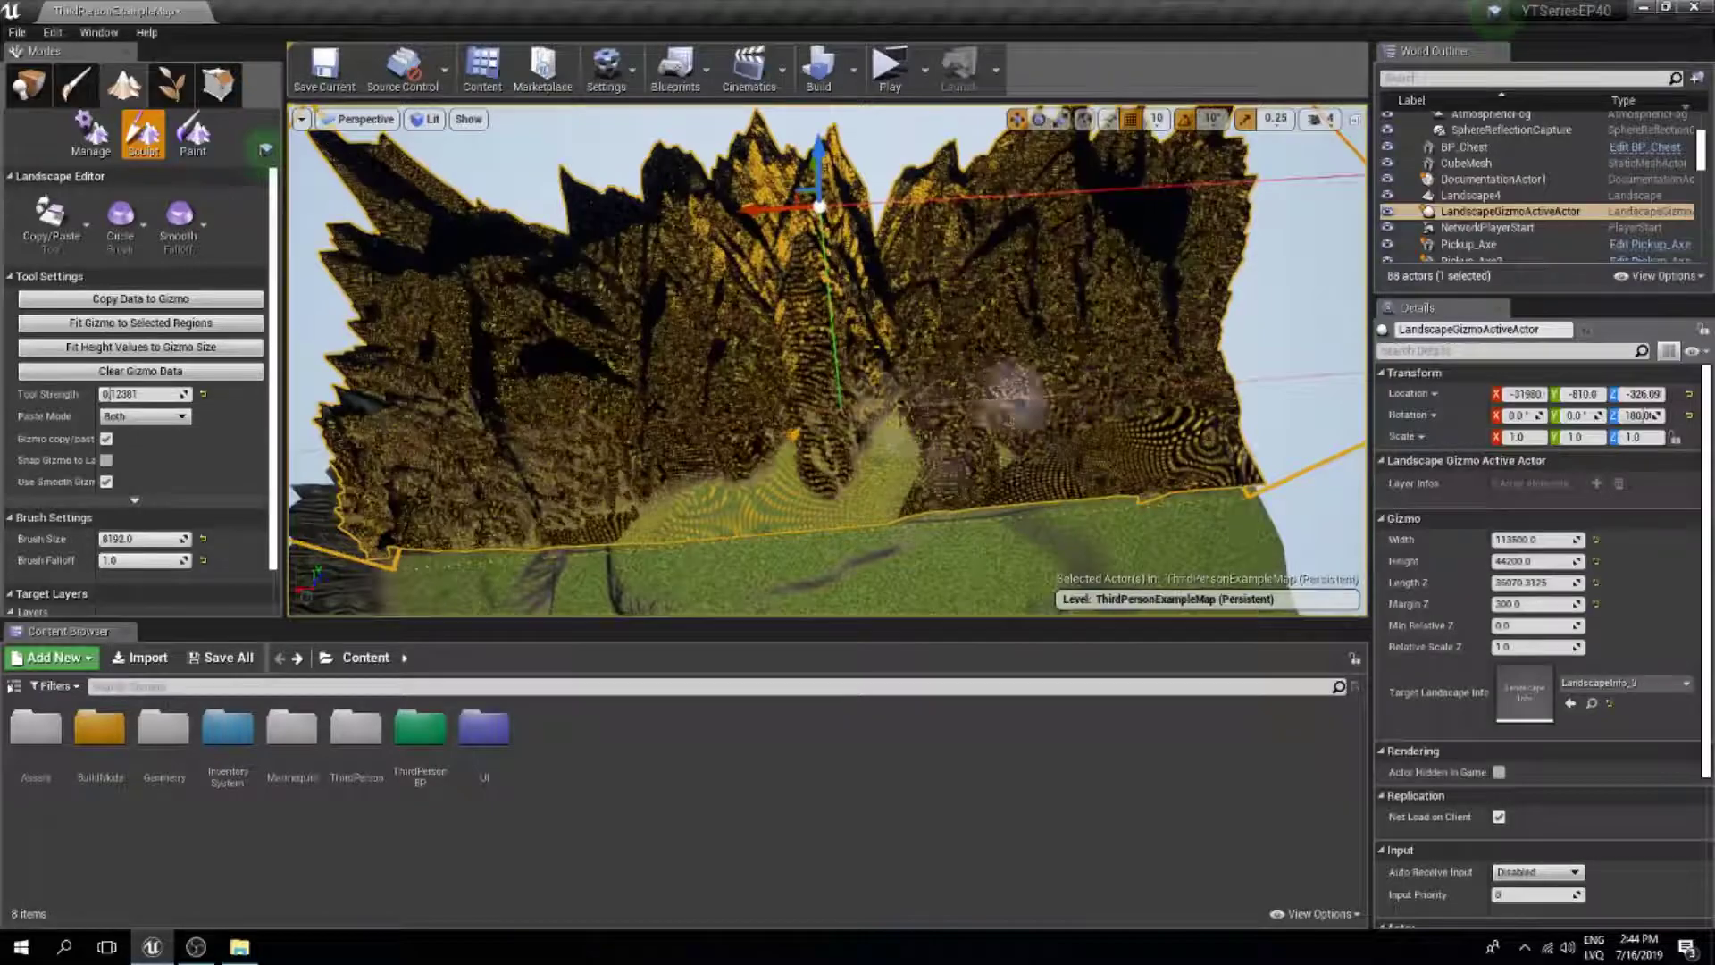
Rotate the gizmo to 270° about Z and move it to the remaining open edge at X -87360, Y -57220.
{"action": "left_click_drag", "start_coordinate": [1655, 416], "coordinate": [1655, 415]}
{"action": "mouse_move", "coordinate": [827, 359]}
{"action": "right_mouse_down"}
{"action": "mouse_move", "coordinate": [827, 420]}
{"action": "mouse_move", "coordinate": [827, 375]}
{"action": "right_mouse_up"}
{"action": "left_click_drag", "start_coordinate": [751, 192], "coordinate": [1010, 199]}
{"action": "right_click_drag", "start_coordinate": [1011, 199], "coordinate": [1010, 357]}
{"action": "right_click_drag", "start_coordinate": [827, 359], "coordinate": [828, 268]}
{"action": "left_click", "coordinate": [90, 134]}
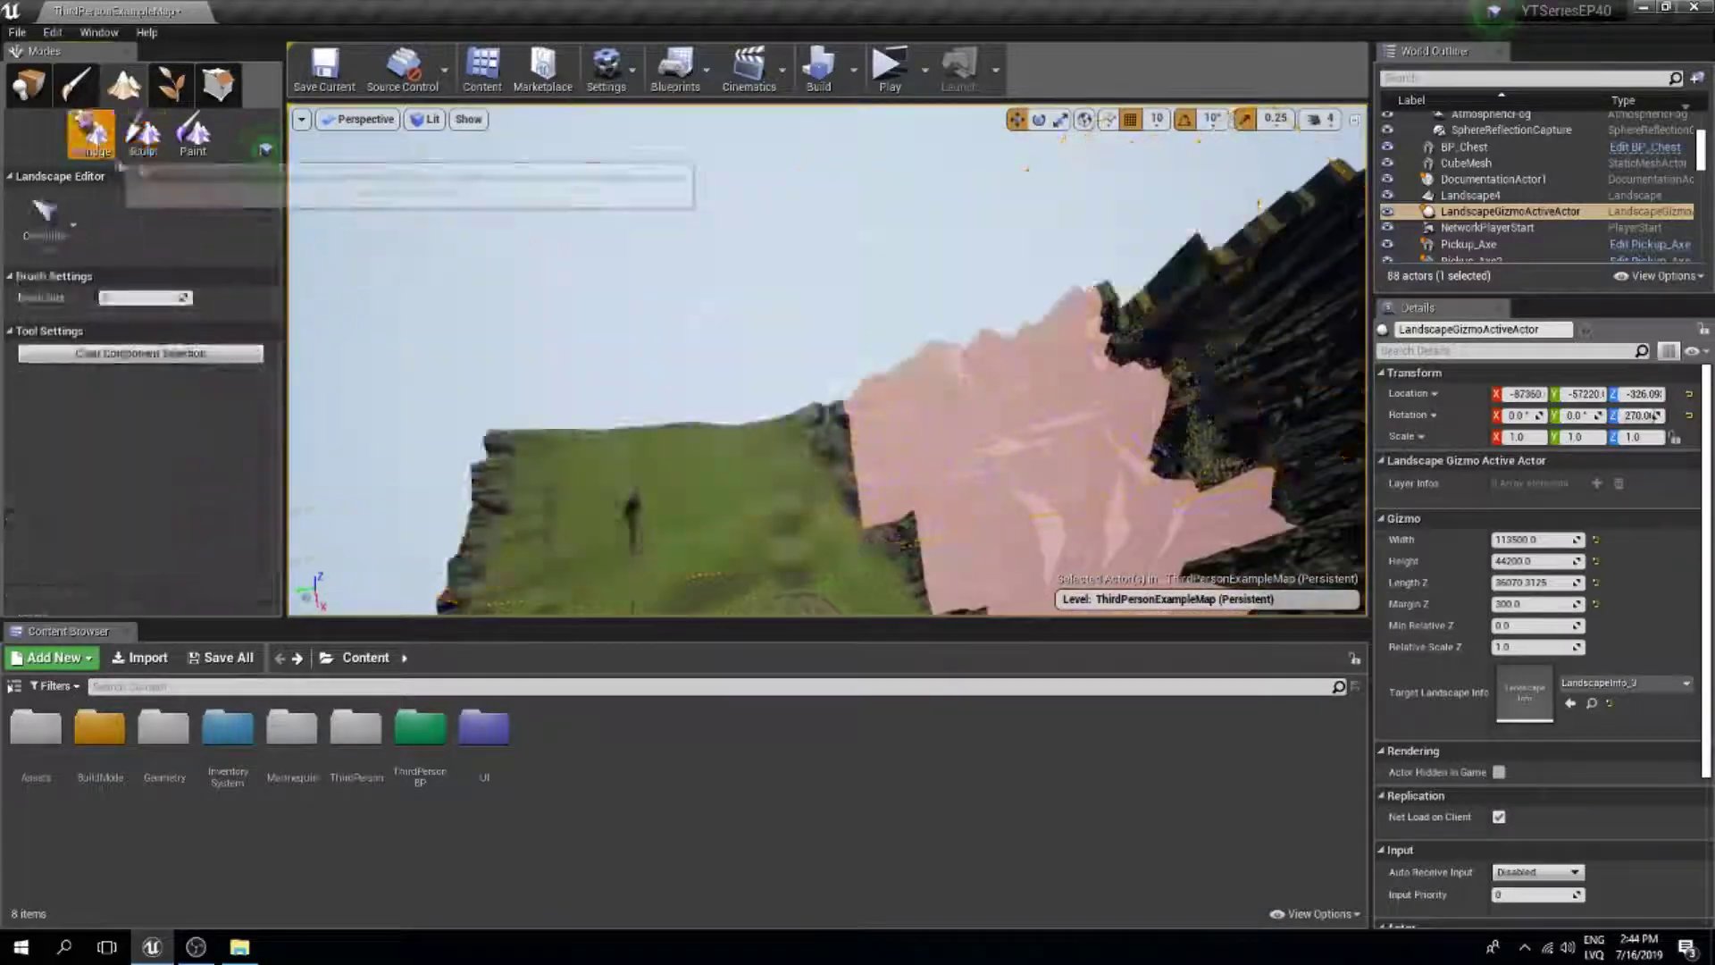
{"action": "left_click", "coordinate": [143, 134]}
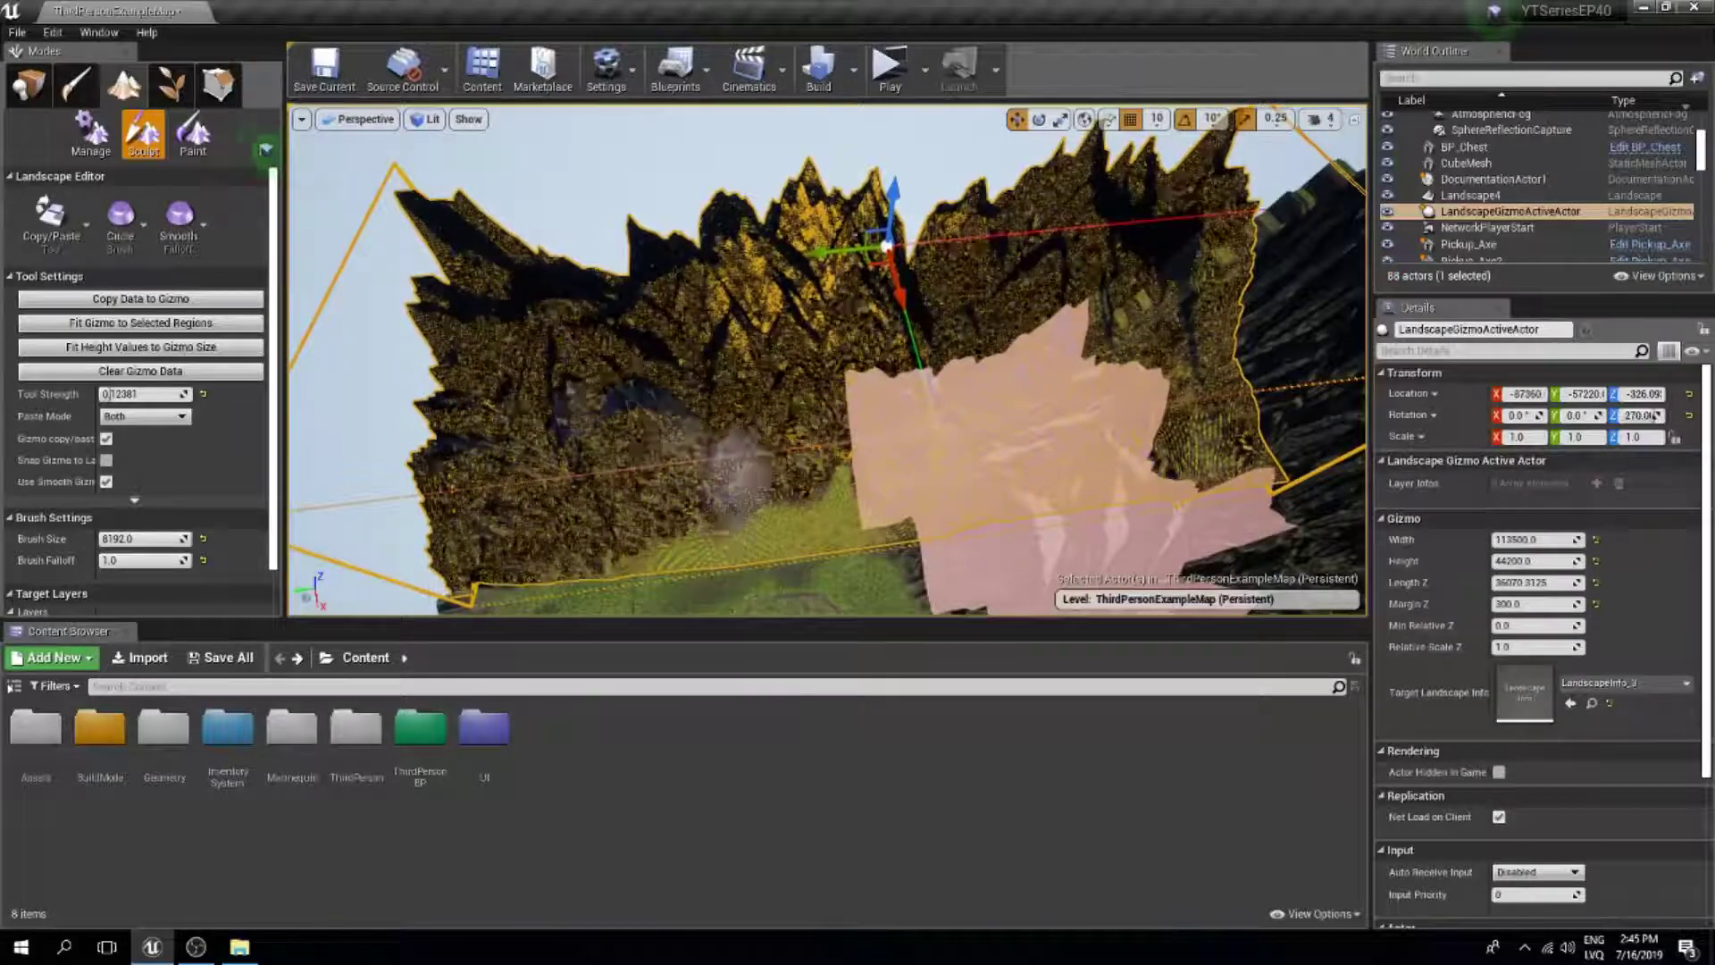
Inspect the ground inside the mountain ring and switch the sculpting tool from Hydro Erosion to Flatten.
{"action": "key", "text": "shift+1"}
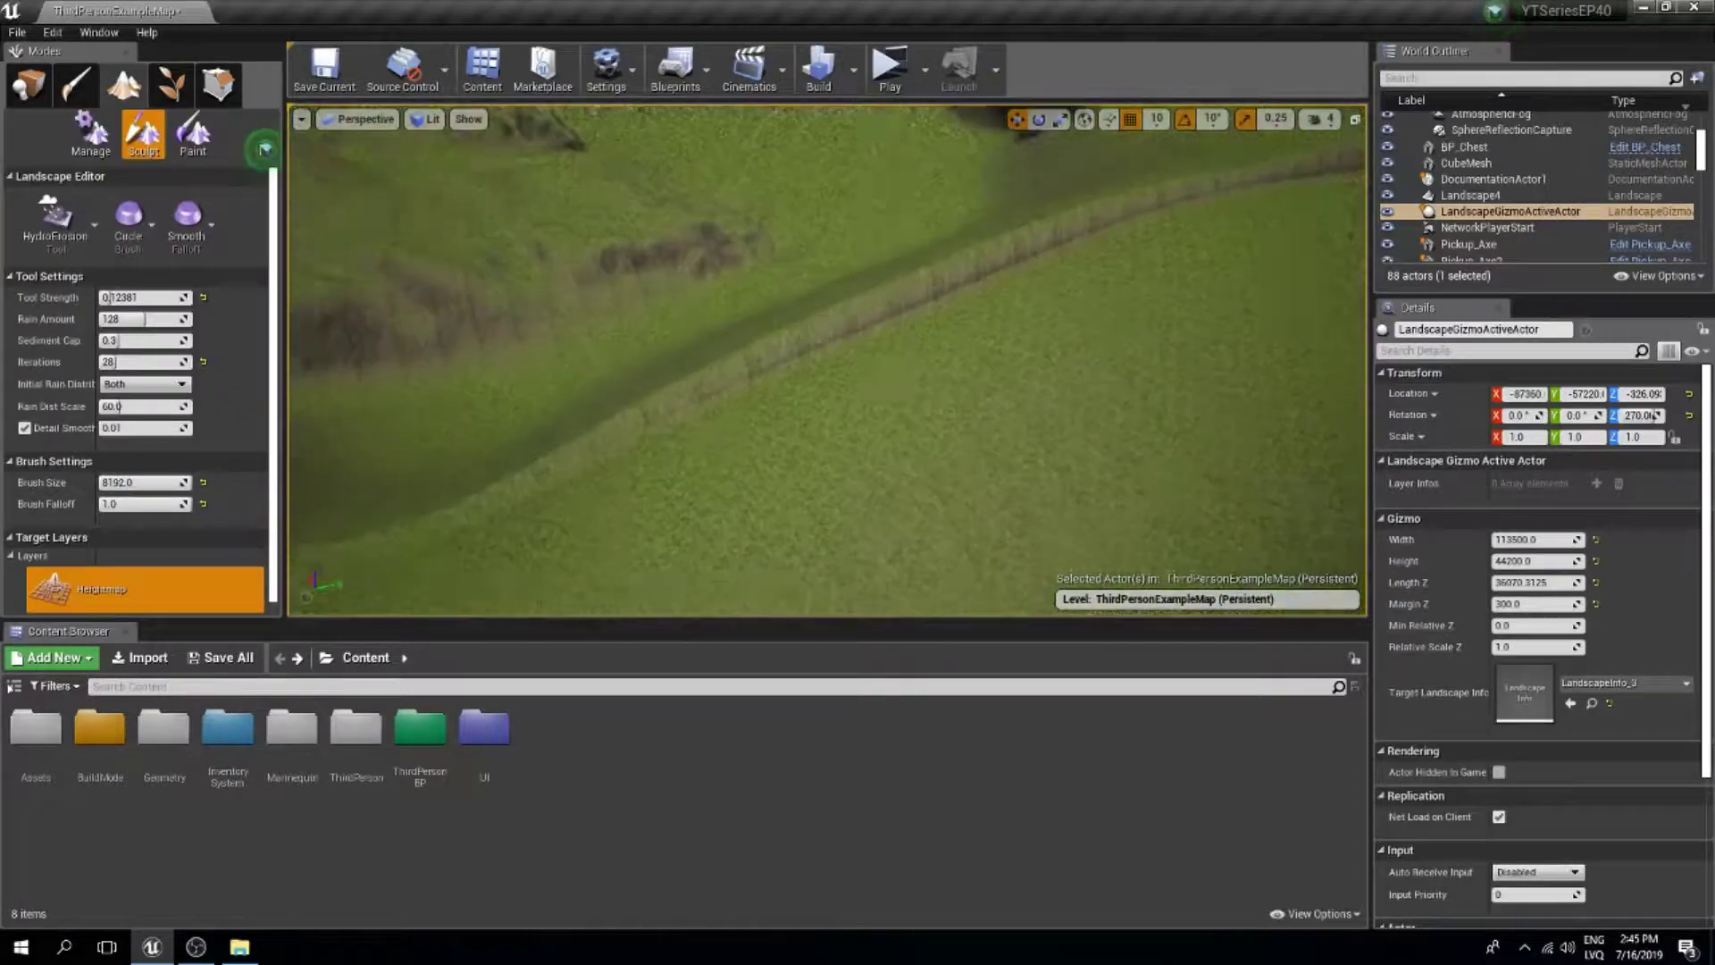
{"action": "right_click_drag", "start_coordinate": [827, 359], "coordinate": [827, 268]}
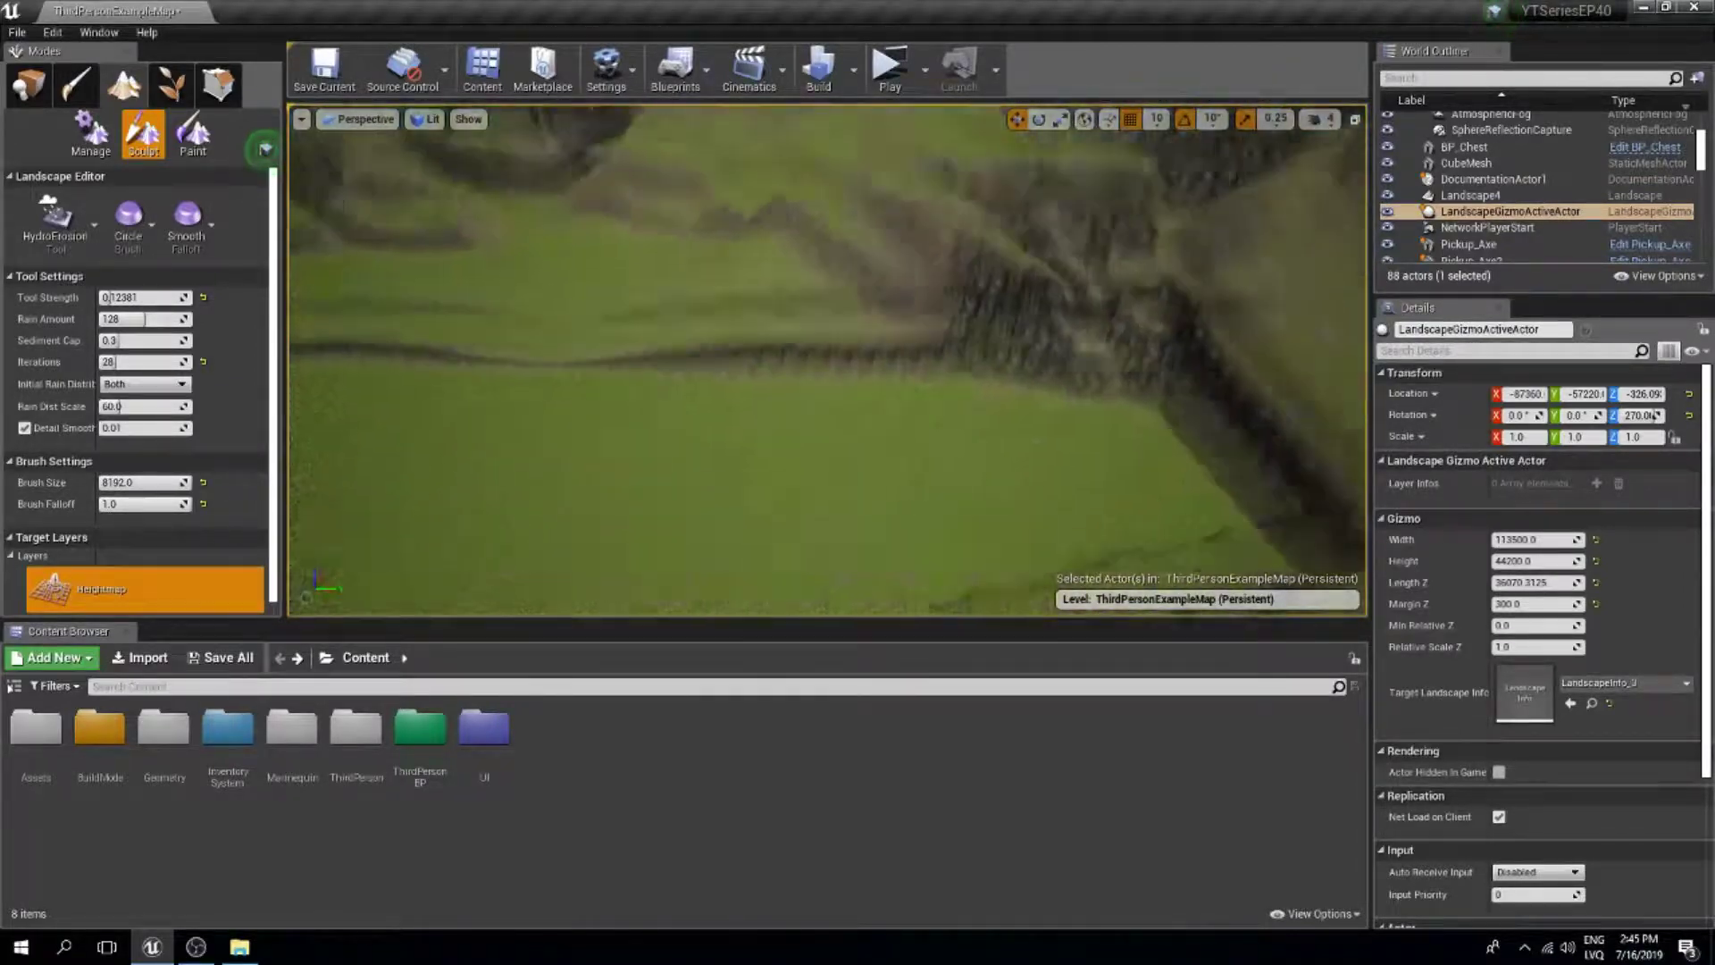
{"action": "left_click", "coordinate": [55, 223]}
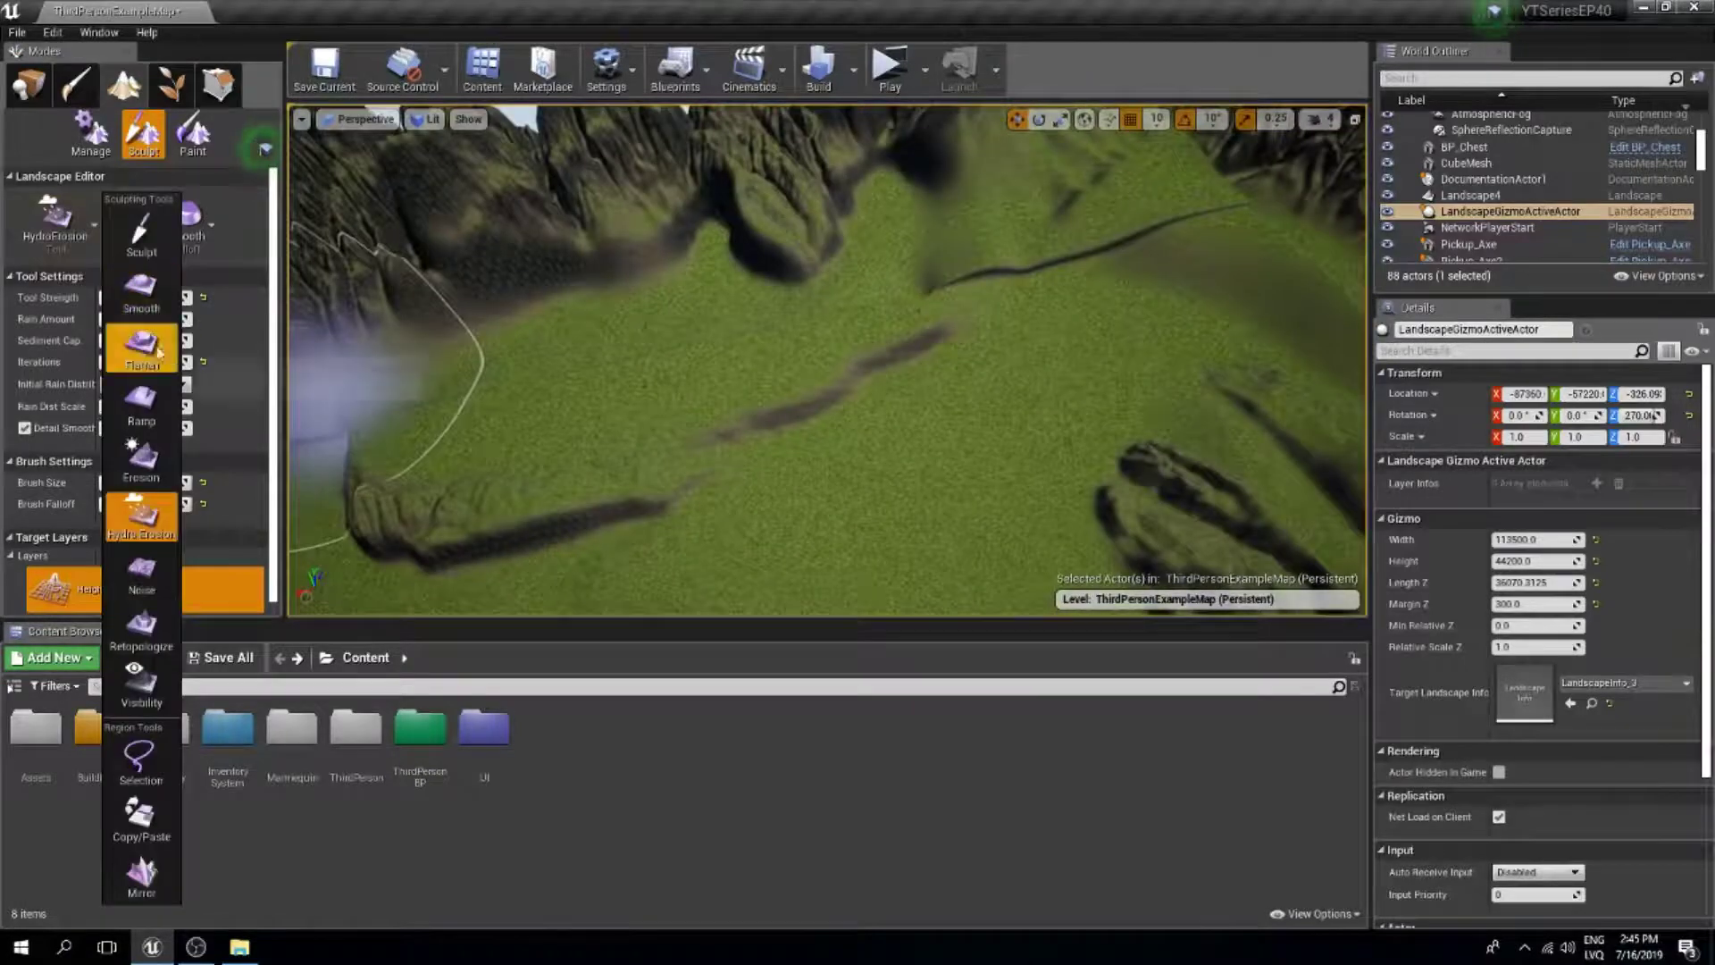
{"action": "left_click", "coordinate": [140, 344]}
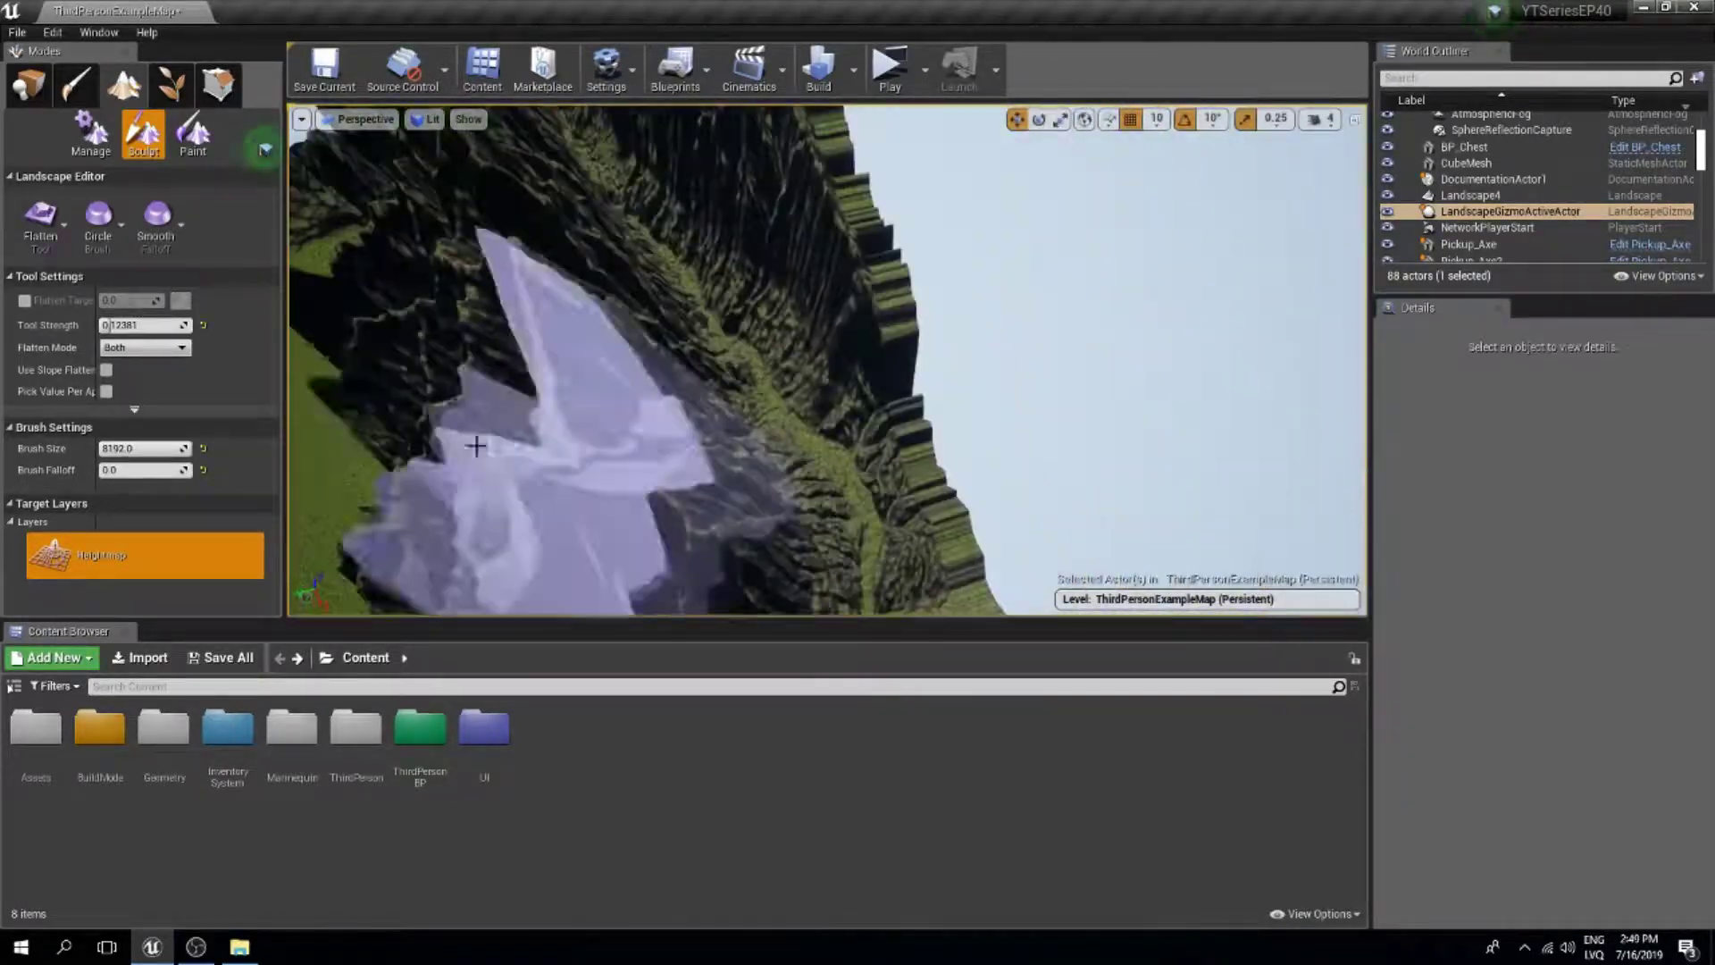
Return to the component Selection tool and clear the existing mountain component selection.
{"action": "left_click", "coordinate": [29, 85]}
{"action": "left_click", "coordinate": [125, 85]}
{"action": "left_click", "coordinate": [91, 134]}
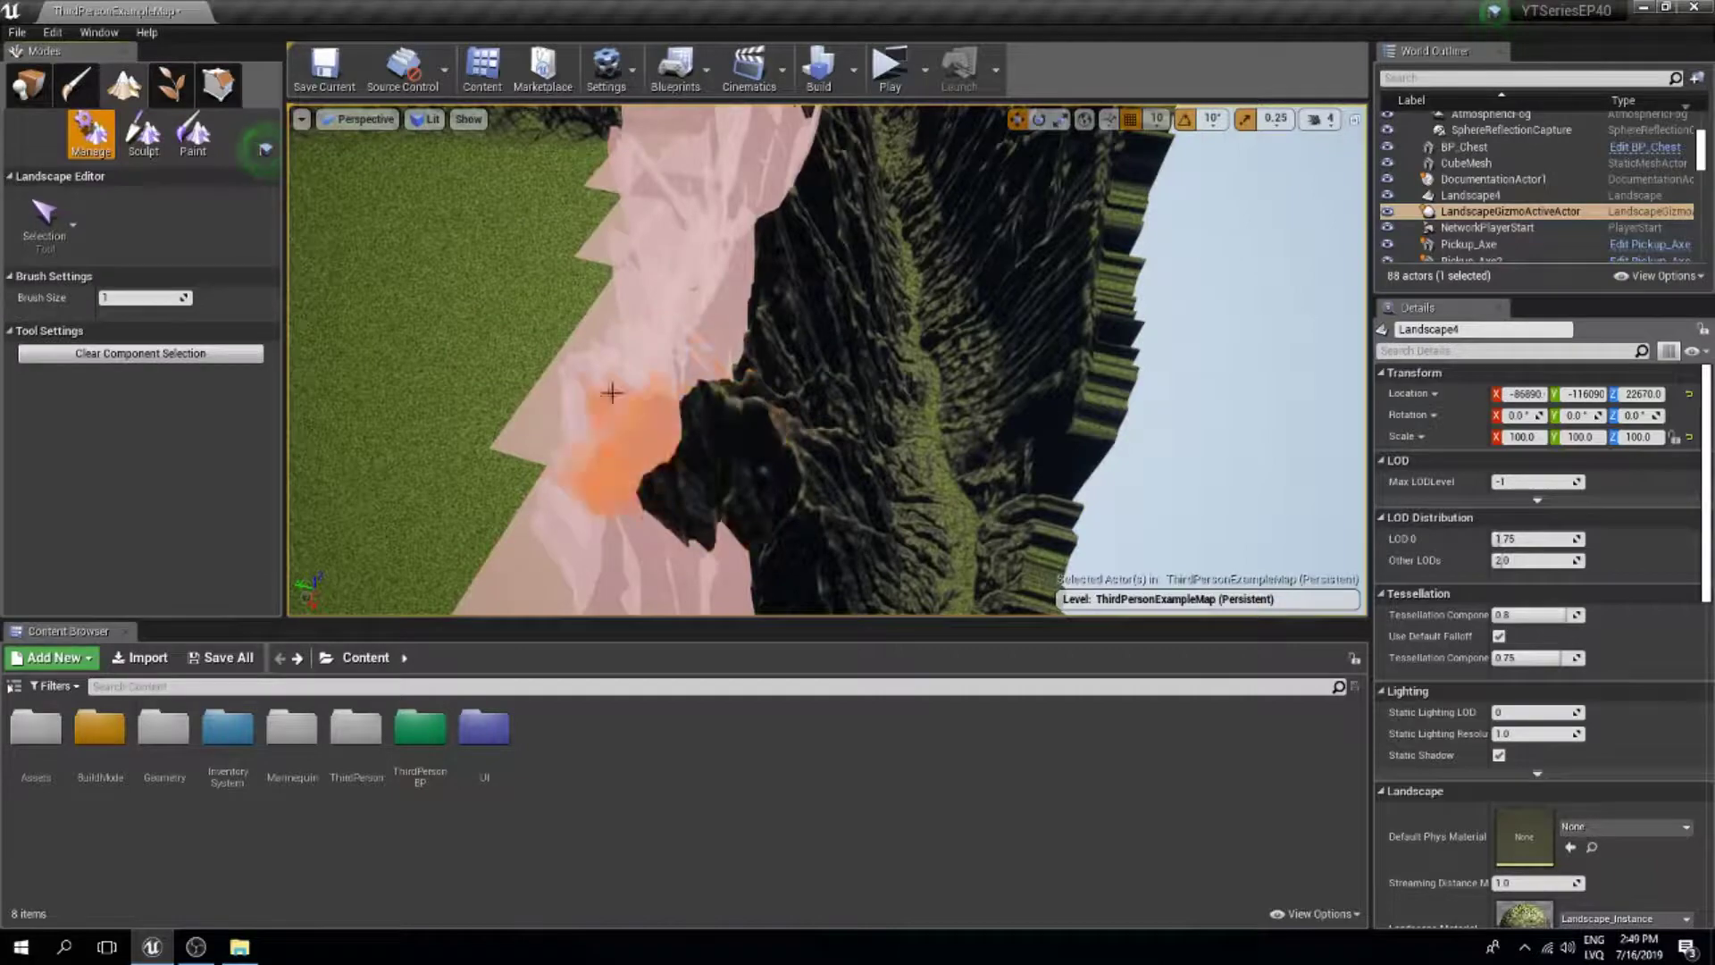
{"action": "right_click_drag", "start_coordinate": [612, 393], "coordinate": [730, 382]}
{"action": "right_click_drag", "start_coordinate": [1110, 393], "coordinate": [849, 506]}
{"action": "left_click", "coordinate": [850, 506]}
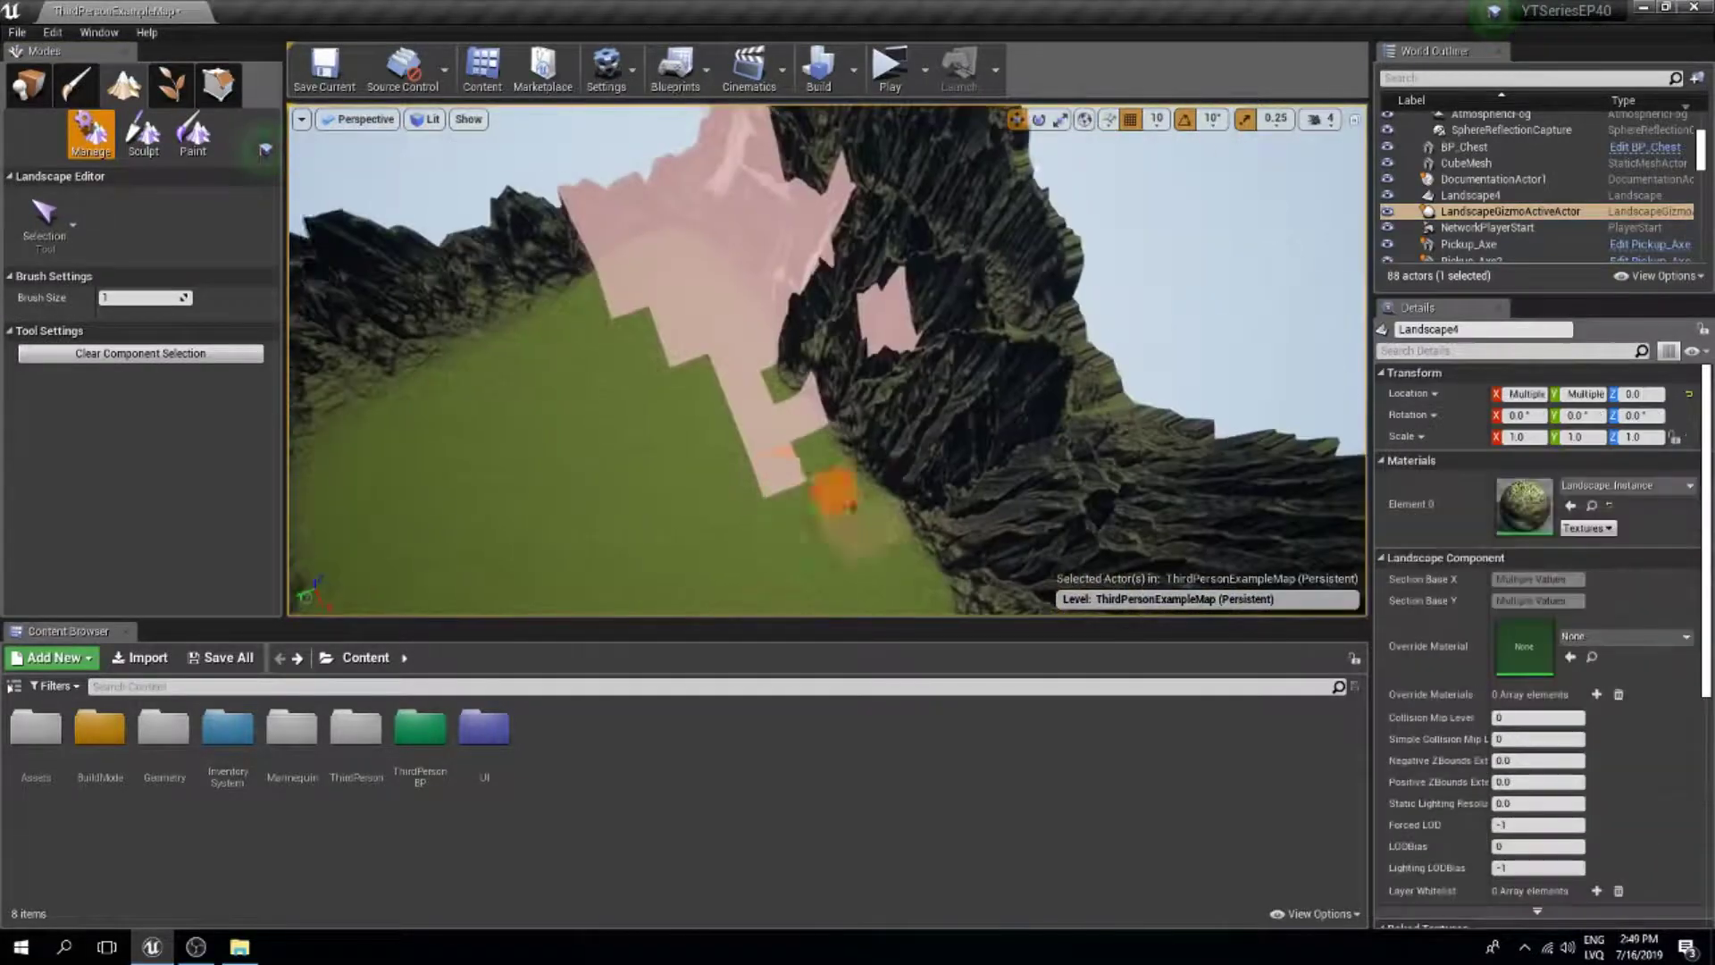
{"action": "right_click_drag", "start_coordinate": [686, 159], "coordinate": [889, 436]}
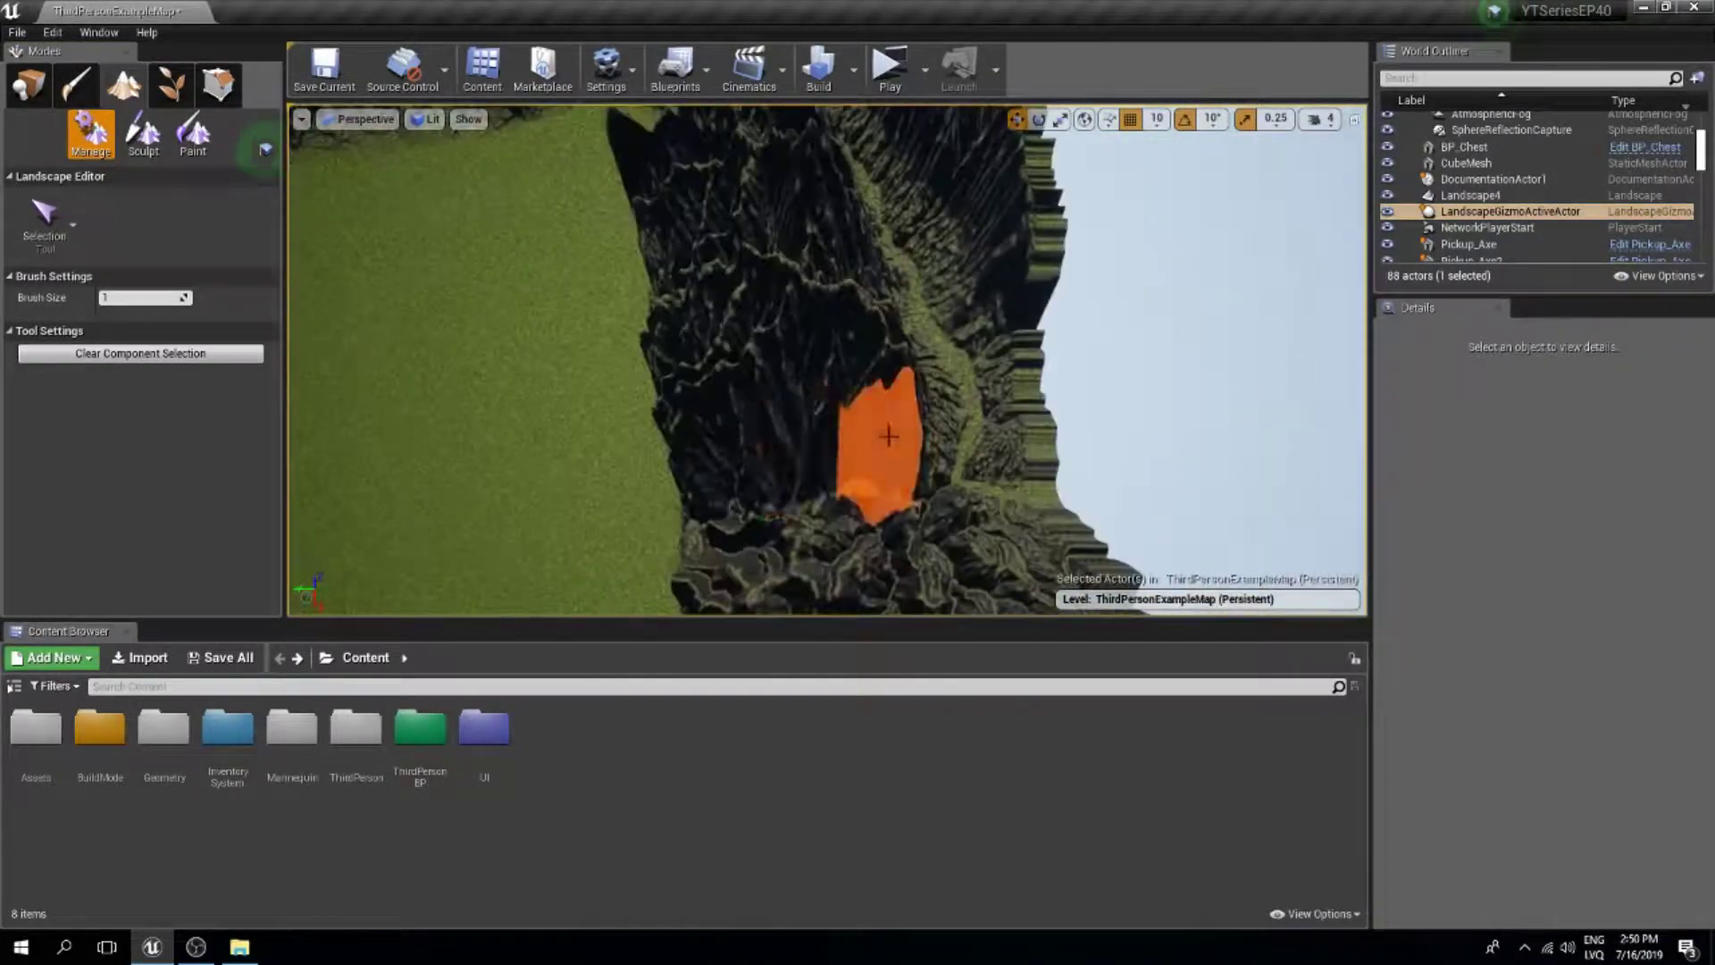
Select a small block of mountain components beside the flat ground and copy its terrain to the gizmo.
{"action": "left_click", "coordinate": [728, 382]}
{"action": "mouse_move", "coordinate": [728, 383]}
{"action": "right_mouse_down"}
{"action": "mouse_move", "coordinate": [865, 337]}
{"action": "mouse_move", "coordinate": [661, 404]}
{"action": "right_mouse_up"}
{"action": "key", "text": "ctrl+c"}
Move the gizmo onto the flat central ground and paste the copied mountain block there.
{"action": "left_click_drag", "start_coordinate": [661, 404], "coordinate": [988, 333]}
{"action": "right_click_drag", "start_coordinate": [988, 333], "coordinate": [988, 183]}
{"action": "left_click_drag", "start_coordinate": [986, 183], "coordinate": [645, 351]}
{"action": "left_click_drag", "start_coordinate": [819, 184], "coordinate": [1283, 166]}
{"action": "right_click_drag", "start_coordinate": [1283, 166], "coordinate": [1110, 358]}
{"action": "left_click_drag", "start_coordinate": [1072, 367], "coordinate": [532, 268]}
{"action": "right_click_drag", "start_coordinate": [562, 268], "coordinate": [835, 300]}
Paste another copy beside the central mountain and move the gizmo to X -8540, Y -43320.
{"action": "left_click_drag", "start_coordinate": [902, 393], "coordinate": [742, 344]}
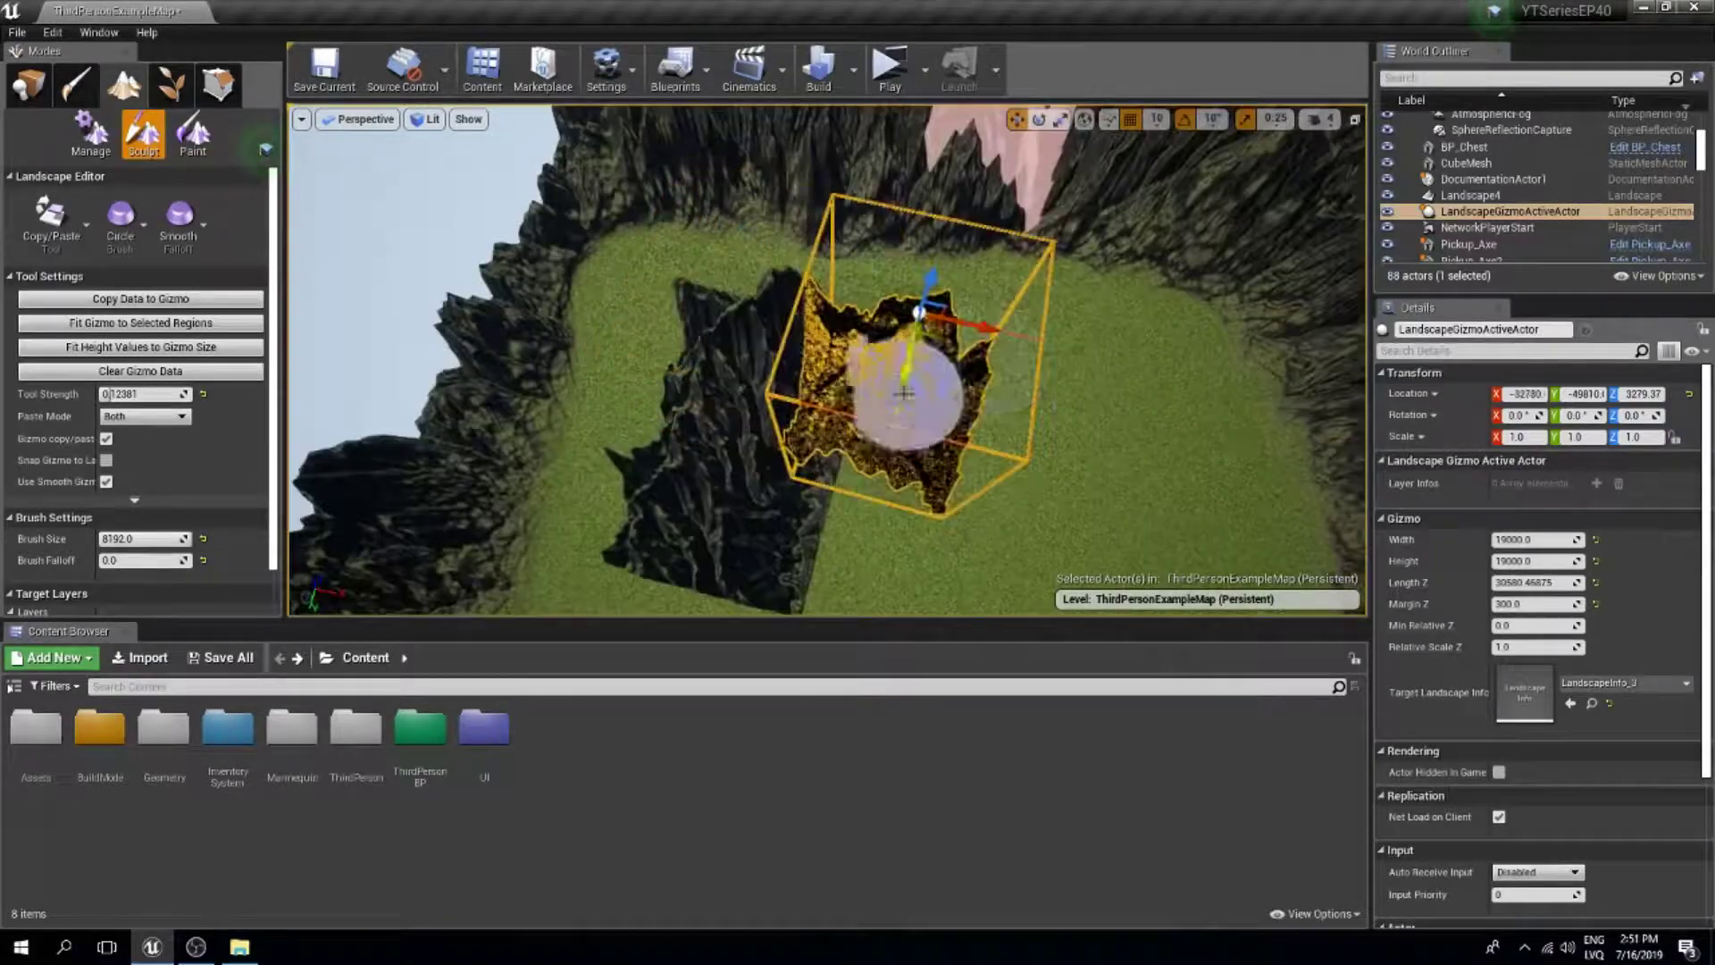
{"action": "left_click_drag", "start_coordinate": [1128, 441], "coordinate": [1144, 444]}
{"action": "right_click_drag", "start_coordinate": [1144, 444], "coordinate": [1072, 393]}
Switch to the Flatten tool and inspect the steep walls and foot of the pasted central mountain.
{"action": "left_click", "coordinate": [51, 224]}
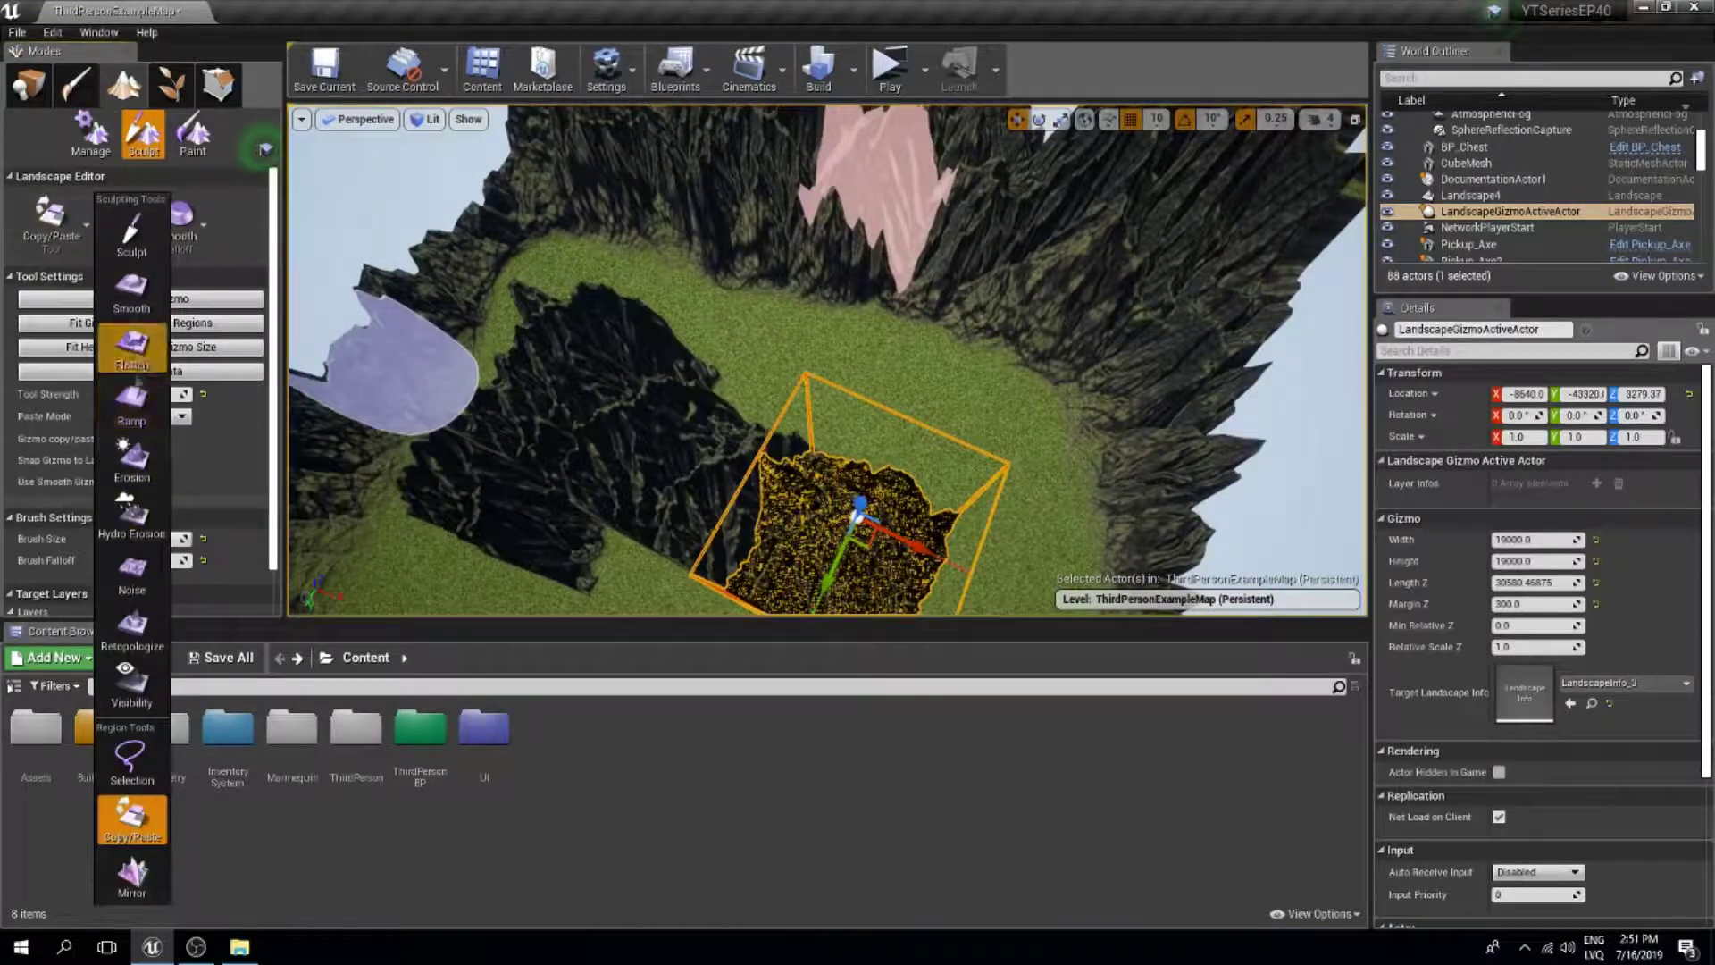
{"action": "left_click", "coordinate": [131, 347]}
{"action": "right_click_drag", "start_coordinate": [536, 402], "coordinate": [679, 393]}
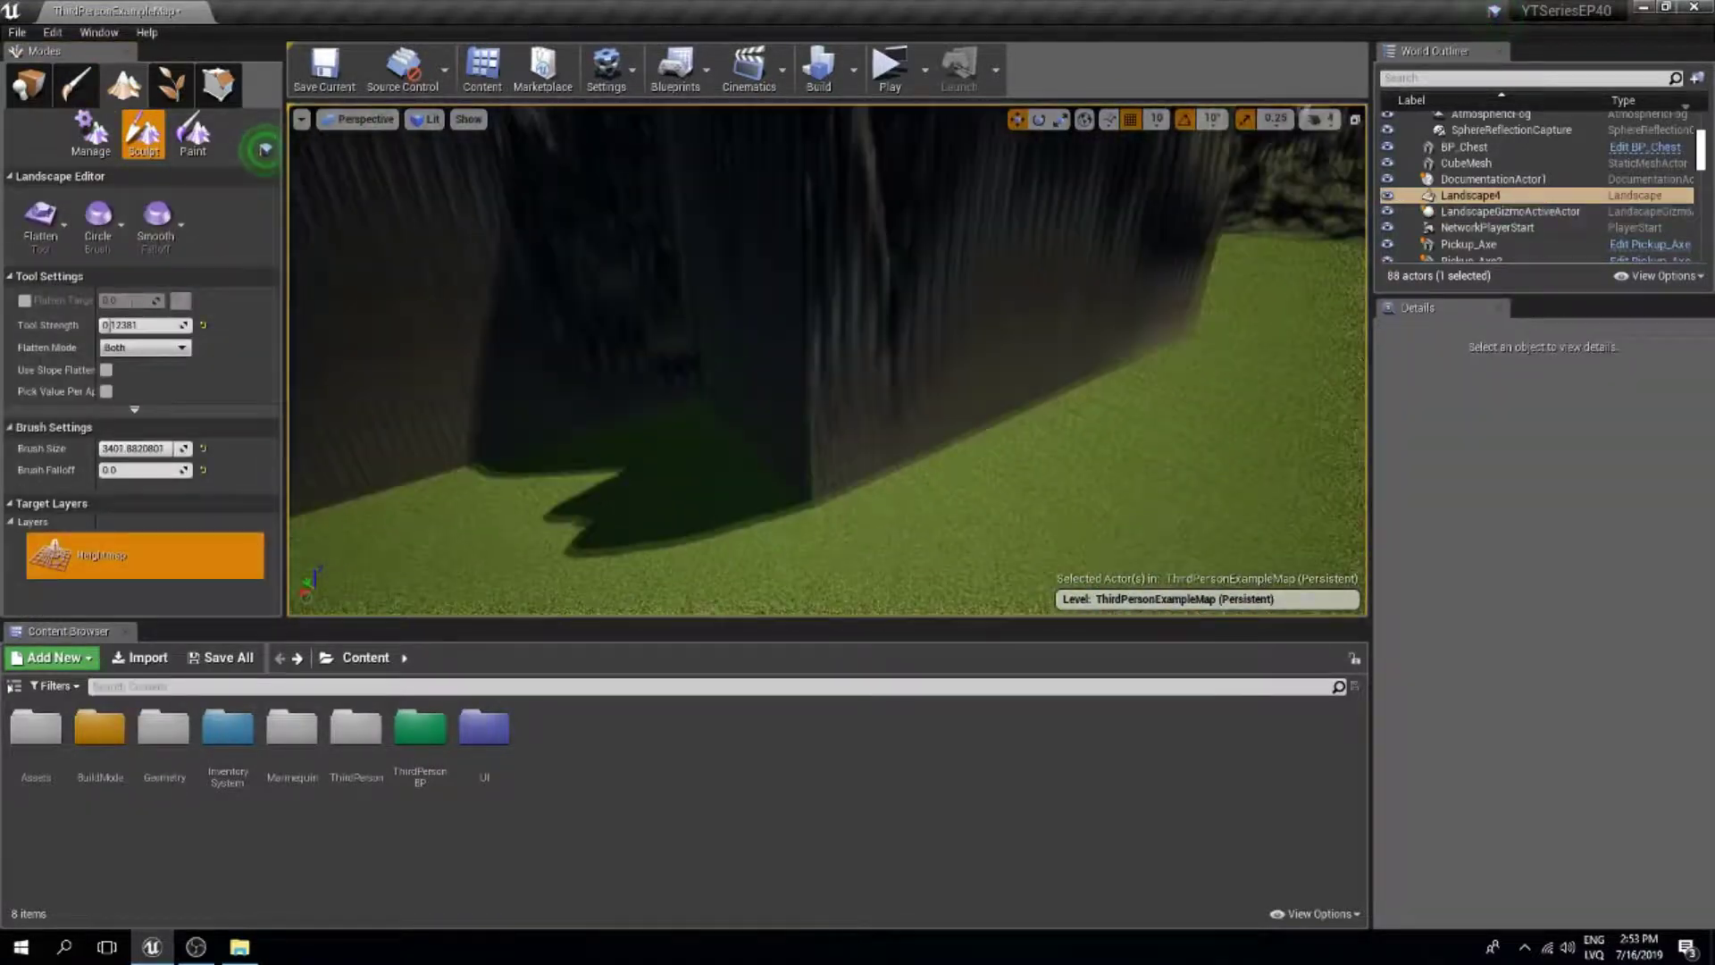
{"action": "right_click_drag", "start_coordinate": [828, 360], "coordinate": [947, 371]}
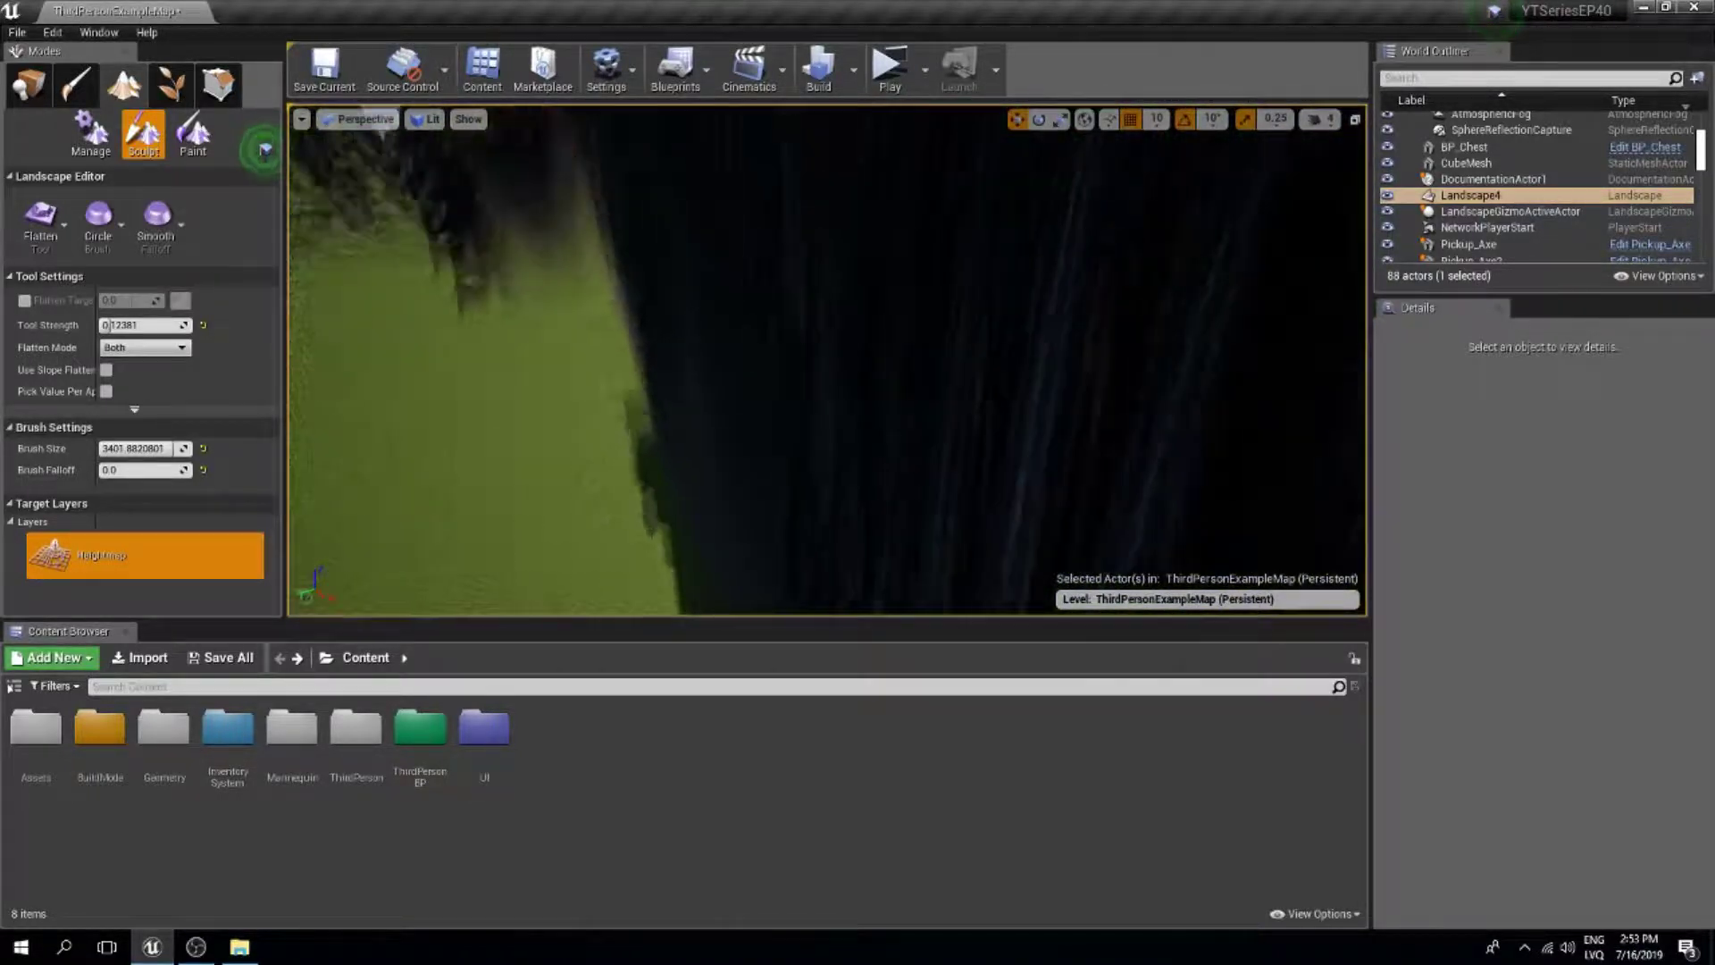
{"action": "mouse_move", "coordinate": [828, 360]}
{"action": "right_mouse_down"}
{"action": "mouse_move", "coordinate": [827, 259]}
{"action": "mouse_move", "coordinate": [817, 358]}
{"action": "mouse_move", "coordinate": [884, 442]}
{"action": "right_mouse_up"}
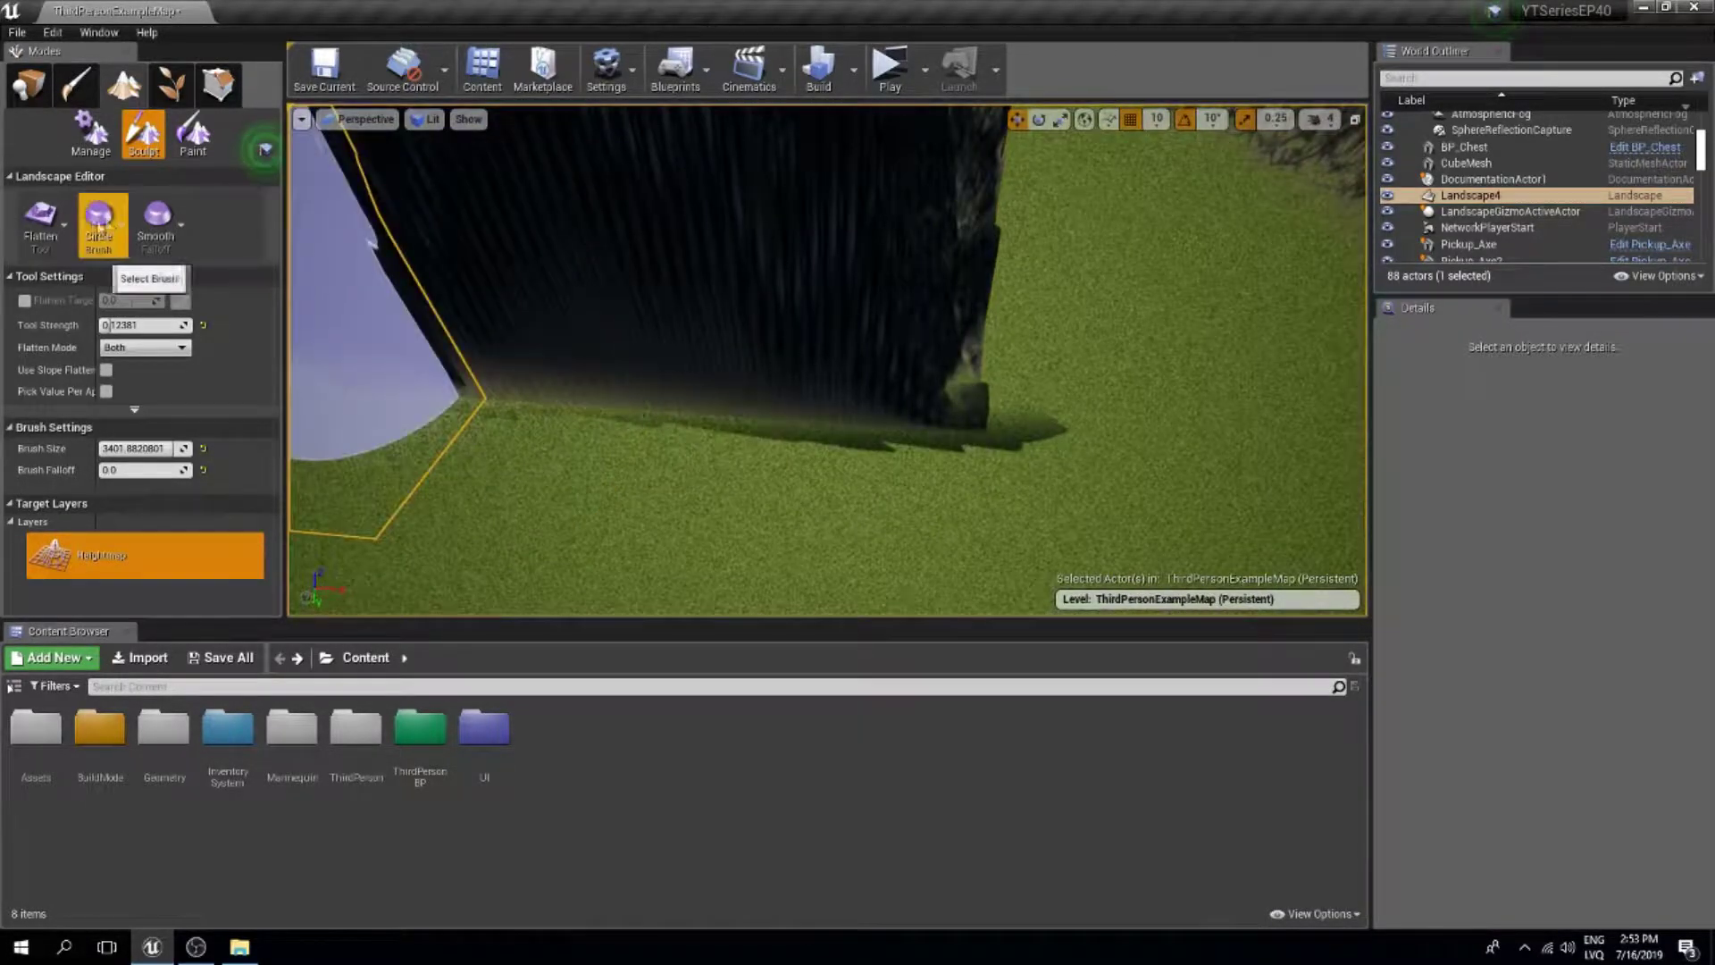
{"action": "mouse_move", "coordinate": [367, 238]}
{"action": "right_mouse_down"}
{"action": "mouse_move", "coordinate": [420, 170]}
{"action": "mouse_move", "coordinate": [527, 143]}
{"action": "mouse_move", "coordinate": [500, 147]}
{"action": "right_mouse_up"}
{"action": "right_click_drag", "start_coordinate": [853, 429], "coordinate": [835, 474]}
Choose the Flatten sculpting tool and set its brush falloff to 0.0.
{"action": "left_click", "coordinate": [50, 241]}
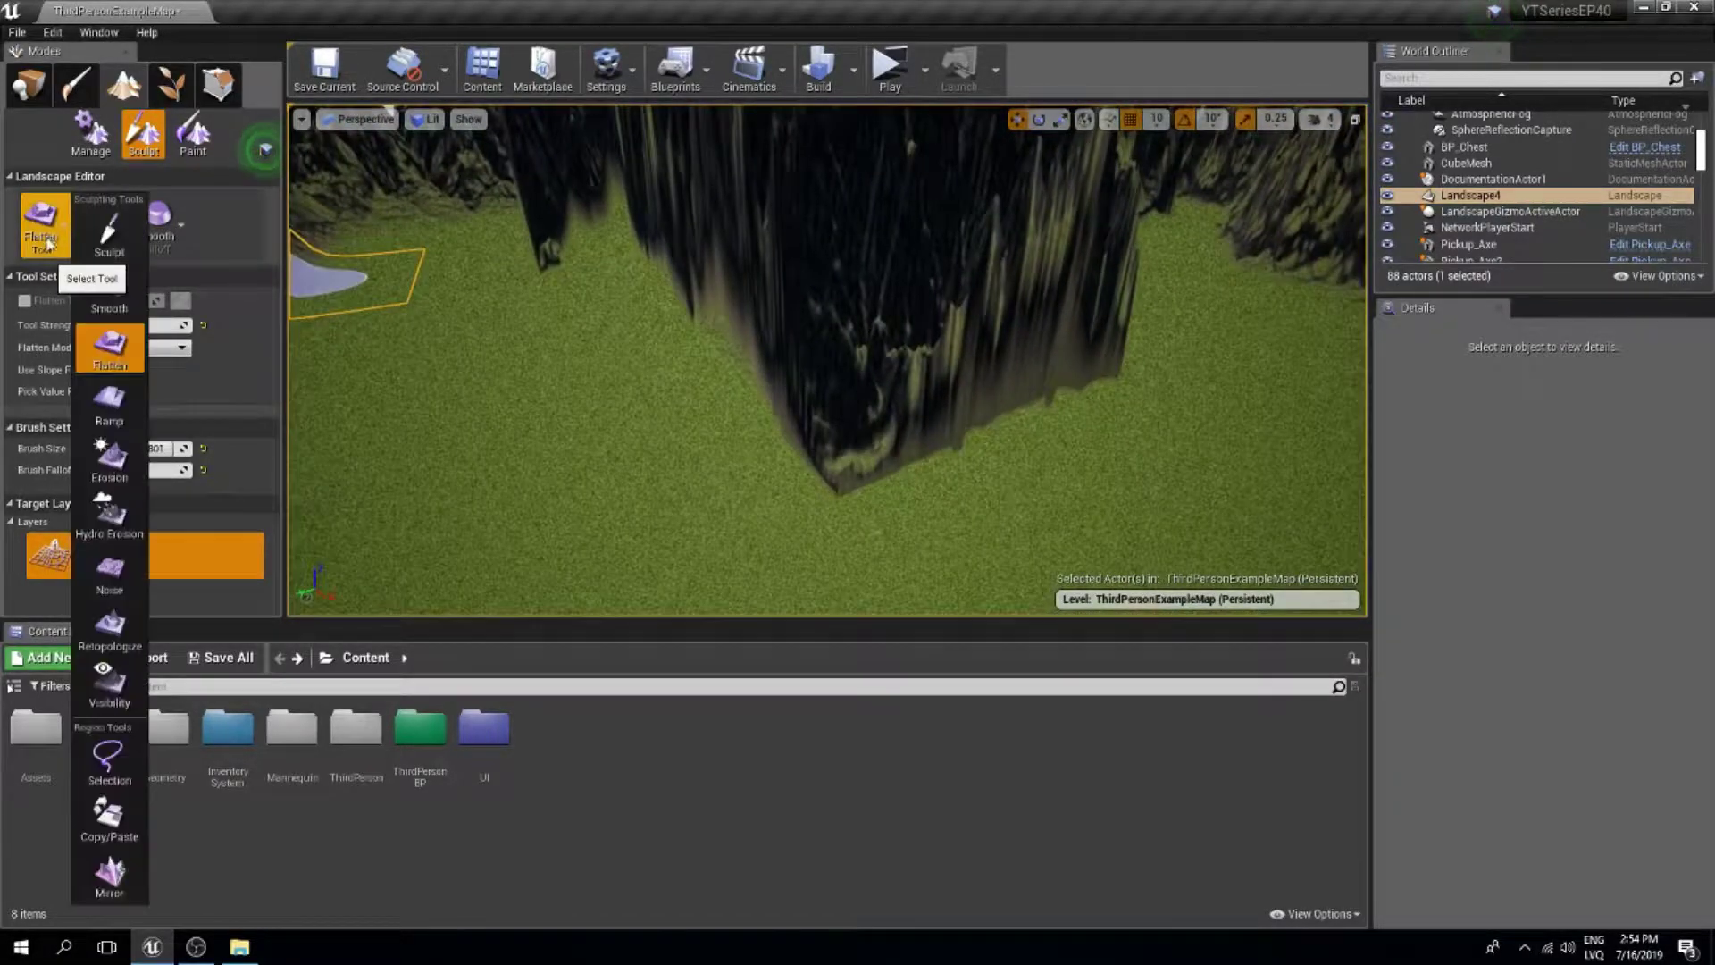
{"action": "left_click", "coordinate": [109, 347]}
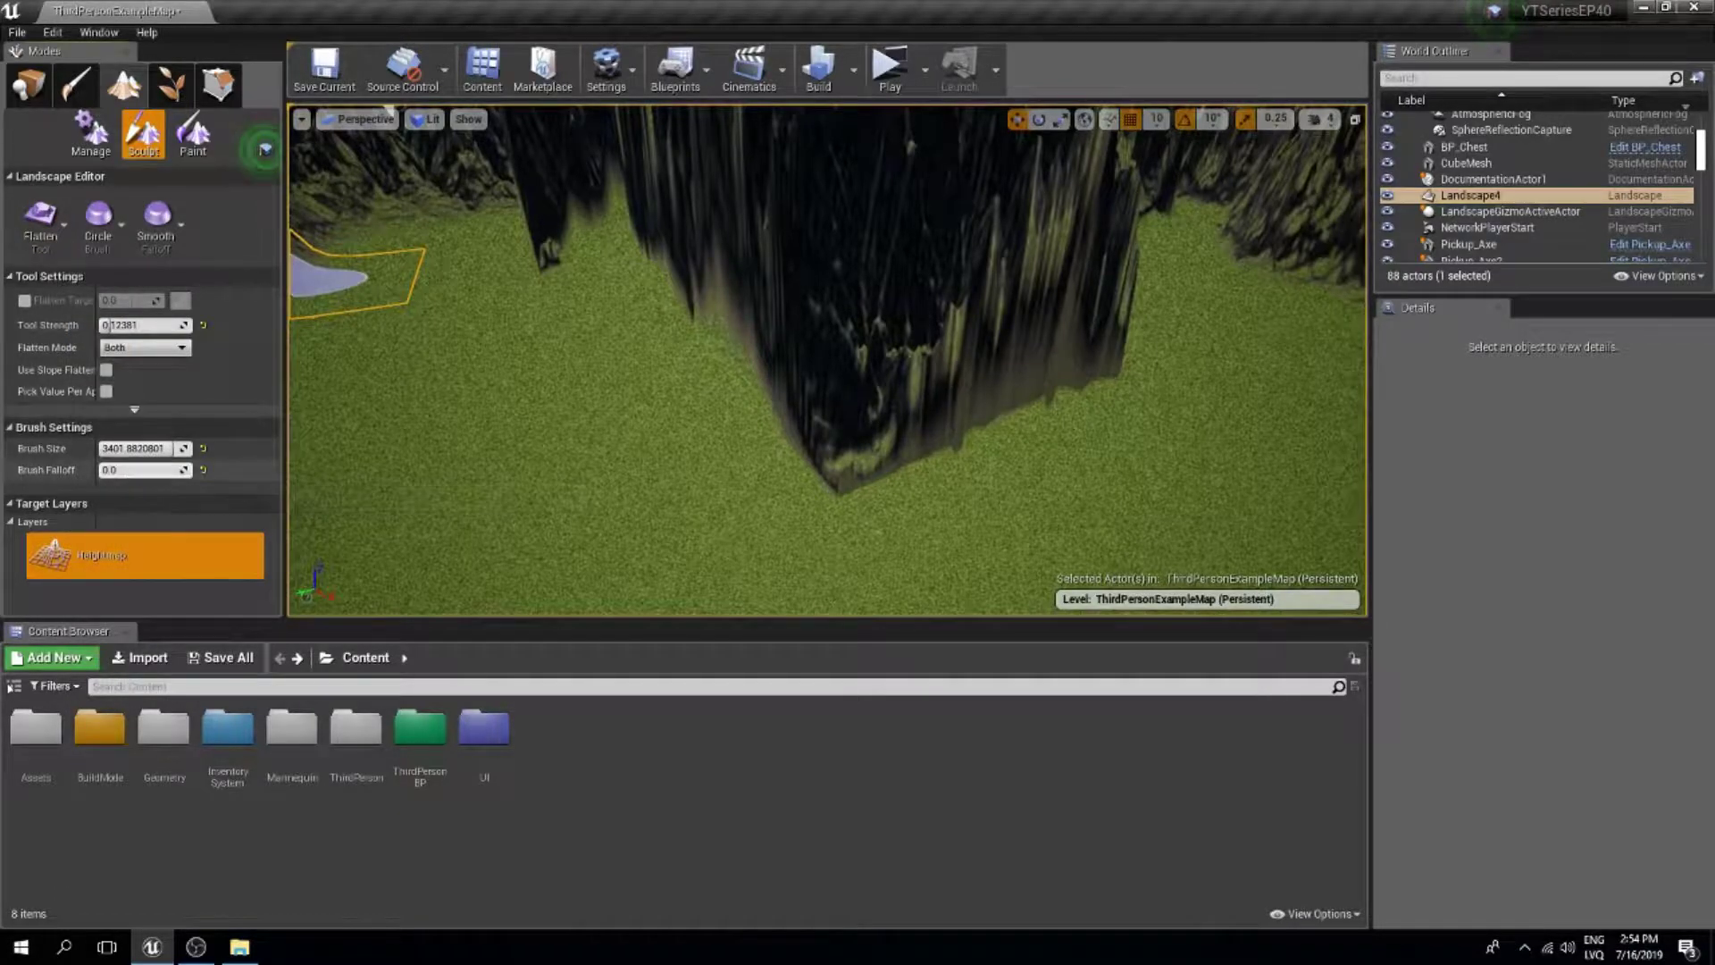
{"action": "left_click_drag", "start_coordinate": [101, 470], "coordinate": [179, 470]}
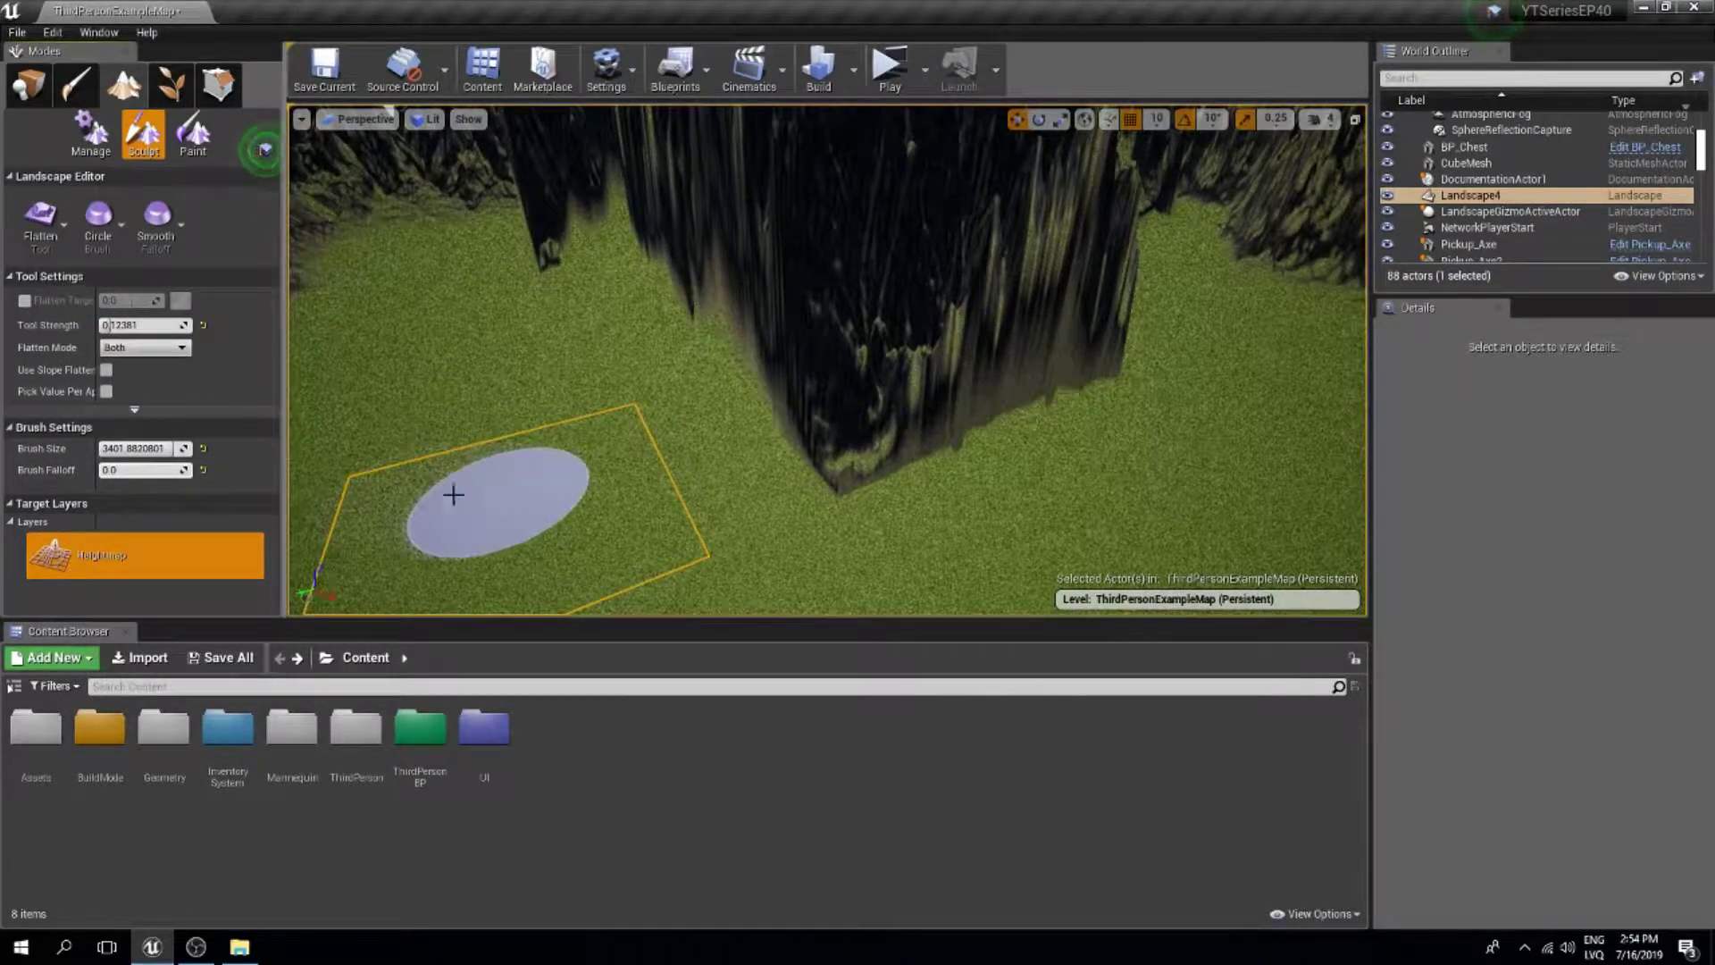
{"action": "mouse_move", "coordinate": [107, 470]}
{"action": "left_mouse_down"}
{"action": "mouse_move", "coordinate": [191, 470]}
{"action": "mouse_move", "coordinate": [96, 471]}
{"action": "left_mouse_up"}
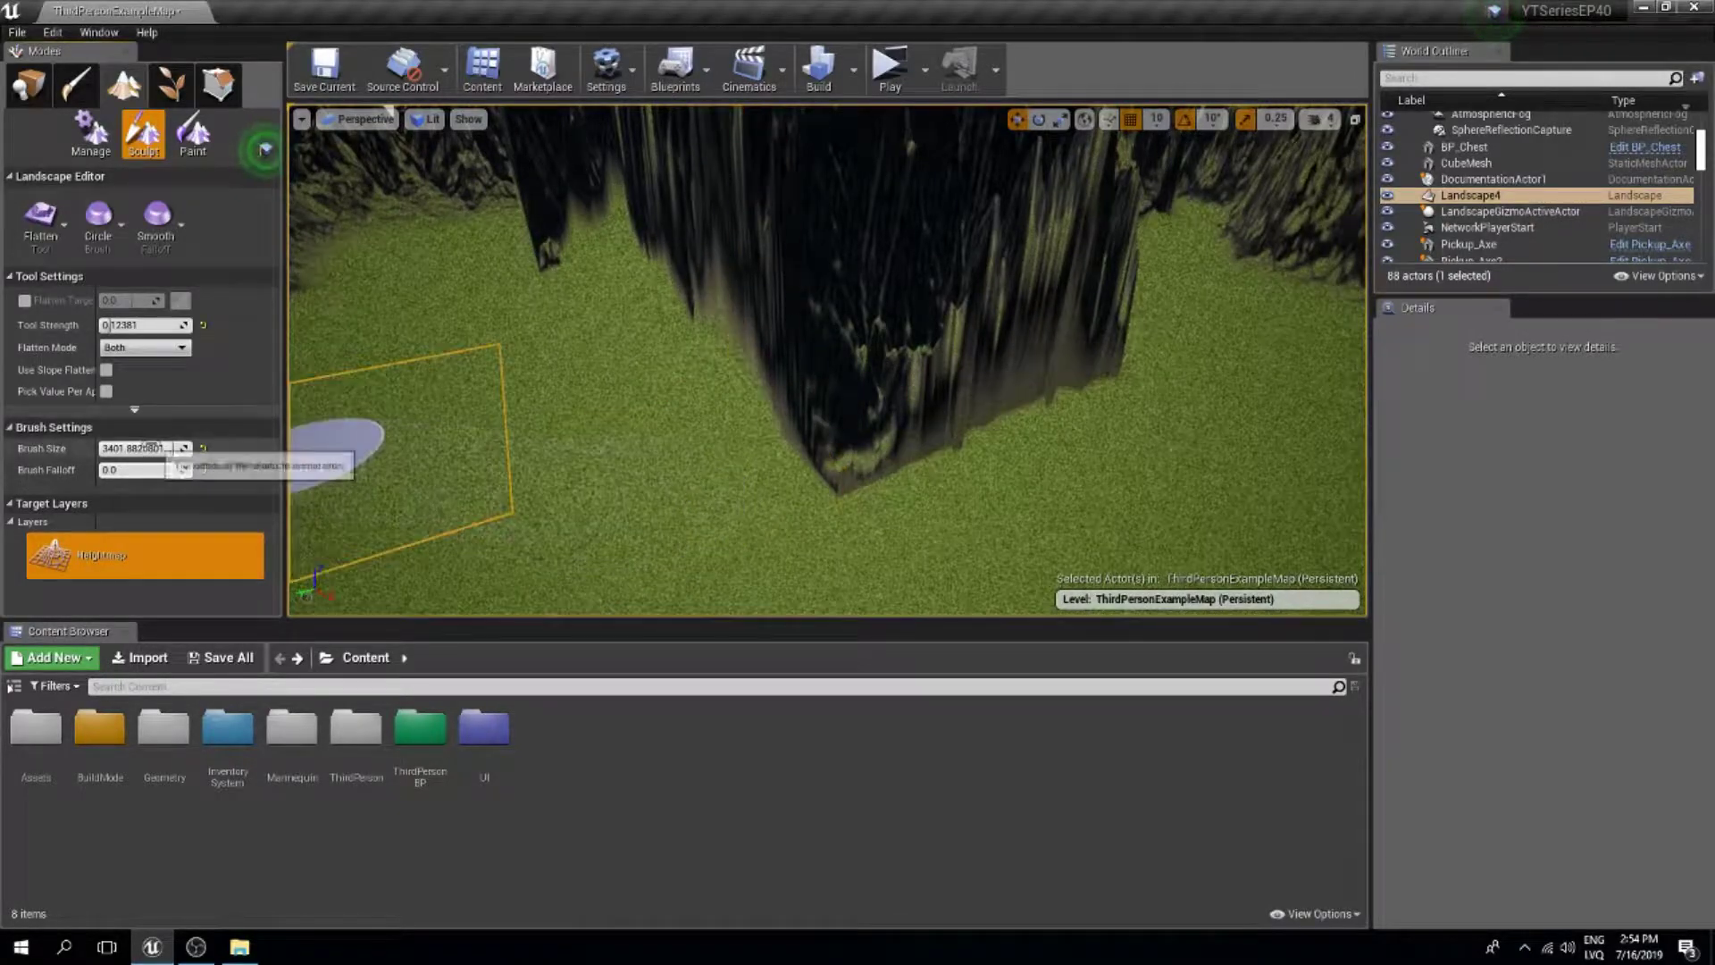
Flatten the ground along the foot of one long wall of the central mountain to break up its straight pasted edge.
{"action": "mouse_move", "coordinate": [678, 473]}
{"action": "right_mouse_down"}
{"action": "mouse_move", "coordinate": [589, 491]}
{"action": "mouse_move", "coordinate": [483, 456]}
{"action": "mouse_move", "coordinate": [339, 500]}
{"action": "right_mouse_up"}
{"action": "right_click_drag", "start_coordinate": [612, 536], "coordinate": [733, 507]}
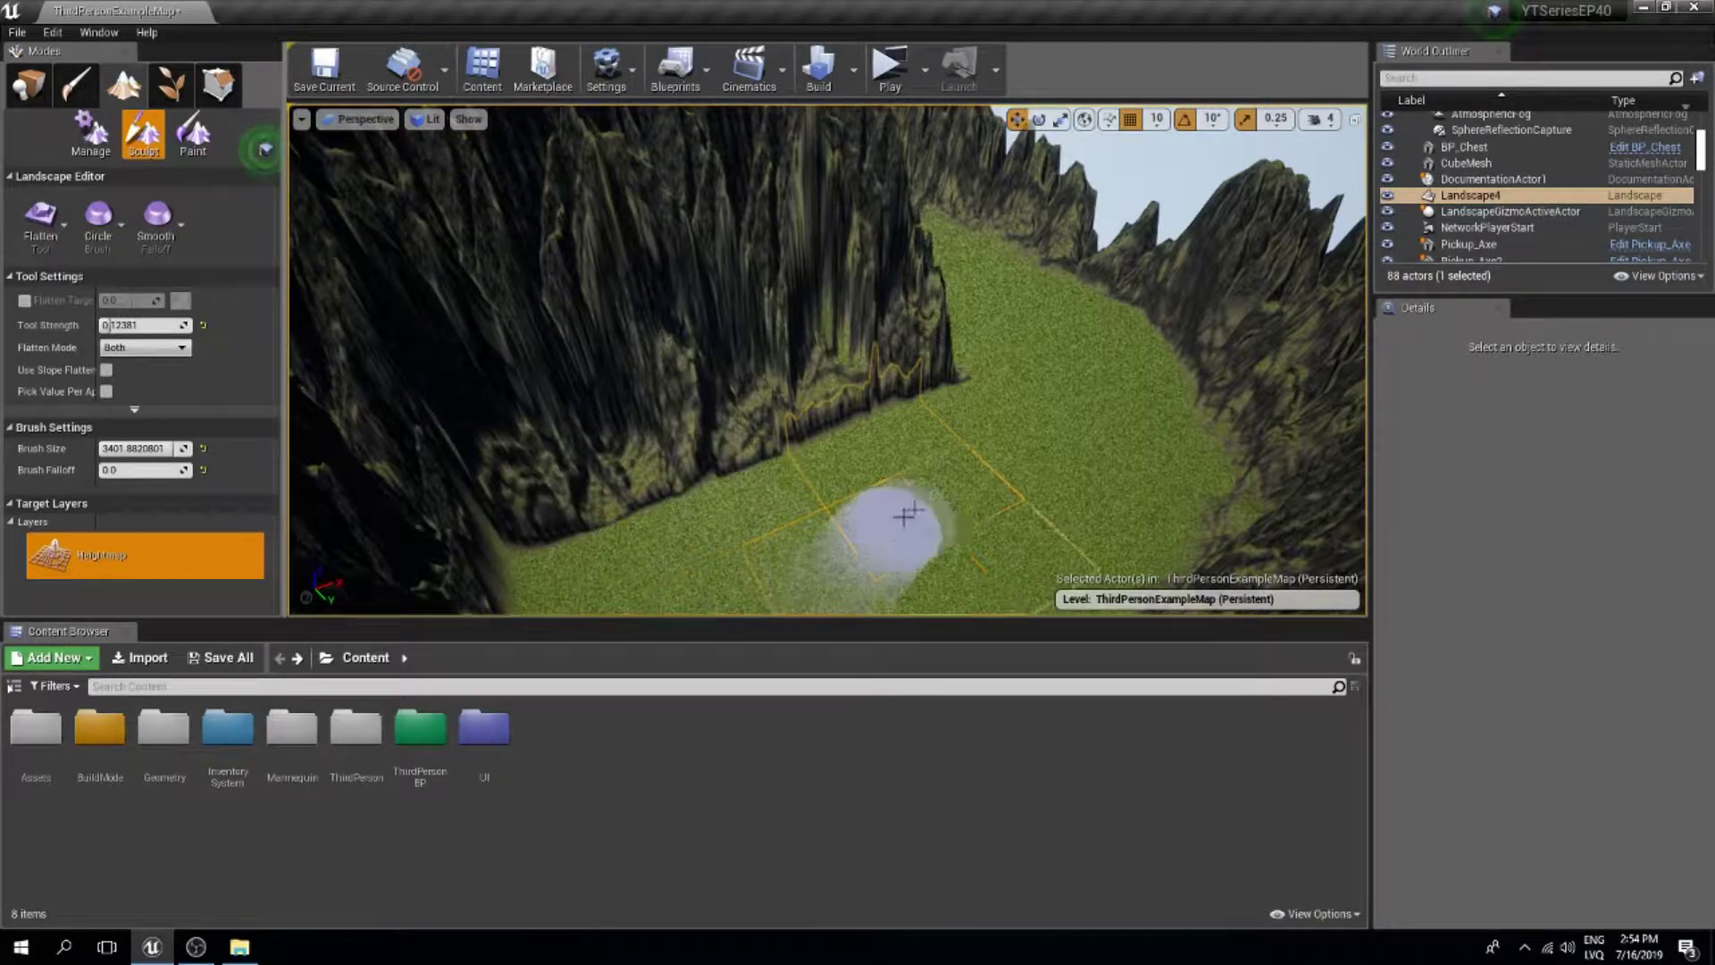
{"action": "mouse_move", "coordinate": [1090, 482]}
{"action": "right_mouse_down"}
{"action": "mouse_move", "coordinate": [1019, 487]}
{"action": "mouse_move", "coordinate": [1090, 563]}
{"action": "mouse_move", "coordinate": [992, 536]}
{"action": "mouse_move", "coordinate": [894, 464]}
{"action": "mouse_move", "coordinate": [973, 492]}
{"action": "mouse_move", "coordinate": [938, 502]}
{"action": "right_mouse_up"}
{"action": "key", "text": "w"}
{"action": "left_click_drag", "start_coordinate": [938, 502], "coordinate": [892, 520]}
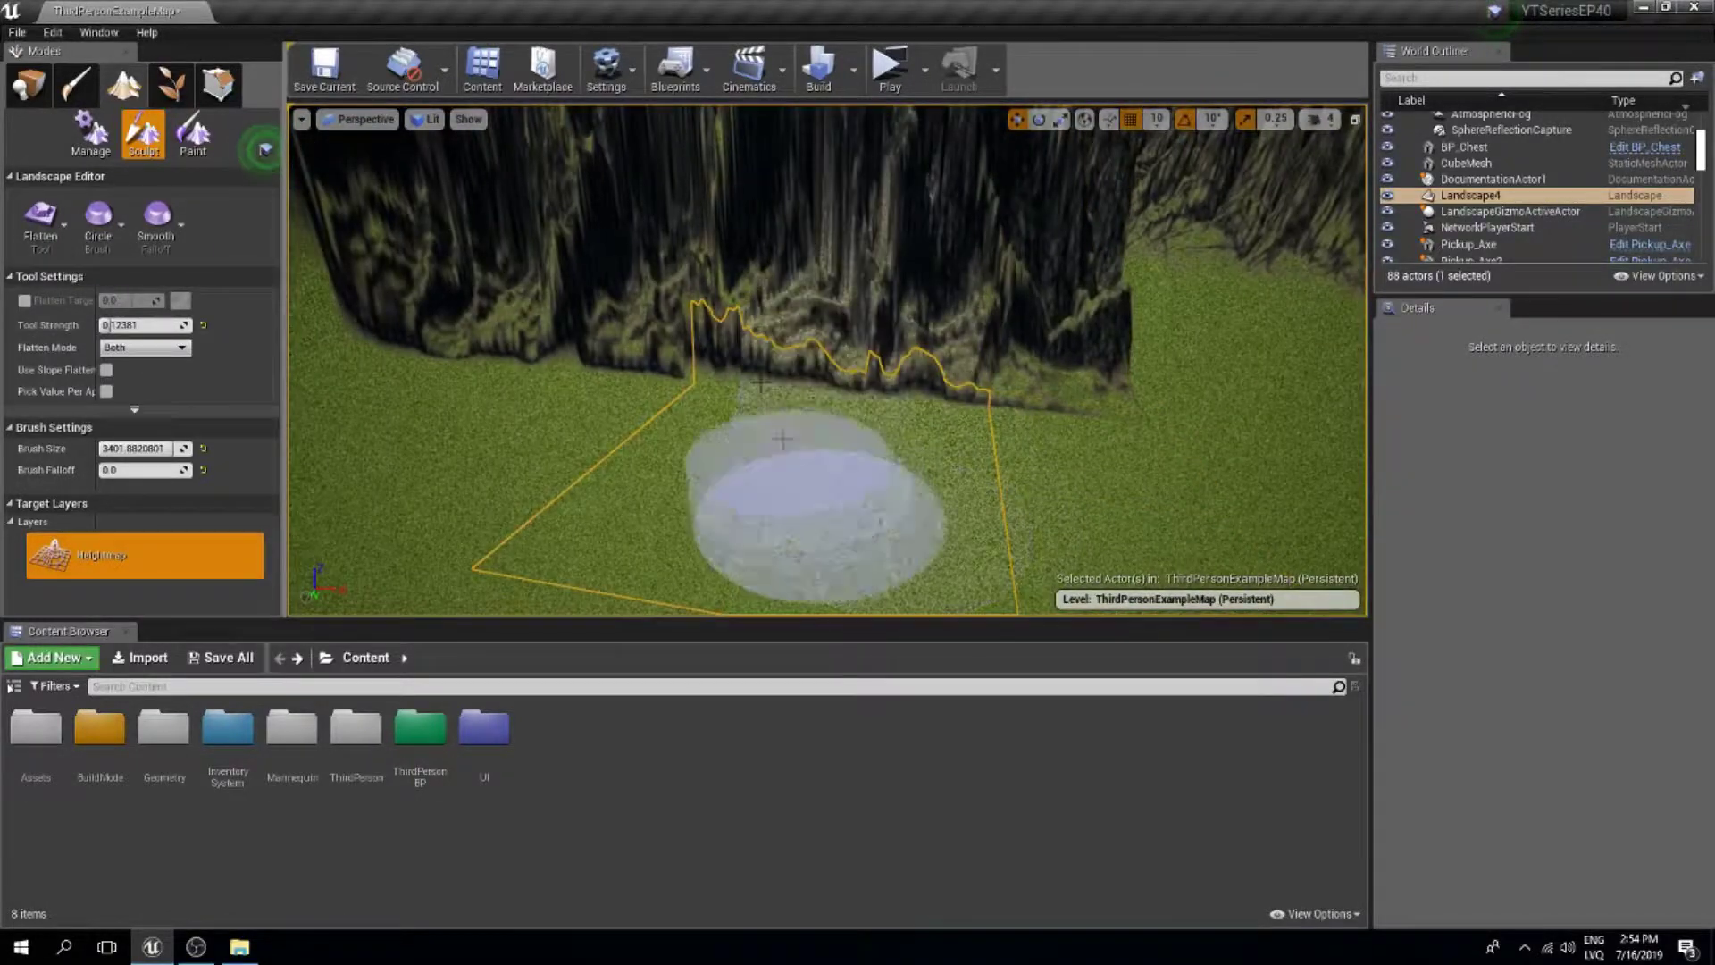
{"action": "mouse_move", "coordinate": [503, 462]}
{"action": "left_mouse_down"}
{"action": "mouse_move", "coordinate": [373, 295]}
{"action": "mouse_move", "coordinate": [355, 328]}
{"action": "mouse_move", "coordinate": [402, 402]}
{"action": "left_mouse_up"}
{"action": "mouse_move", "coordinate": [1092, 462]}
{"action": "left_mouse_down"}
{"action": "mouse_move", "coordinate": [1080, 479]}
{"action": "mouse_move", "coordinate": [1018, 478]}
{"action": "mouse_move", "coordinate": [893, 571]}
{"action": "mouse_move", "coordinate": [741, 489]}
{"action": "left_mouse_up"}
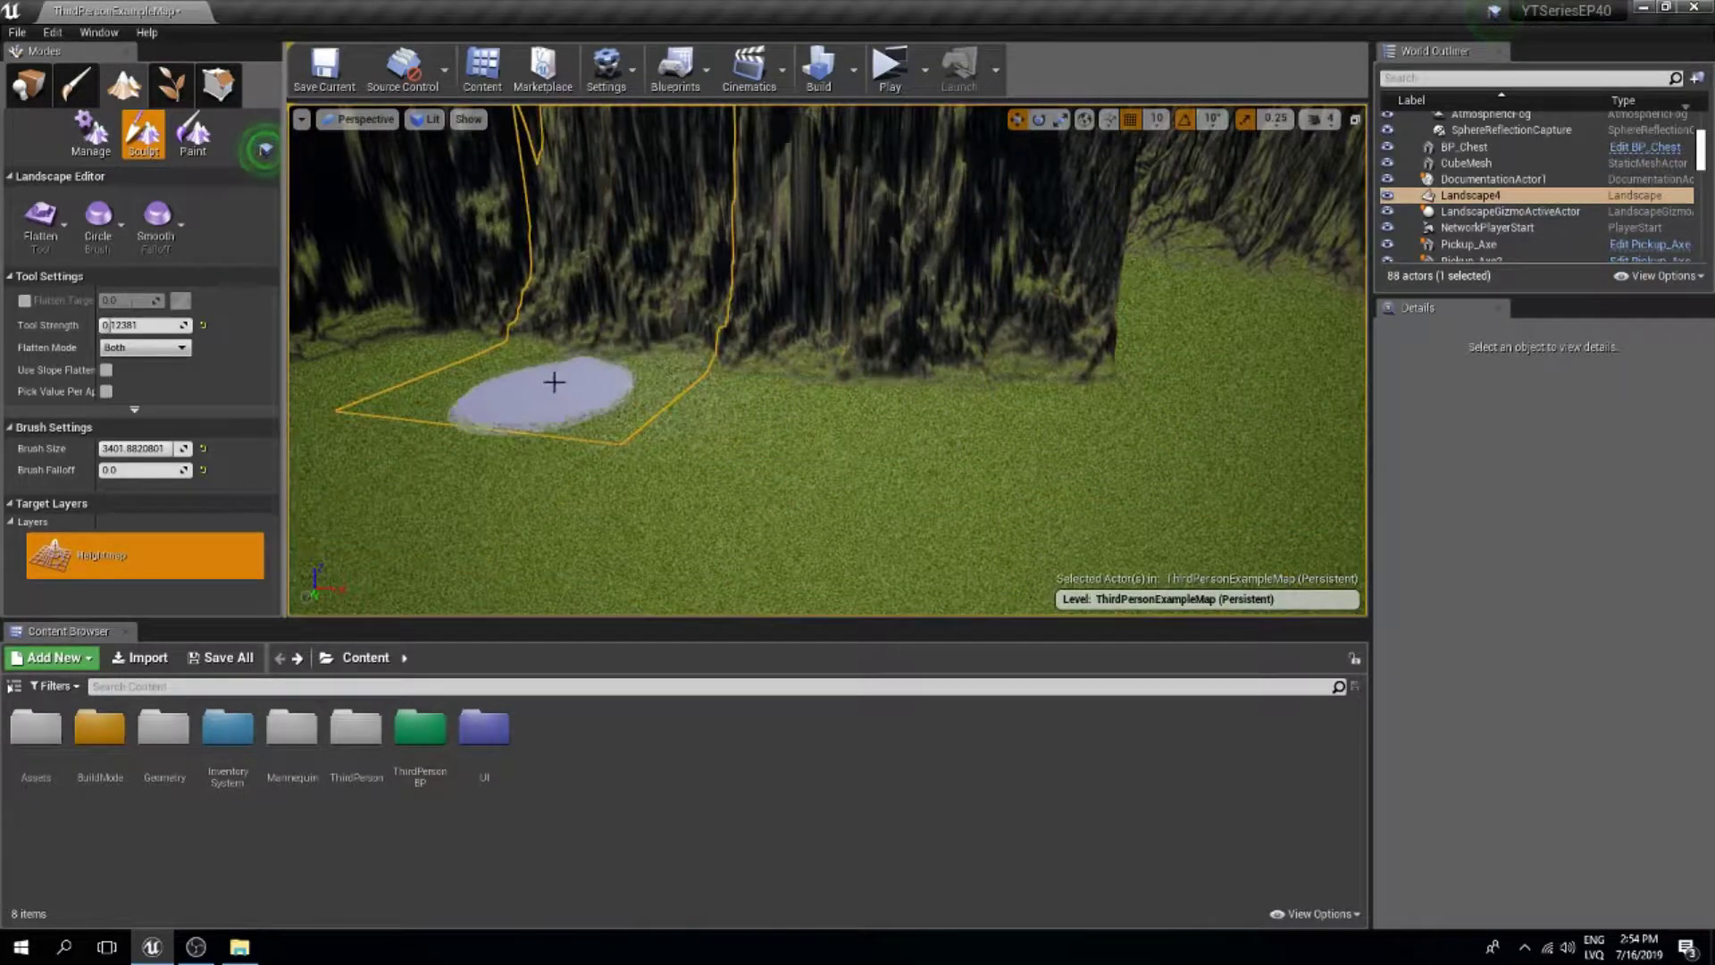
Flatten around the sharp corner and adjoining side of the central mountain to reshape its smeared lower walls.
{"action": "mouse_move", "coordinate": [553, 382]}
{"action": "right_mouse_down"}
{"action": "mouse_move", "coordinate": [429, 330]}
{"action": "mouse_move", "coordinate": [394, 357]}
{"action": "mouse_move", "coordinate": [411, 340]}
{"action": "mouse_move", "coordinate": [554, 428]}
{"action": "mouse_move", "coordinate": [885, 566]}
{"action": "right_mouse_up"}
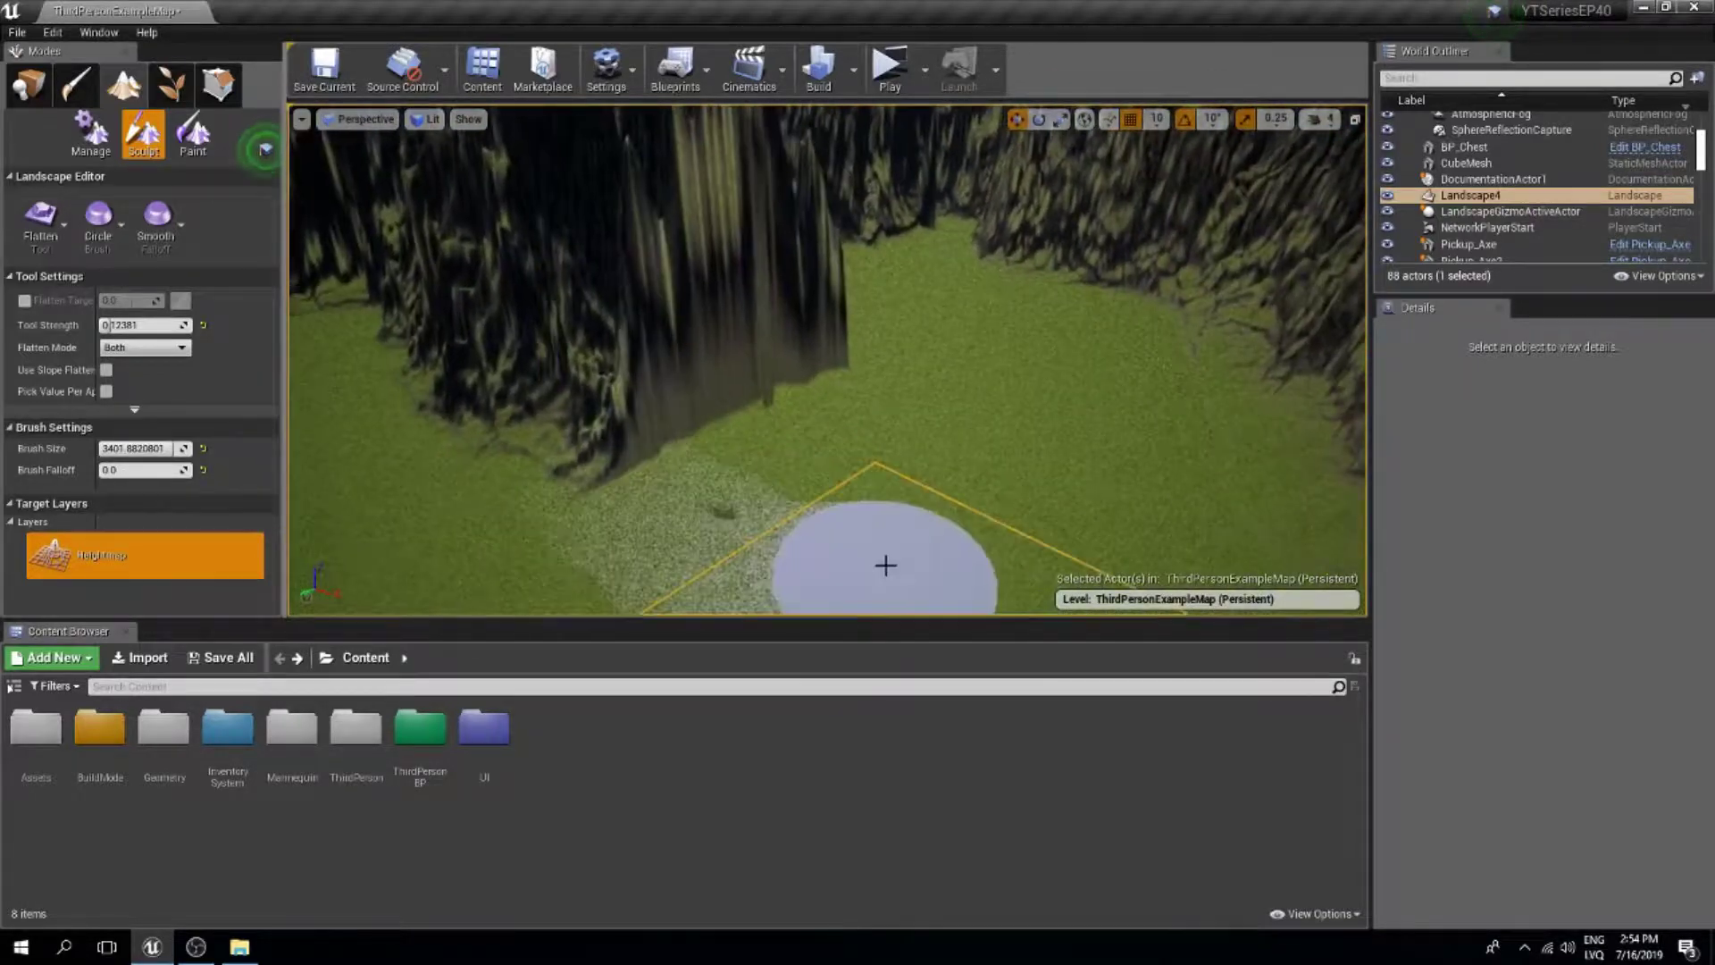
{"action": "mouse_move", "coordinate": [761, 543]}
{"action": "left_mouse_down"}
{"action": "mouse_move", "coordinate": [838, 460]}
{"action": "mouse_move", "coordinate": [883, 497]}
{"action": "left_mouse_up"}
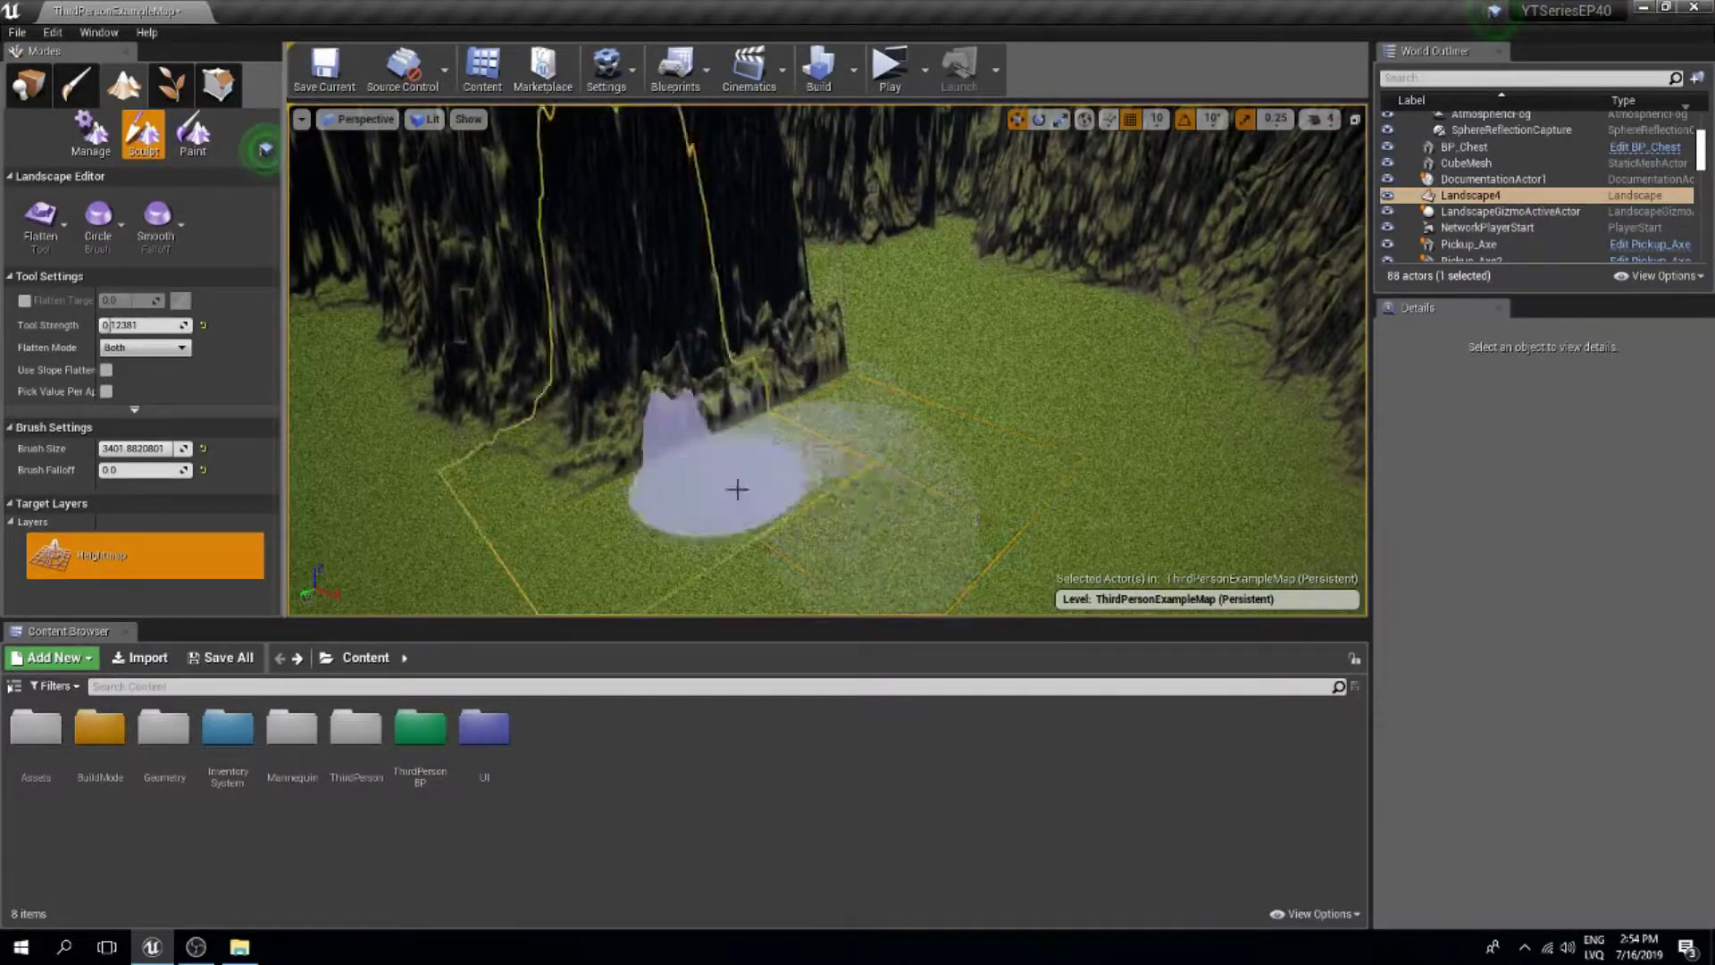
{"action": "mouse_move", "coordinate": [813, 417]}
{"action": "right_mouse_down"}
{"action": "mouse_move", "coordinate": [804, 385]}
{"action": "mouse_move", "coordinate": [778, 375]}
{"action": "mouse_move", "coordinate": [795, 380]}
{"action": "mouse_move", "coordinate": [809, 487]}
{"action": "right_mouse_up"}
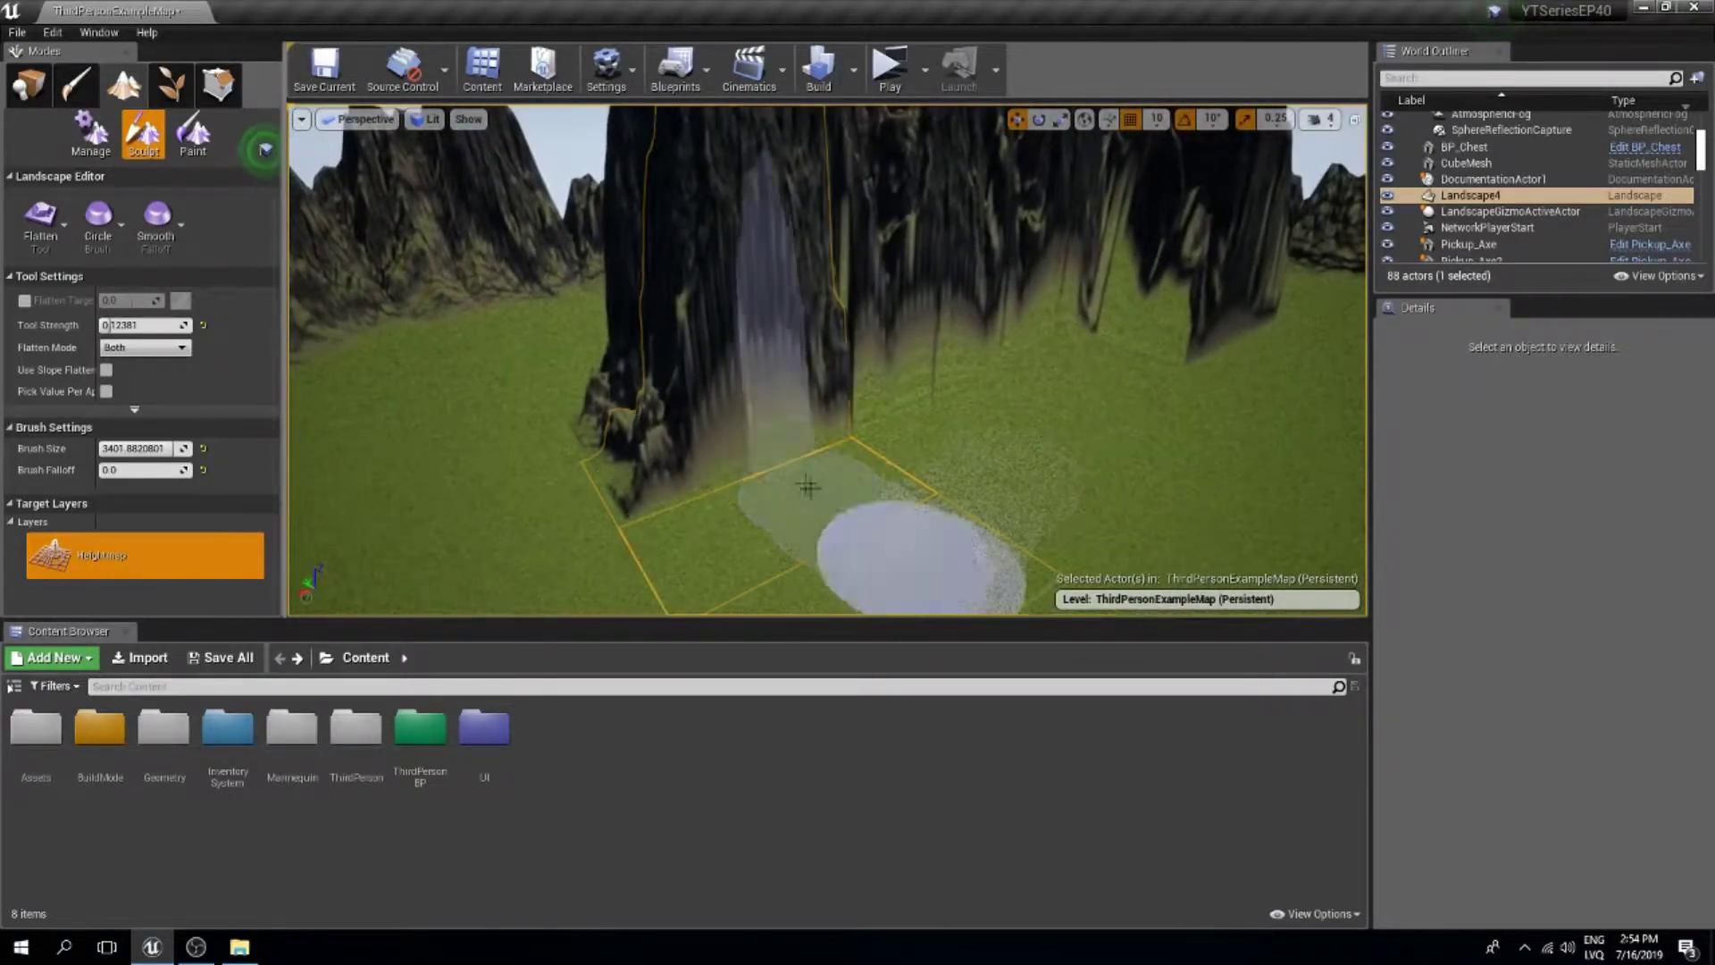
{"action": "left_click_drag", "start_coordinate": [728, 478], "coordinate": [803, 413]}
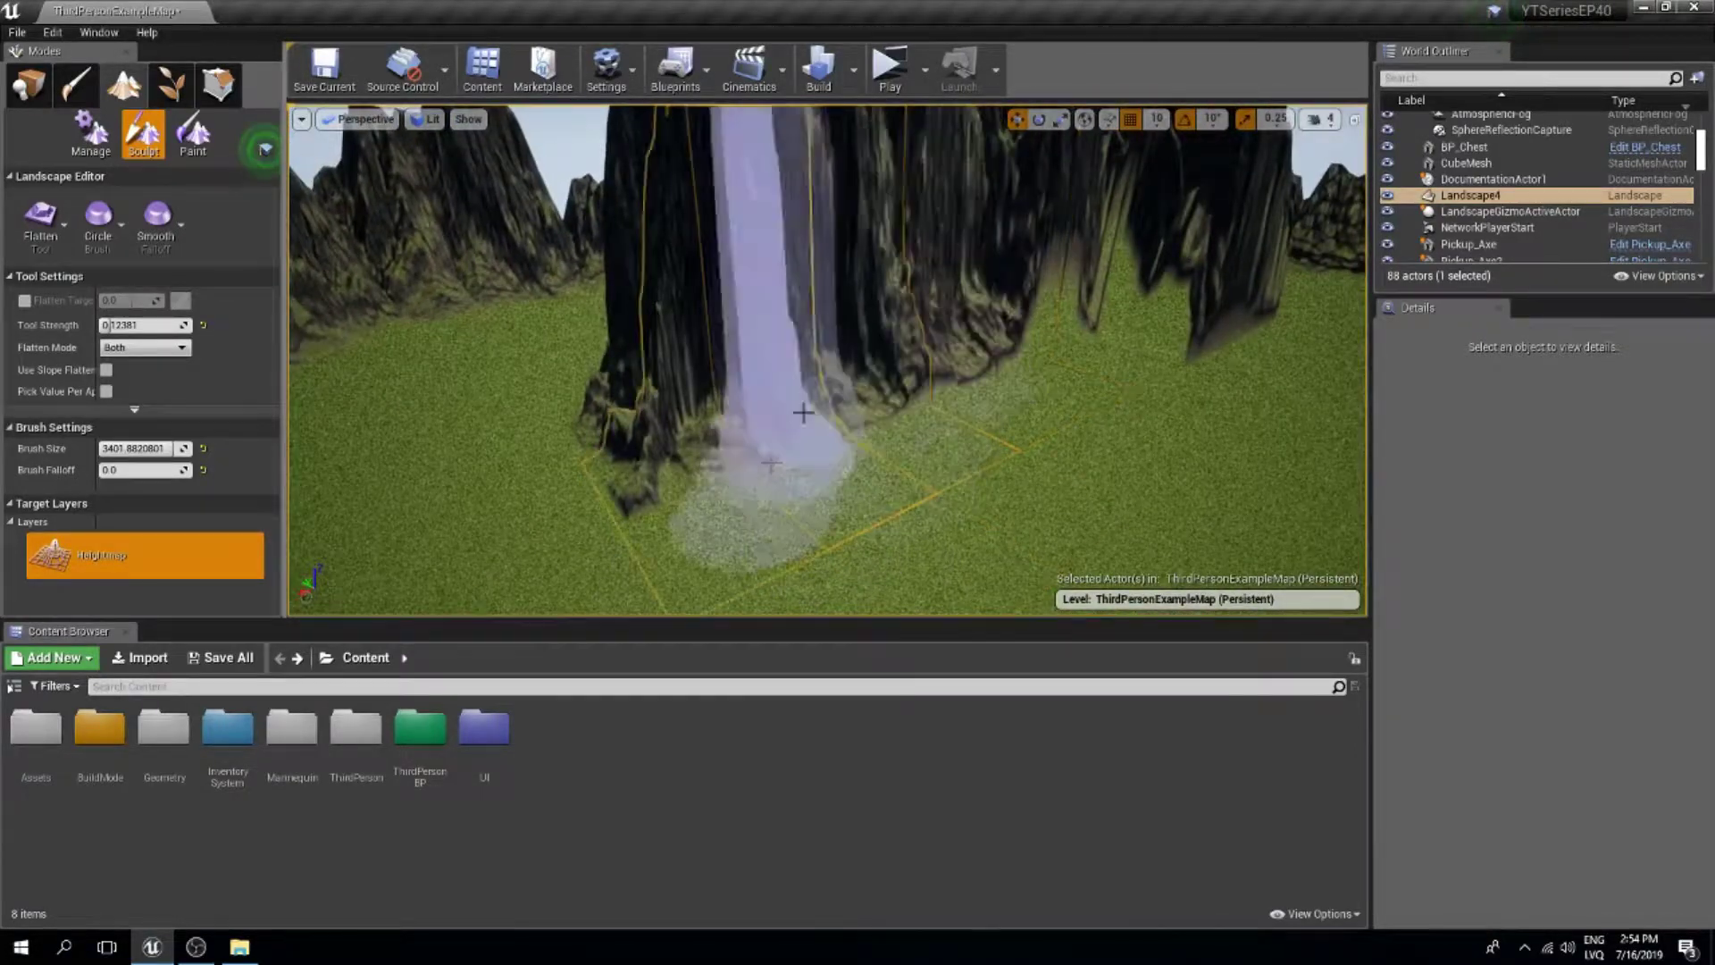
{"action": "mouse_move", "coordinate": [574, 557]}
{"action": "left_mouse_down"}
{"action": "mouse_move", "coordinate": [1054, 468]}
{"action": "mouse_move", "coordinate": [1137, 411]}
{"action": "mouse_move", "coordinate": [1197, 420]}
{"action": "mouse_move", "coordinate": [1068, 389]}
{"action": "mouse_move", "coordinate": [903, 574]}
{"action": "mouse_move", "coordinate": [679, 589]}
{"action": "left_mouse_up"}
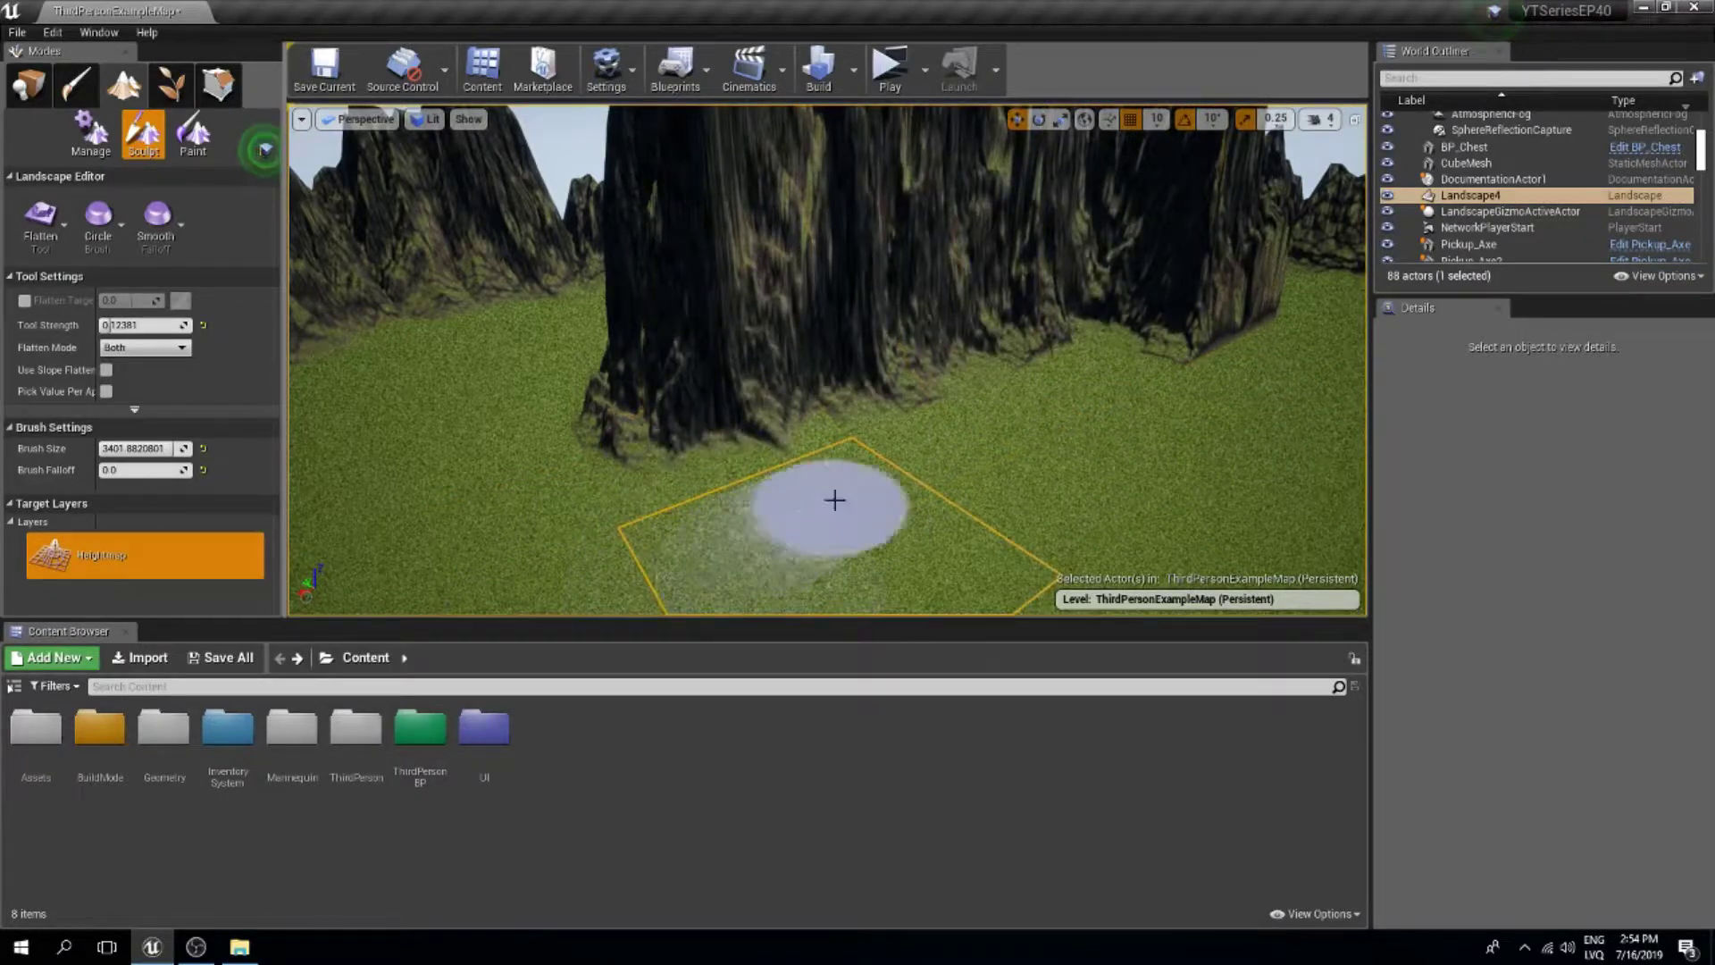